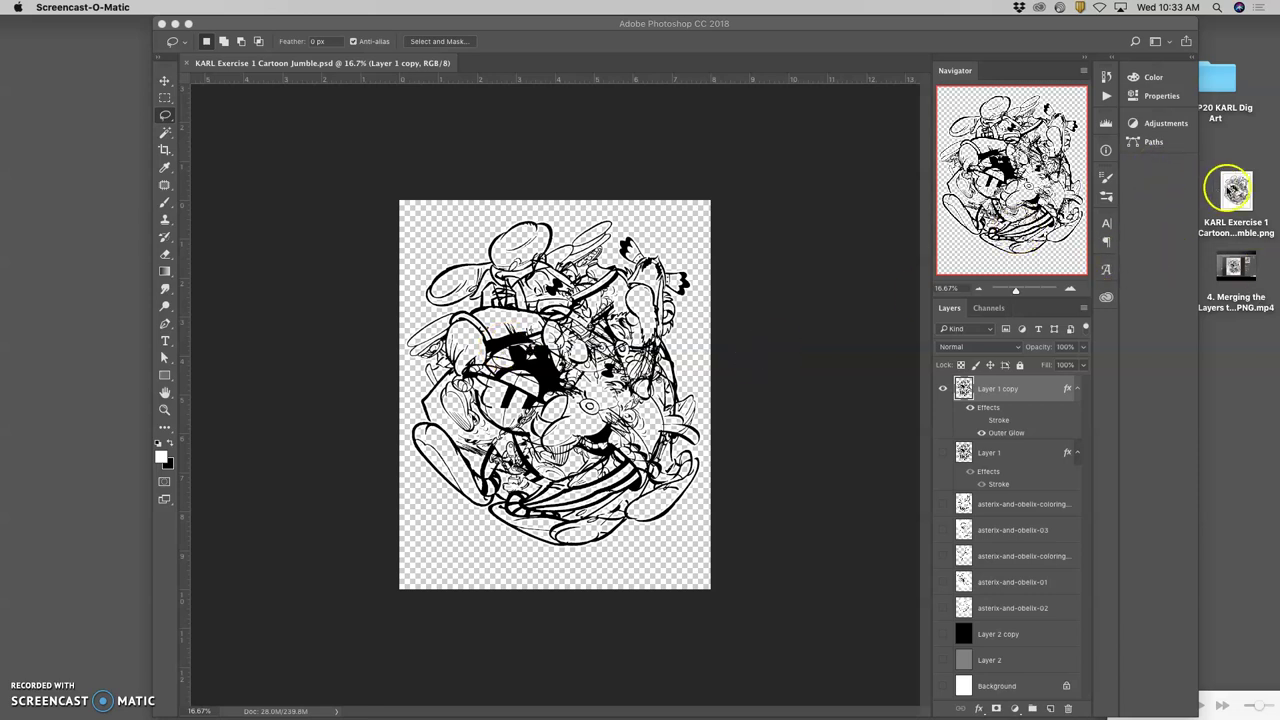
Clear to the desktop, line up the PNG and video icons, and open the Cartoon Jumble PNG in Preview
key(F11)
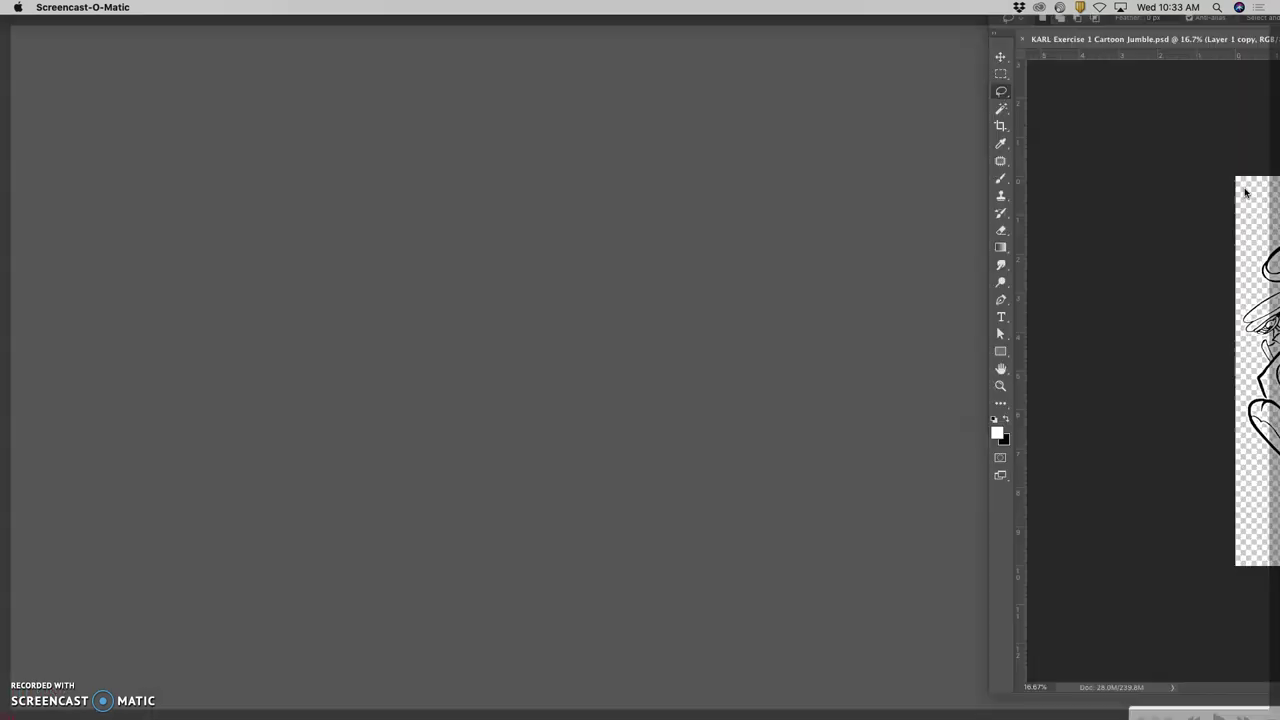
drag(1237, 188, 1213, 160)
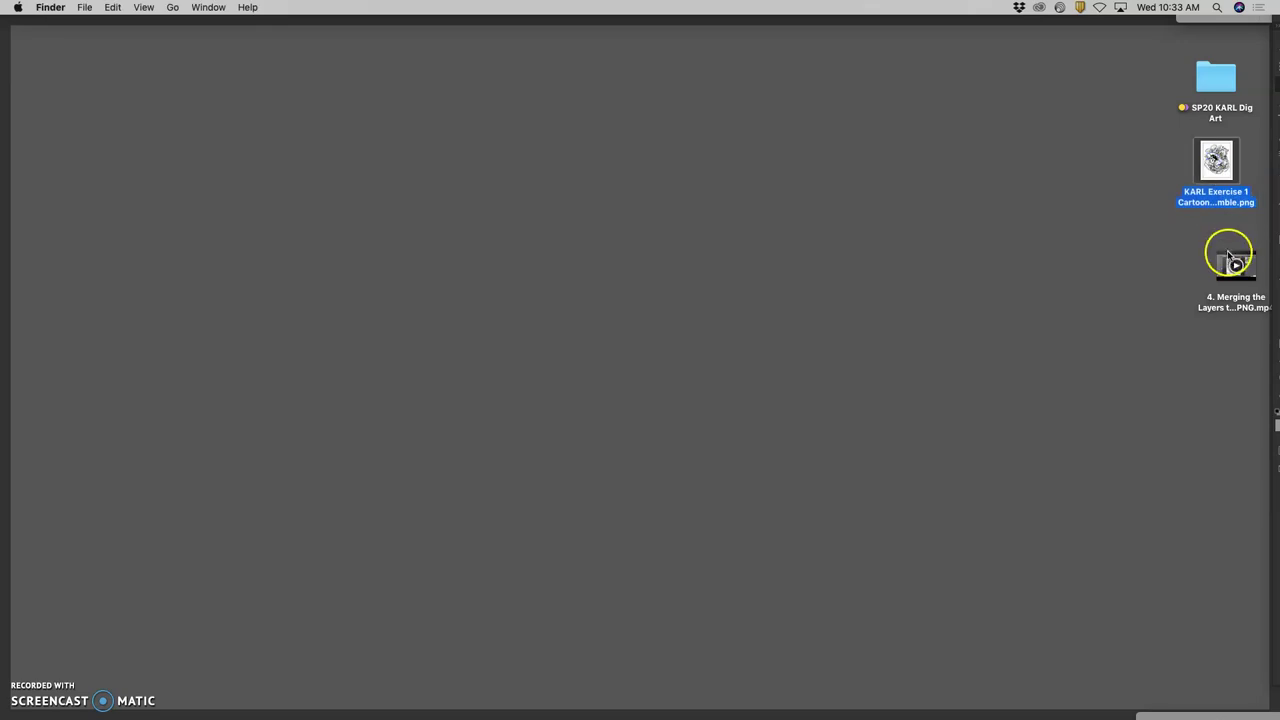
drag(1231, 257, 1214, 245)
click(1219, 168)
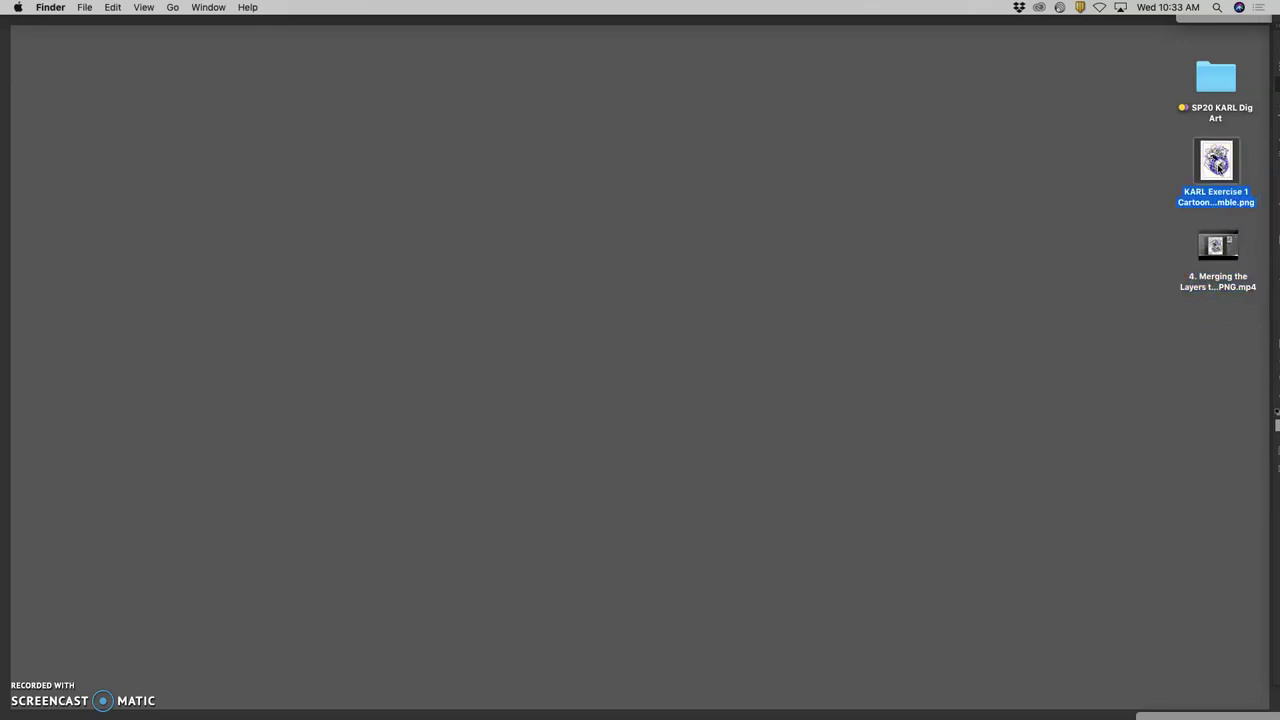
double_click(1219, 168)
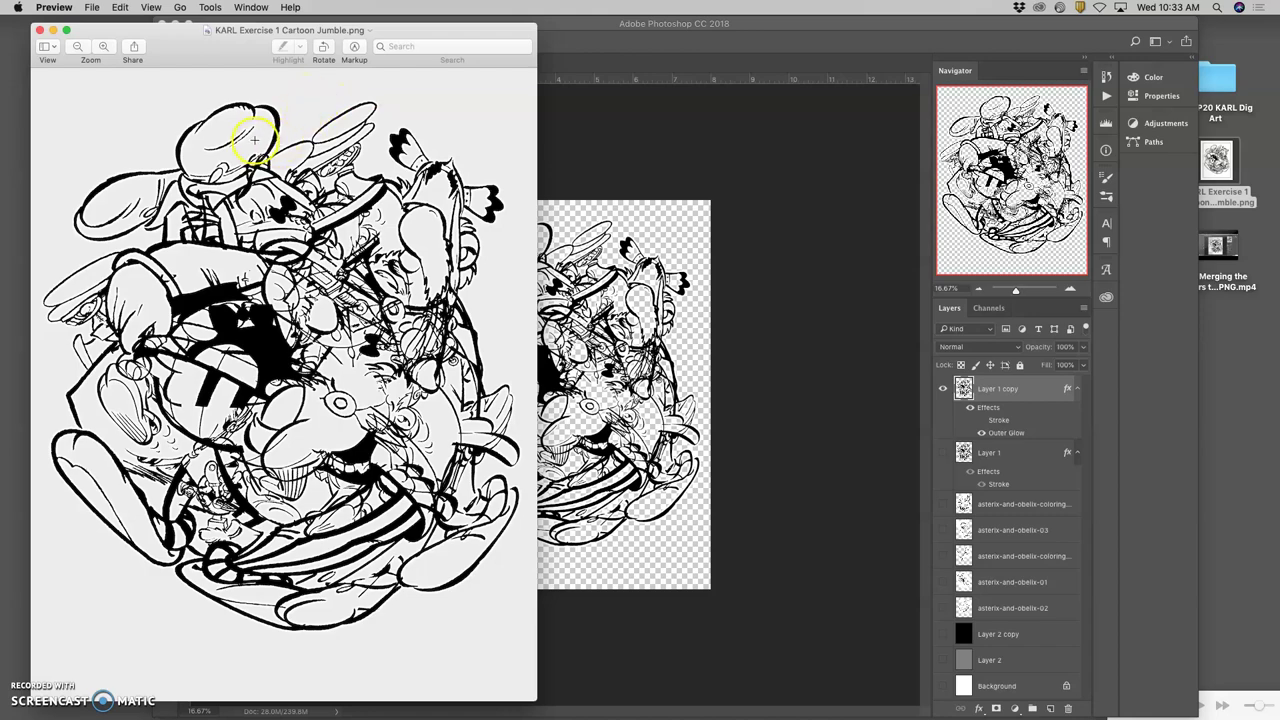
Zoom in twice on the Cartoon Jumble PNG's strokes, zoom back out, and scroll down through it
key(super+plus)
key(super+plus)
key(super+plus)
key(super+plus)
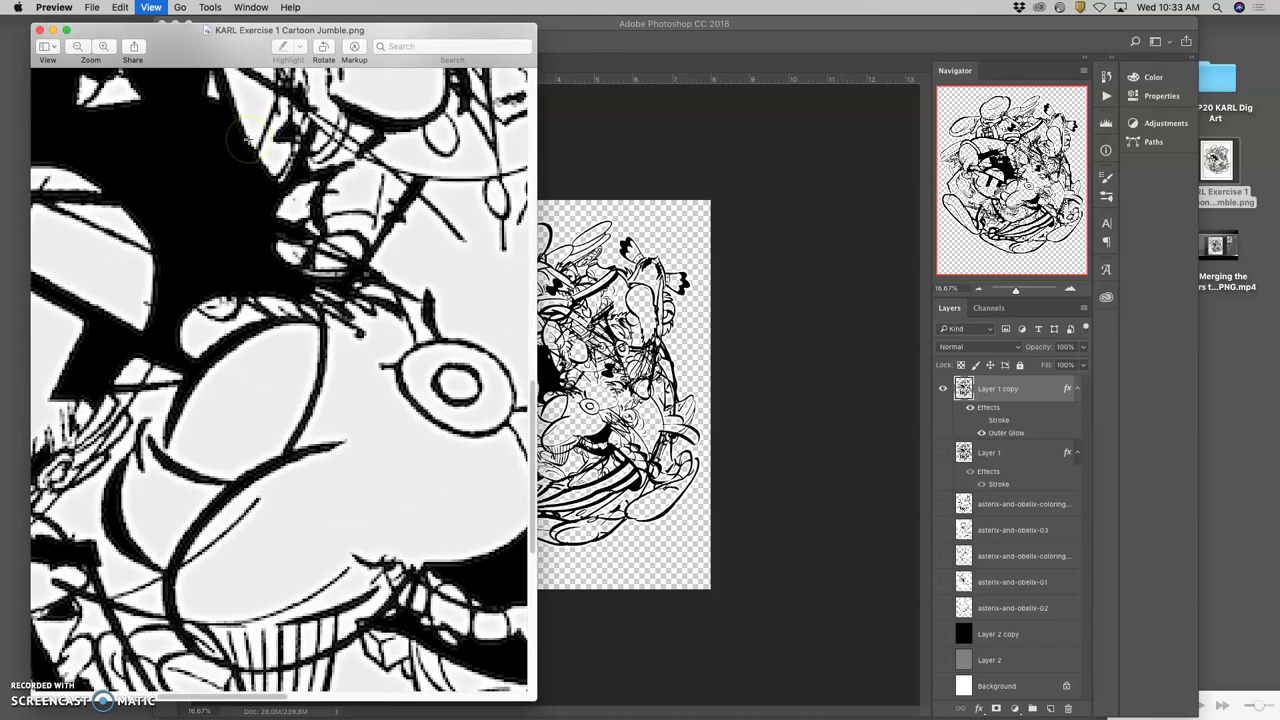
key(super+plus)
key(super+plus)
key(super+plus)
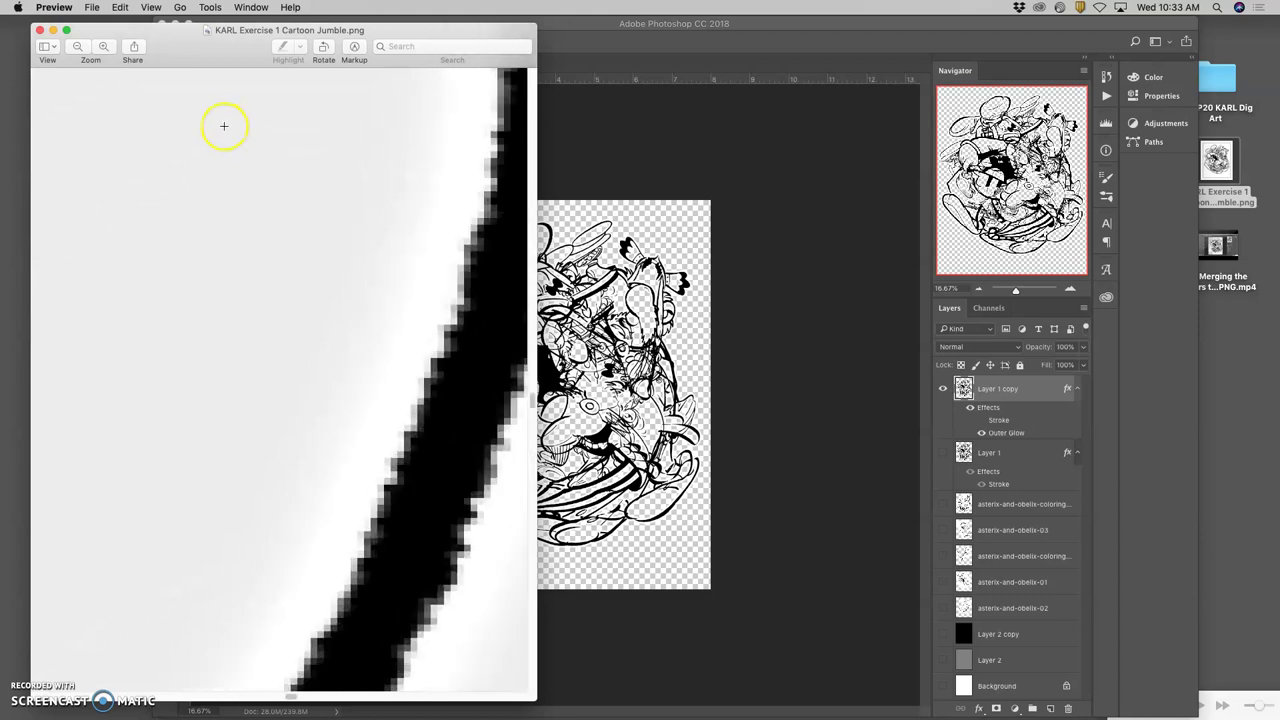
key(super+minus)
key(super+minus)
key(super+minus)
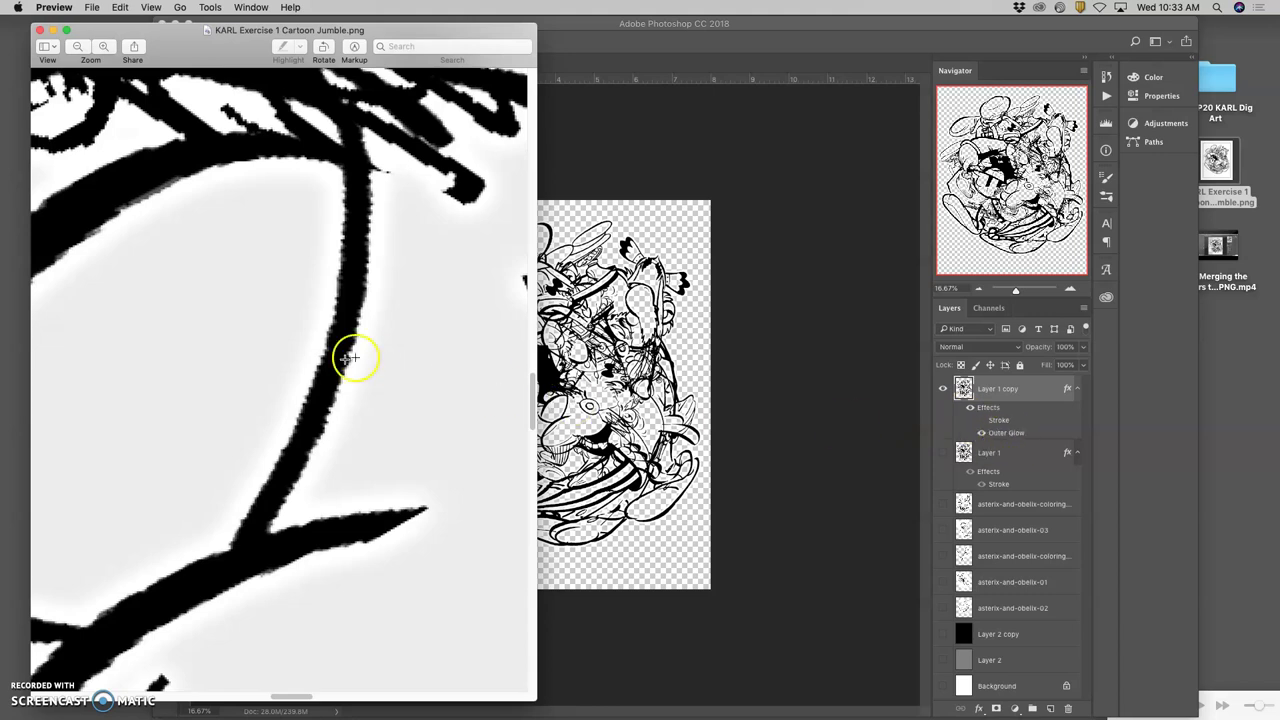
scroll(348, 357, down, 5)
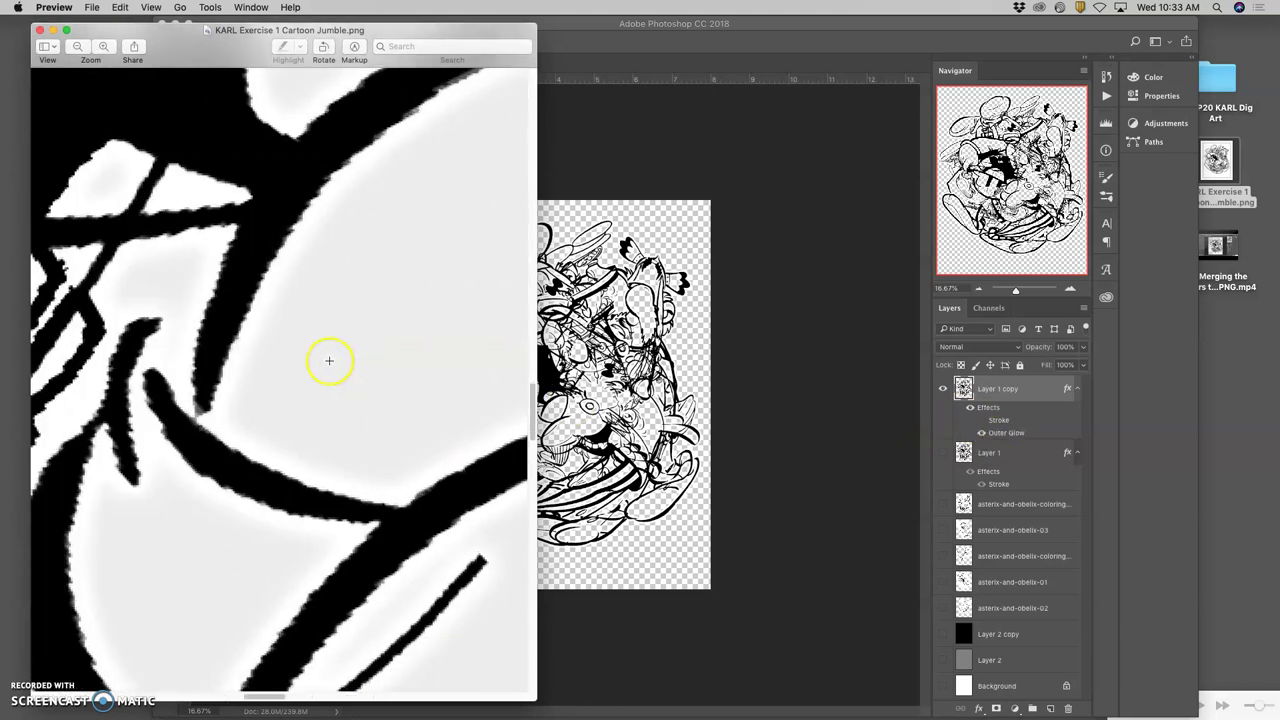
scroll(329, 360, down, 10)
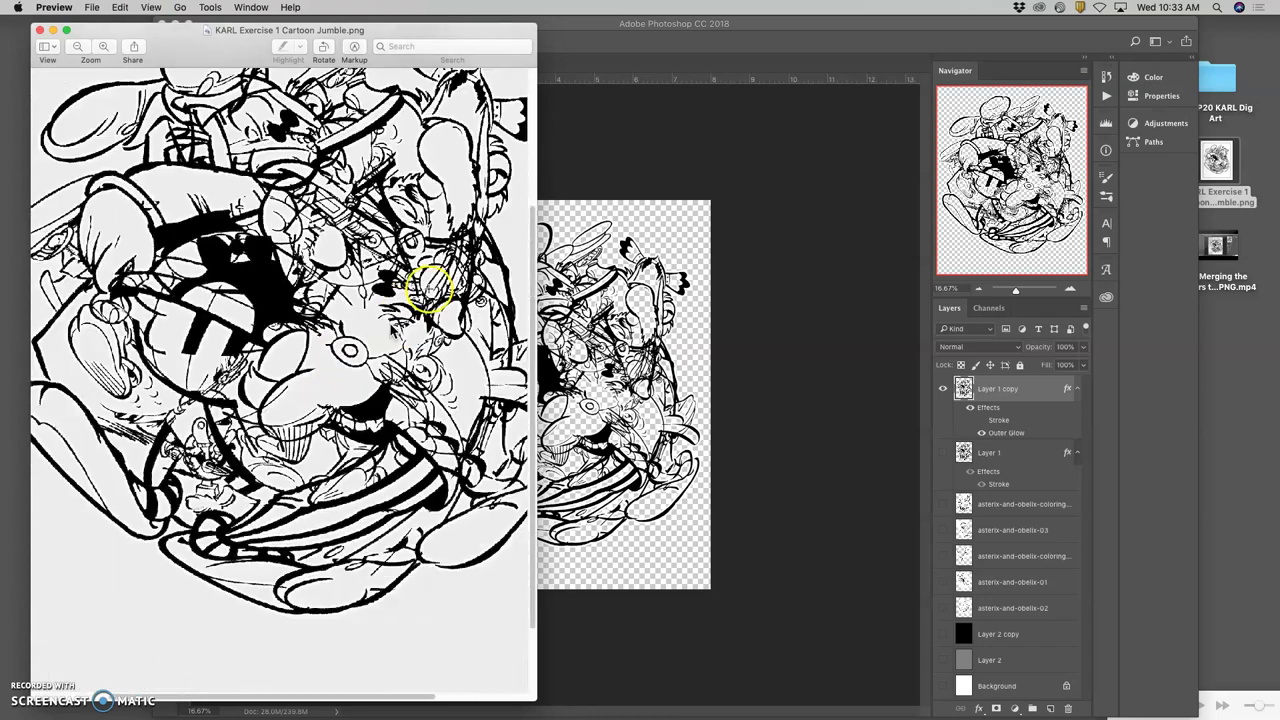
scroll(403, 368, down, 2)
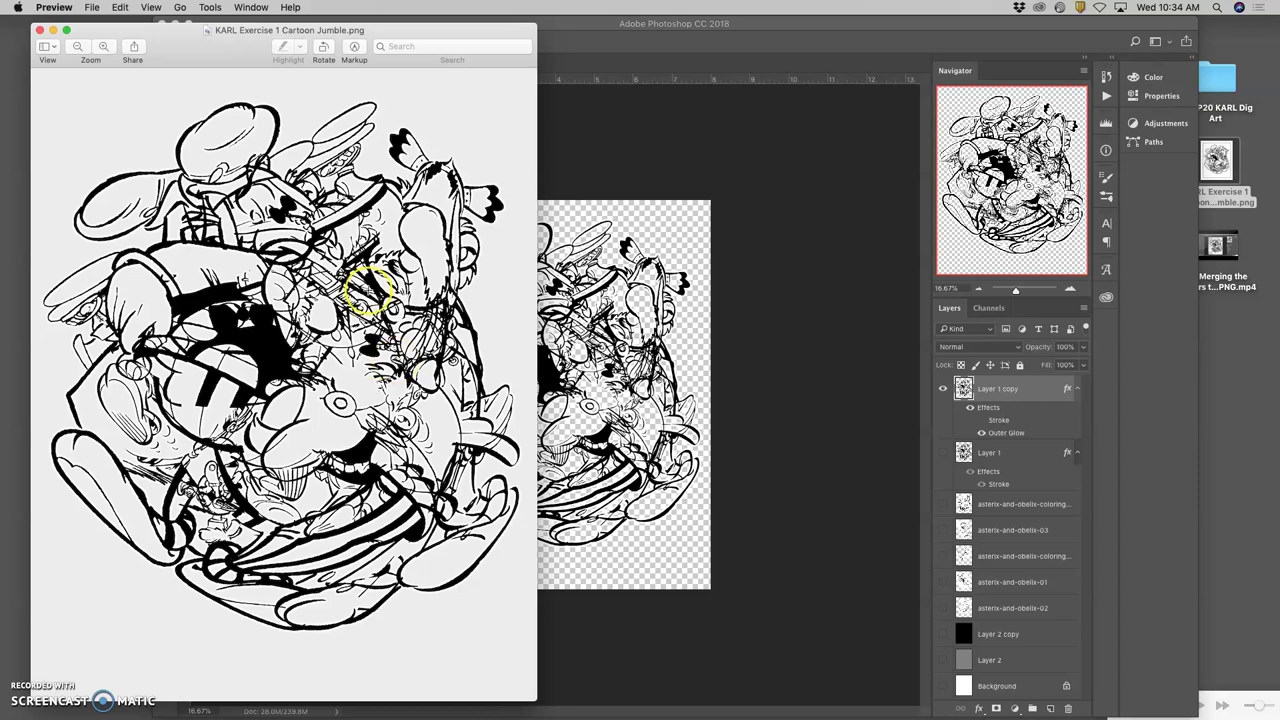
Close Preview, bring up Chrome's Photobucket tab, and enlarge the browser to nearly fill the screen
click(40, 31)
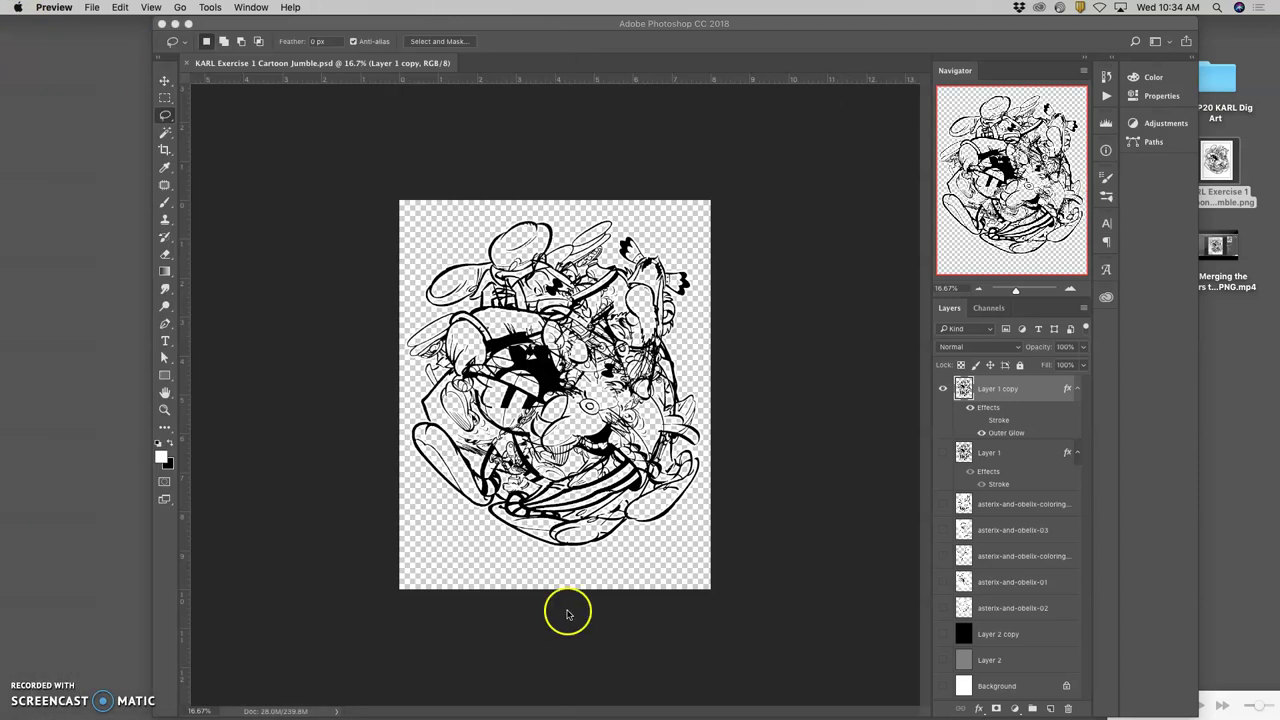
mouse_move(553, 712)
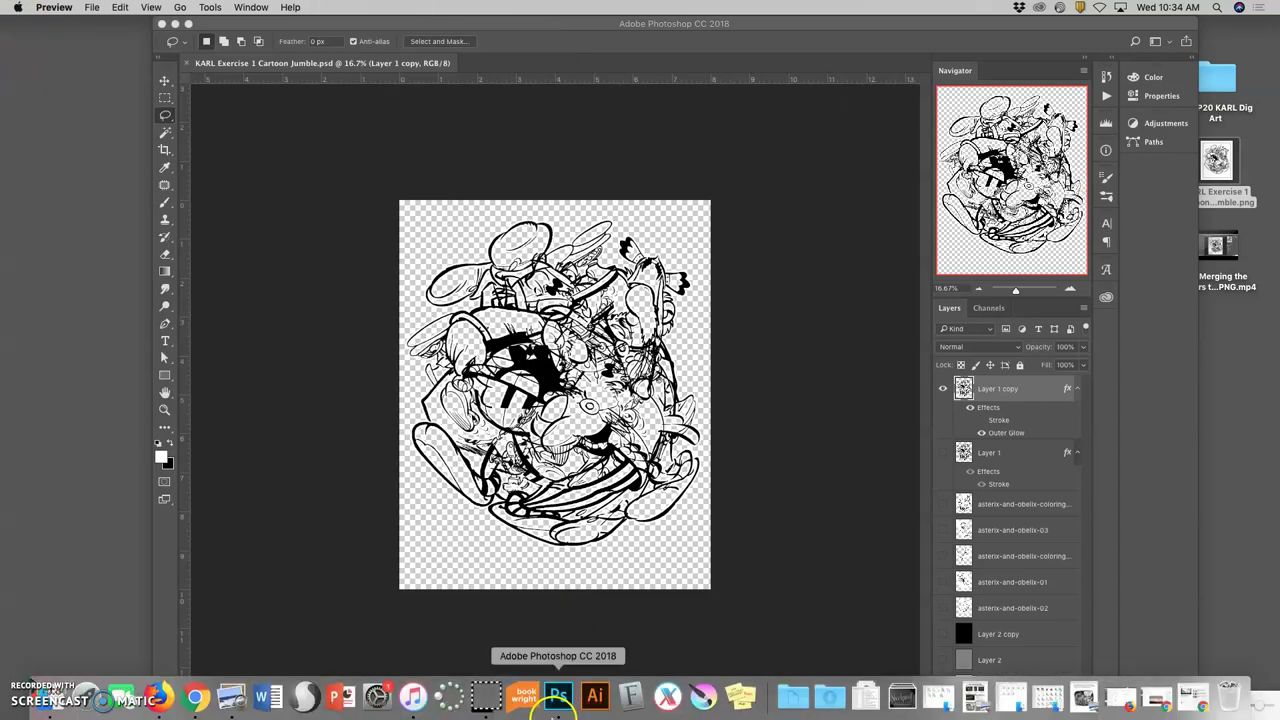
click(199, 697)
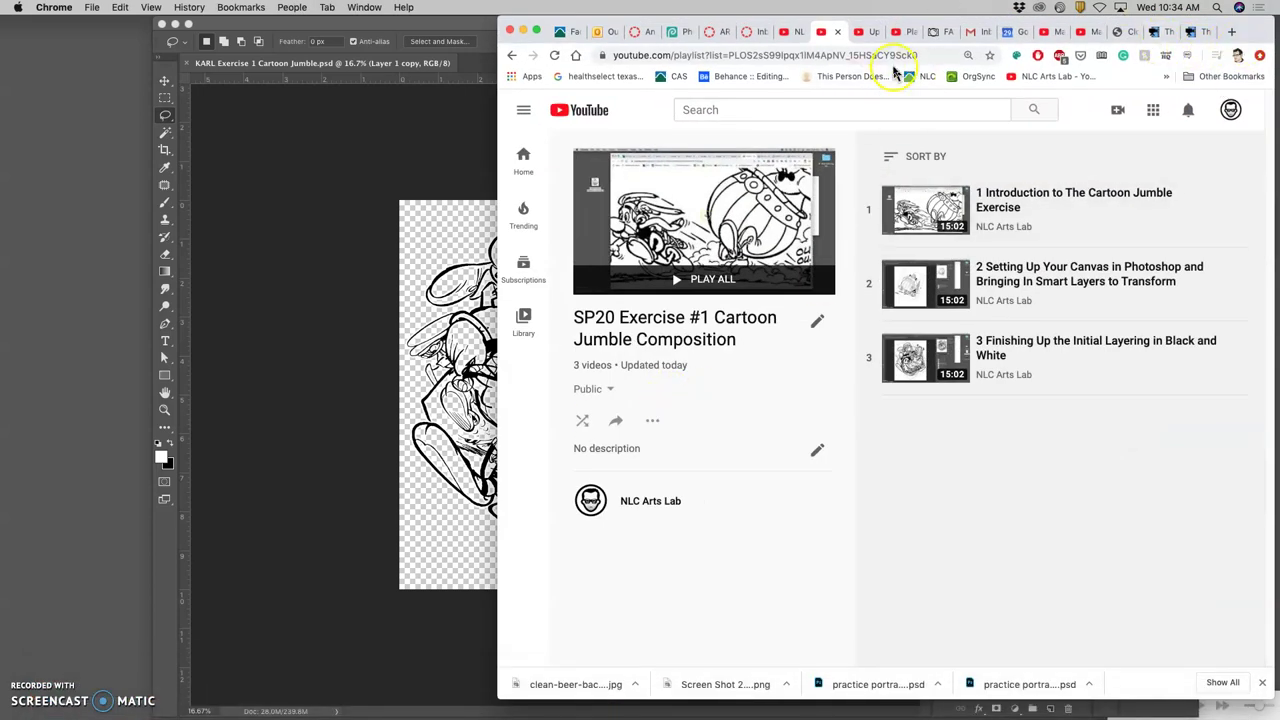
click(946, 33)
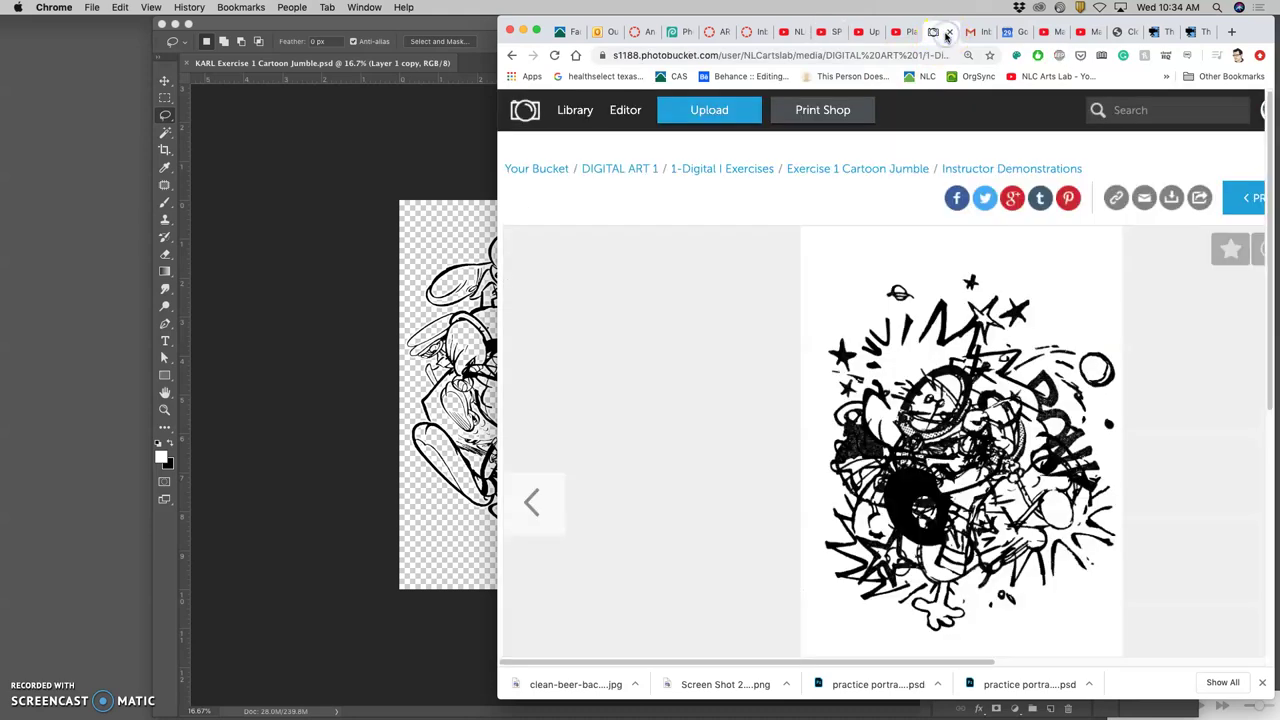
drag(560, 23, 171, 5)
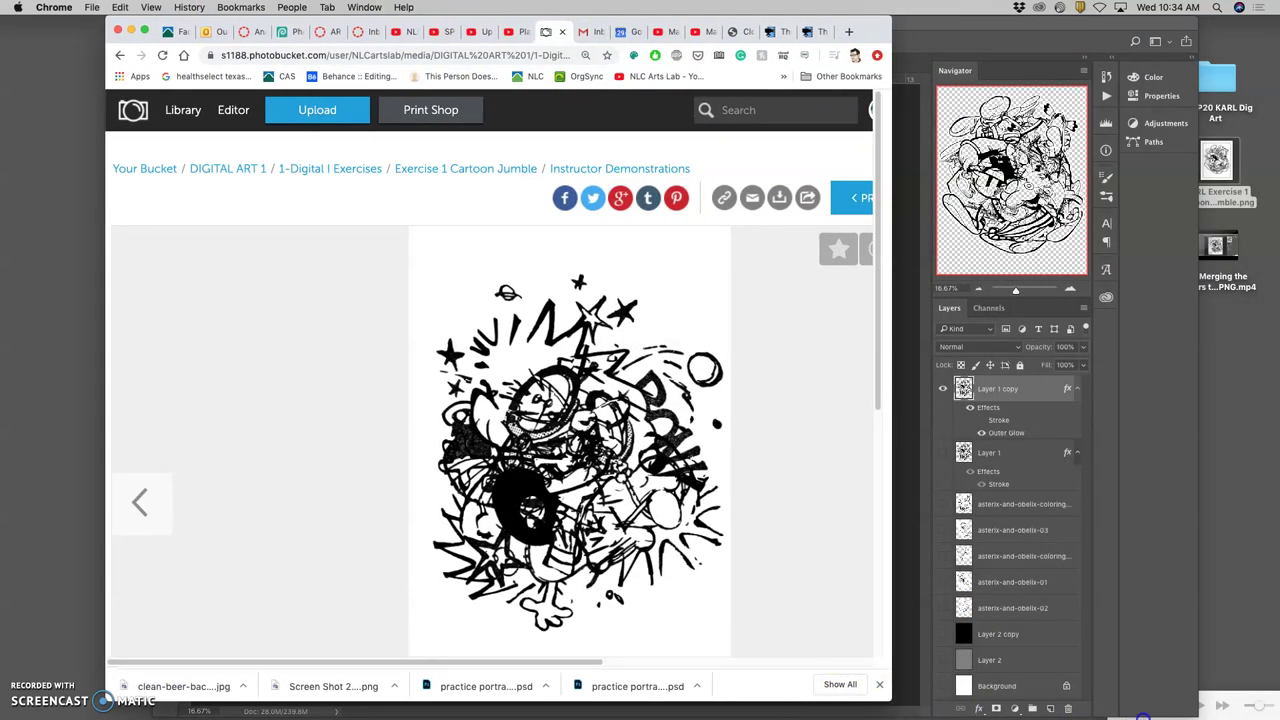
drag(1143, 717, 1254, 718)
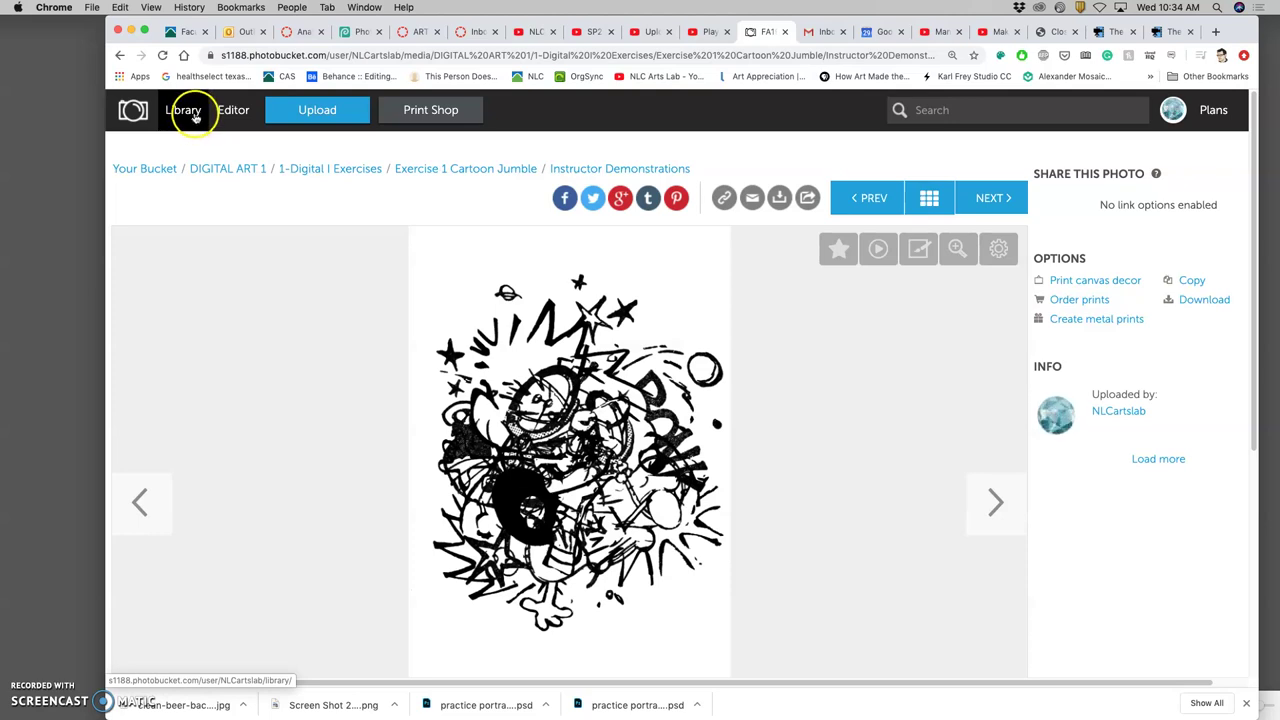
Go to the Photobucket library and narrow the browser to uncover the desktop cartoon PNG
click(193, 116)
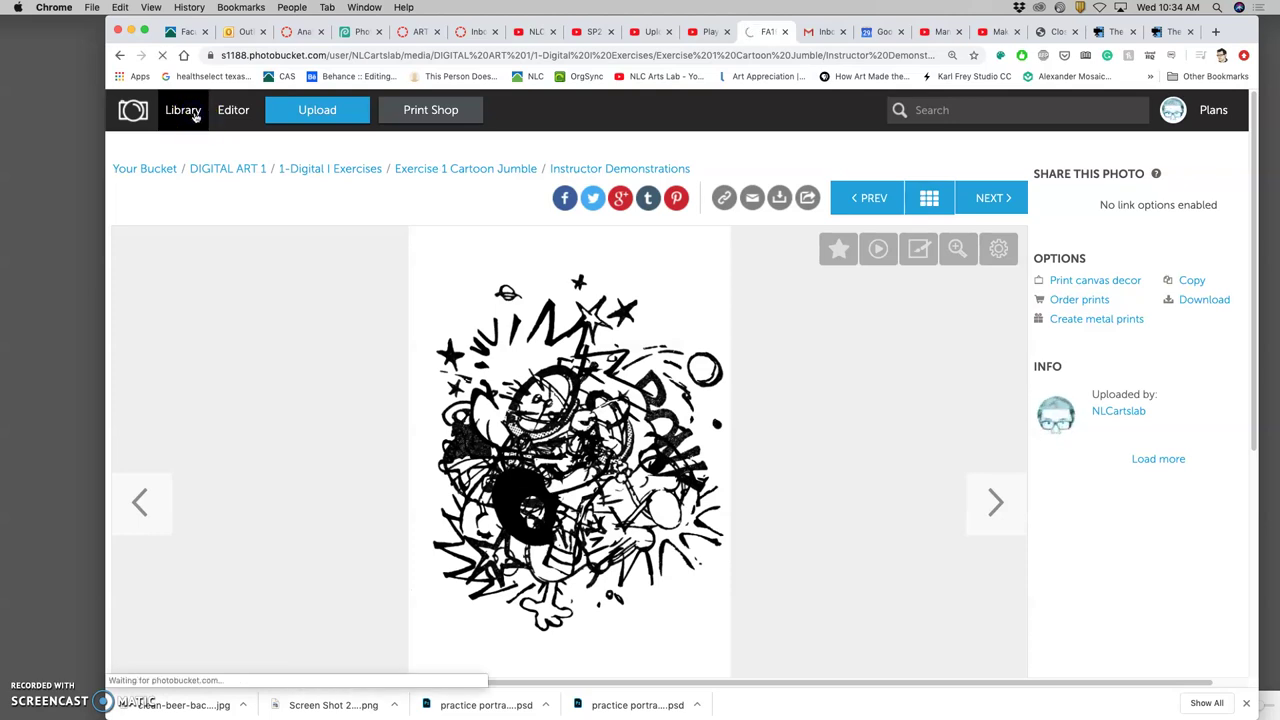
click(224, 110)
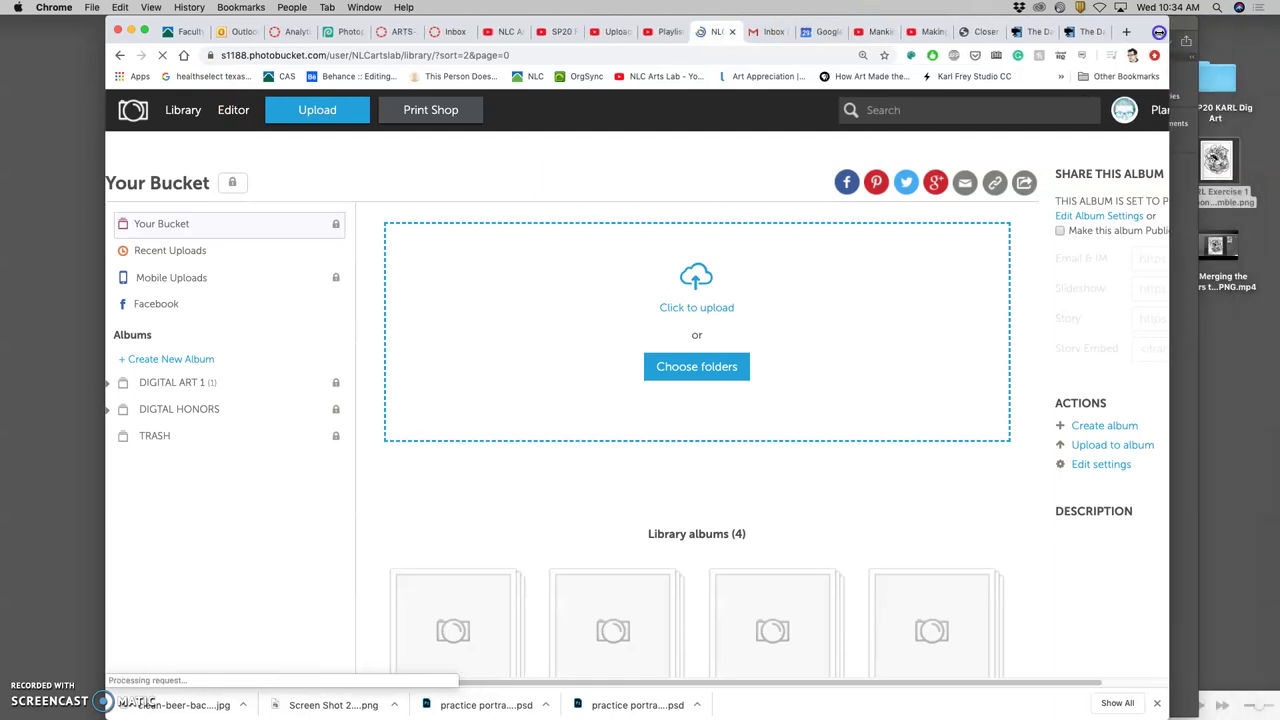
click(1257, 97)
click(1215, 195)
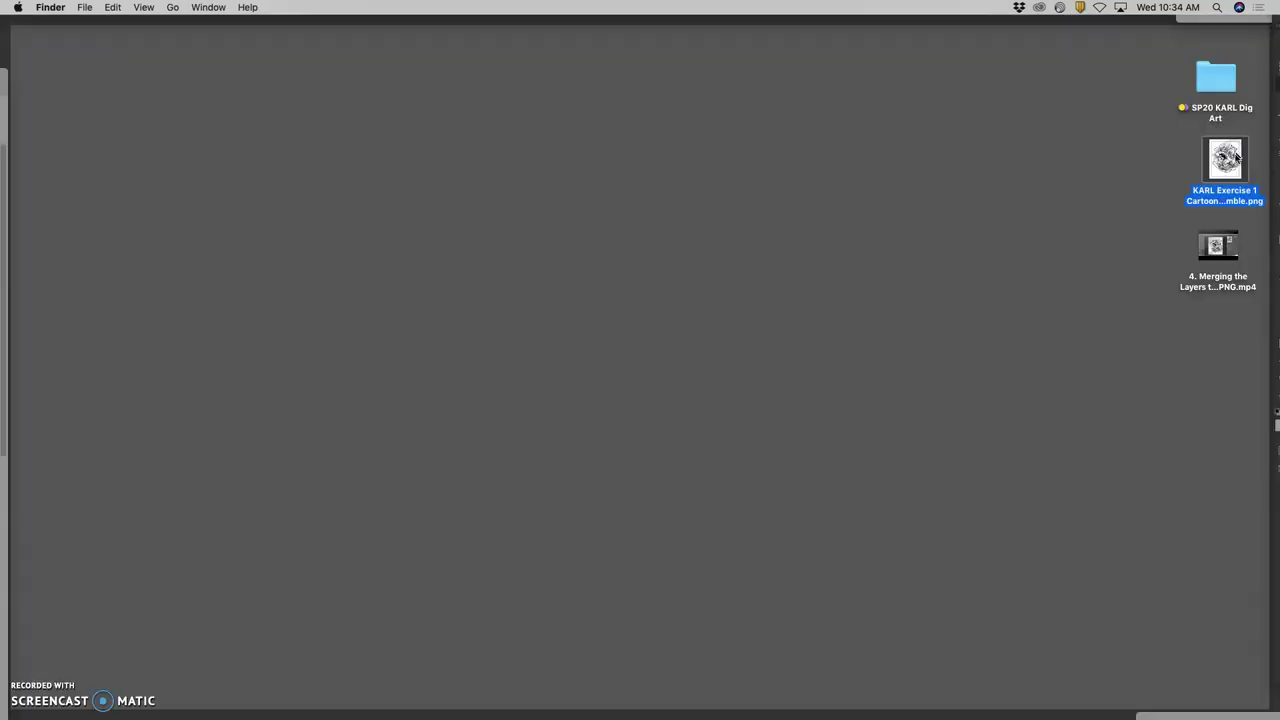
click(1212, 200)
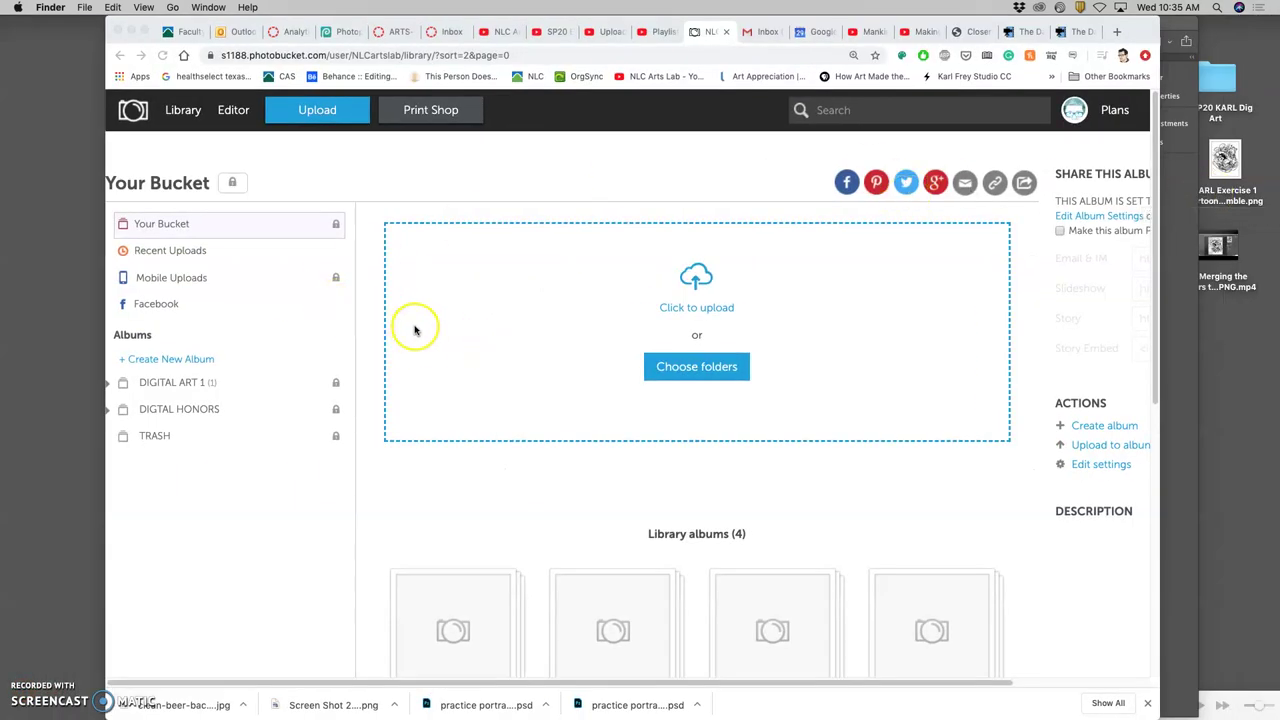
Reopen the library and navigate DIGITAL ART 1 > 1-Digital I Exercises > Exercise 1 Cartoon Jumble
click(183, 112)
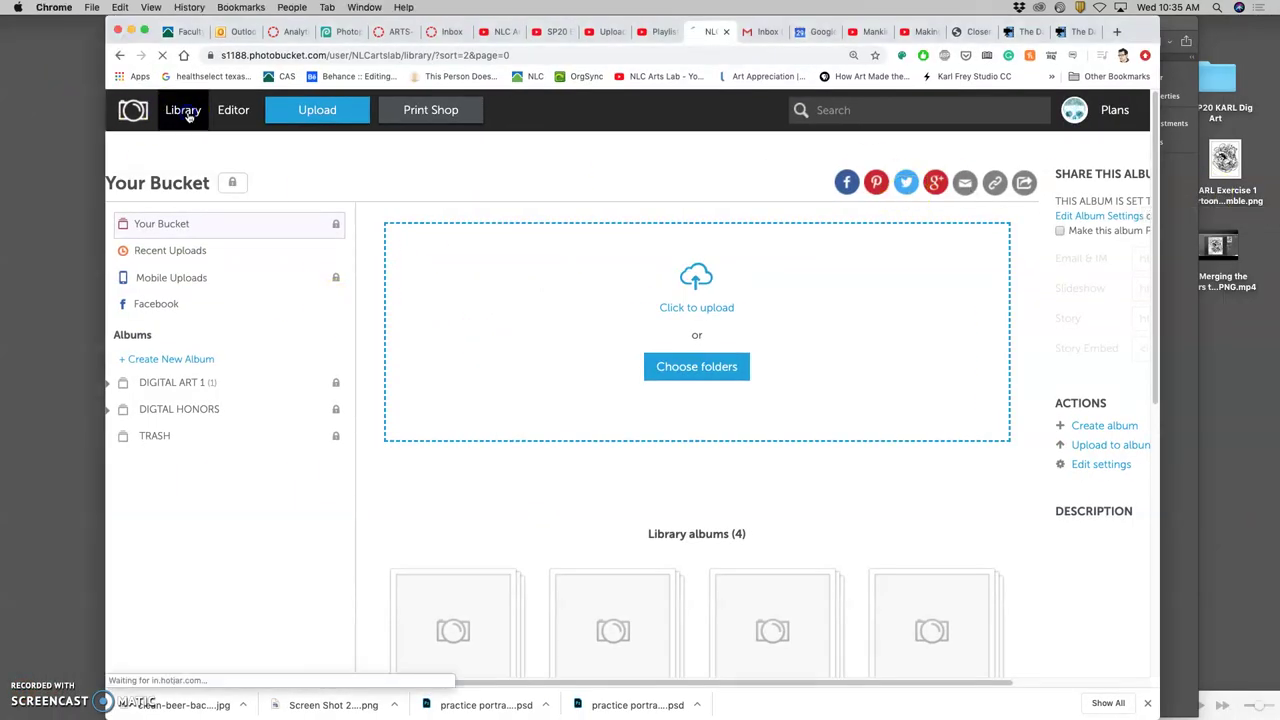
click(183, 114)
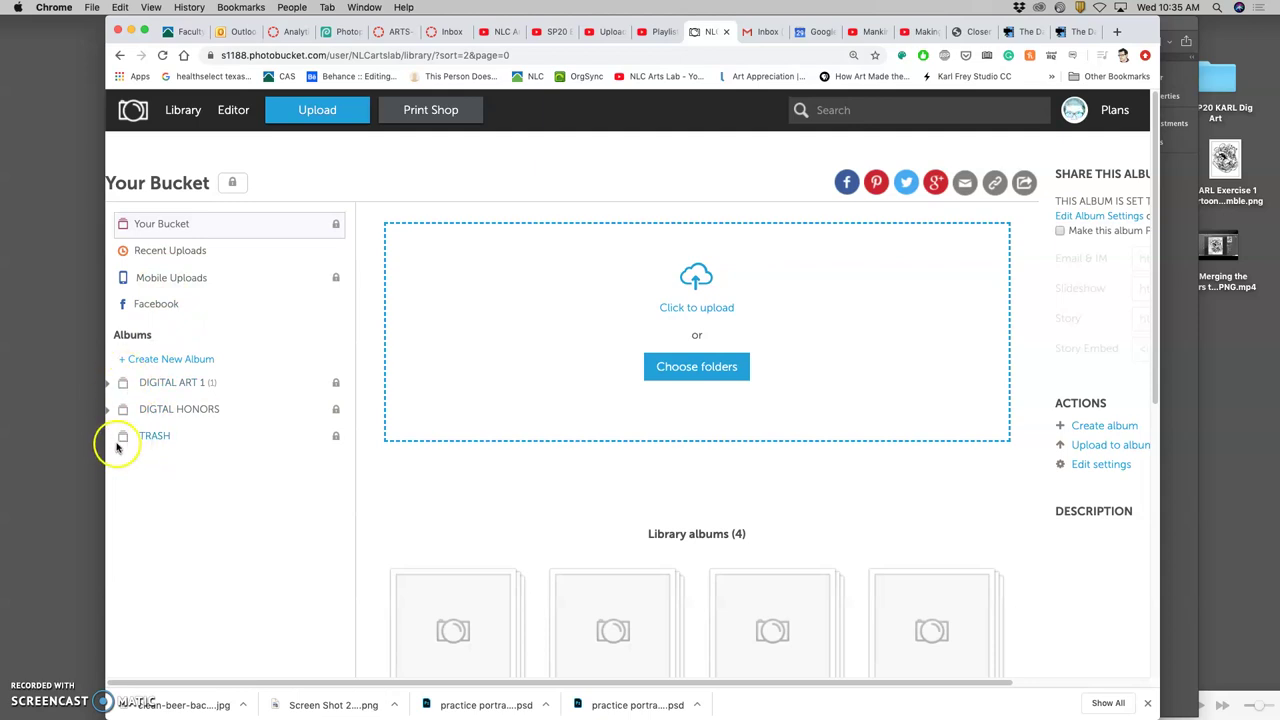
click(111, 386)
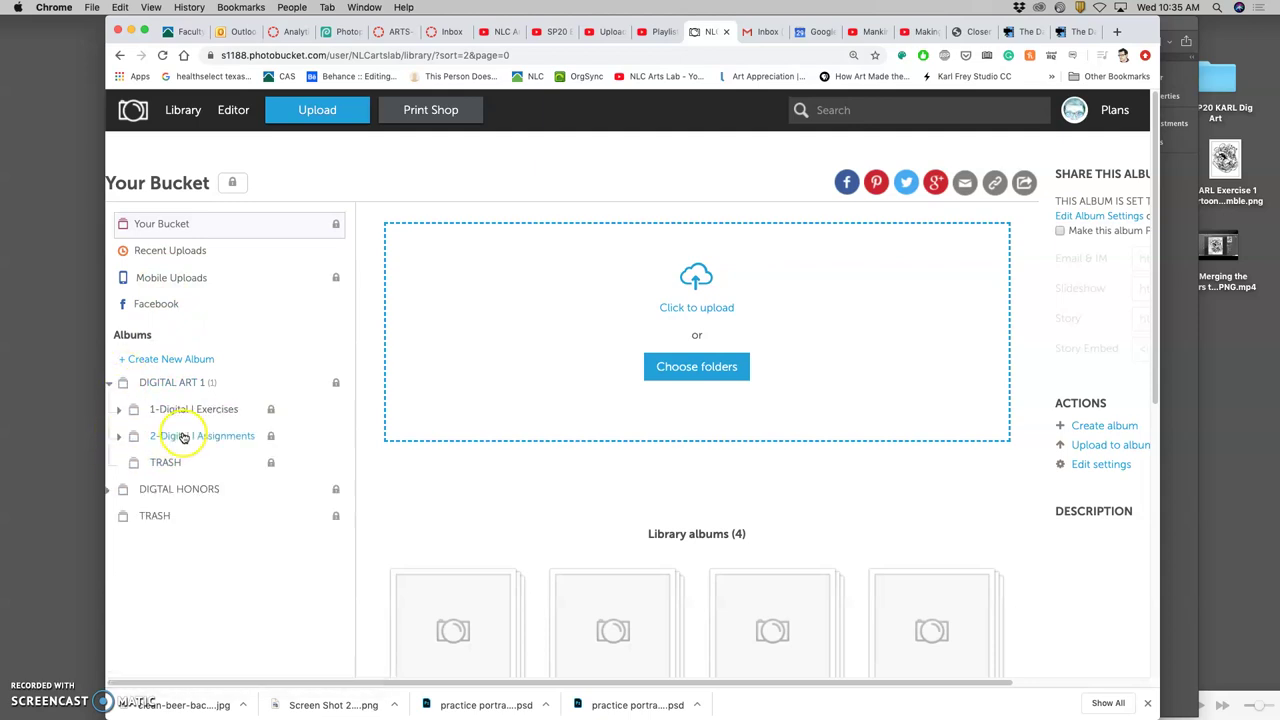
click(118, 409)
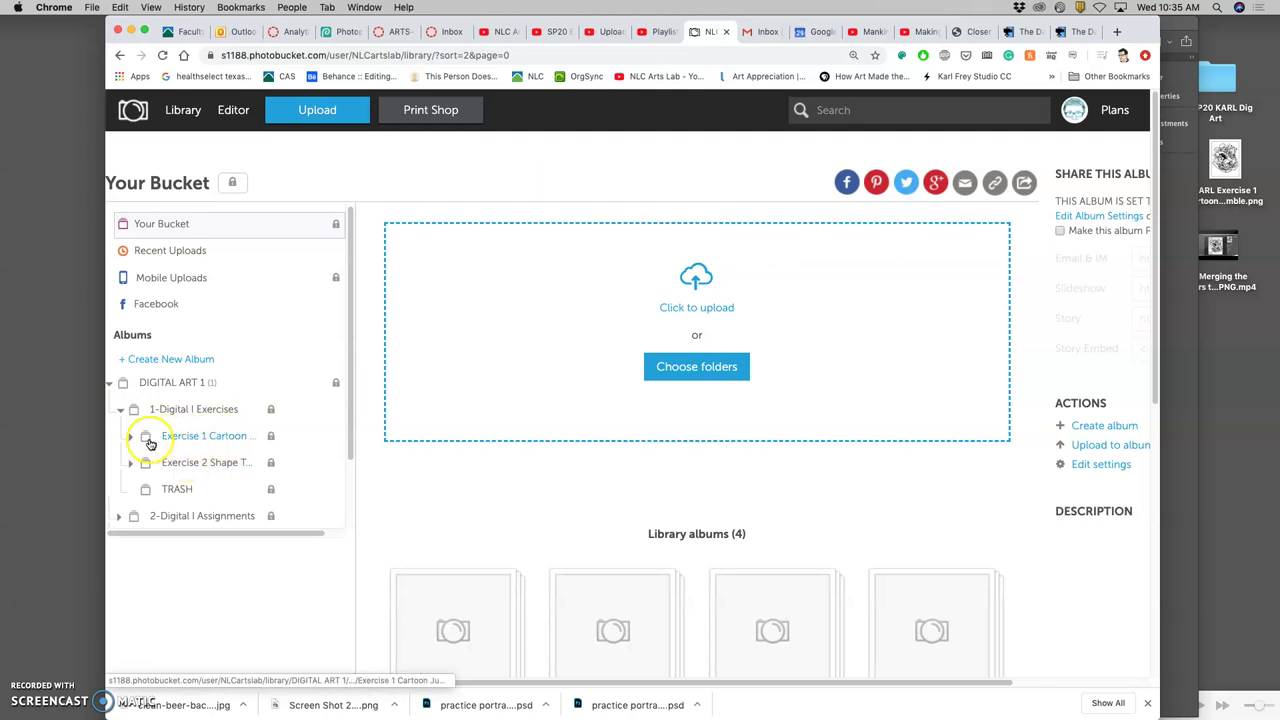
click(180, 439)
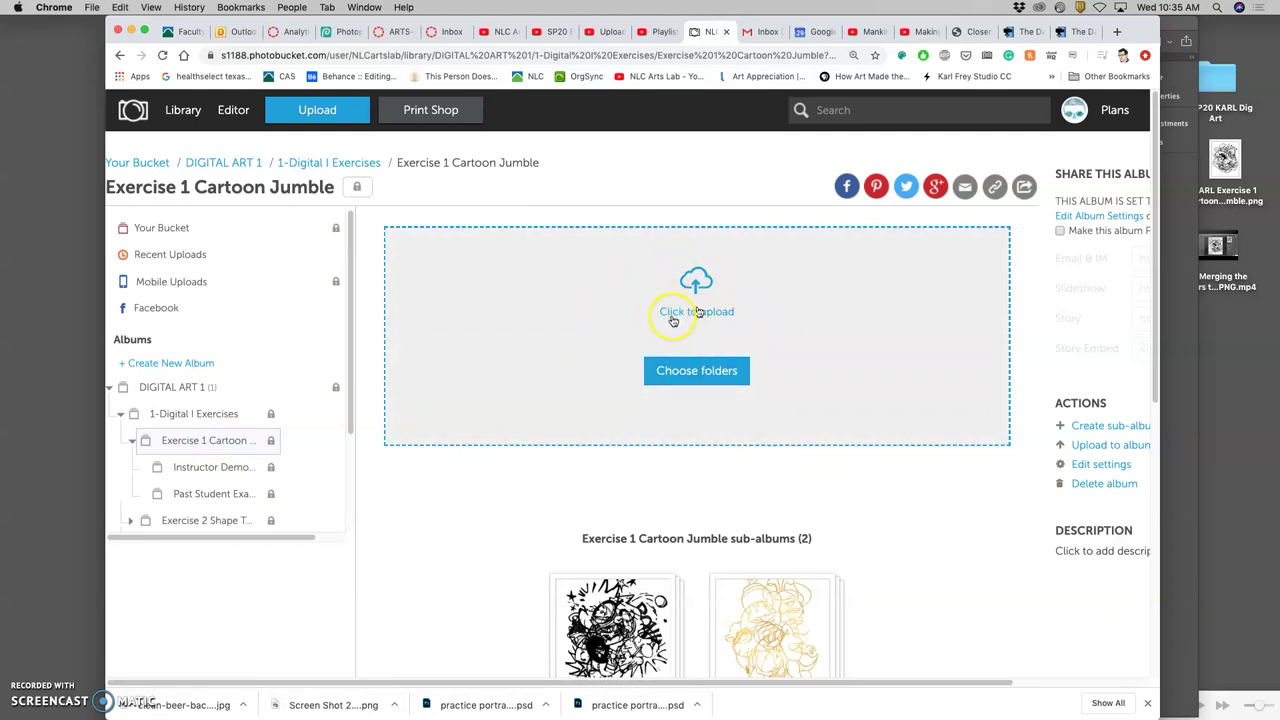
Drag the desktop cartoon PNG into the Instructor Demonstrations sub-album and scroll its gallery
drag(1228, 160, 1178, 255)
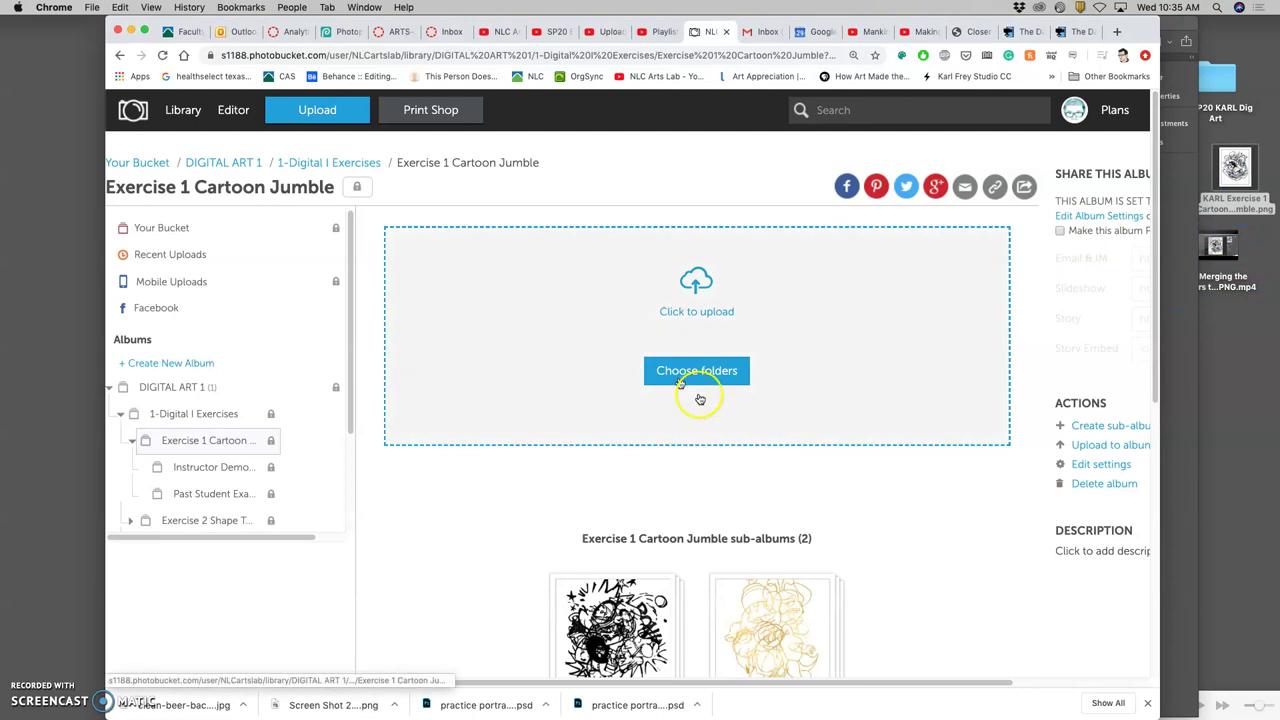
scroll(651, 471, down, 2)
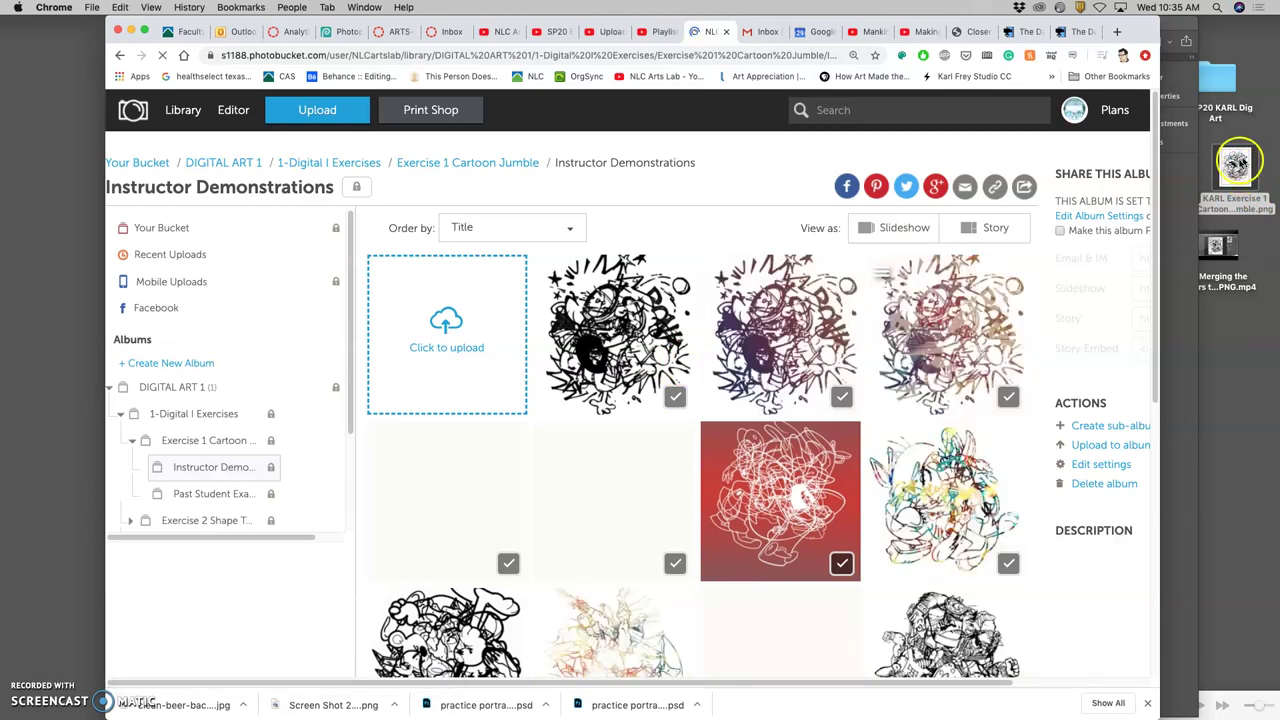
Upload the cartoon PNG into Instructor Demonstrations and scroll through the album's thumbnails
drag(1237, 163, 483, 323)
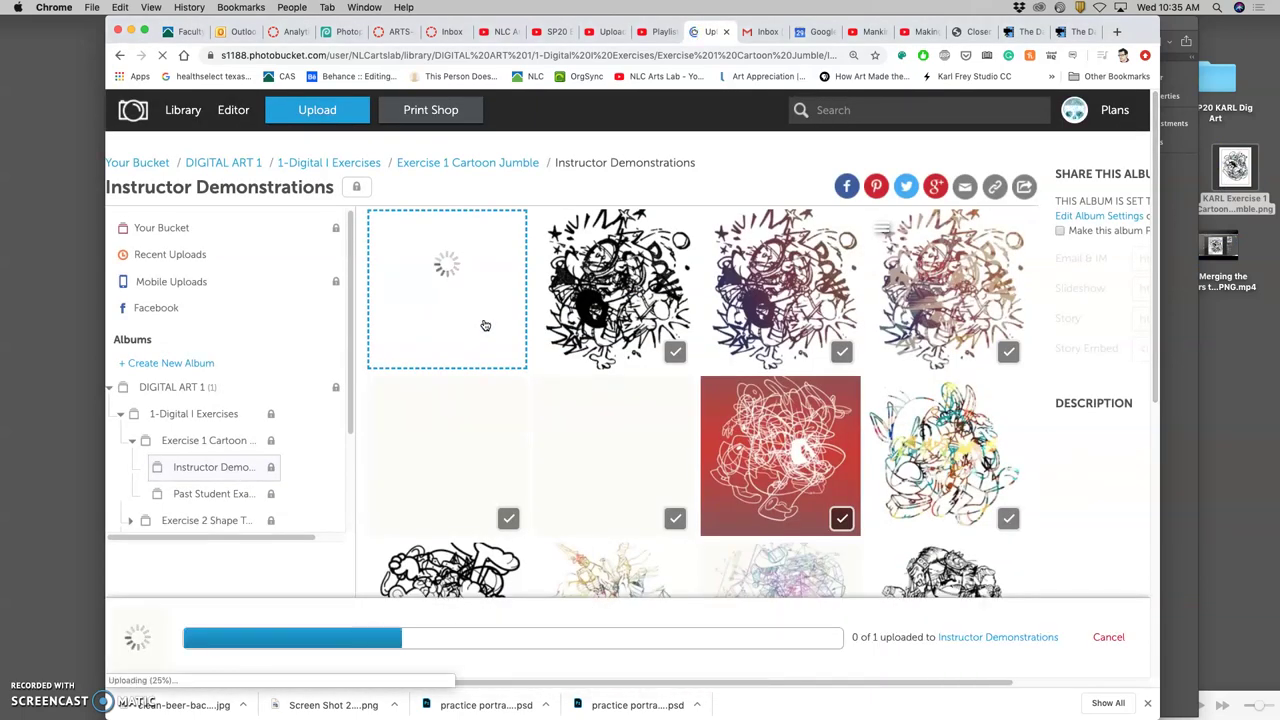
click(489, 328)
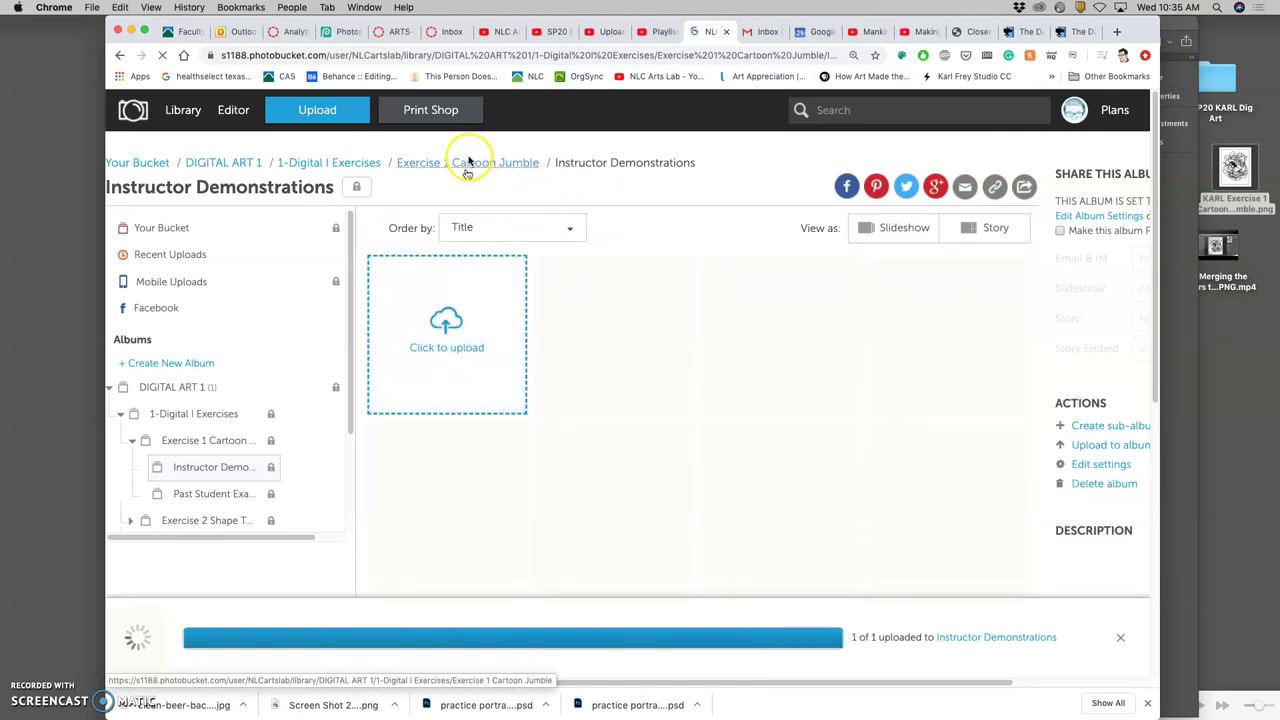
scroll(545, 258, down, 2)
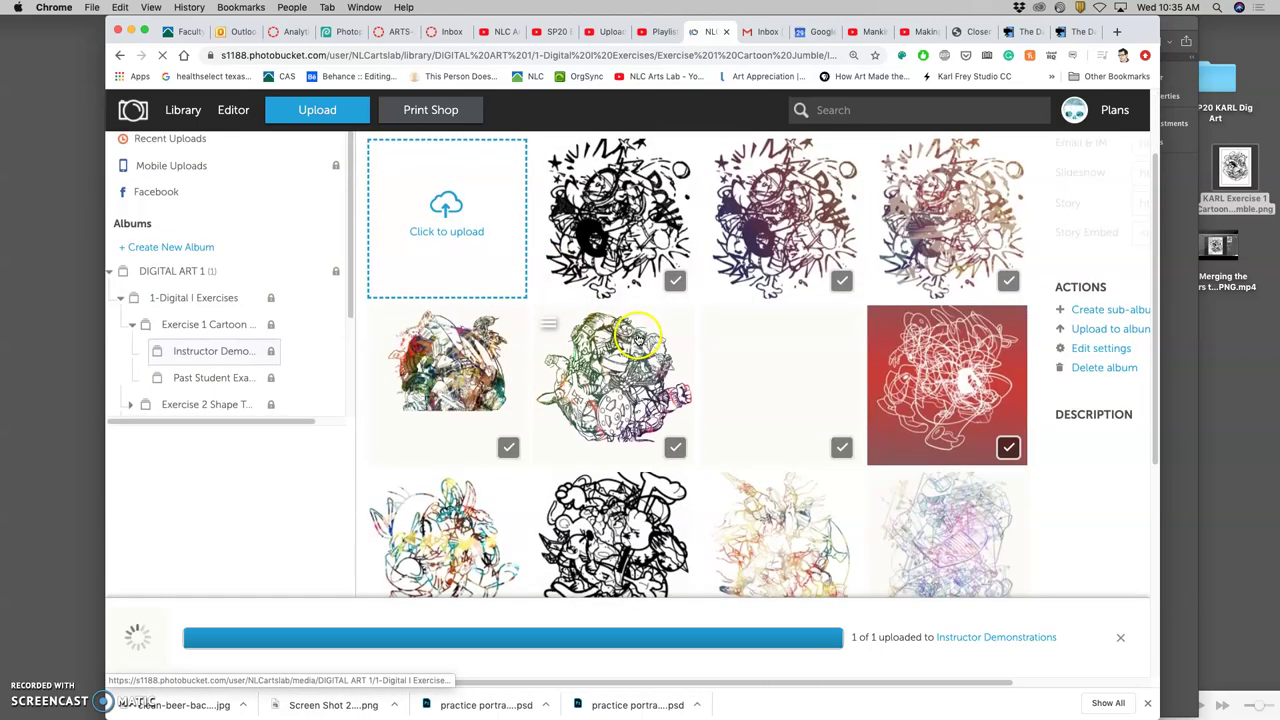
scroll(637, 340, down, 3)
scroll(637, 340, up, 4)
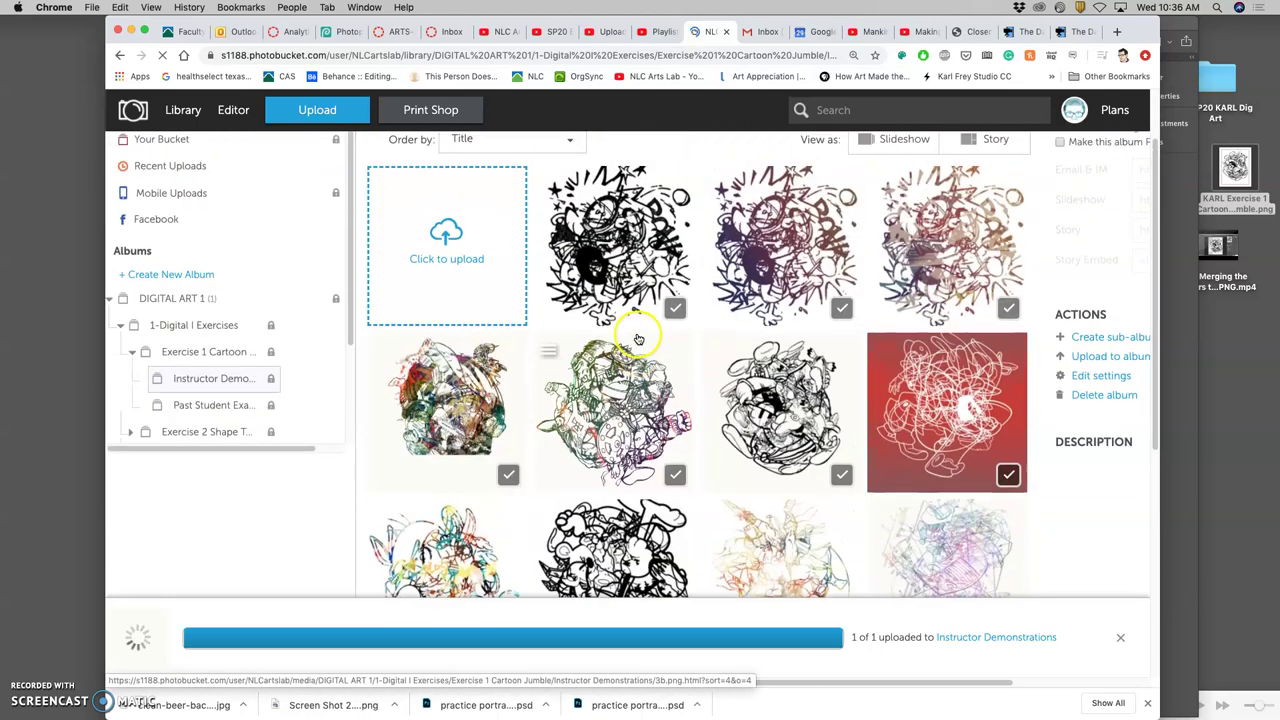
scroll(792, 333, down, 1)
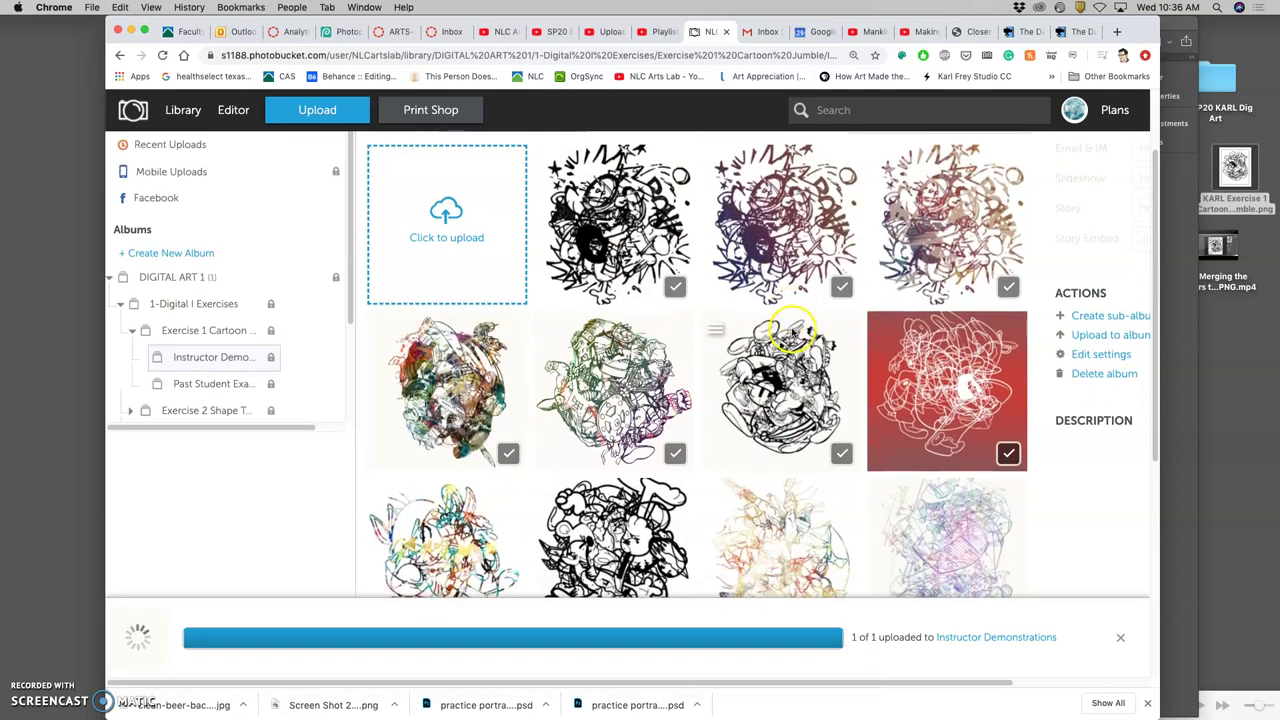
scroll(792, 333, down, 2)
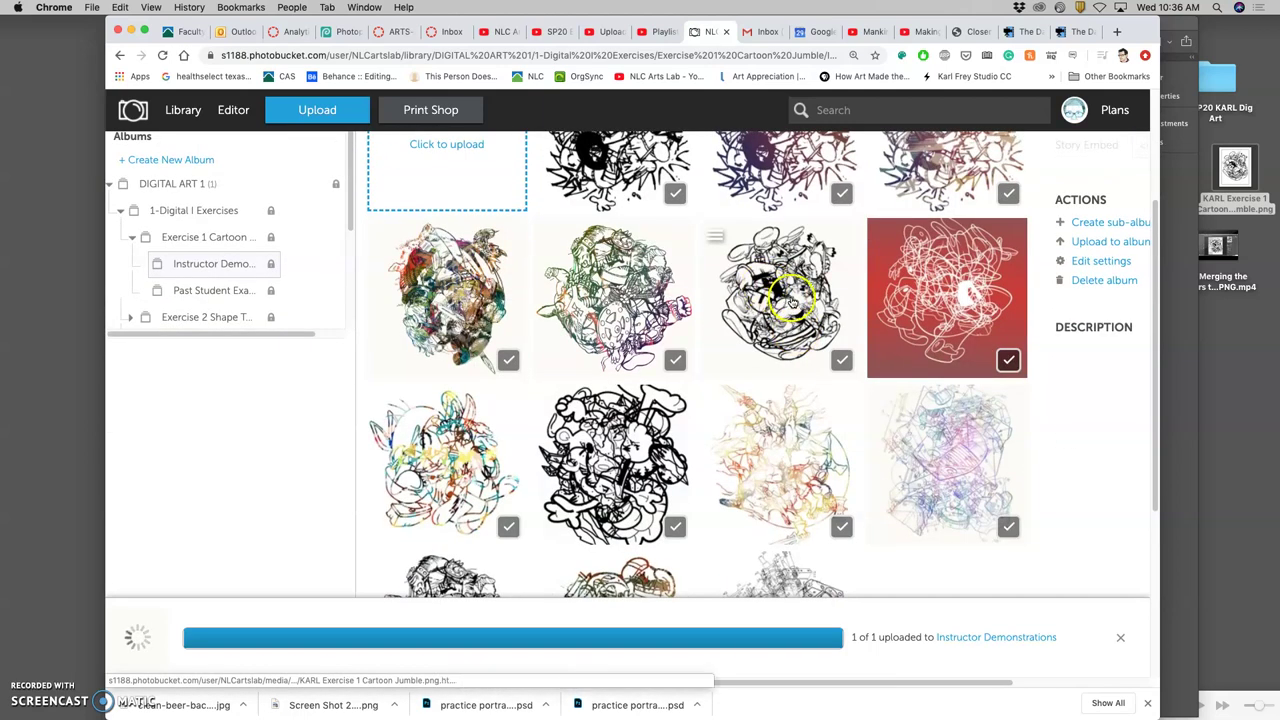
Open the newly uploaded cartoon jumble photo and save an SP20 title for it
click(582, 377)
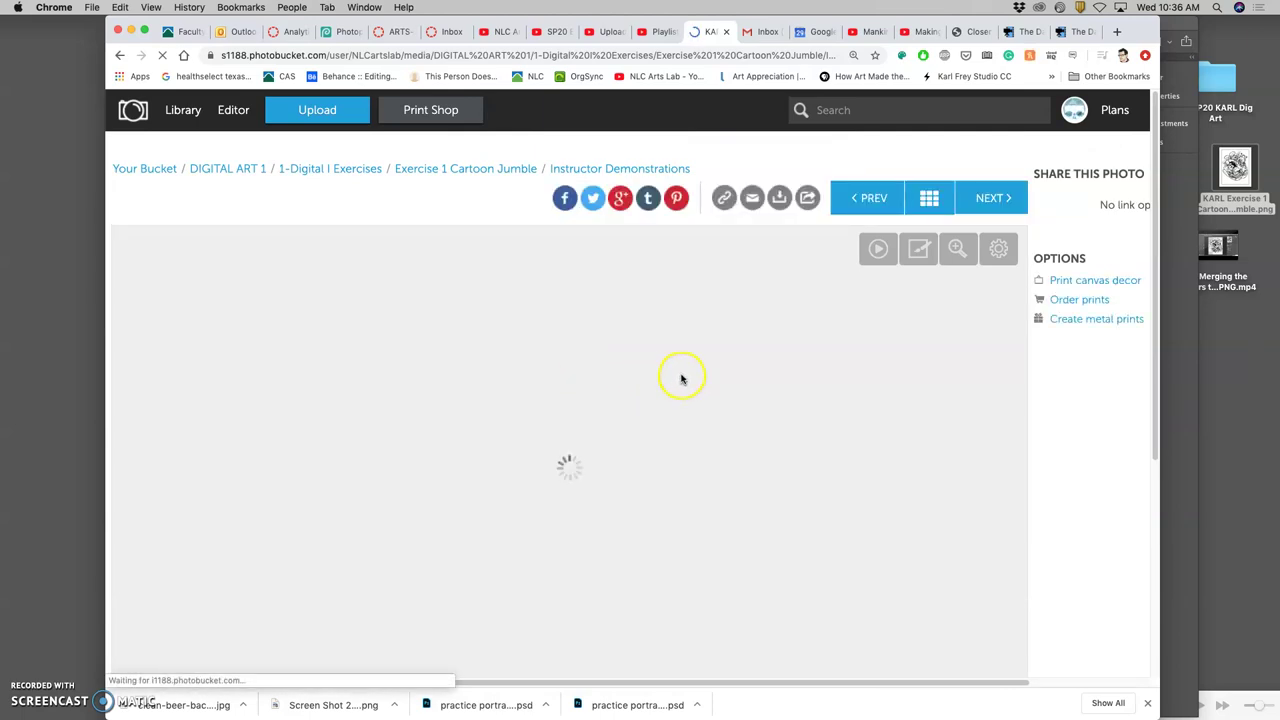
scroll(680, 380, down, 2)
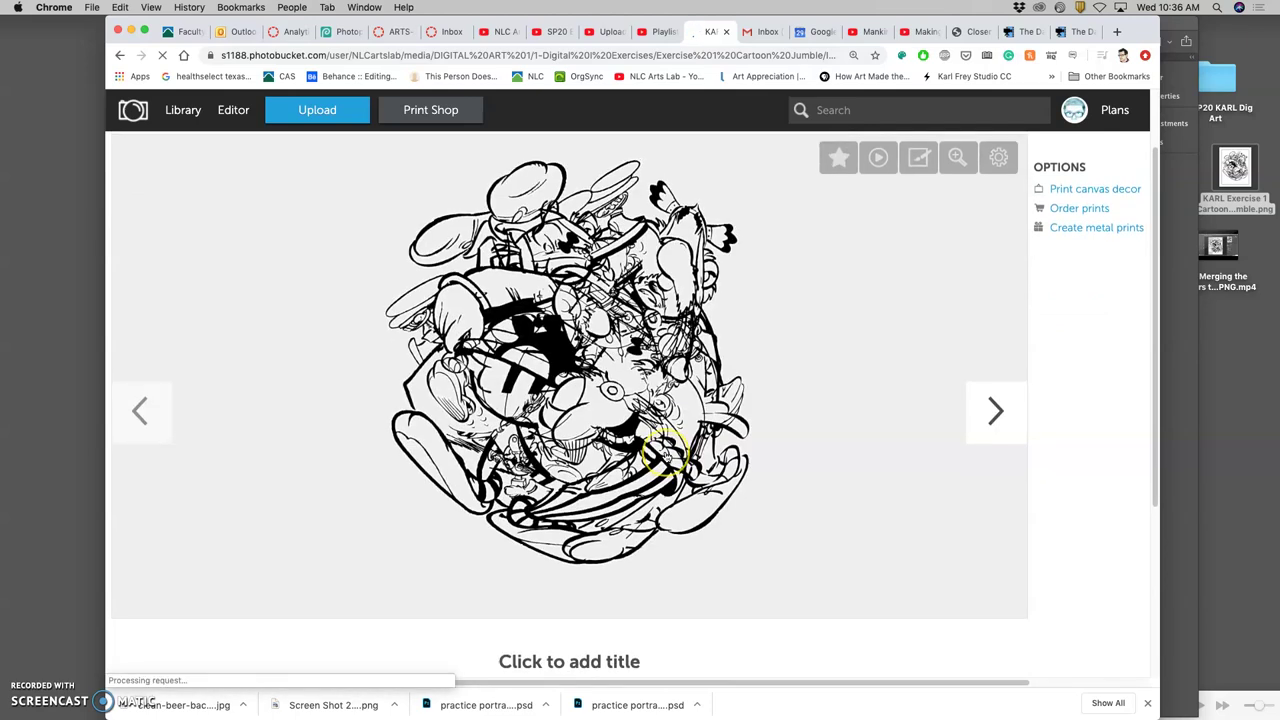
scroll(630, 520, down, 1)
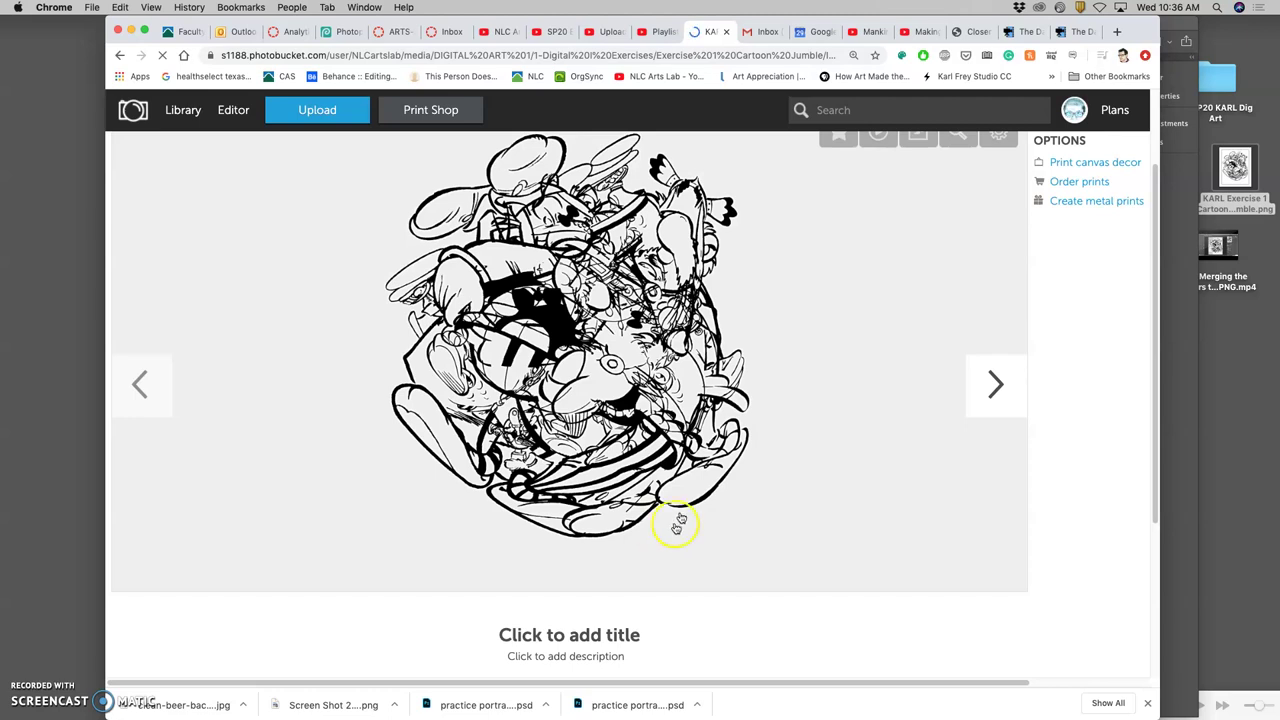
click(592, 640)
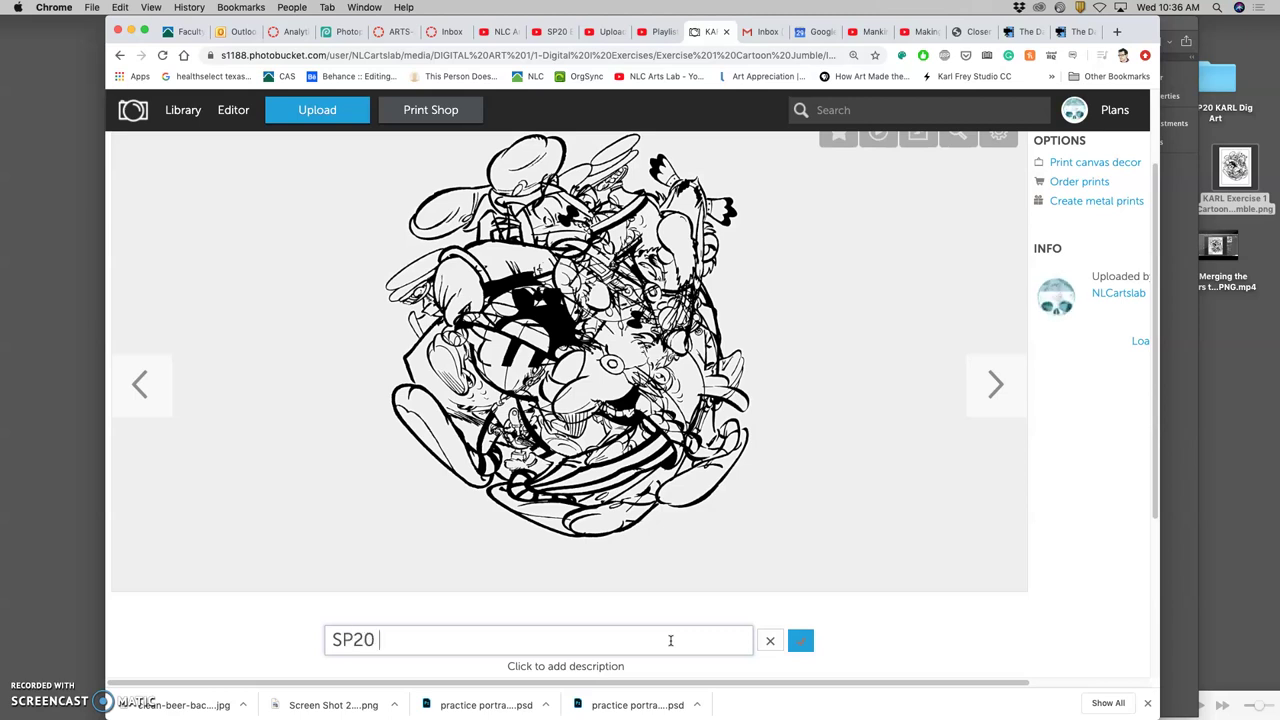
click(206, 486)
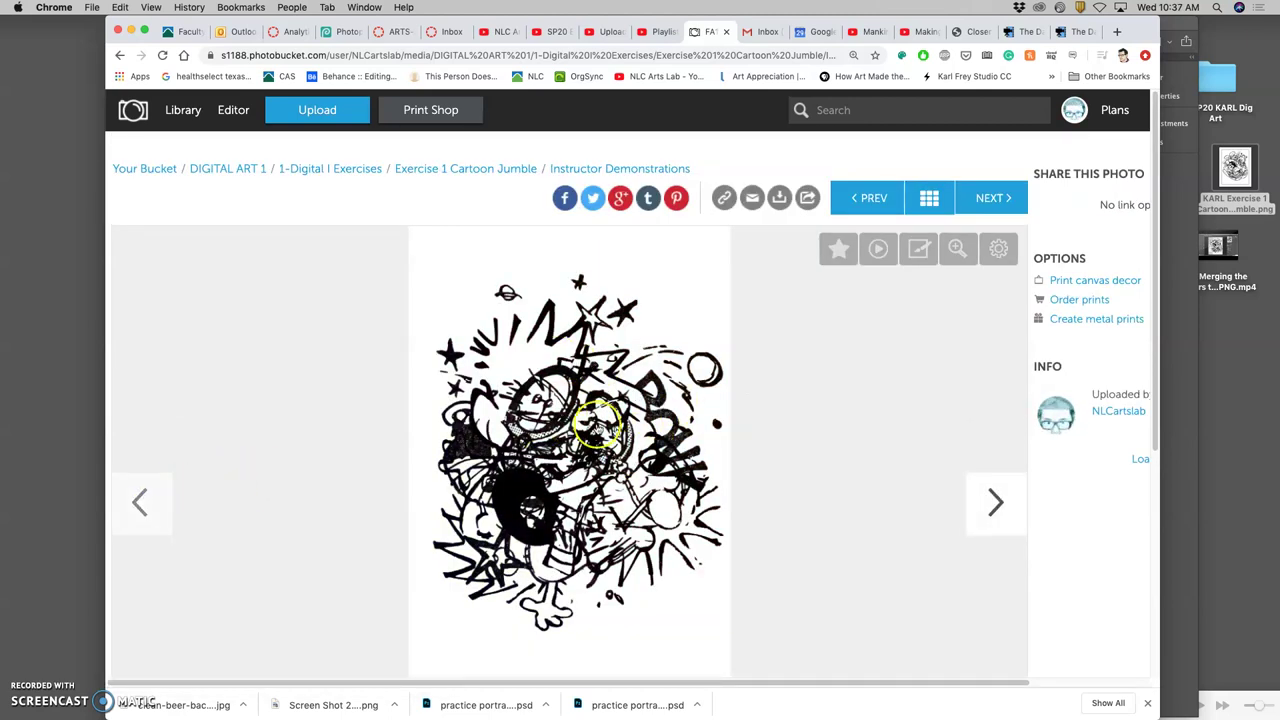
Page forward through four photos to the coloured robot drawing, then return to Instructor Demonstrations
click(998, 502)
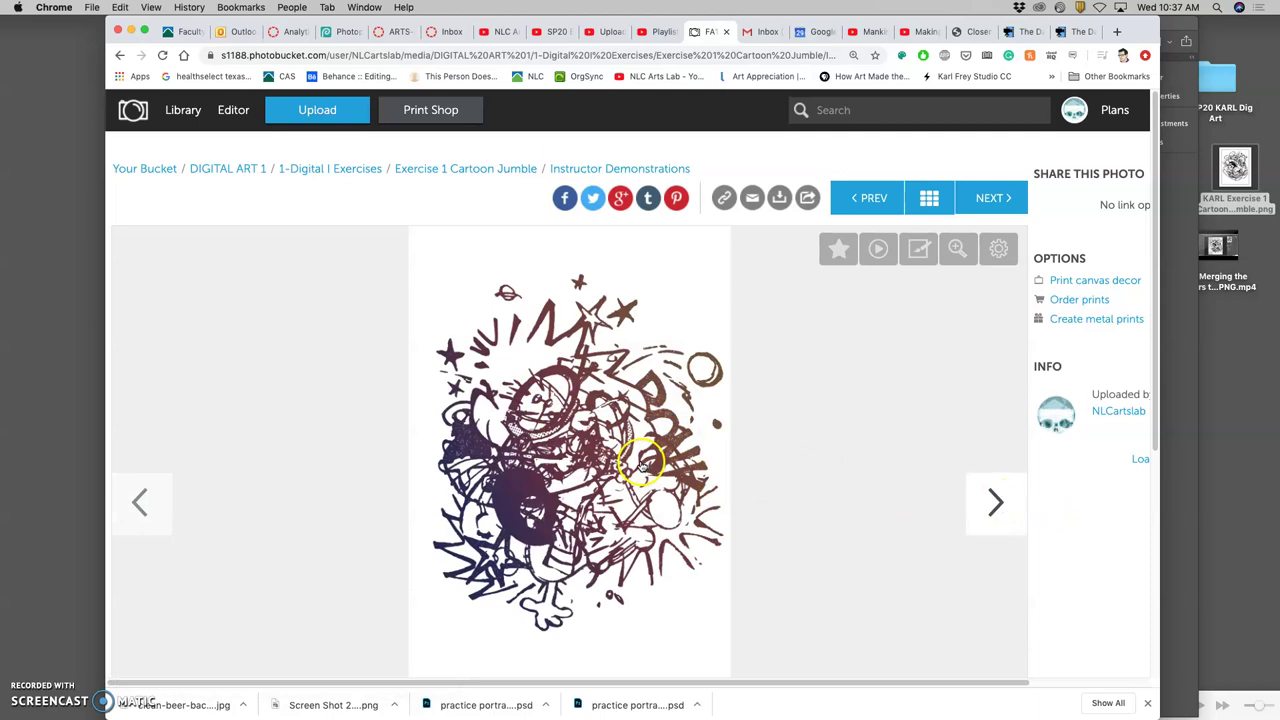
click(996, 503)
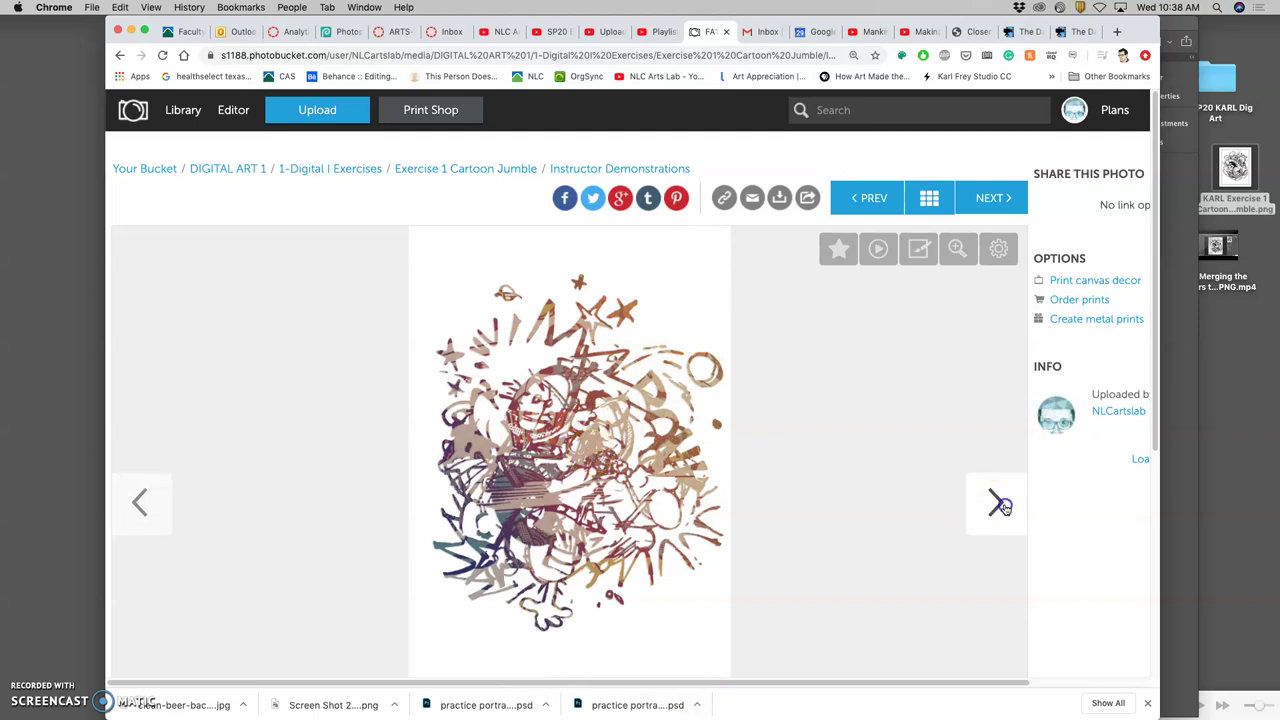
click(1000, 504)
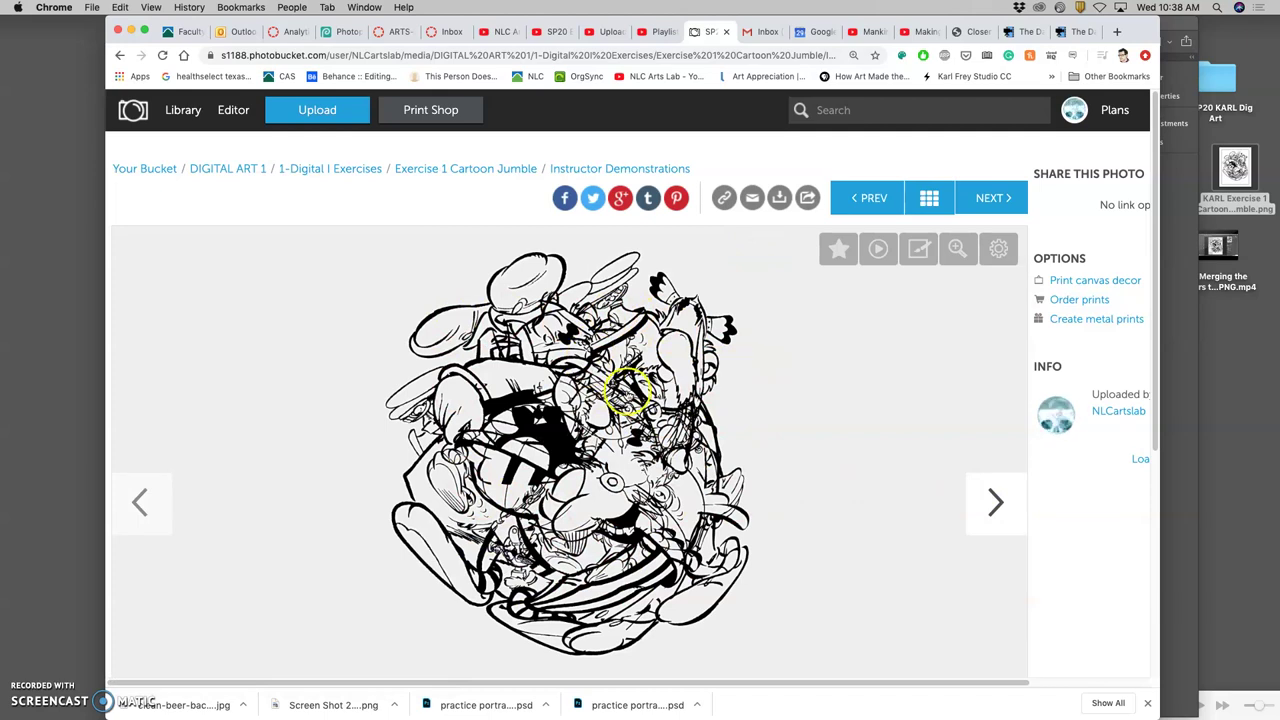
click(996, 500)
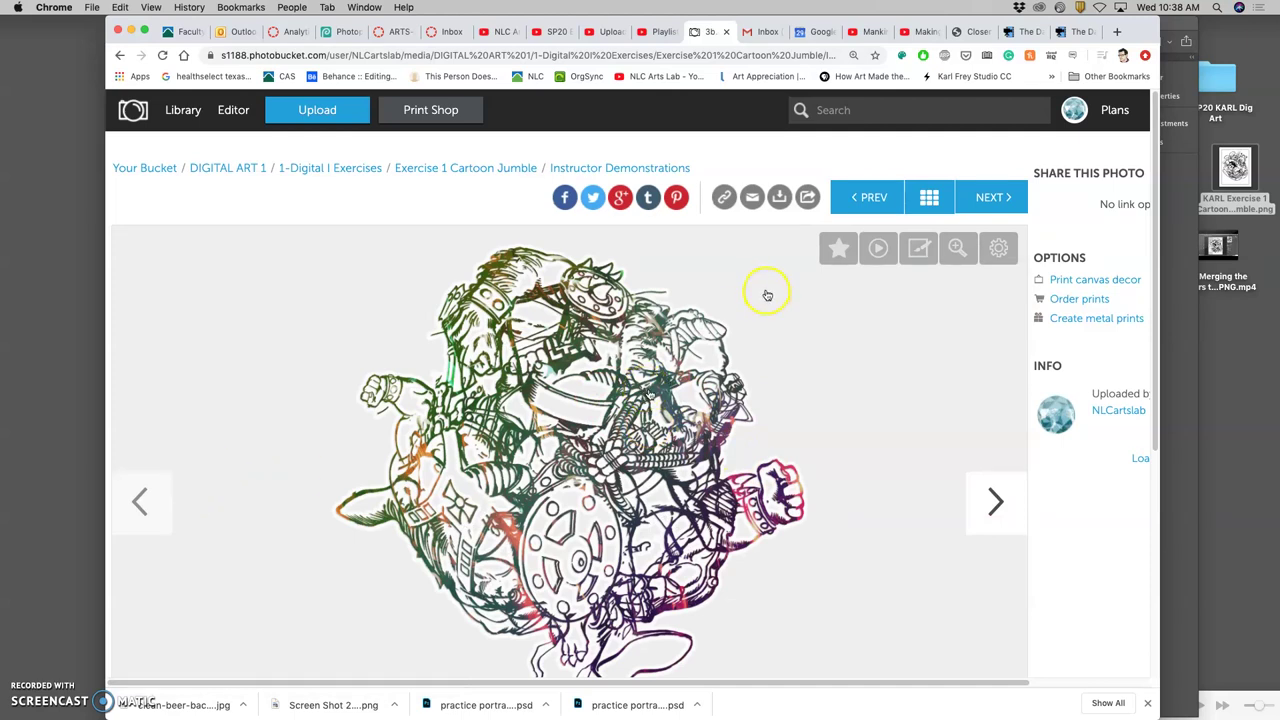
click(600, 167)
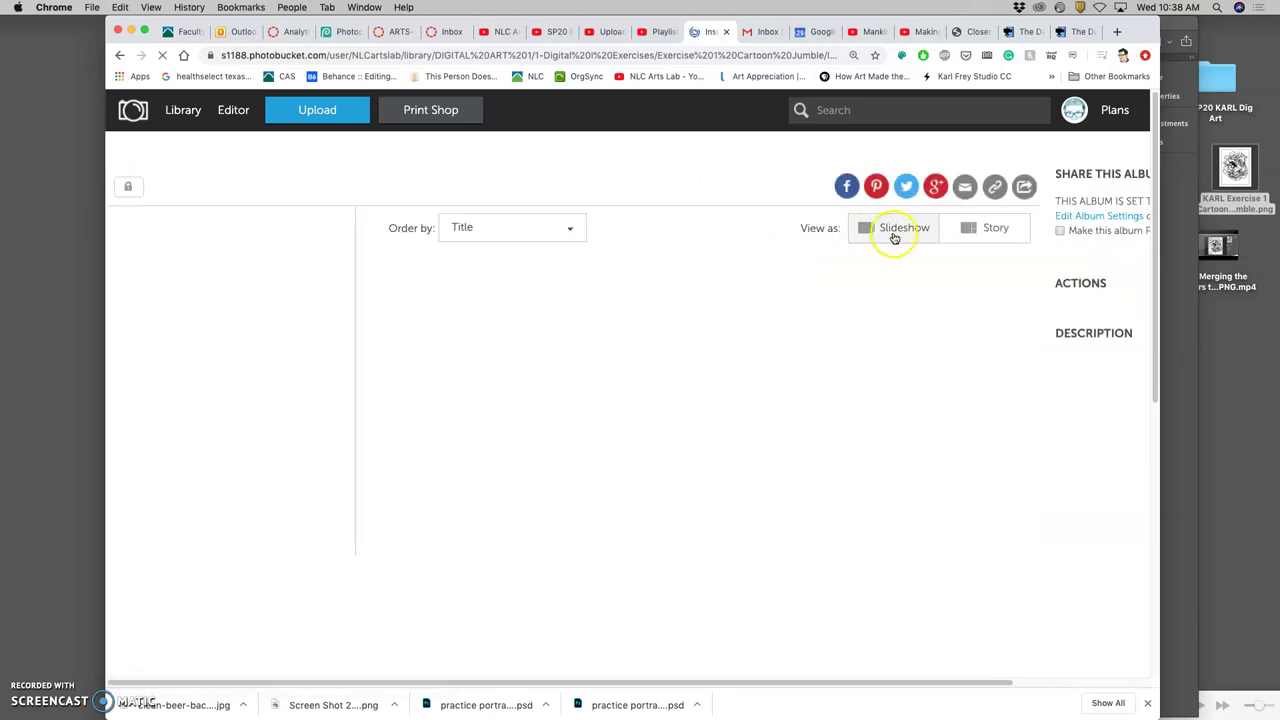
click(893, 233)
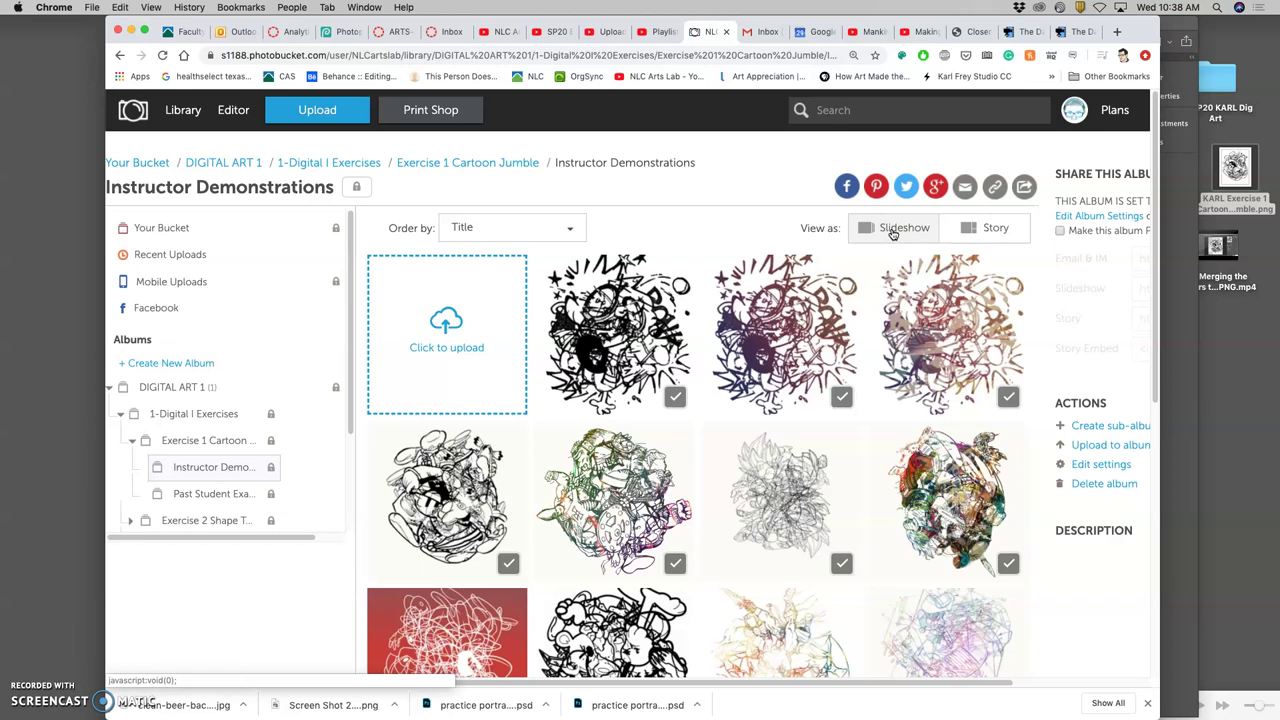
Play the Instructor Demonstrations album as a slideshow and step through it to slide 7 of 15
click(884, 228)
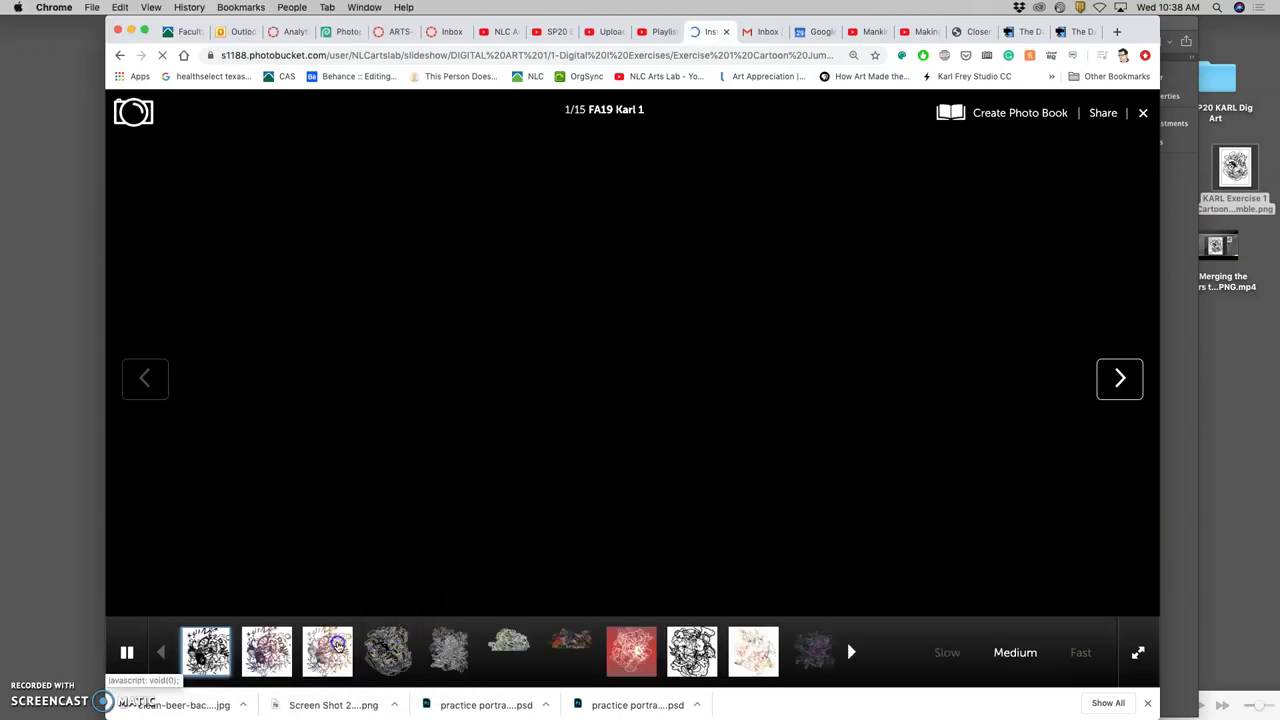
click(338, 647)
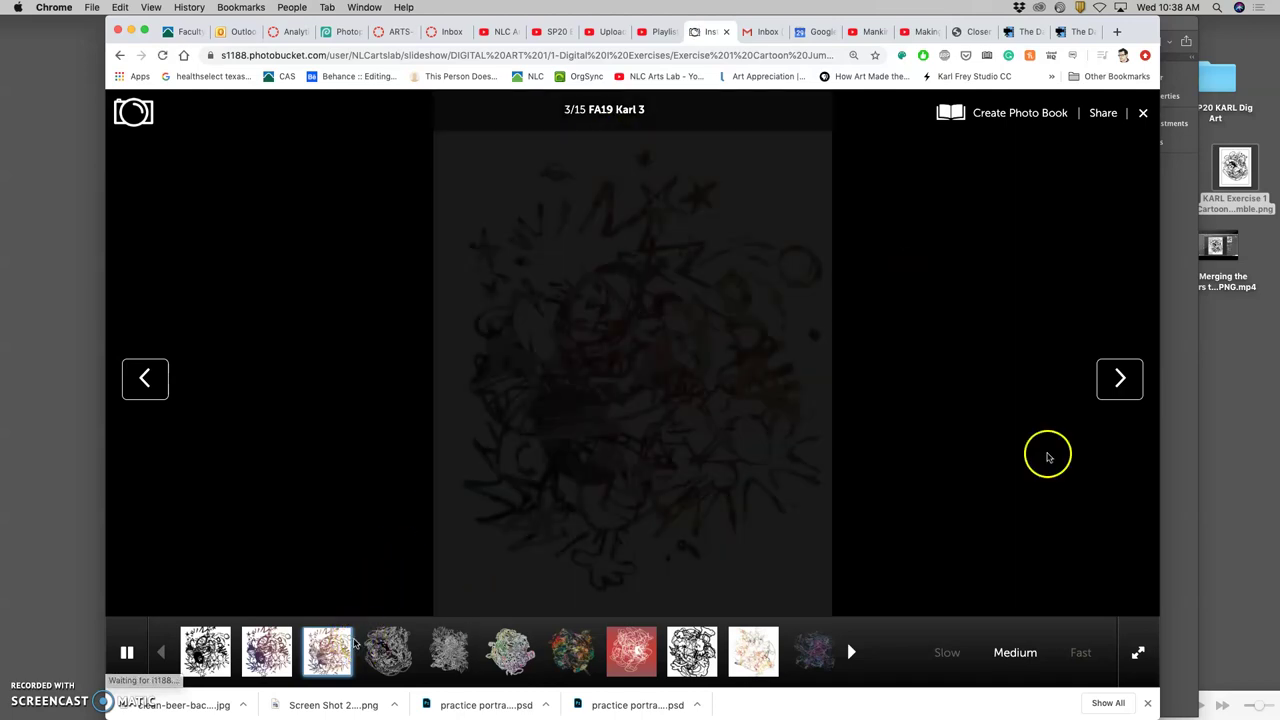
click(1119, 378)
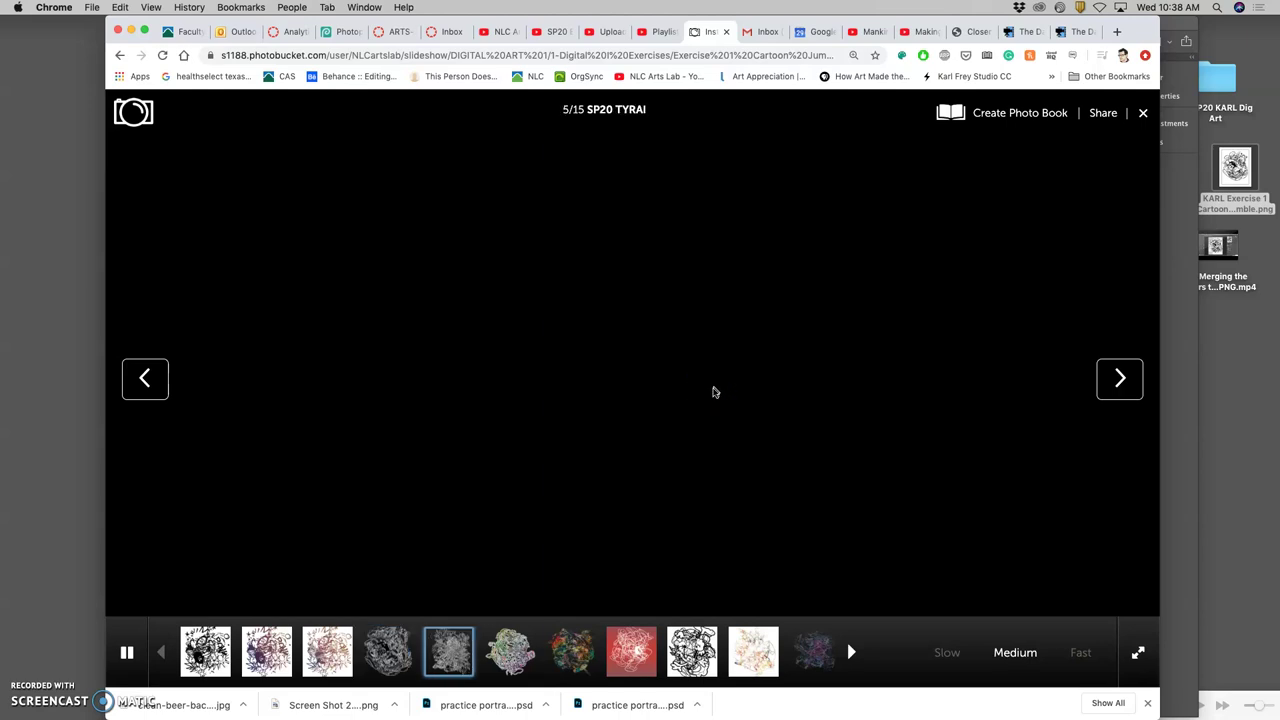
click(923, 438)
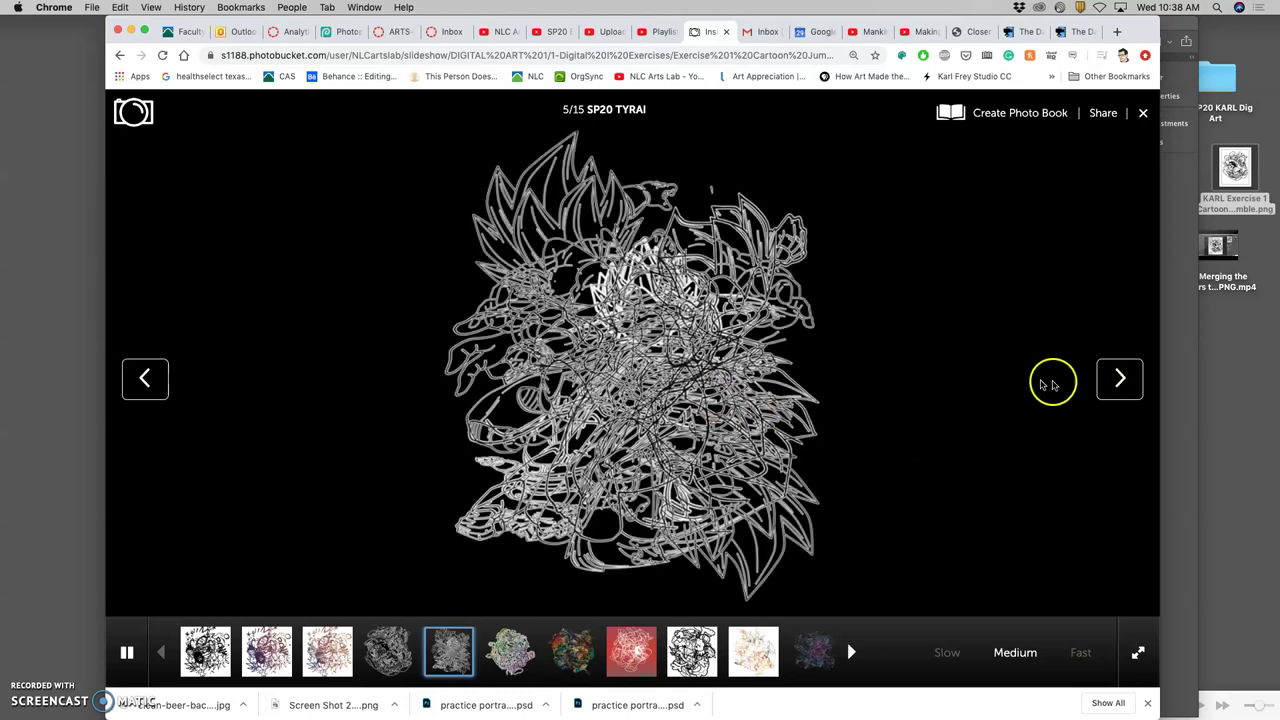
click(514, 648)
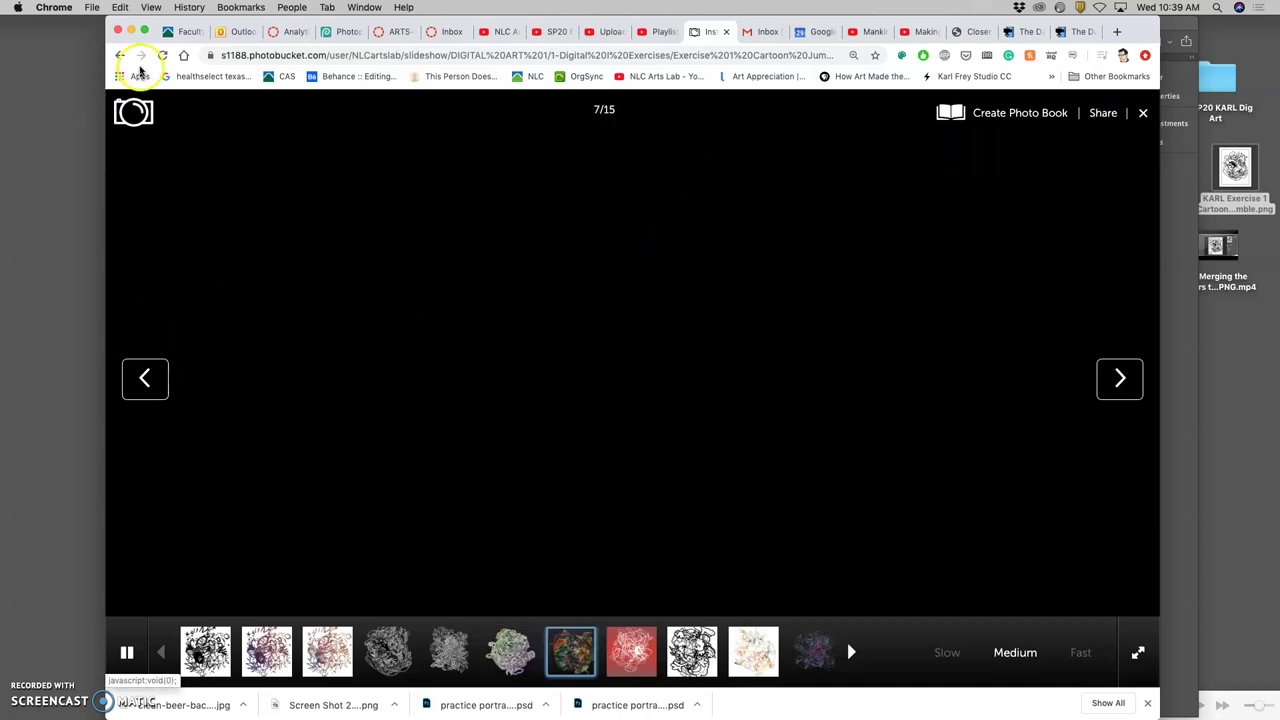
Leave the slideshow and permanently delete the TRASH album inside DIGITAL ART 1
click(120, 55)
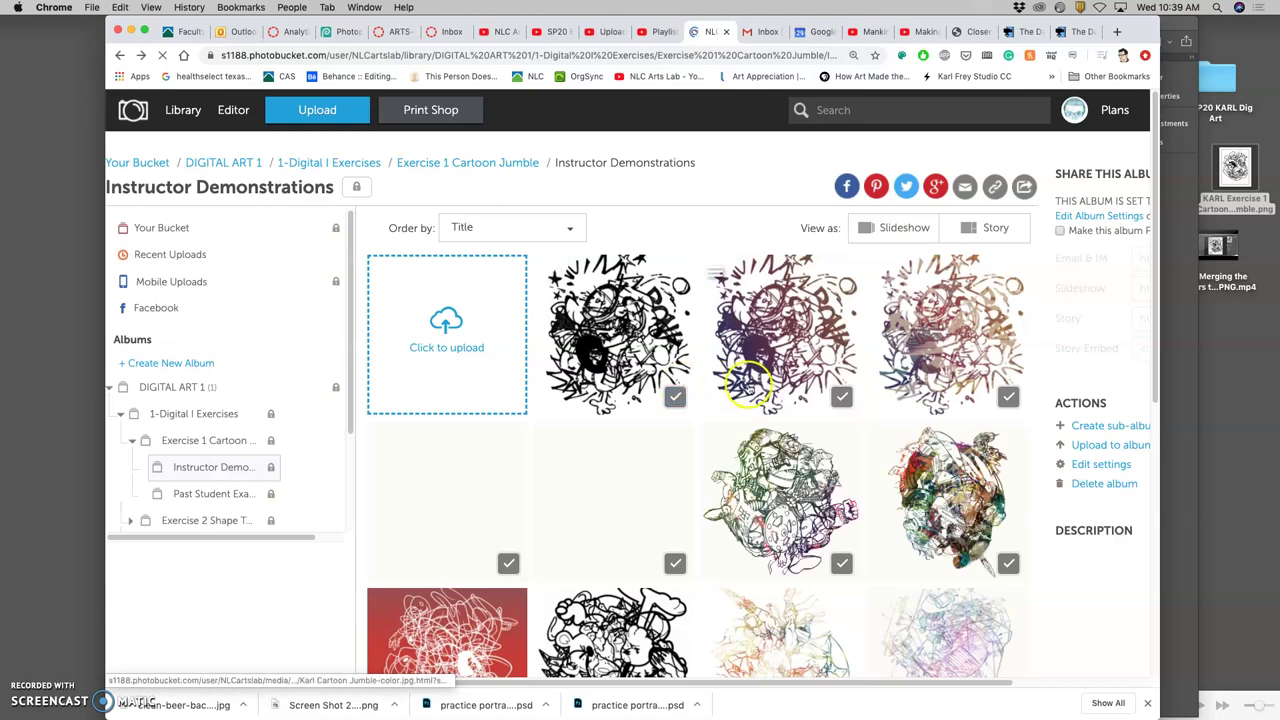
click(272, 421)
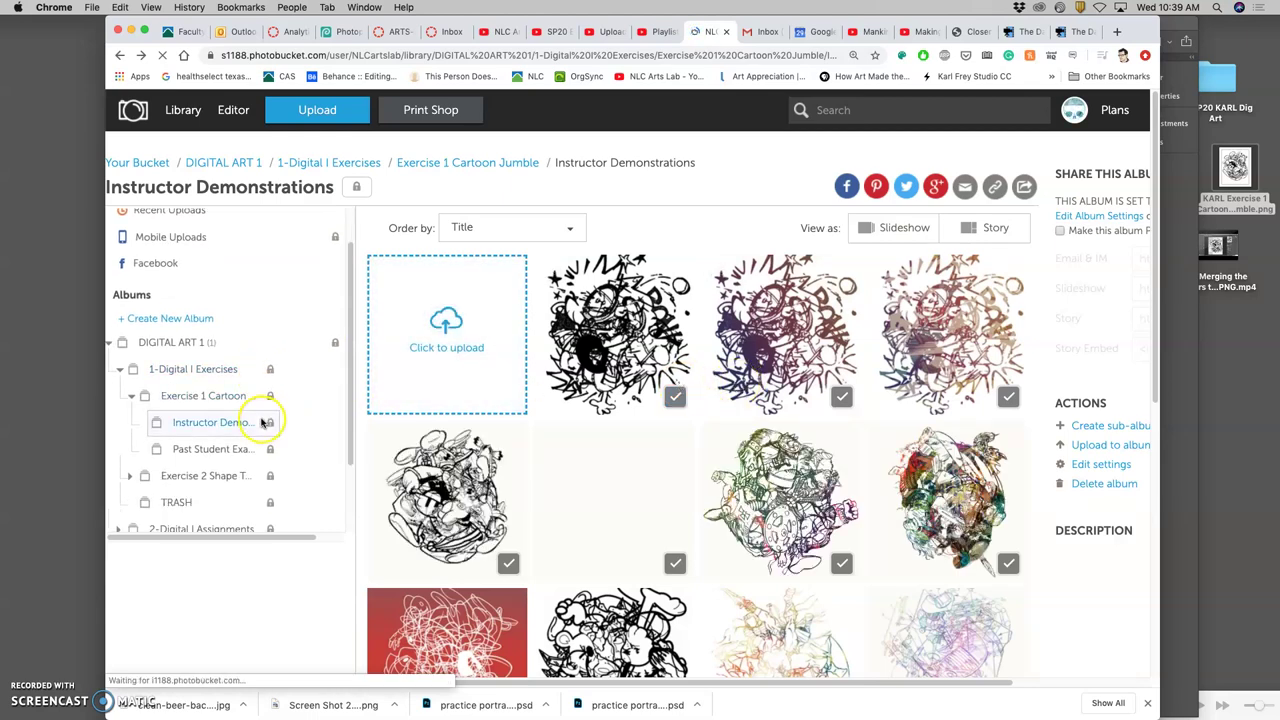
scroll(268, 418, down, 3)
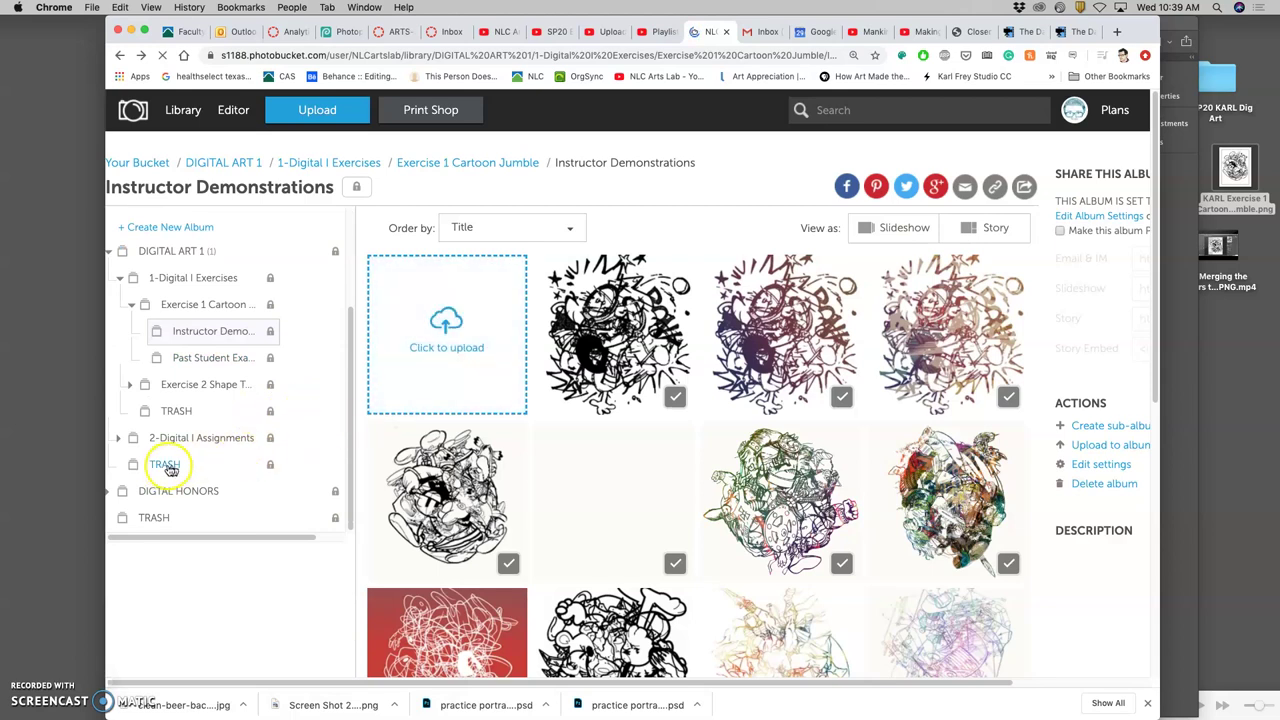
click(165, 465)
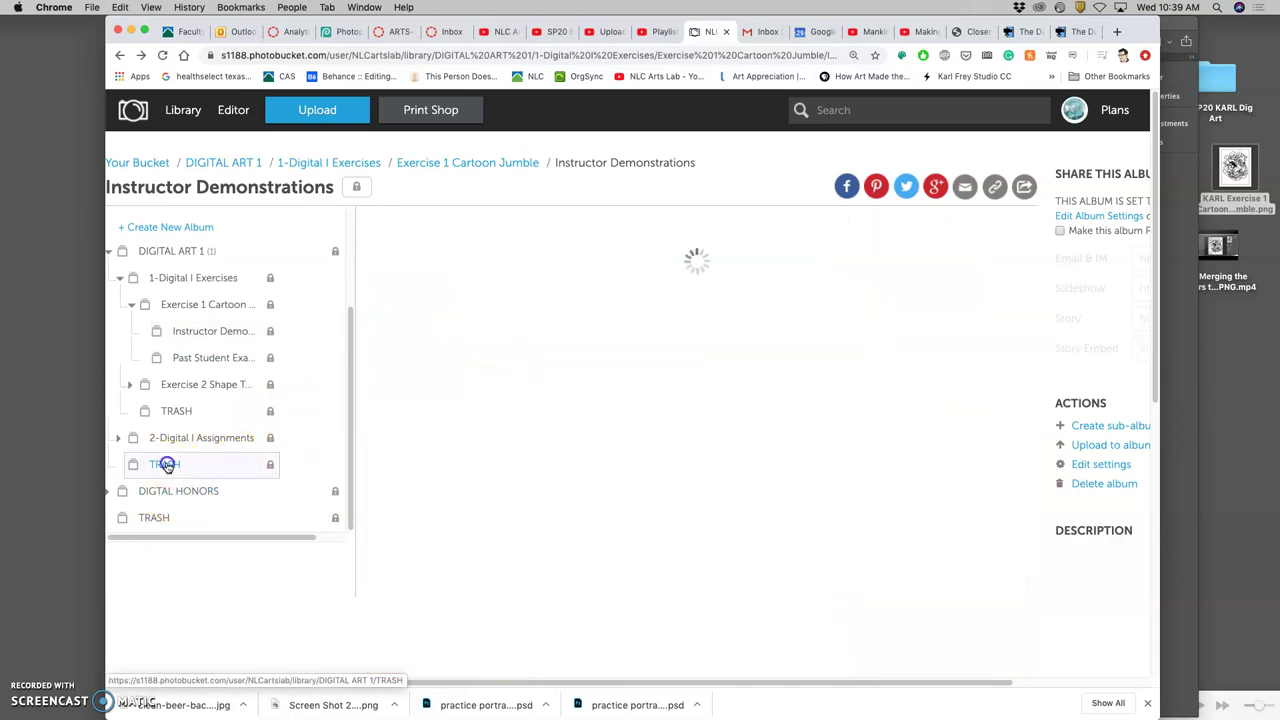
click(1090, 484)
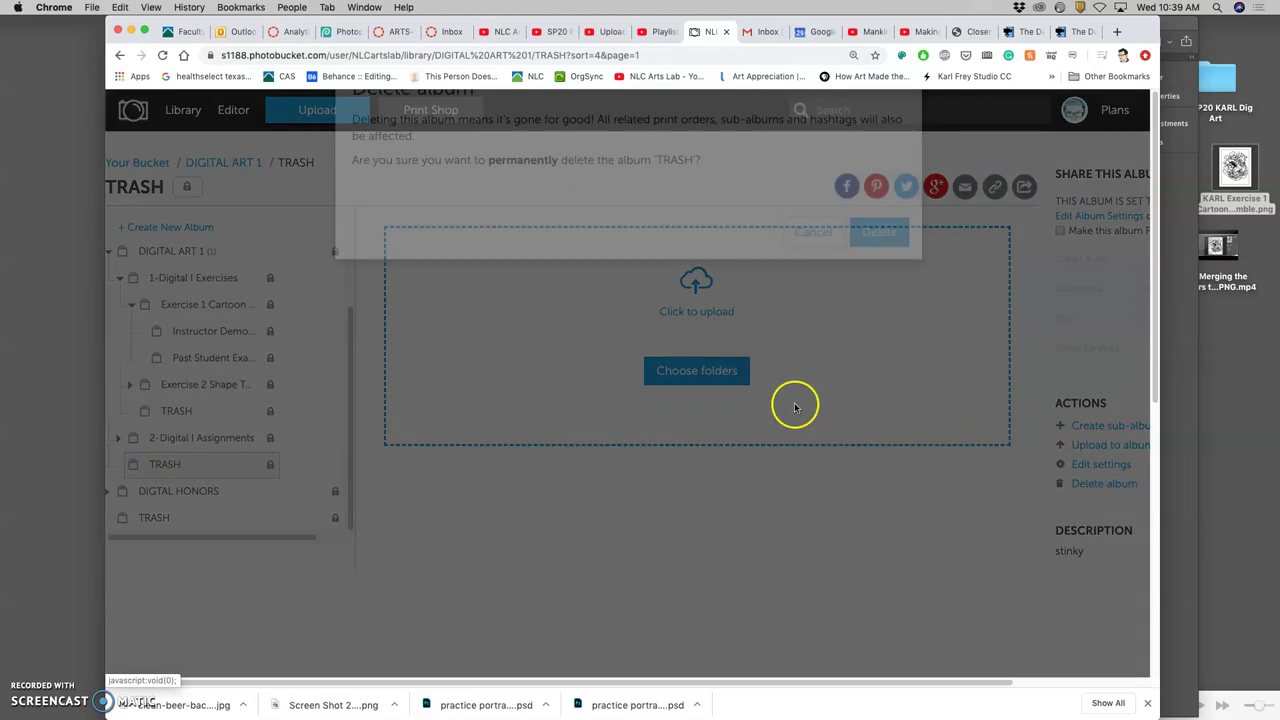
click(872, 452)
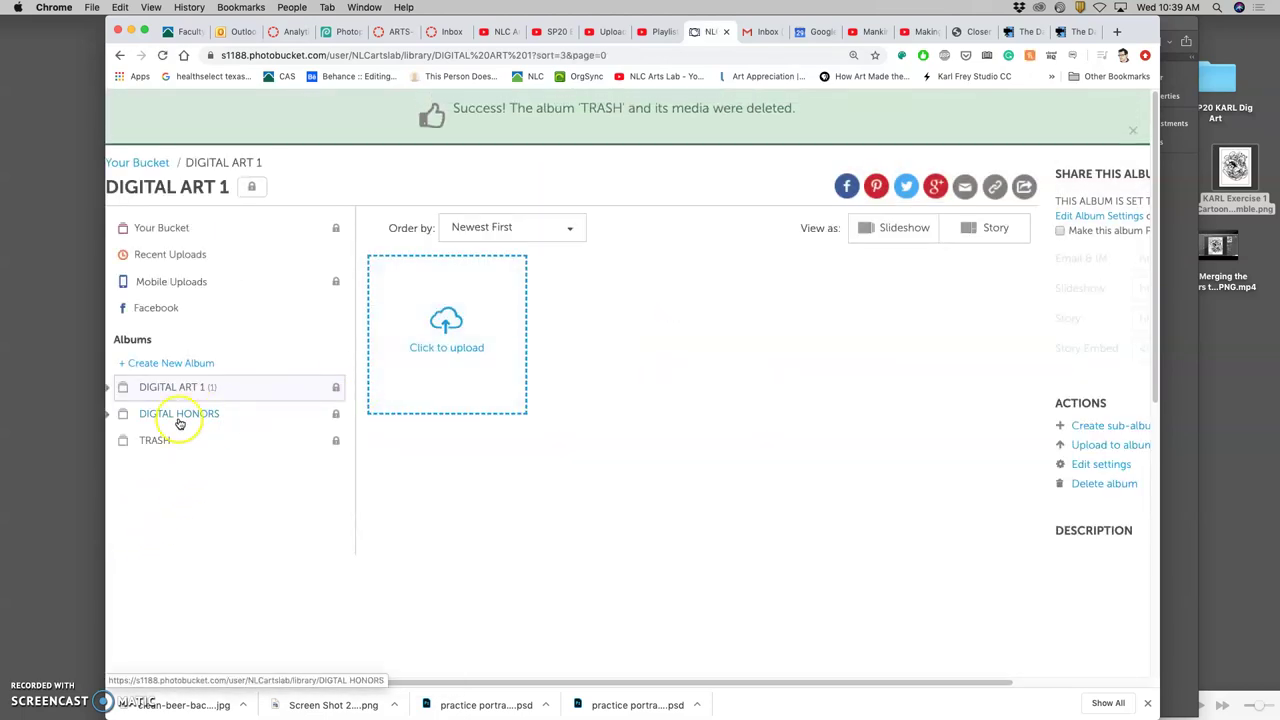
Expand DIGITAL ART 1, 1-Digital I Exercises and Exercise 1 Cartoon, then open Instructor Demonstrations
click(110, 390)
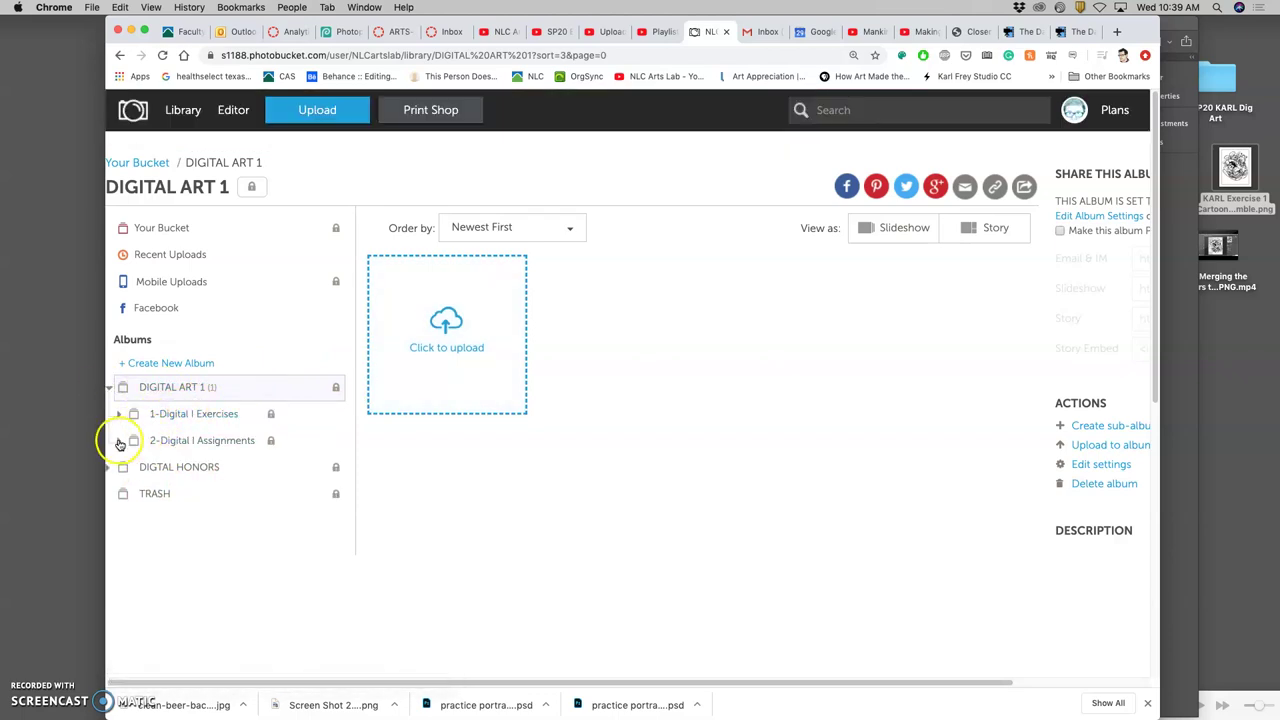
click(120, 415)
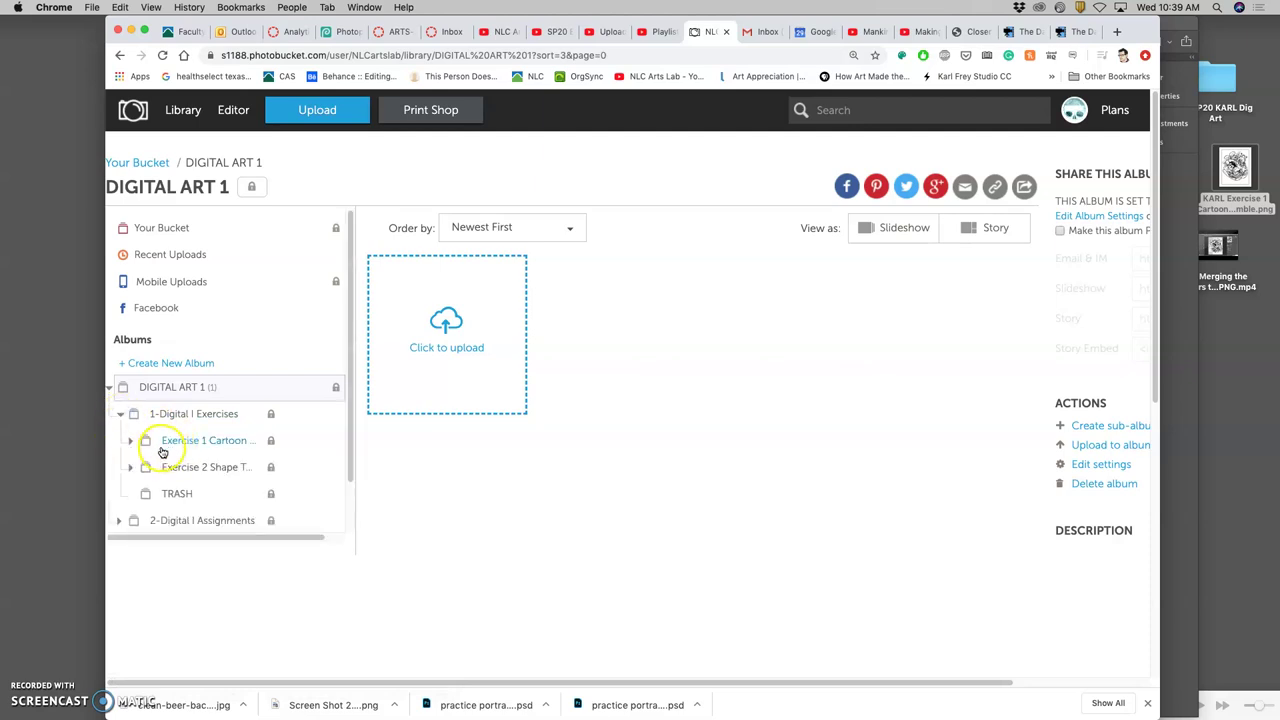
click(131, 441)
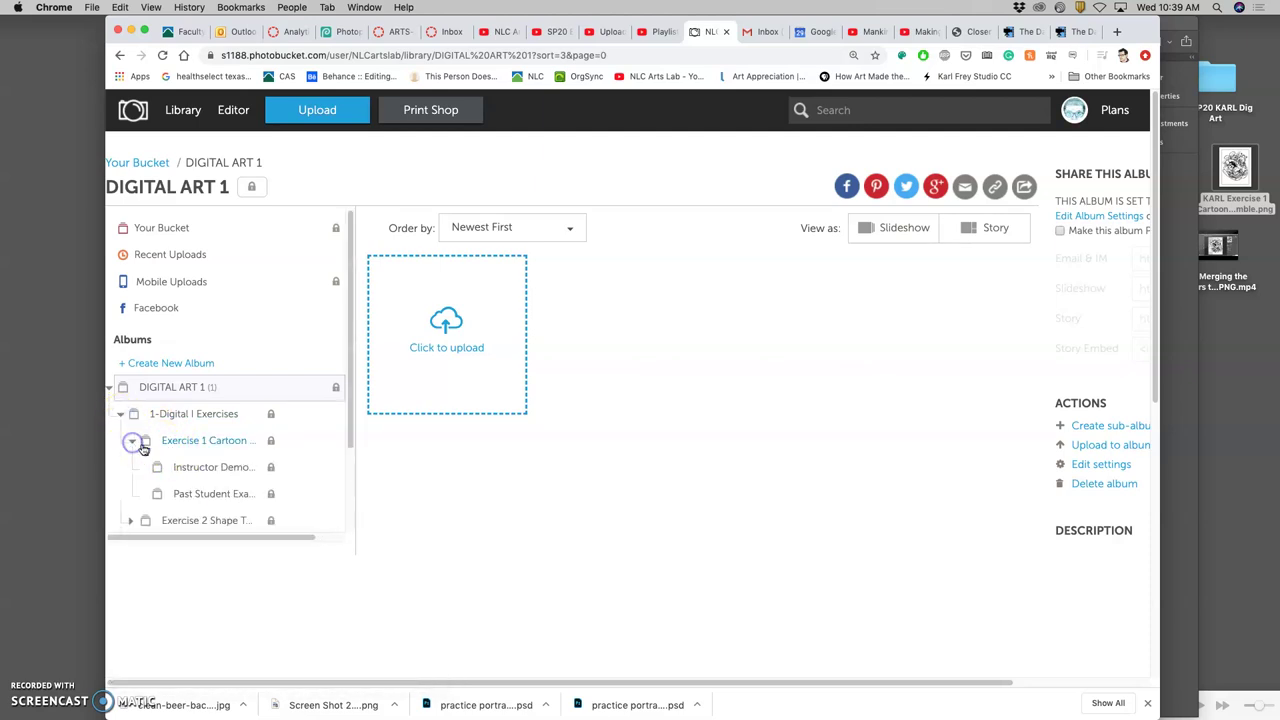
click(190, 468)
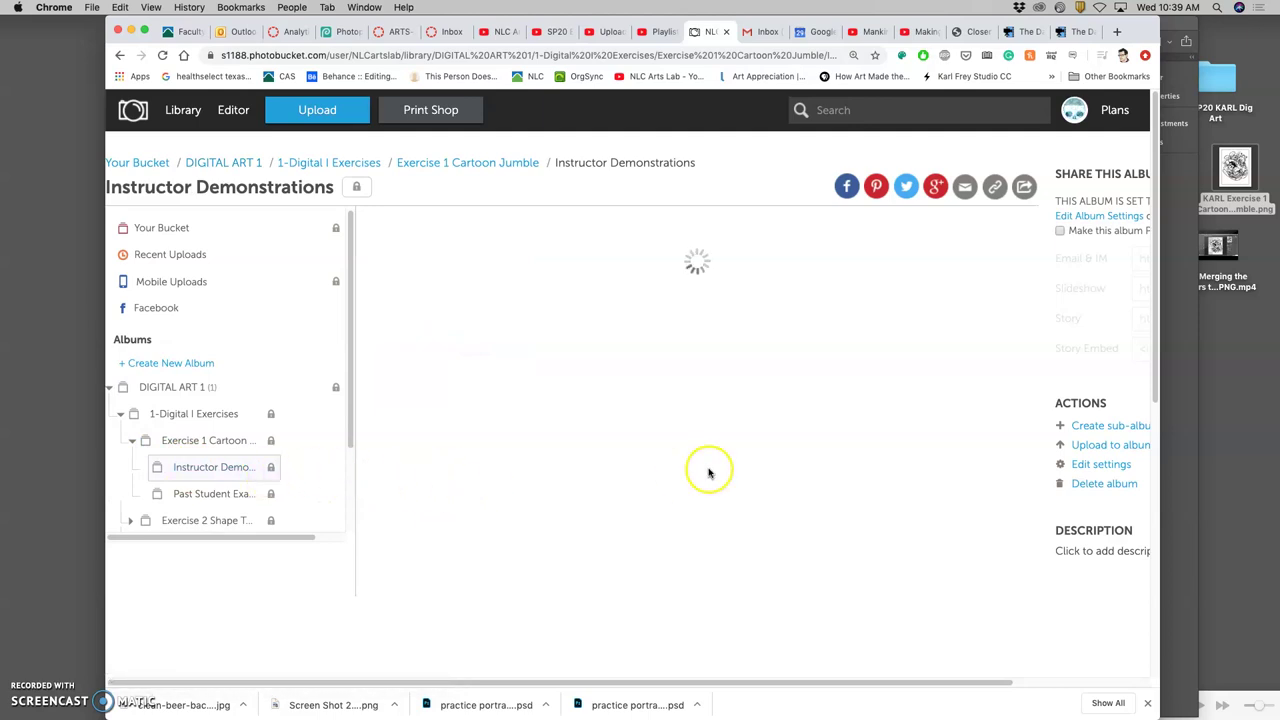
Move a cartoon jumble photo from Instructor Demonstrations into the Exercise 1 Cartoon Jumble album
scroll(709, 472, down, 2)
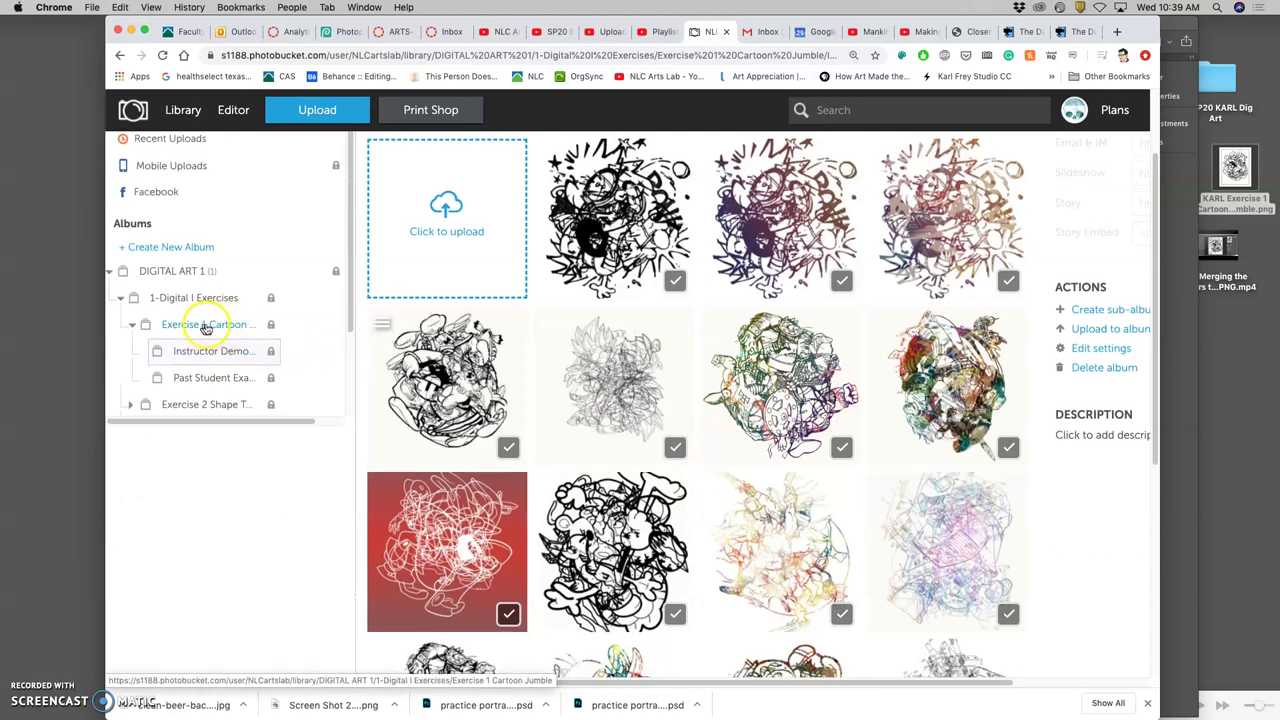
drag(621, 370, 220, 330)
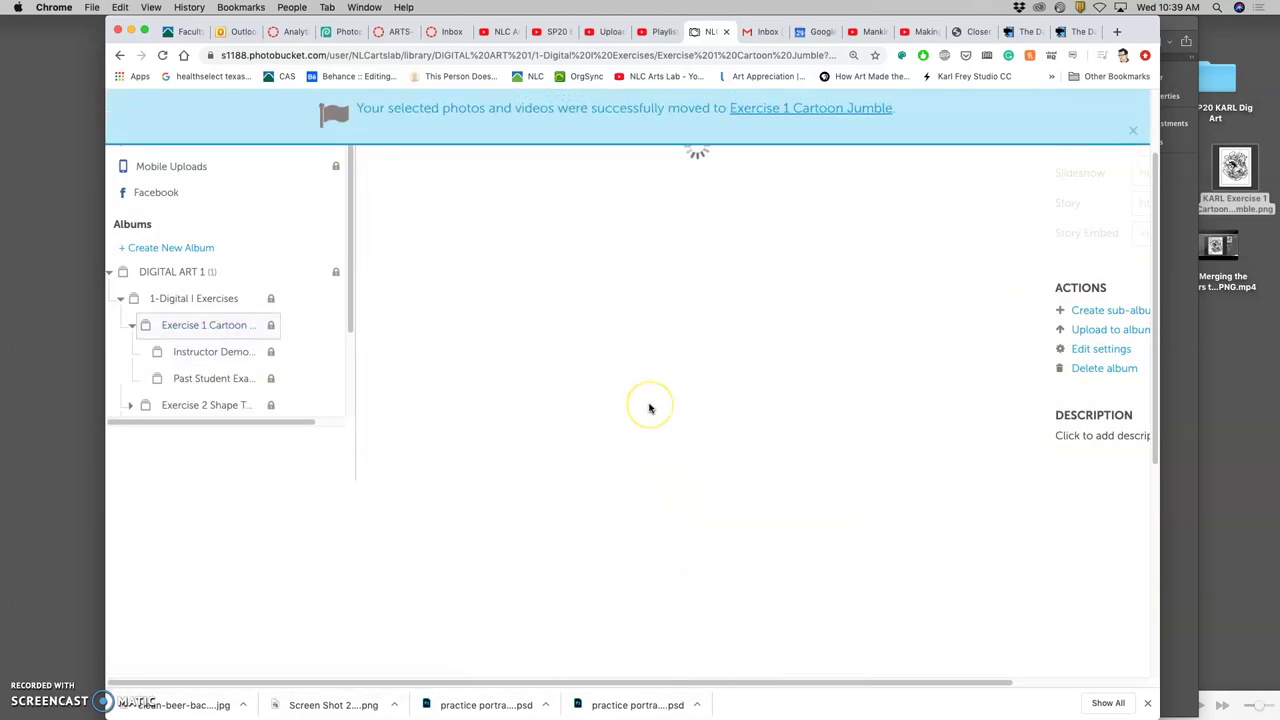
scroll(695, 398, up, 2)
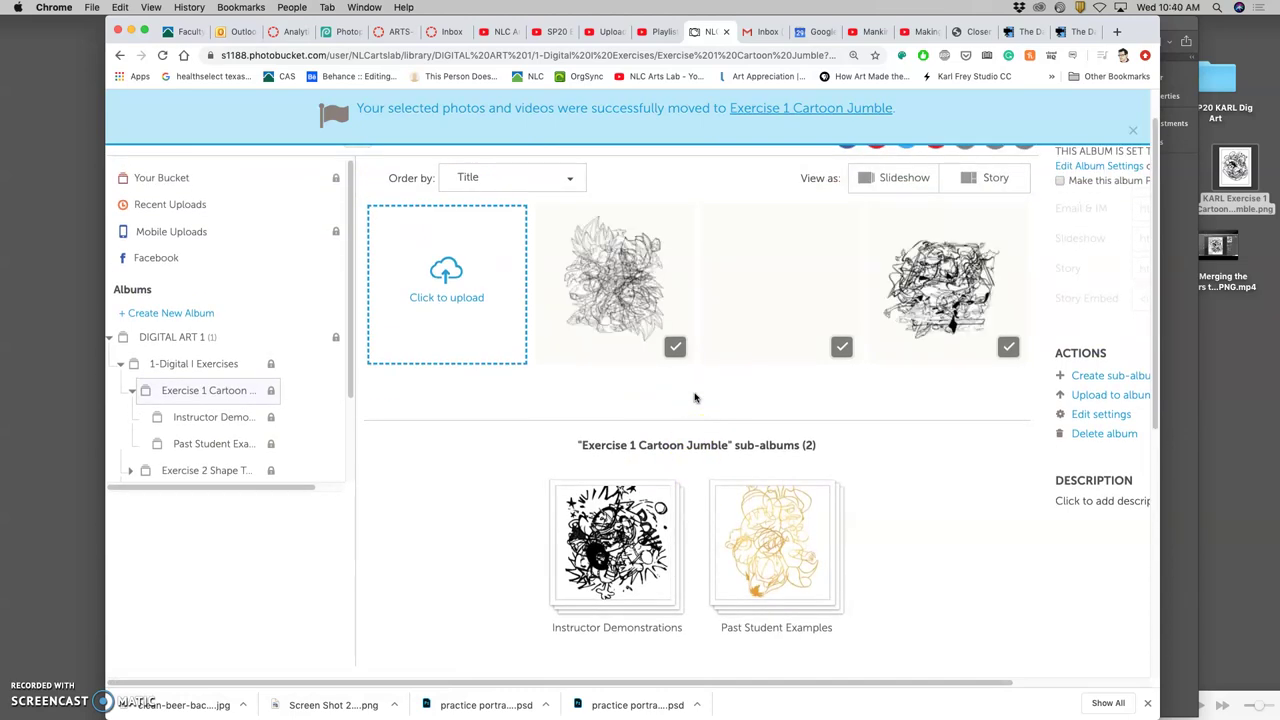
View the album's second photo and the next two photos, then minimize Chrome
click(632, 288)
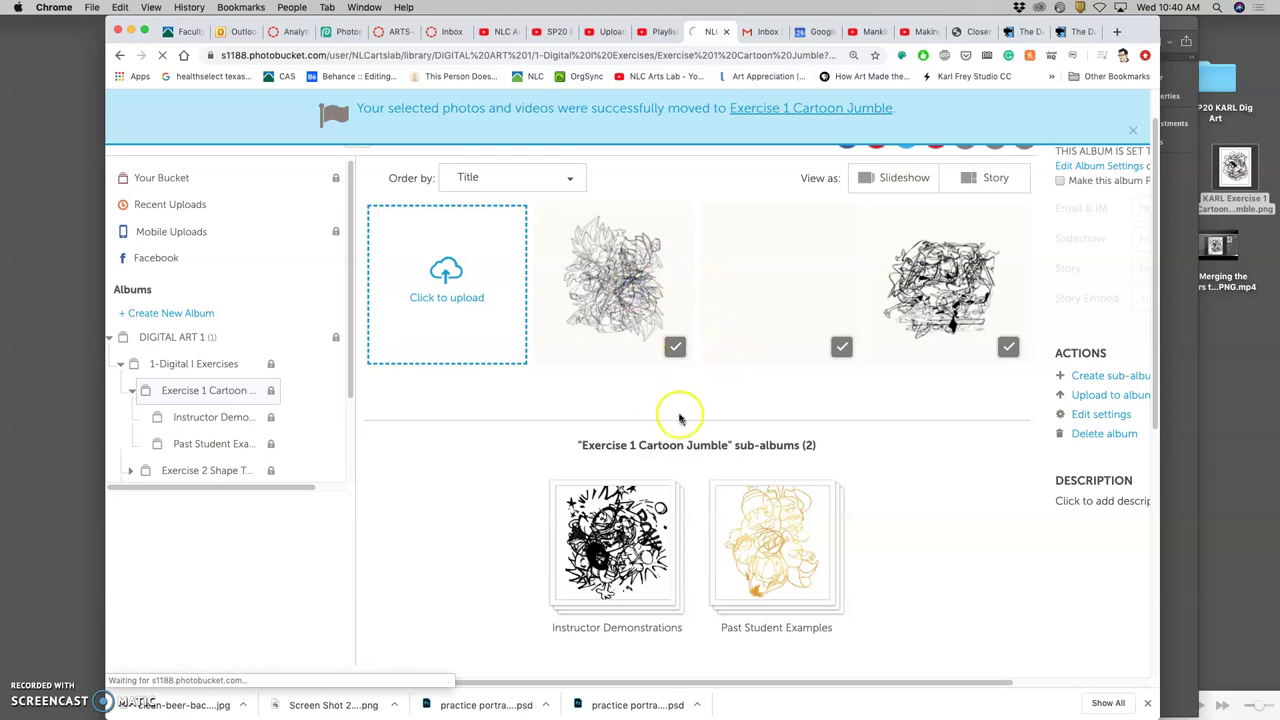
scroll(671, 431, down, 3)
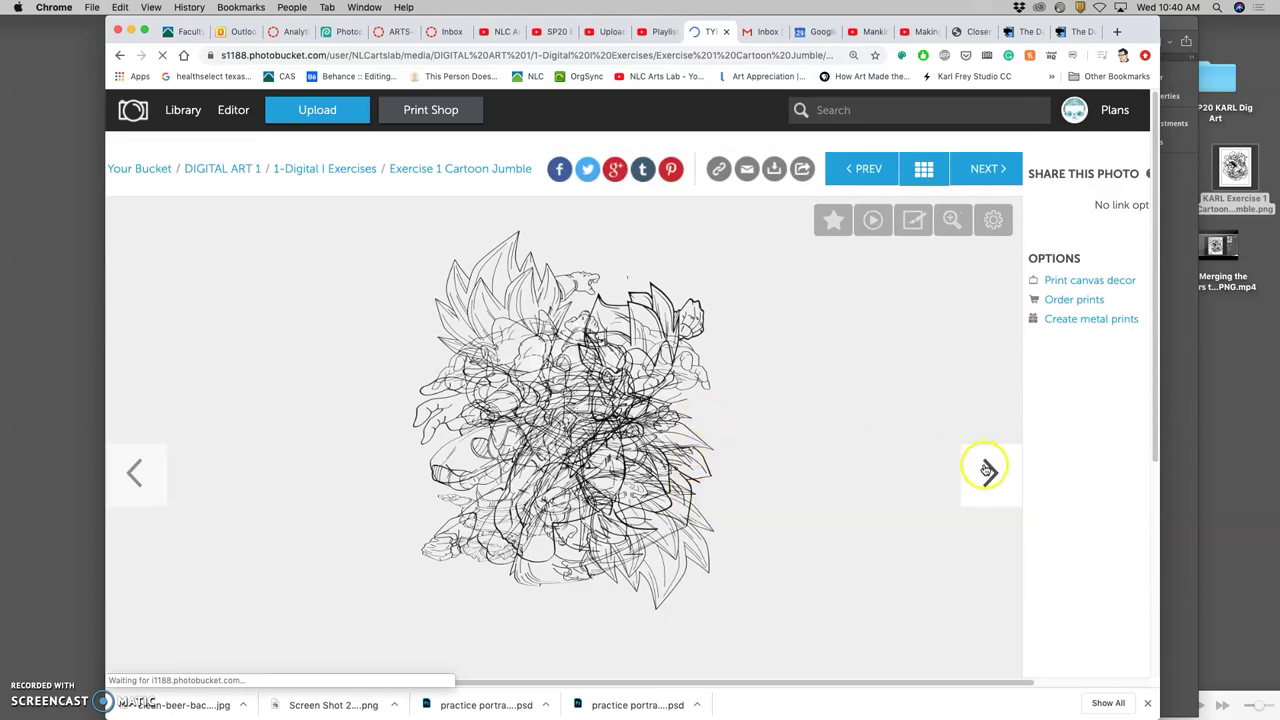
click(987, 470)
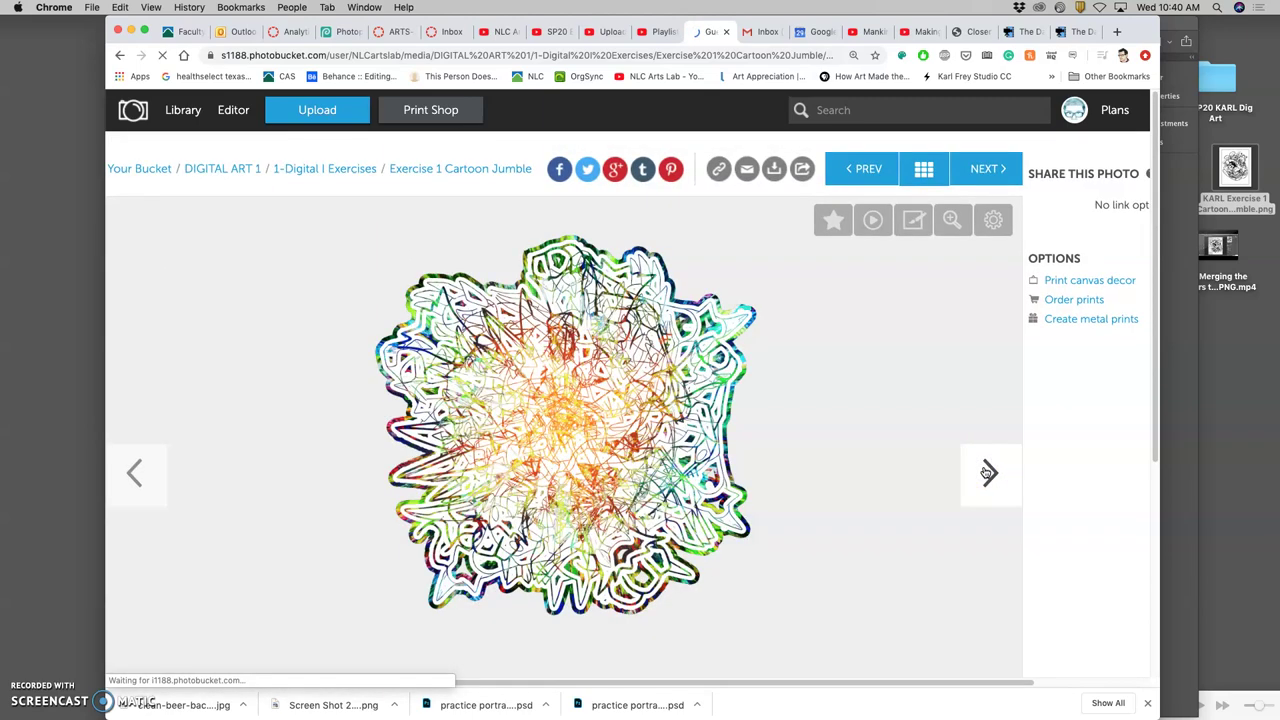
click(987, 470)
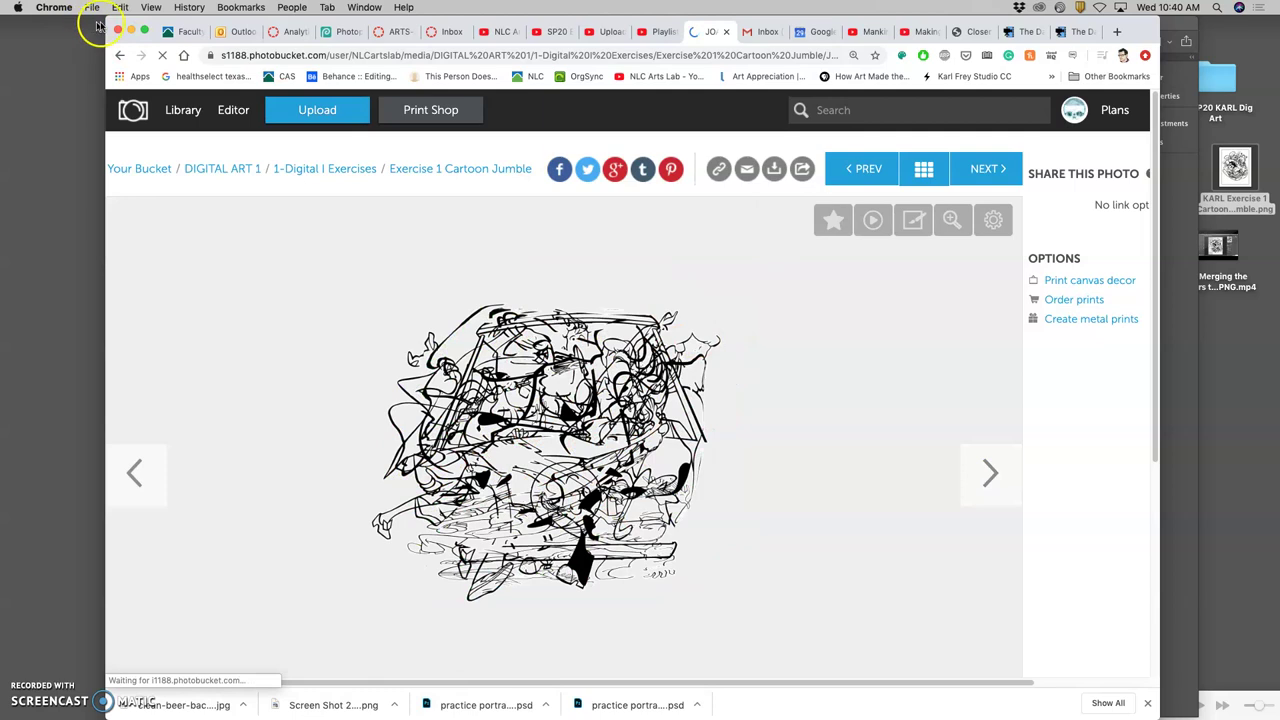
click(131, 31)
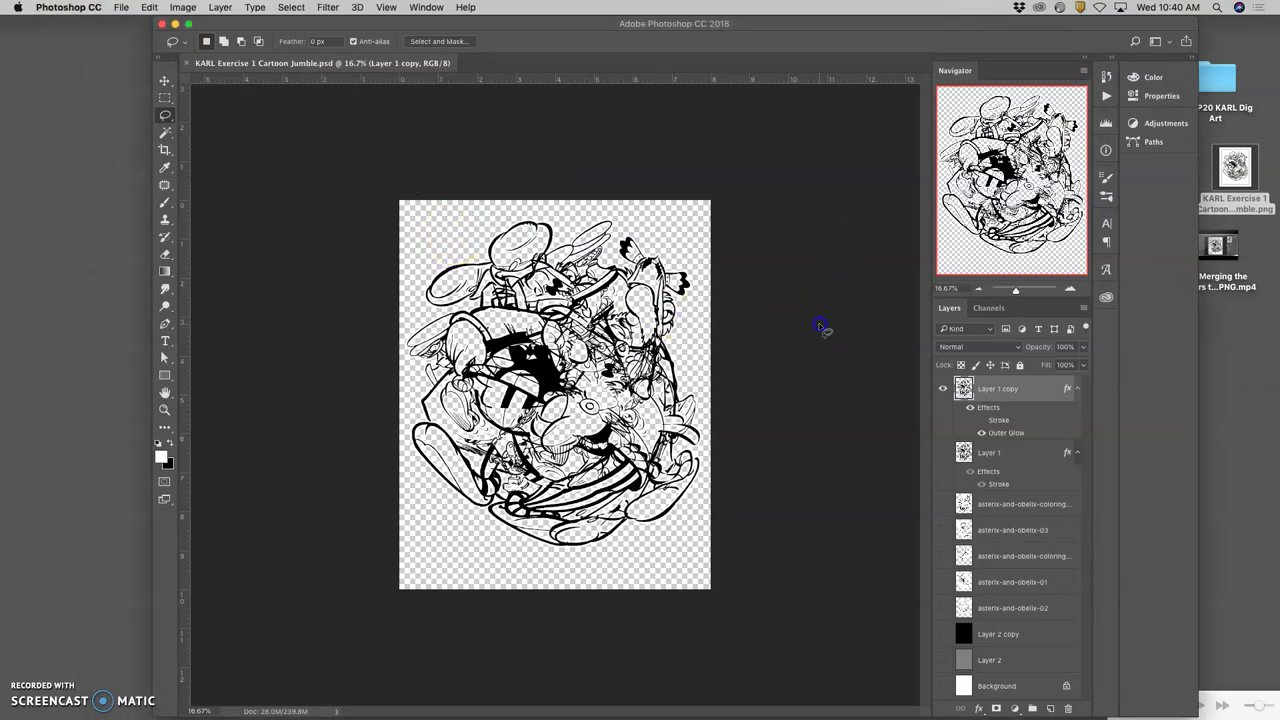
In Photoshop, show the grey Layer 2 background and hide Layer 1 copy
click(815, 325)
click(942, 660)
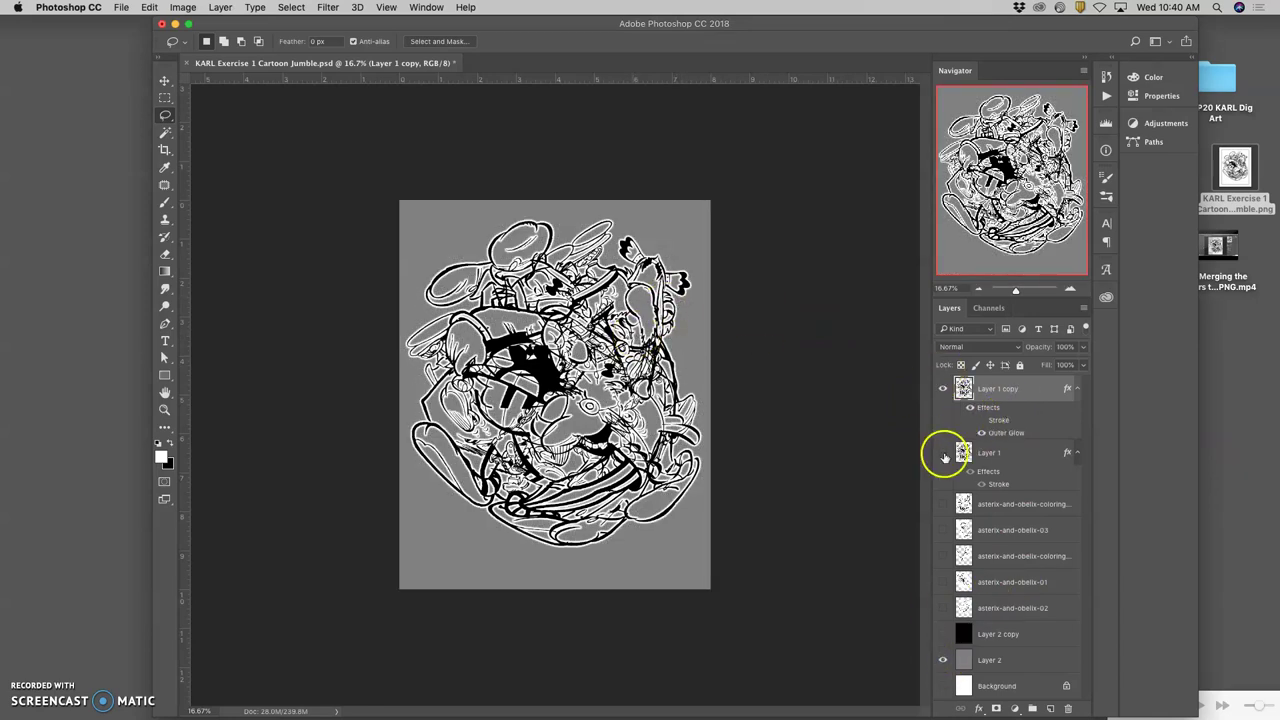
click(942, 390)
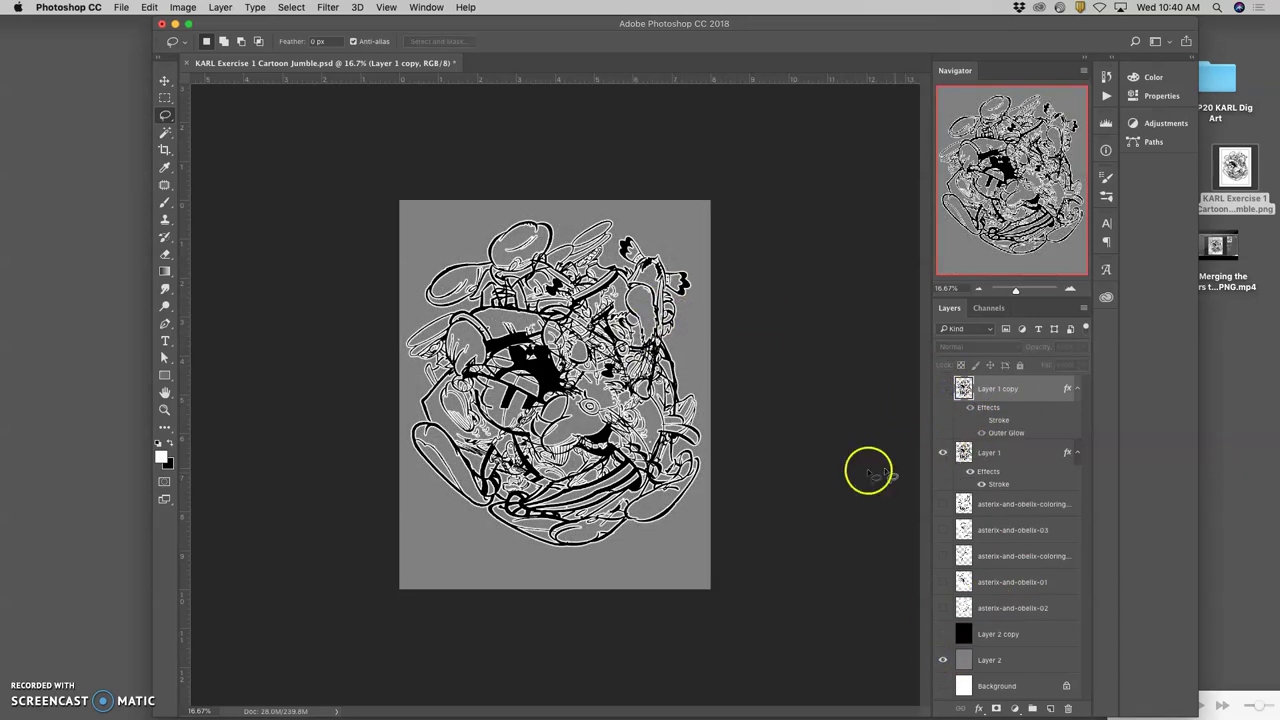
Add a Color Overlay to Layer 1 and pick a light blue colour
double_click(1016, 456)
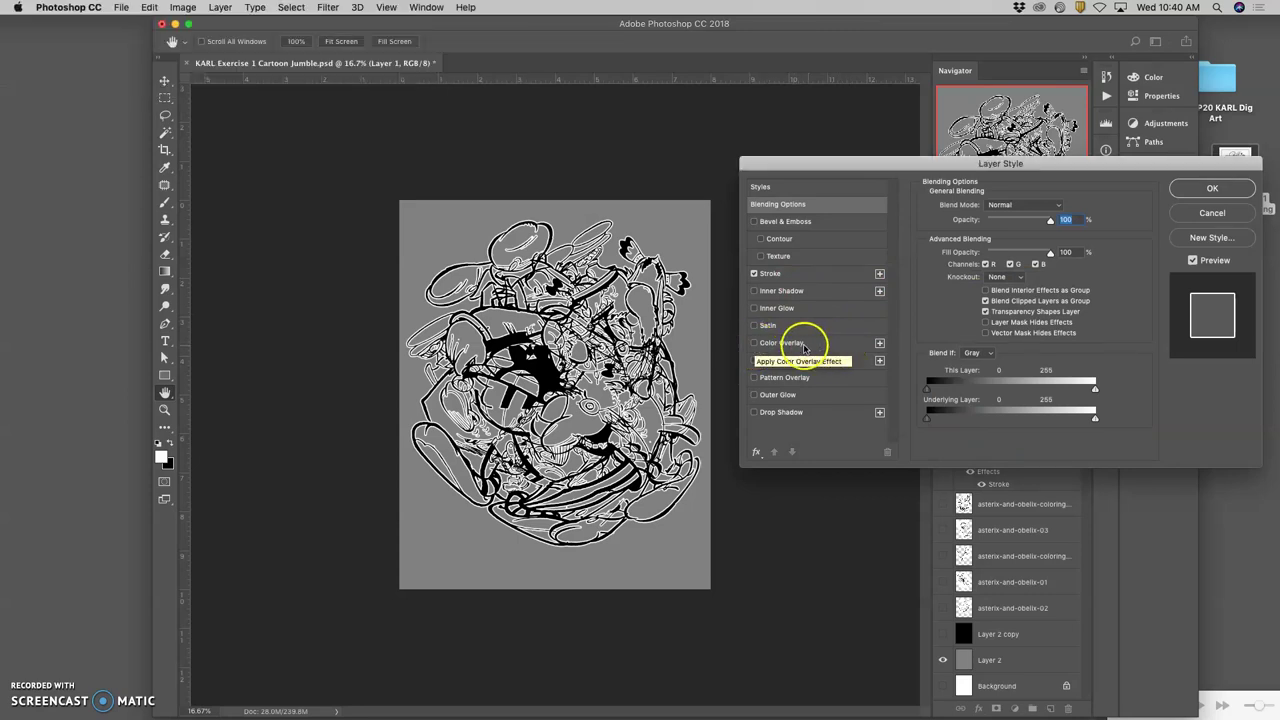
click(754, 343)
click(787, 343)
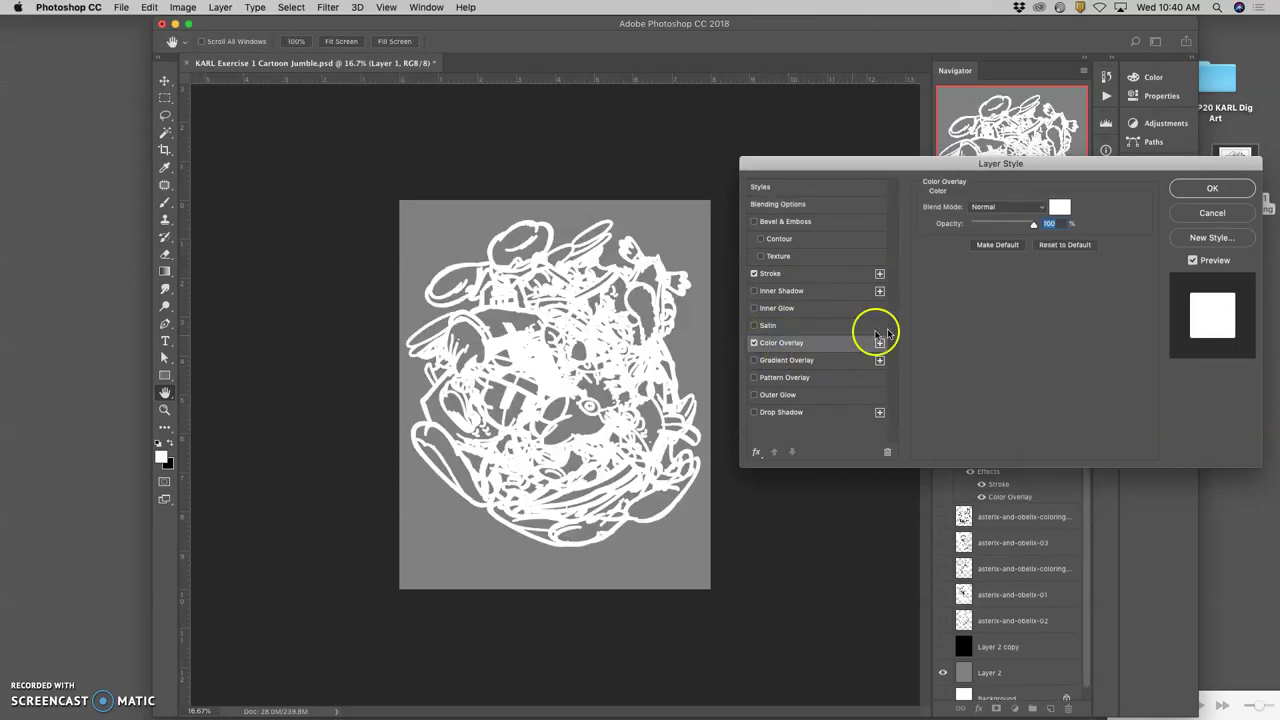
click(1059, 207)
drag(733, 158, 793, 140)
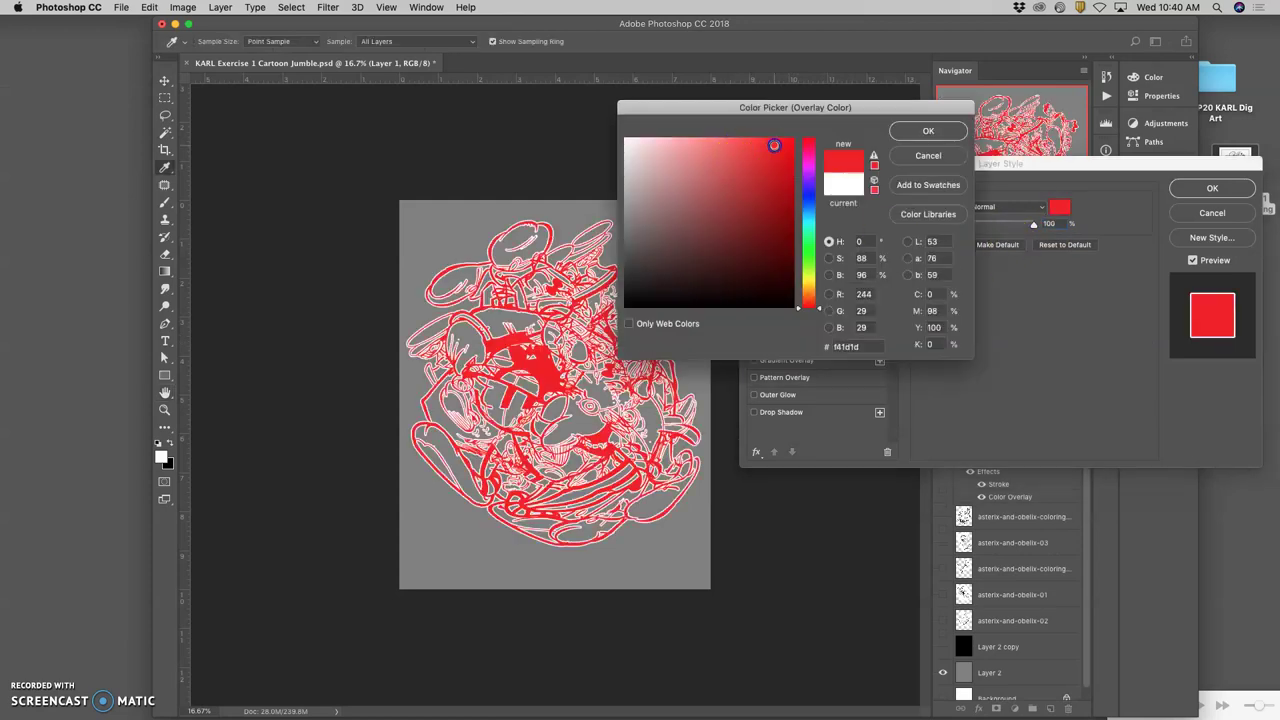
click(742, 206)
click(671, 218)
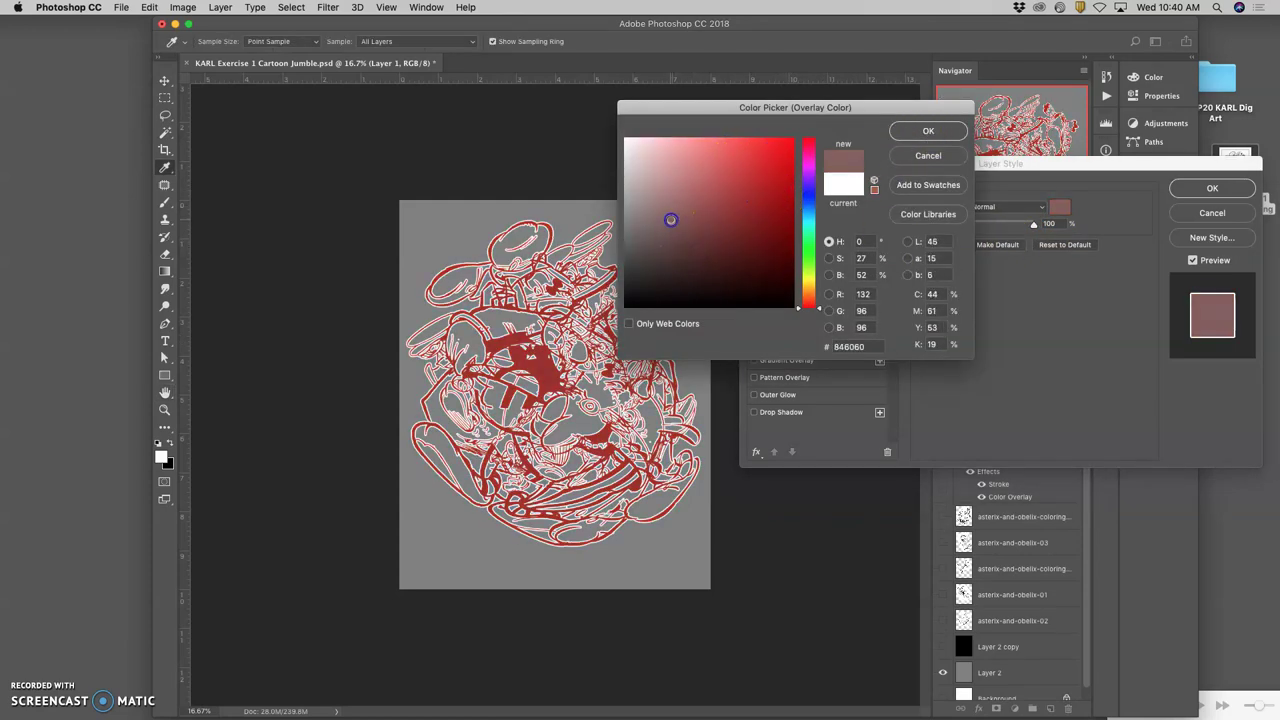
click(808, 216)
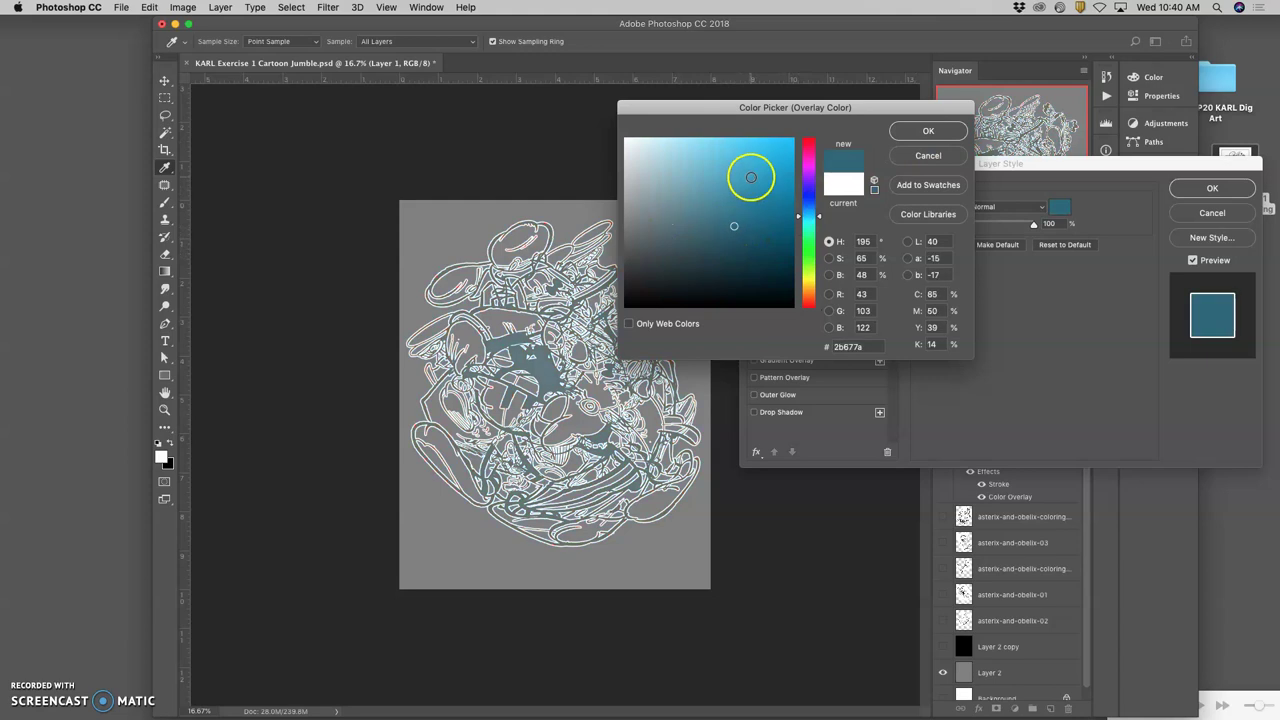
click(689, 177)
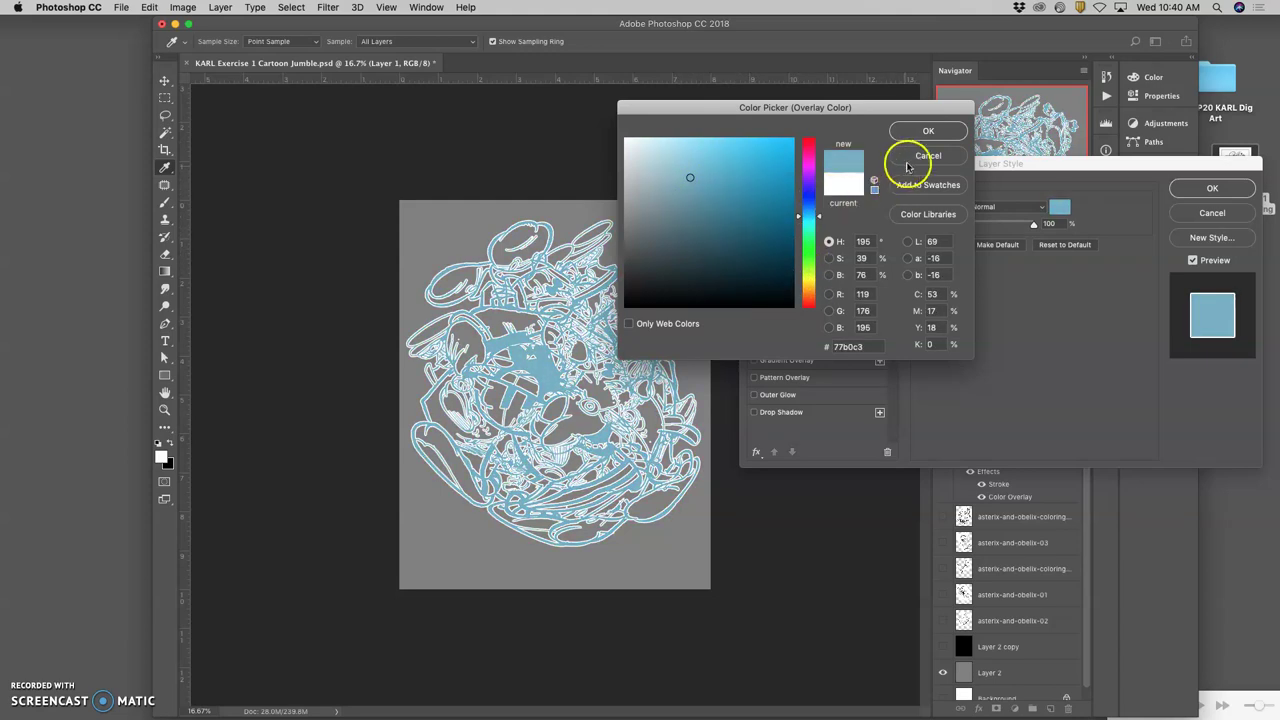
click(924, 130)
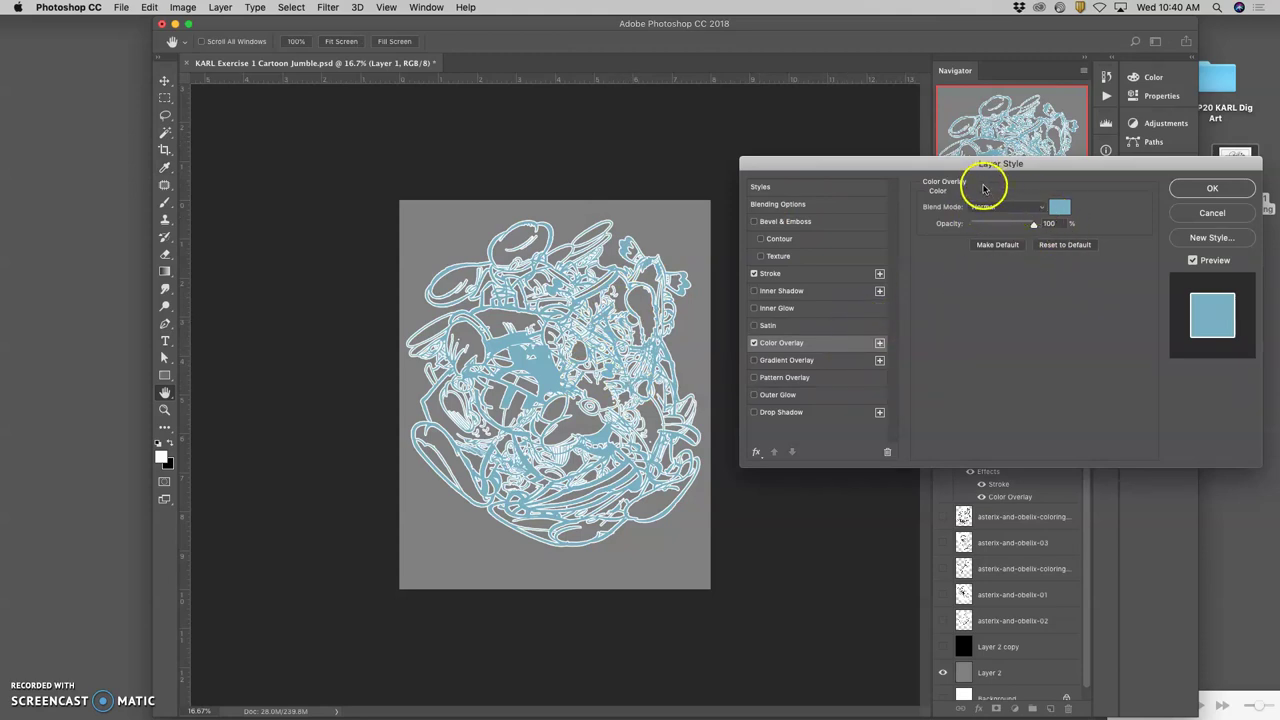
Lower the Color Overlay opacity to about 50%, apply it, and inspect at 100% zoom
drag(1034, 227, 1001, 229)
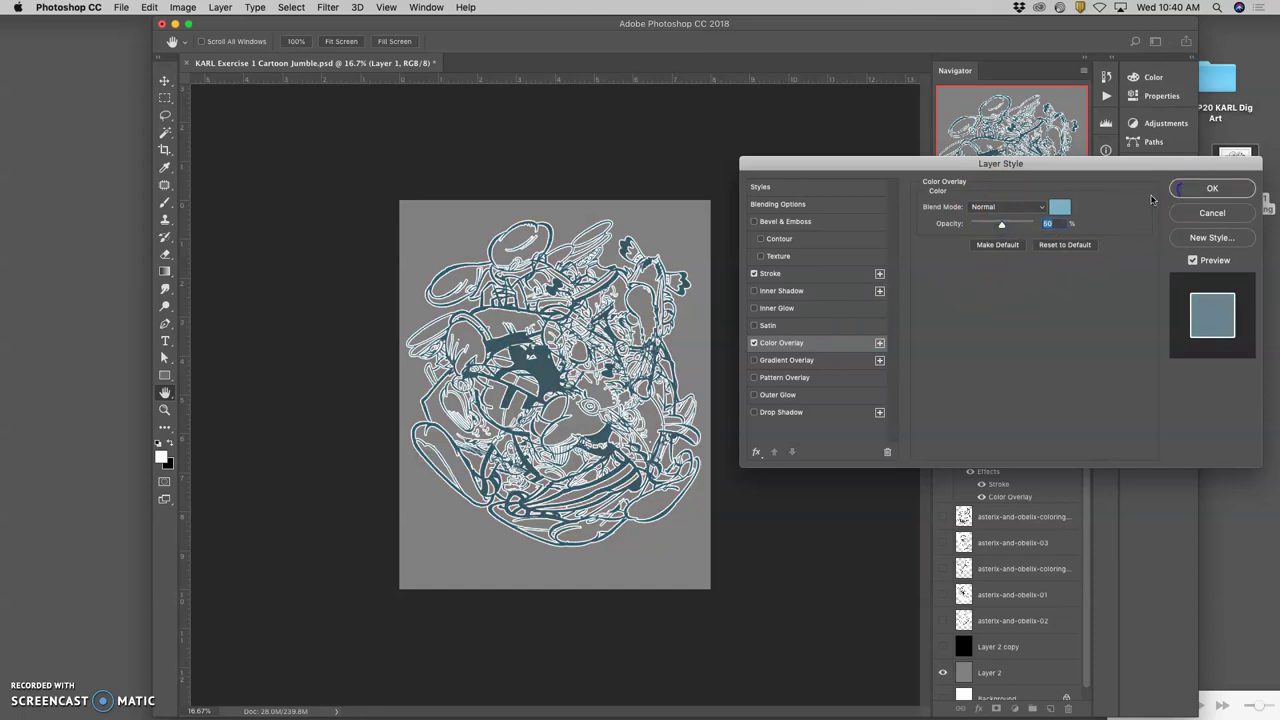
click(1211, 188)
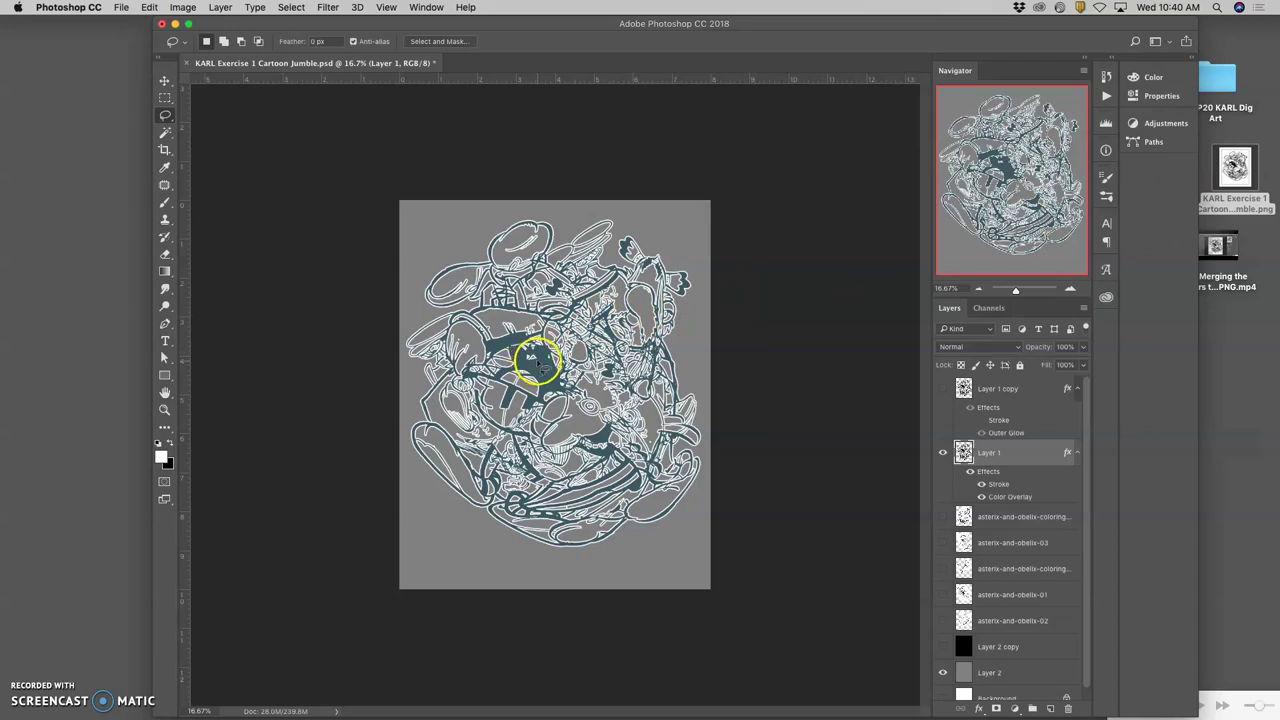
key(super+equal)
key(super+equal)
key(super+equal)
key(super+equal)
key(super+equal)
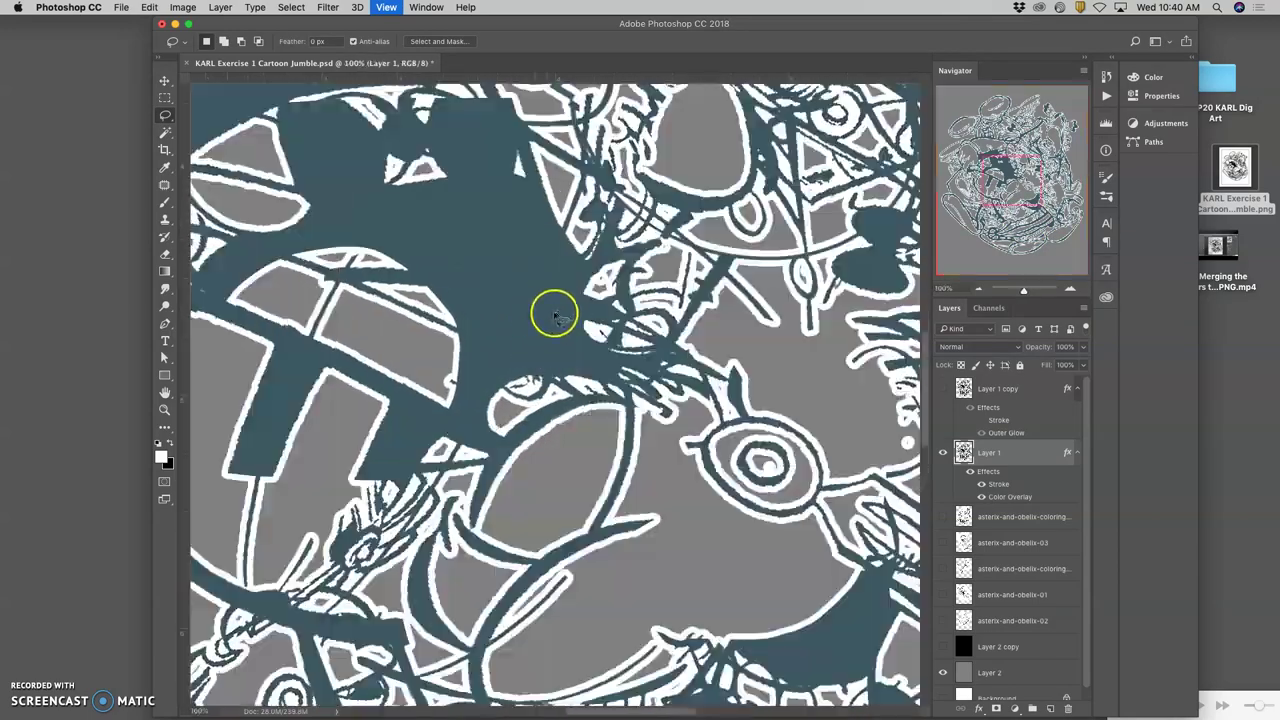
scroll(527, 322, down, 10)
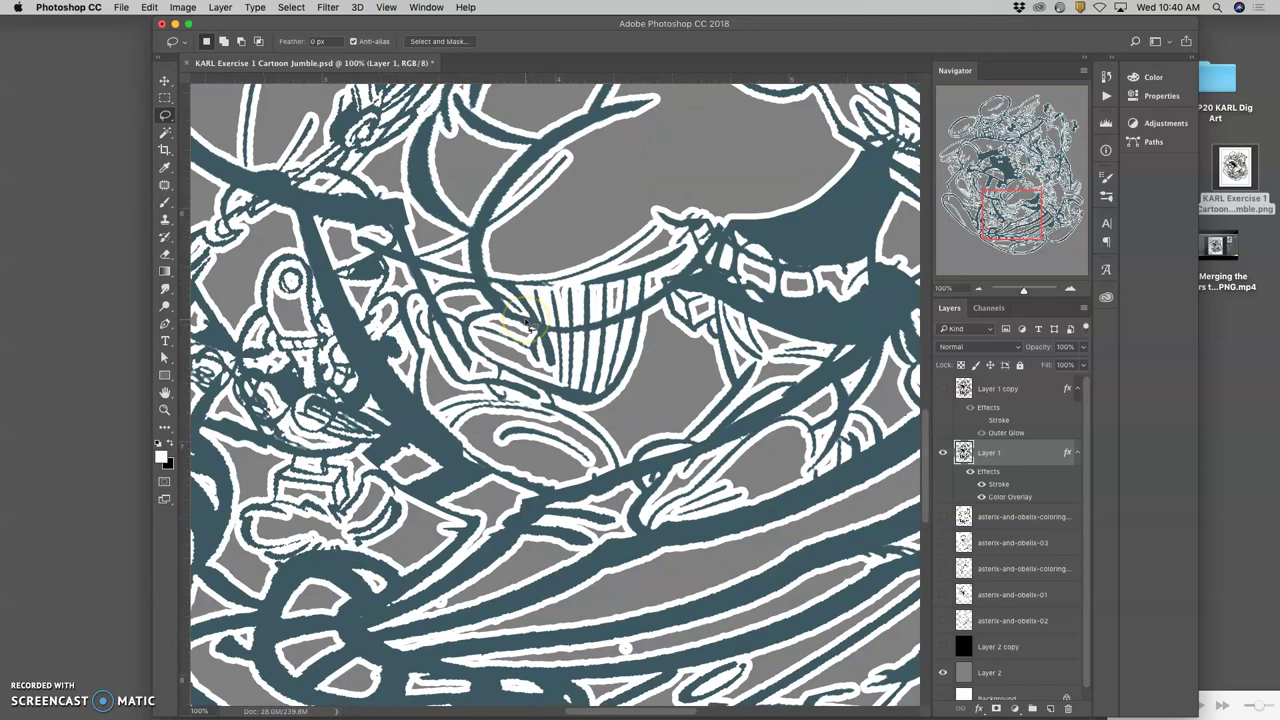
key(super+minus)
key(super+minus)
key(super+minus)
key(super+minus)
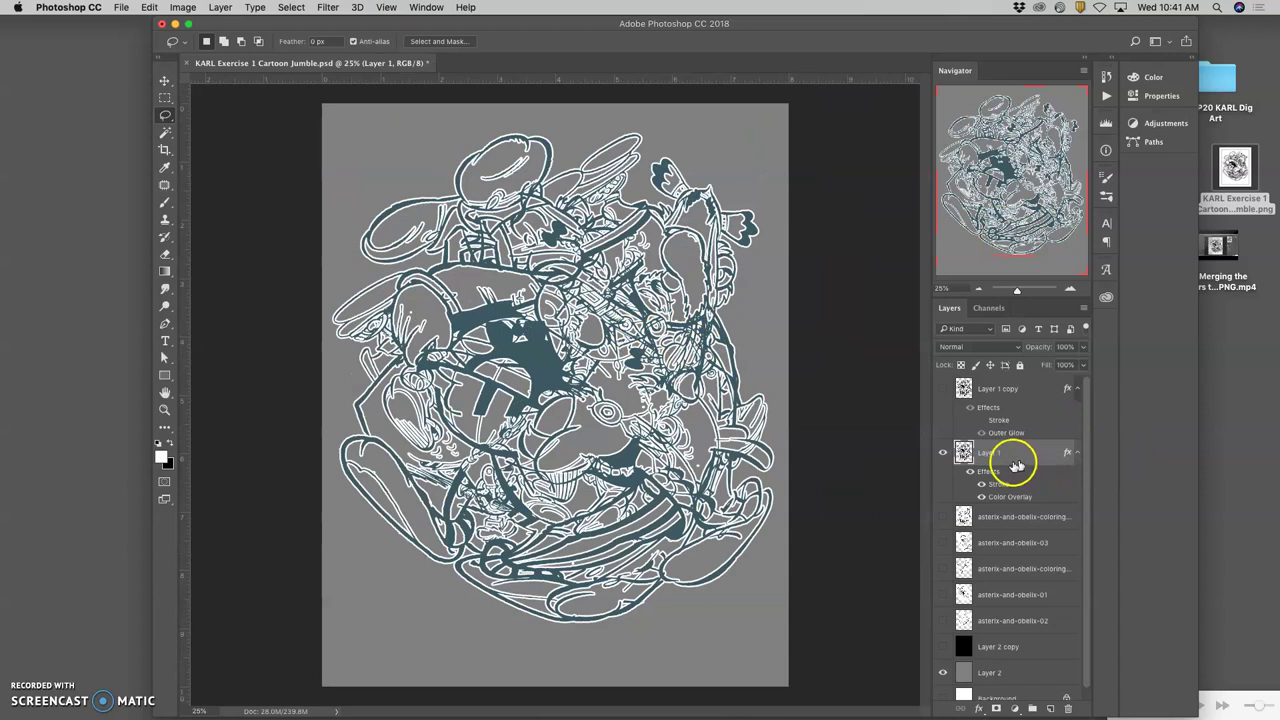
Add a Gradient Overlay to Layer 1 using the Yellow, Violet, Orange, Blue gradient at 100% opacity
double_click(1012, 456)
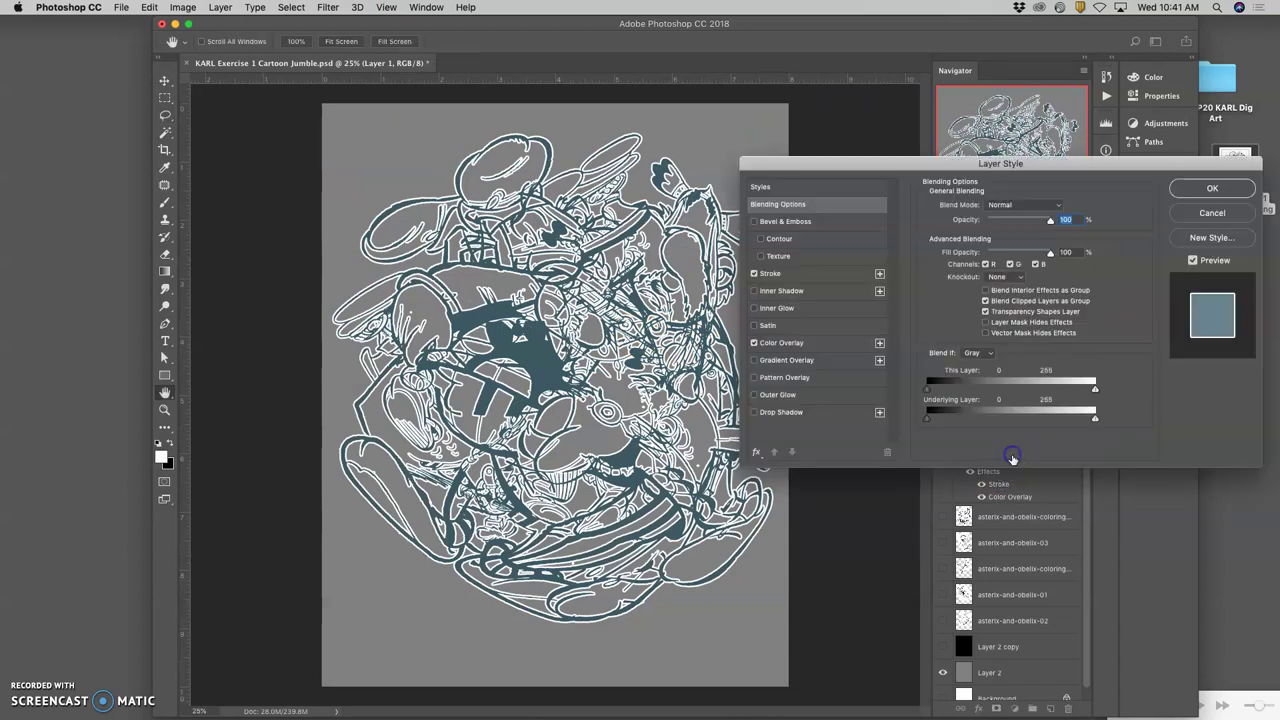
click(755, 360)
click(789, 360)
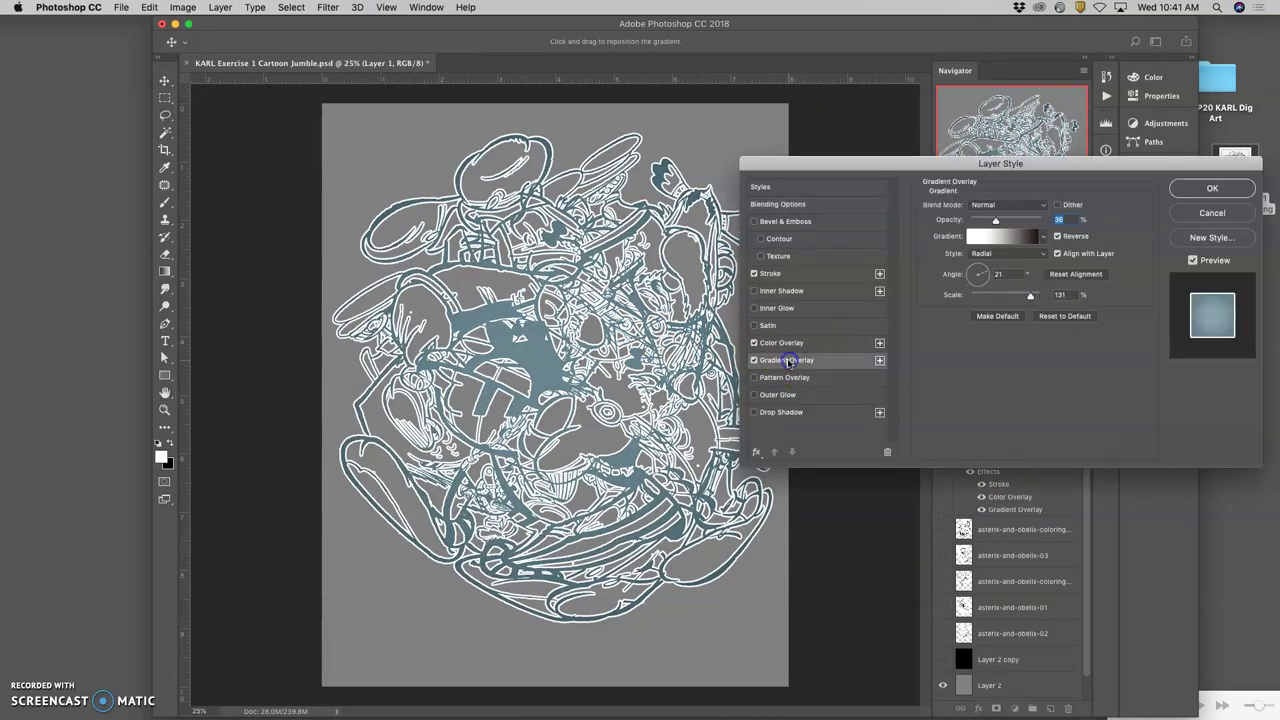
click(1009, 238)
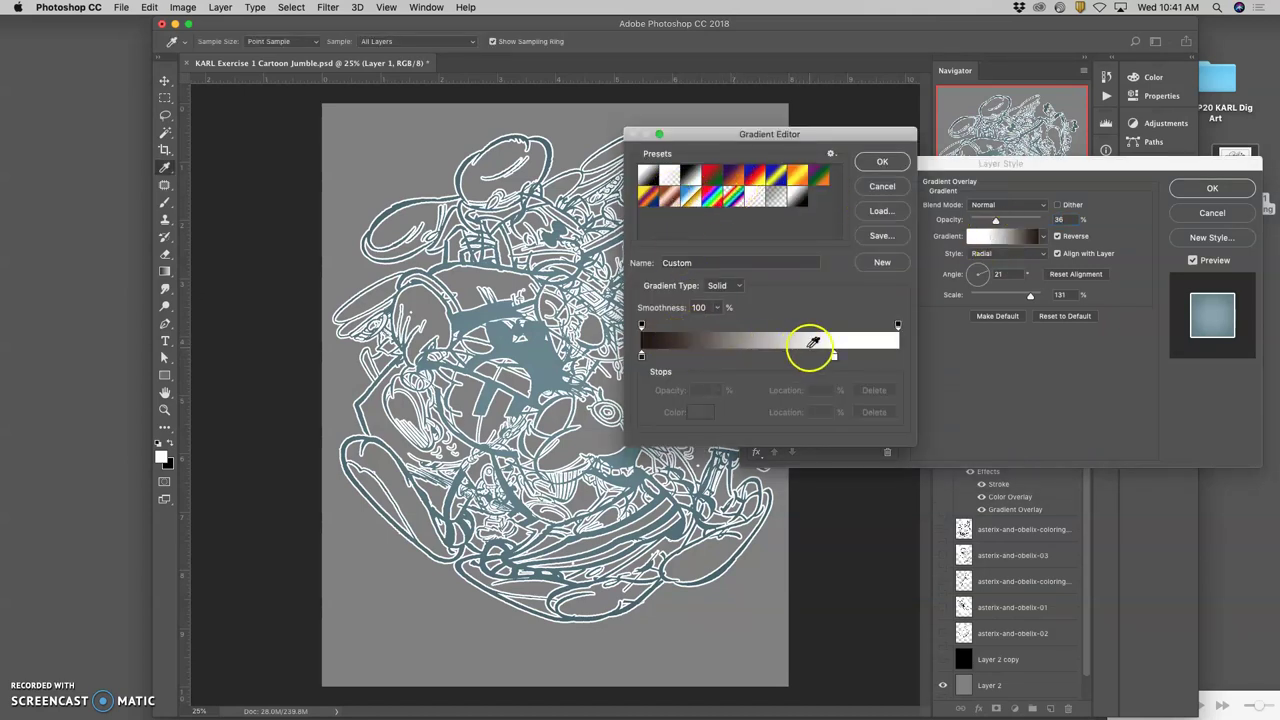
click(651, 200)
drag(788, 134, 912, 113)
click(997, 142)
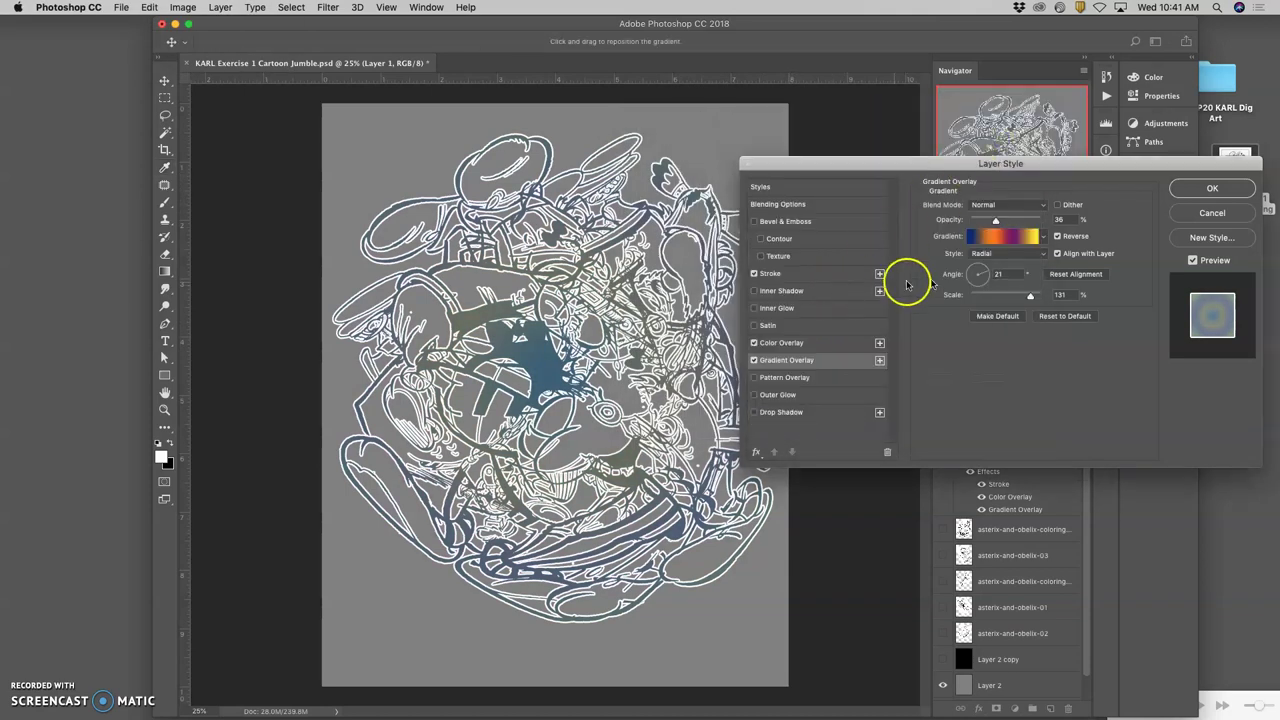
click(1061, 220)
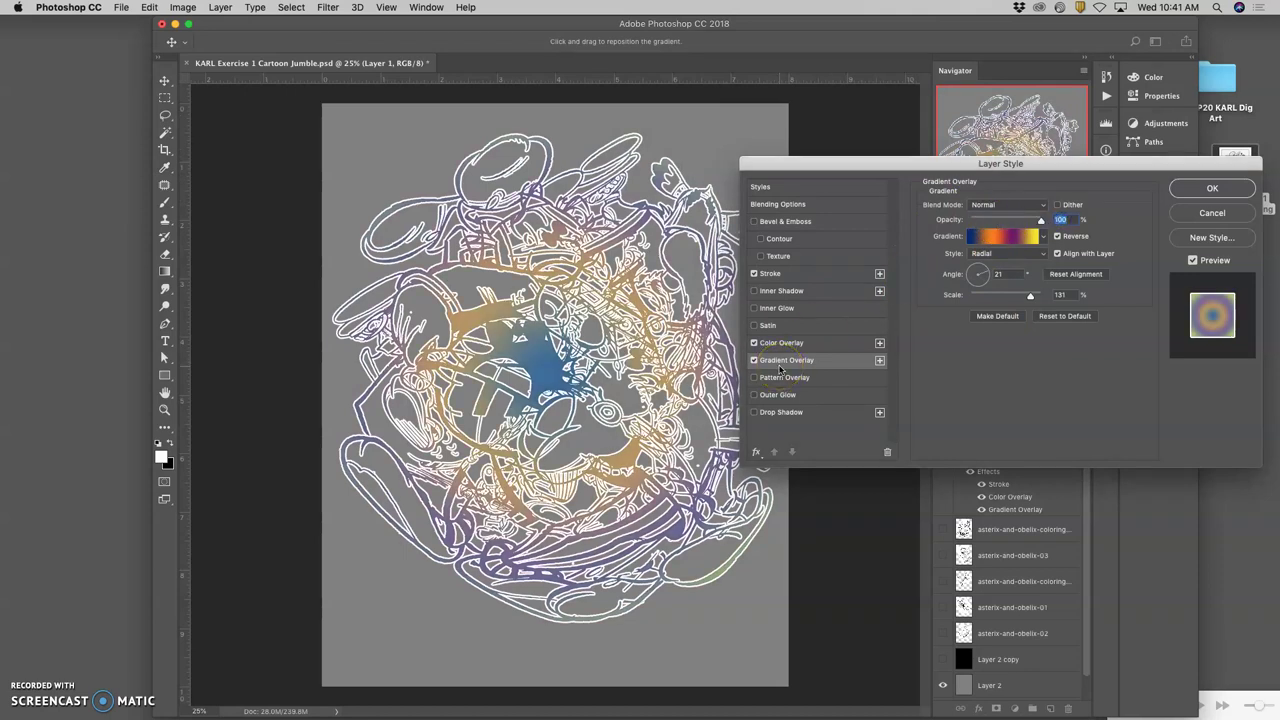
Try Linear and Radial gradient styles, then settle on Angle
click(995, 254)
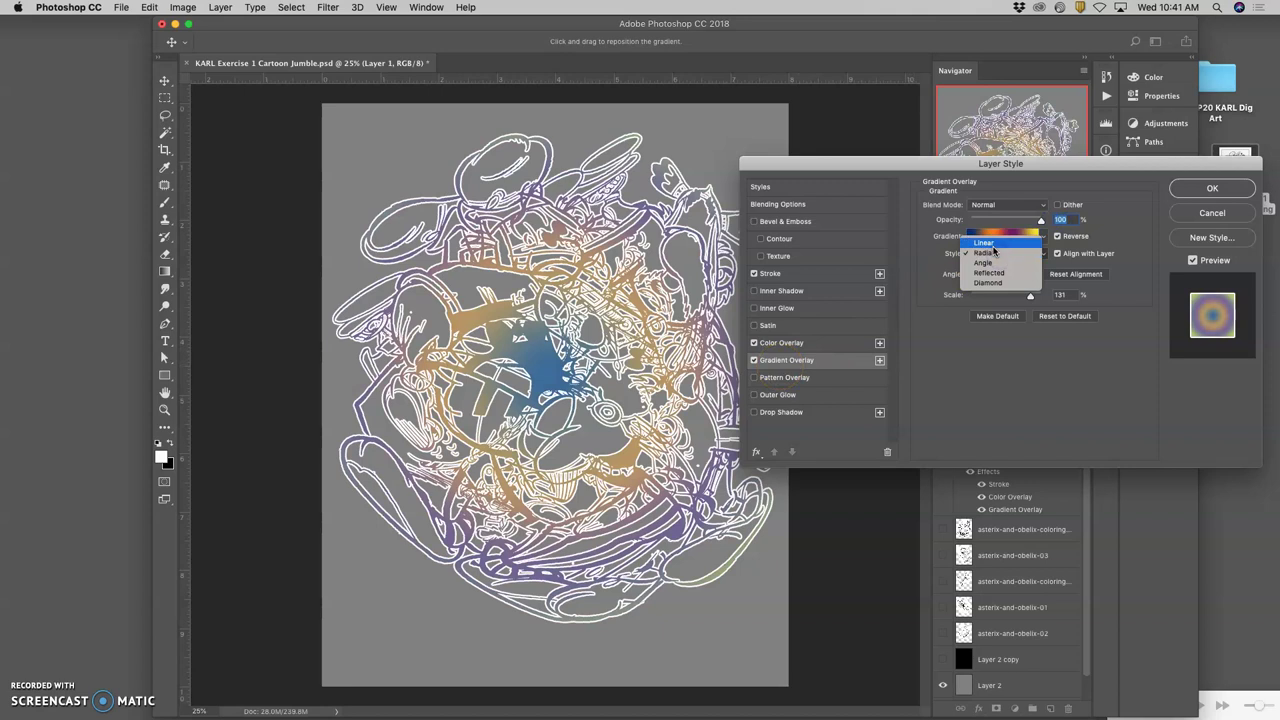
click(984, 243)
drag(591, 283, 625, 420)
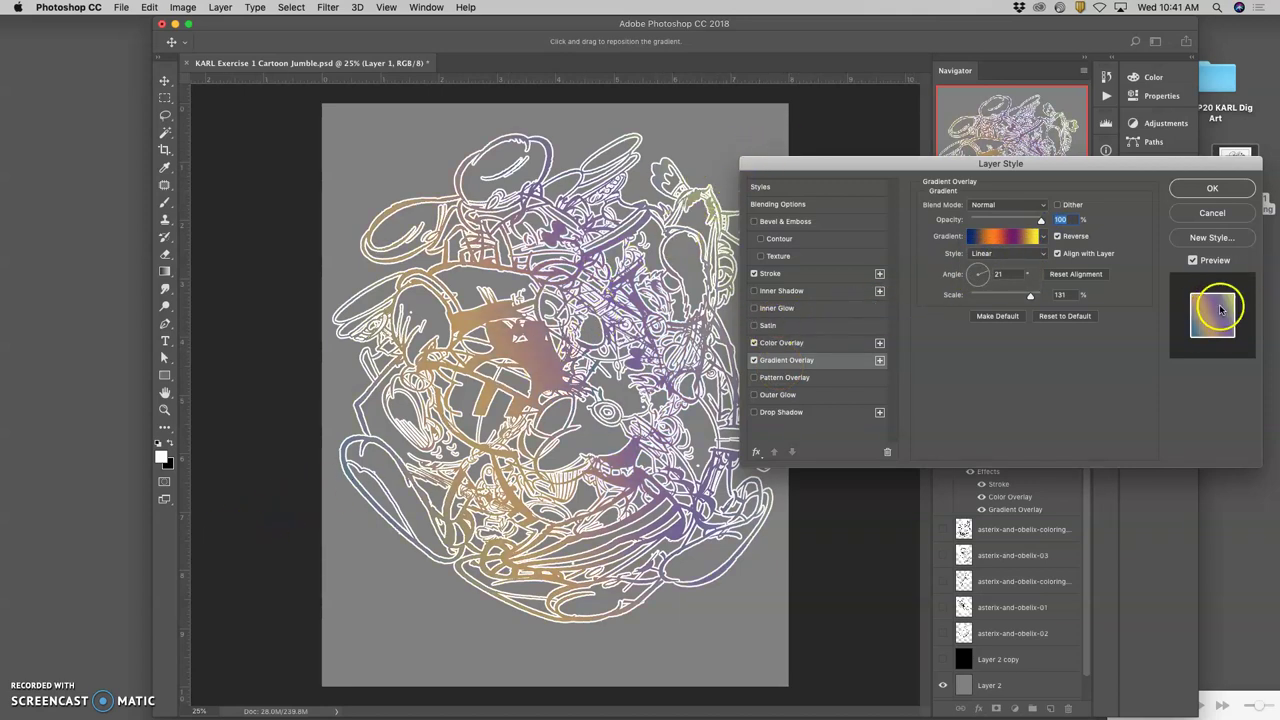
click(1043, 254)
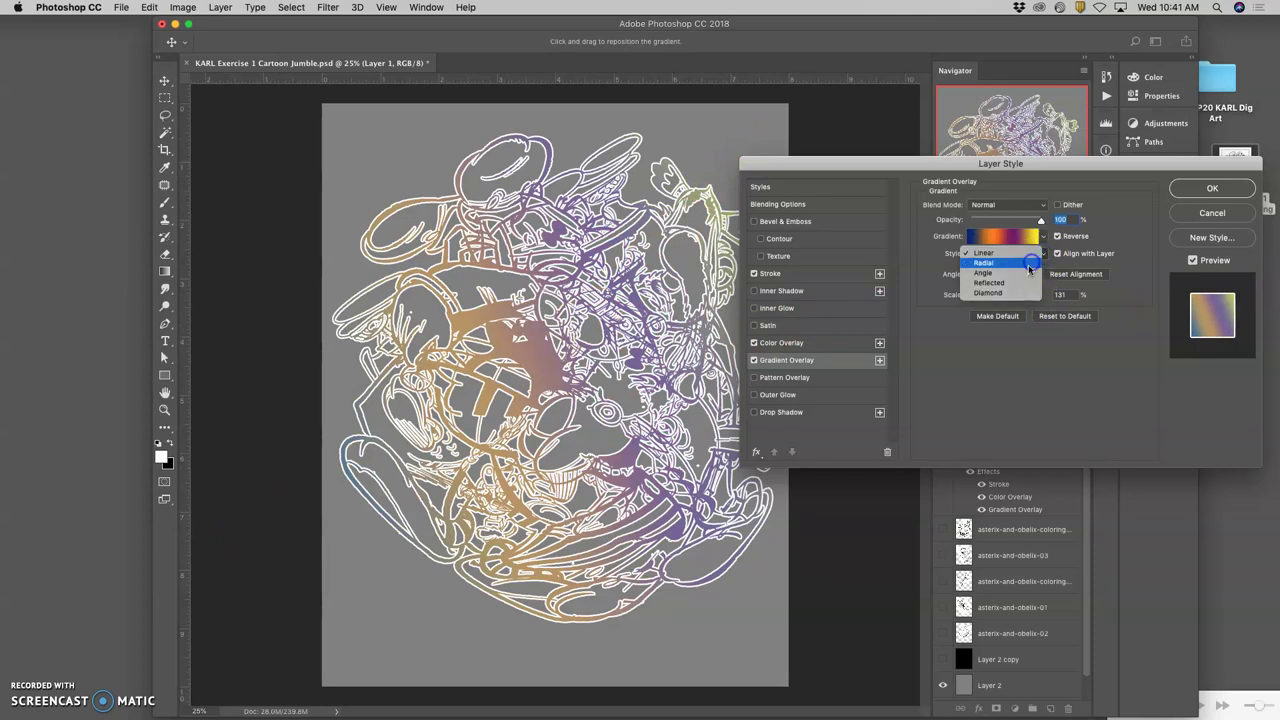
click(984, 263)
click(668, 398)
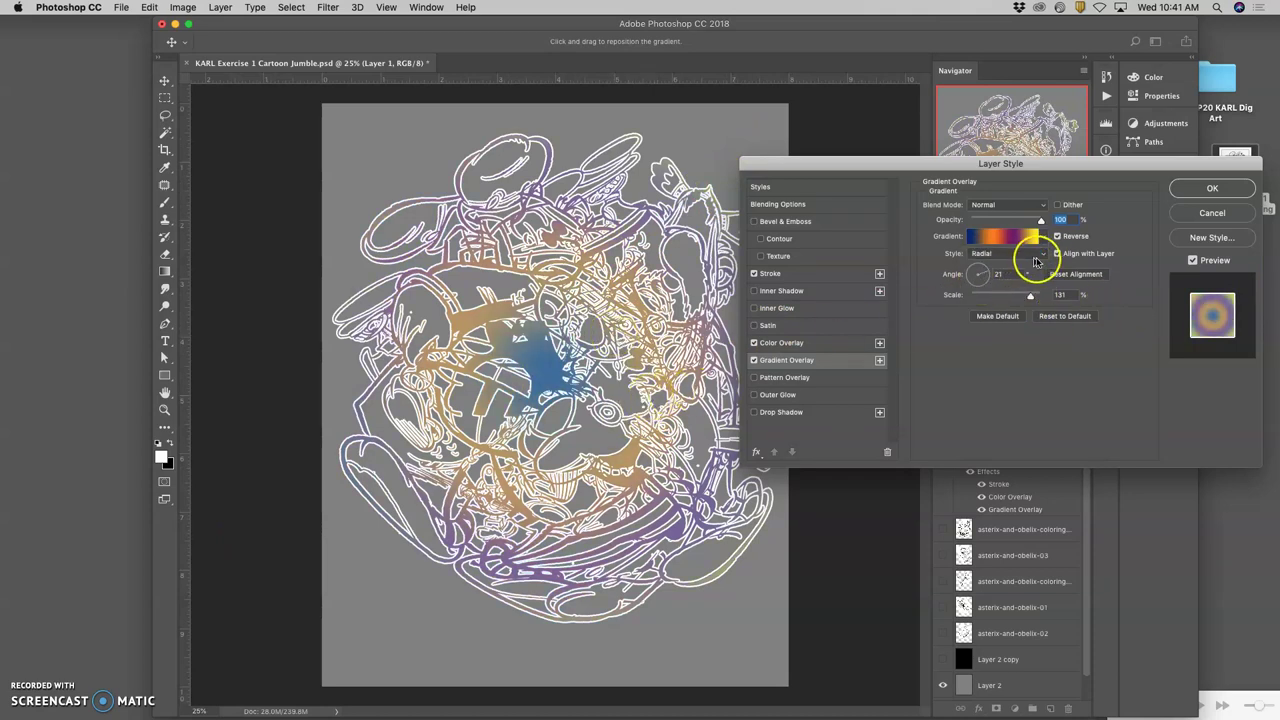
click(1032, 254)
click(985, 264)
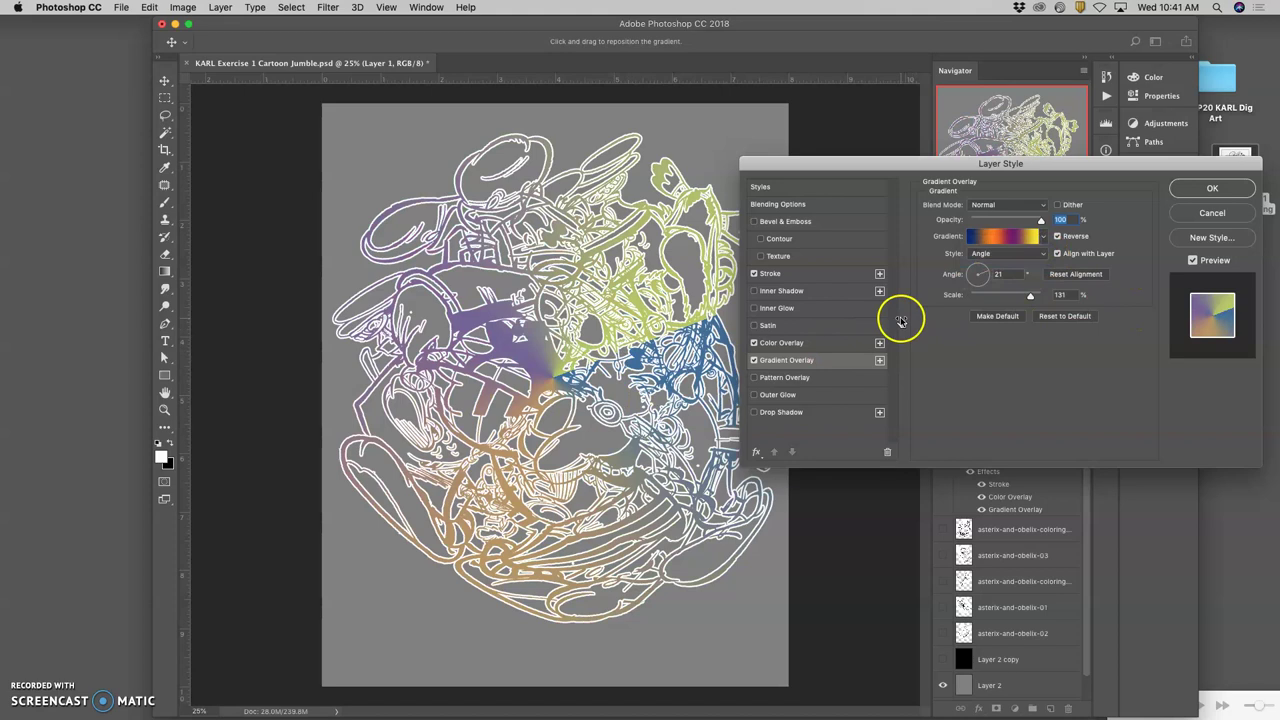
click(620, 335)
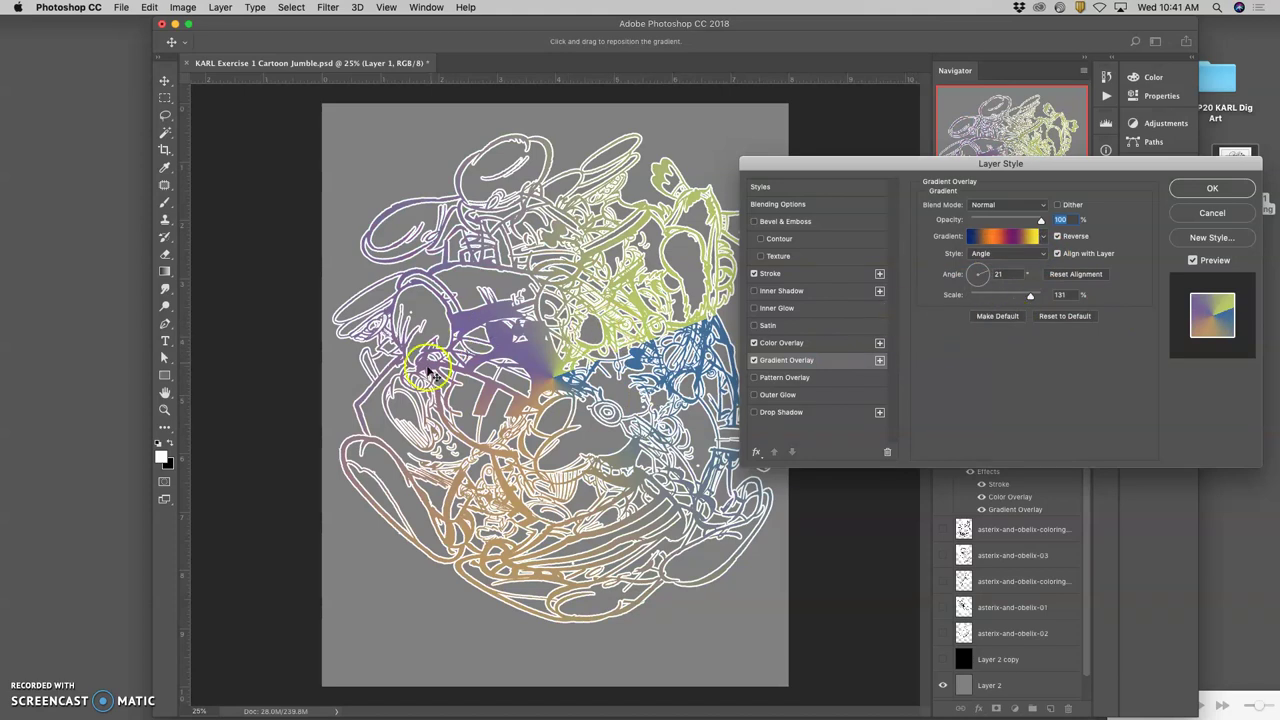
Apply the gradient, compare Layer 1 with effects off and on, then adjust Color Overlay opacity
click(1212, 188)
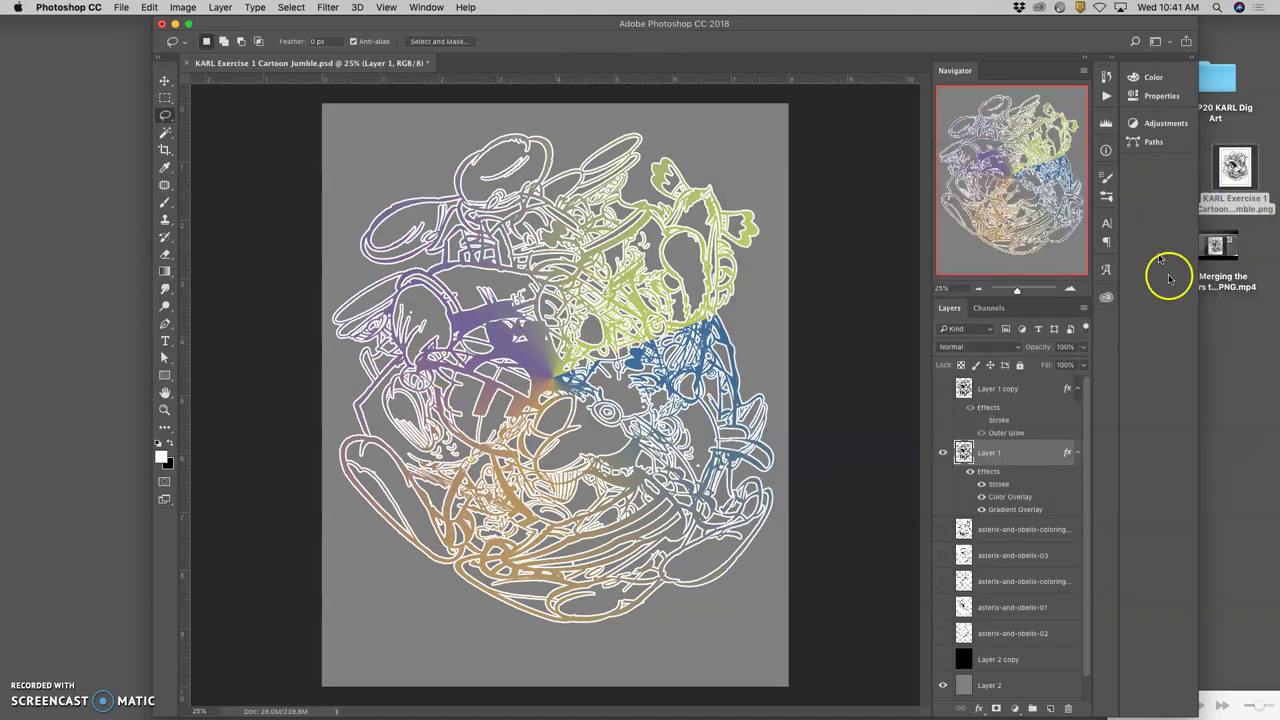
click(970, 472)
click(970, 472)
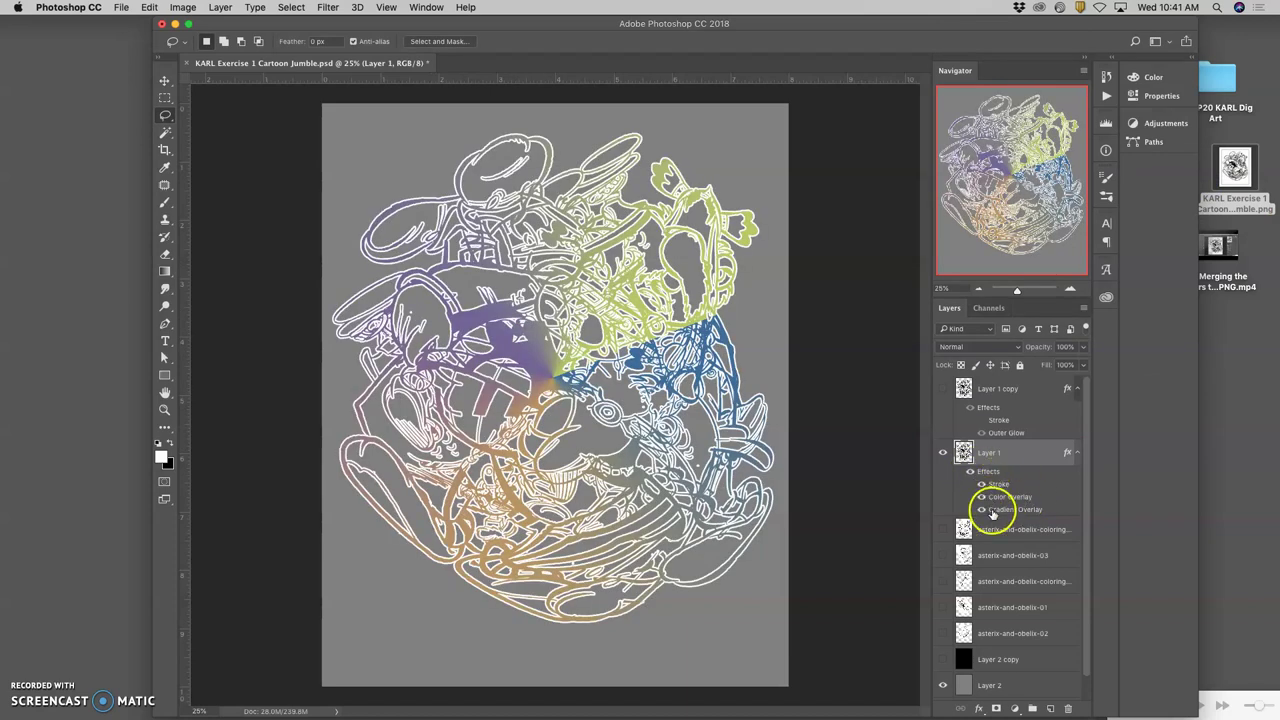
double_click(1008, 456)
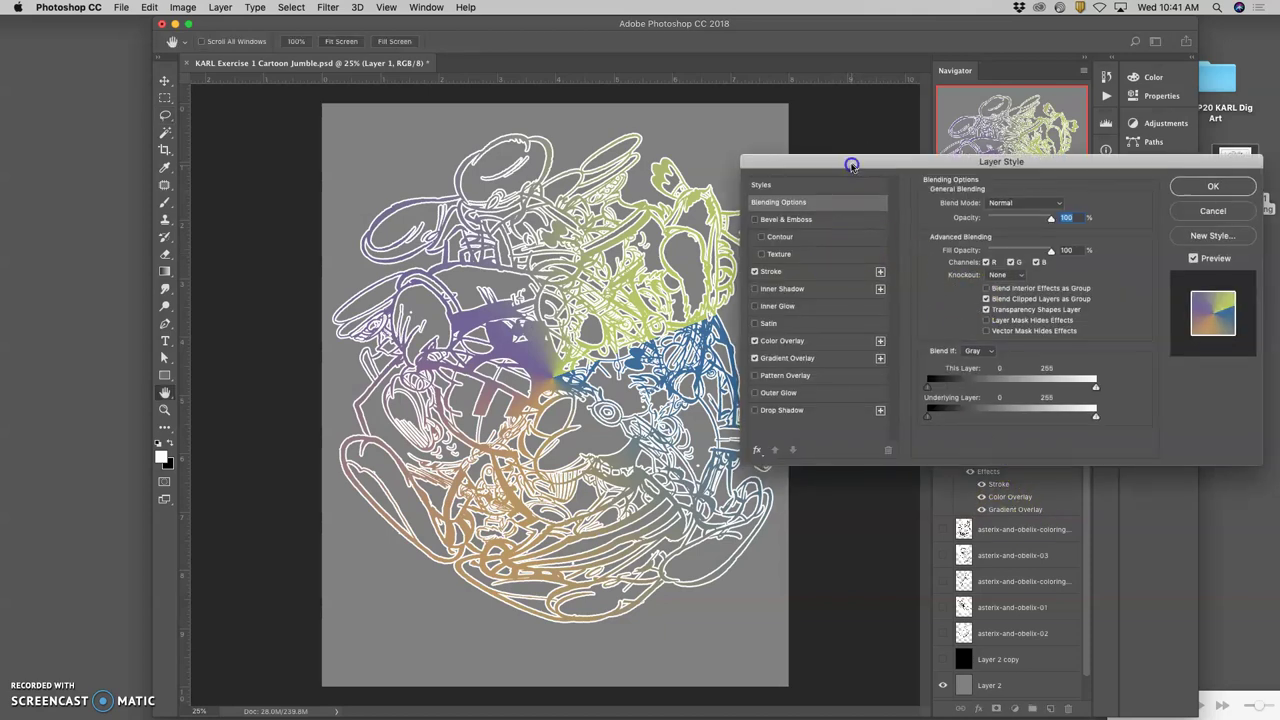
drag(863, 166, 880, 103)
click(845, 281)
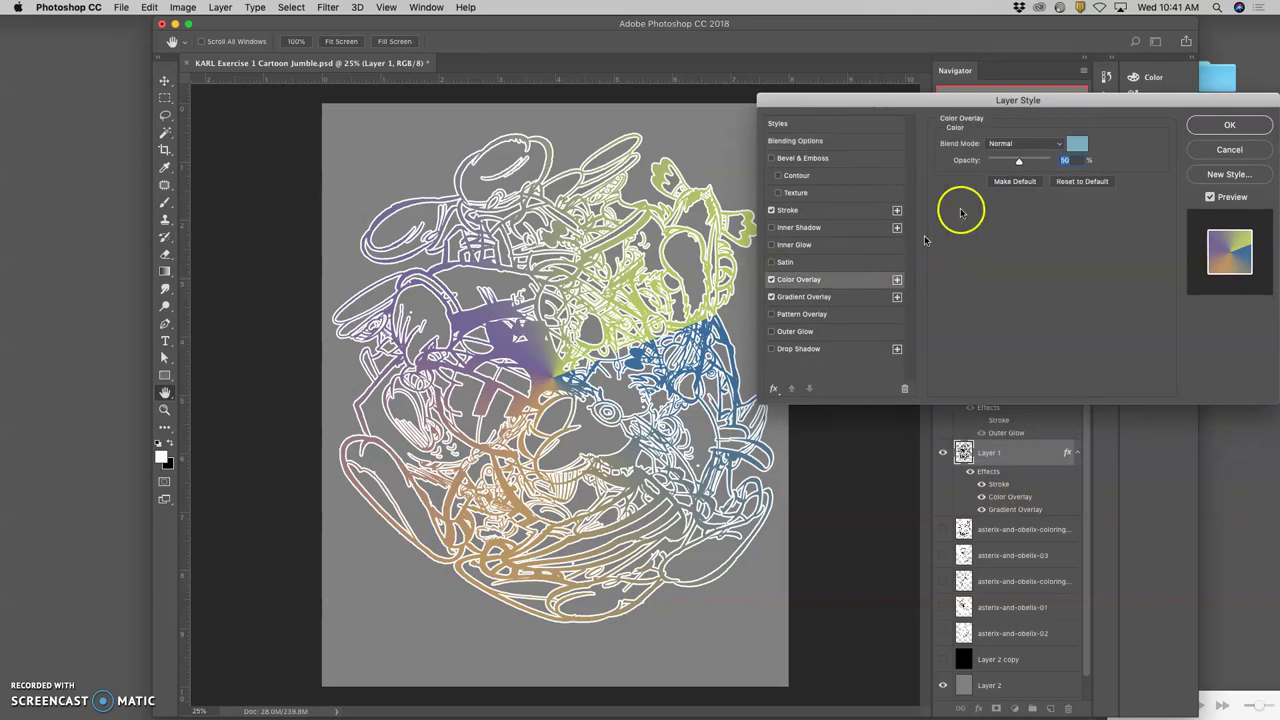
drag(1015, 163, 983, 162)
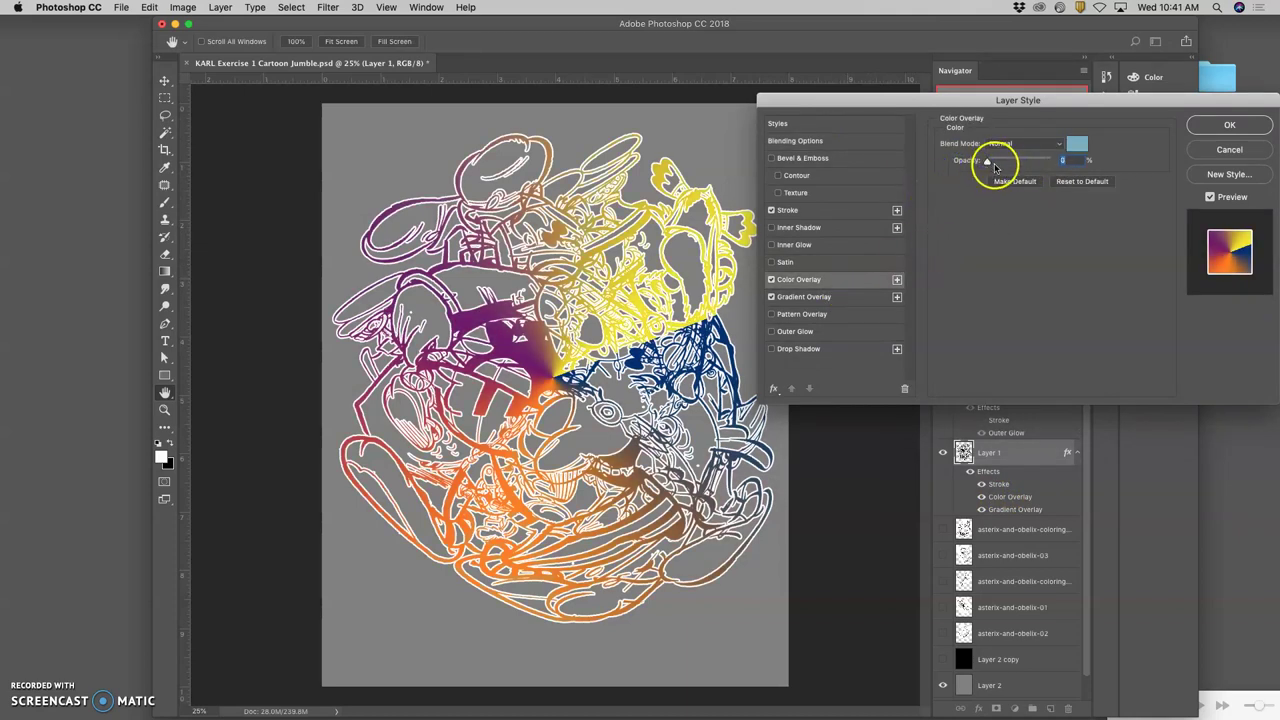
drag(988, 162, 1054, 163)
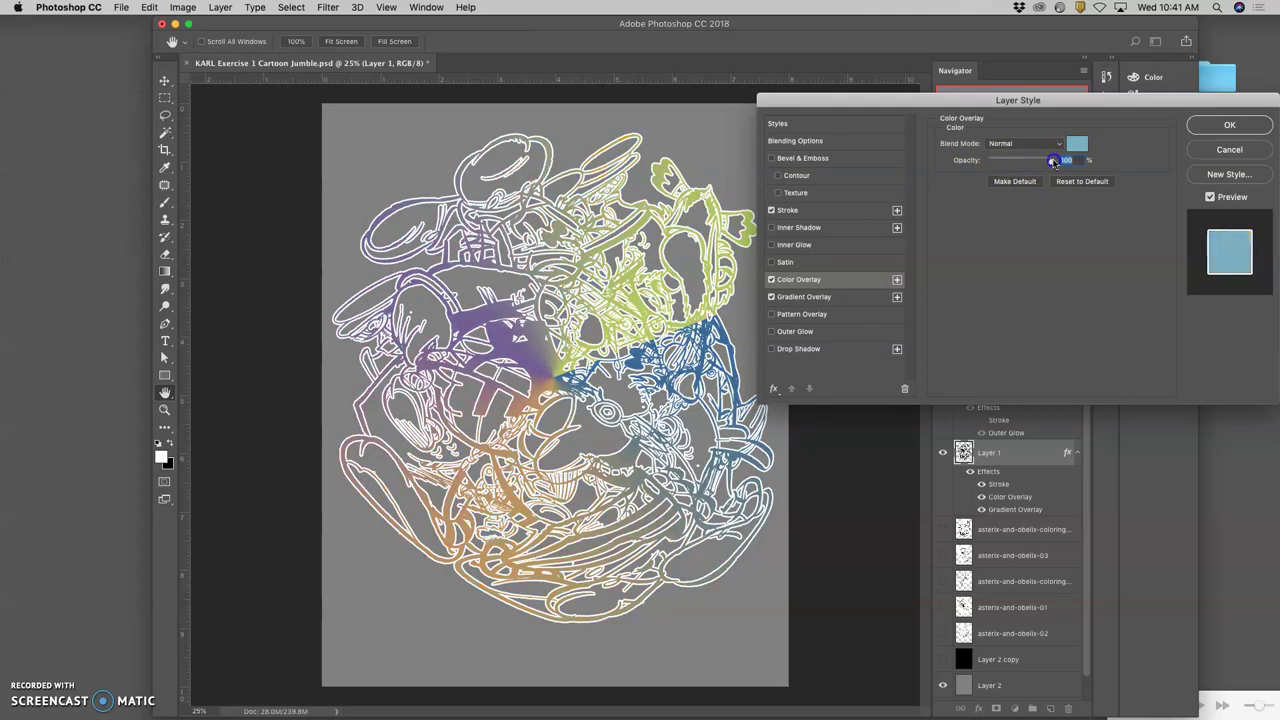
Try Overlay, Pin Light and Soft Light blends, returning to Pin Light at 82% opacity
click(1030, 143)
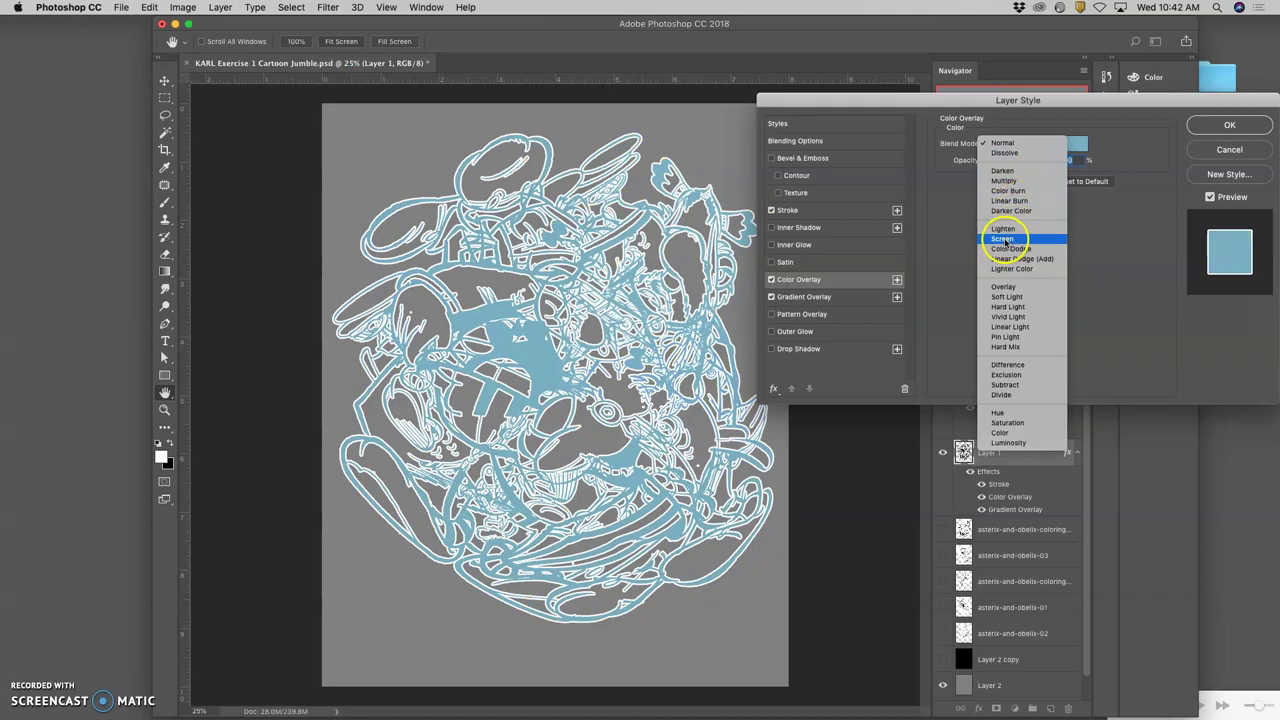
click(996, 287)
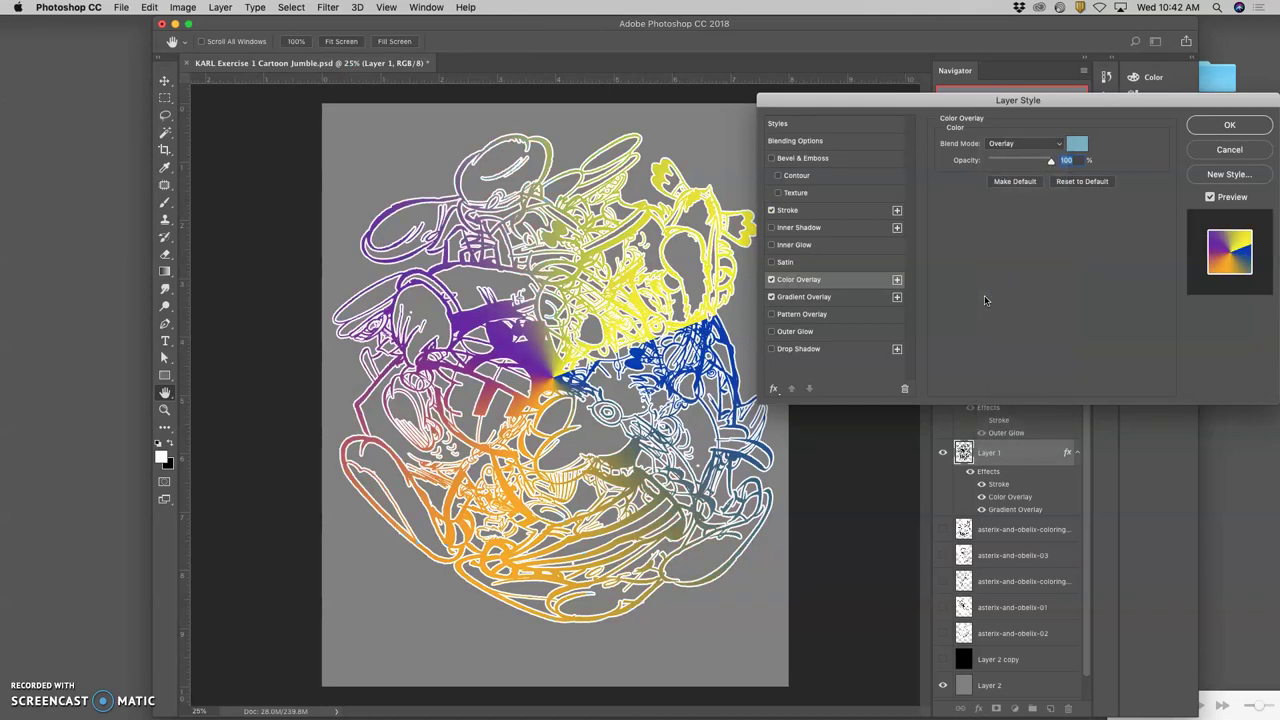
click(1055, 144)
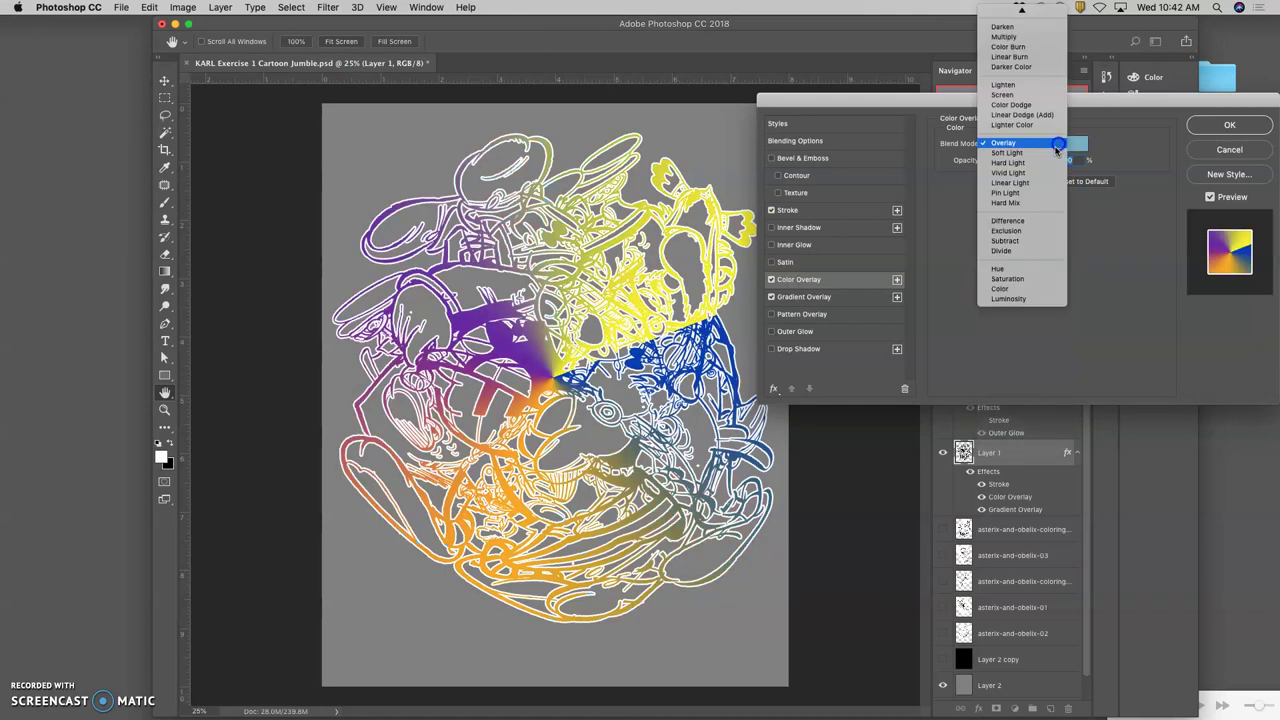
click(1016, 192)
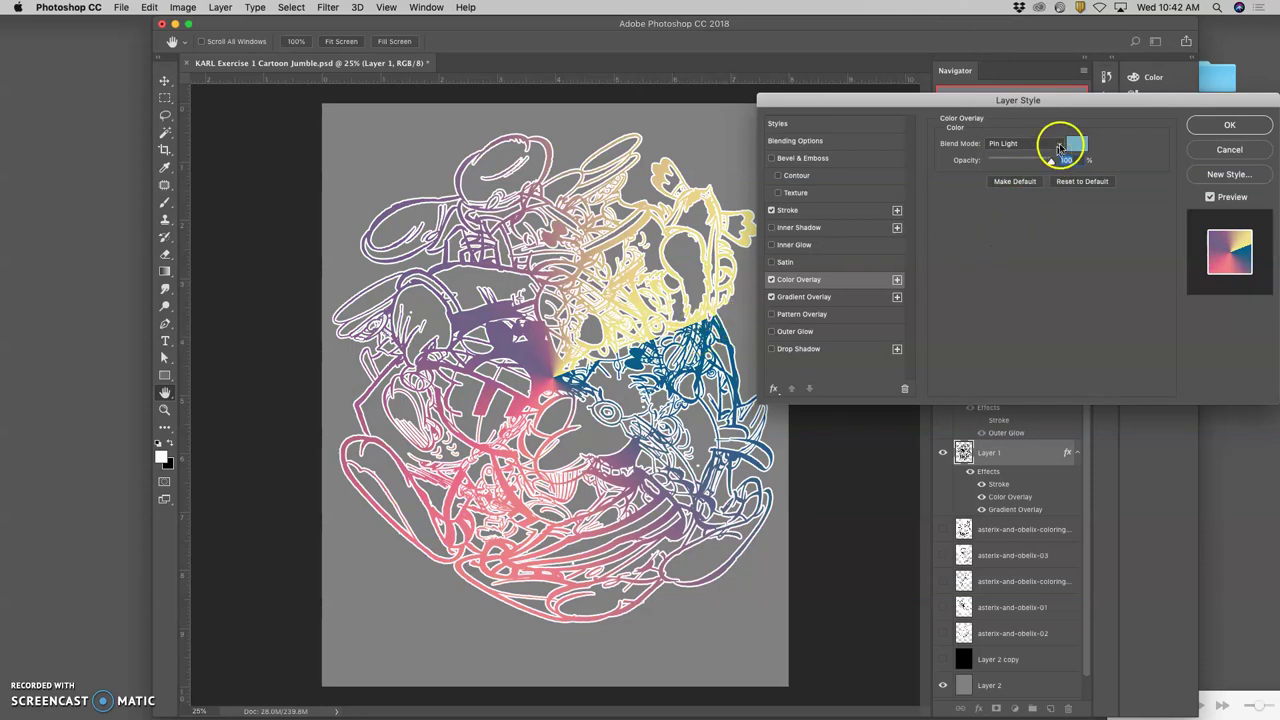
click(1060, 148)
click(1020, 102)
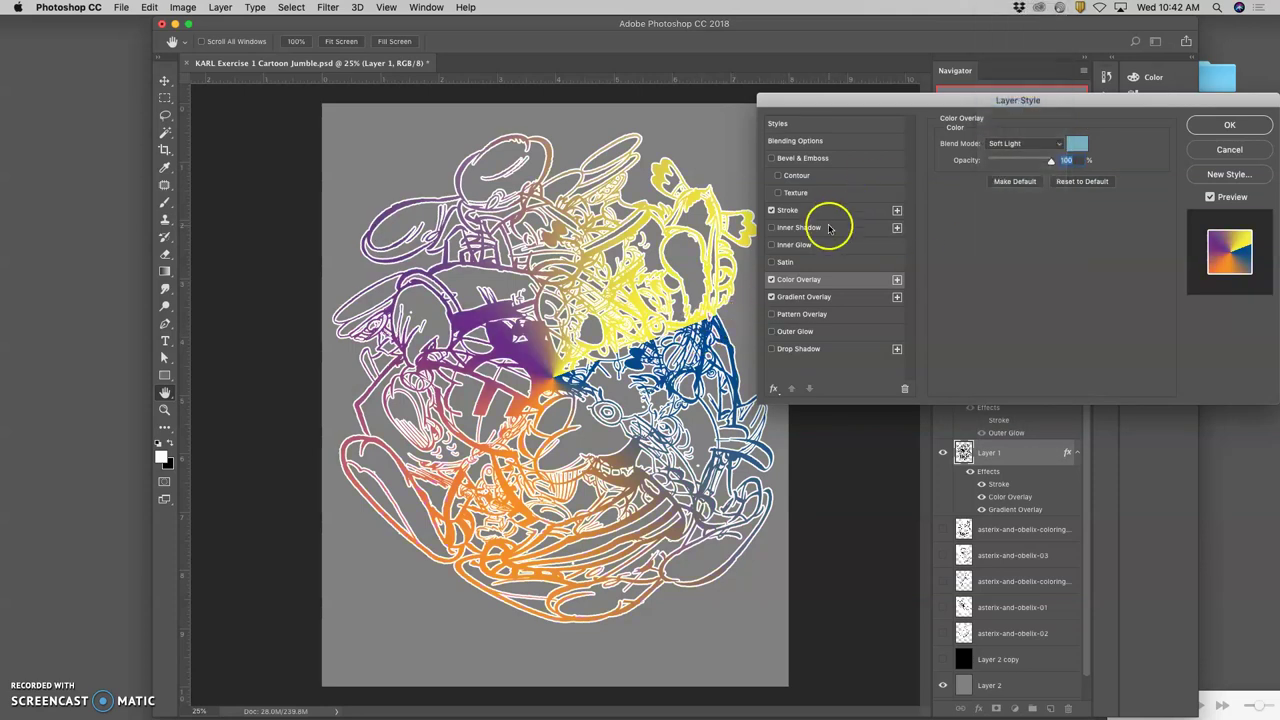
click(1037, 147)
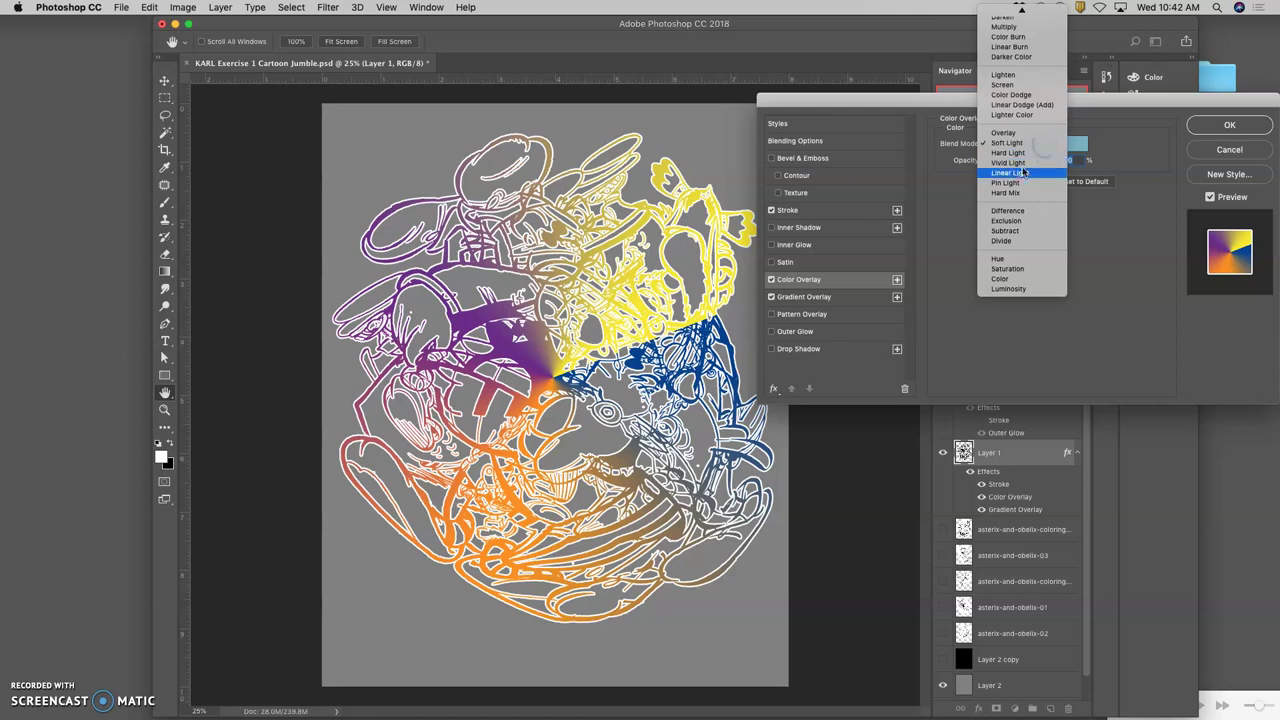
click(1014, 183)
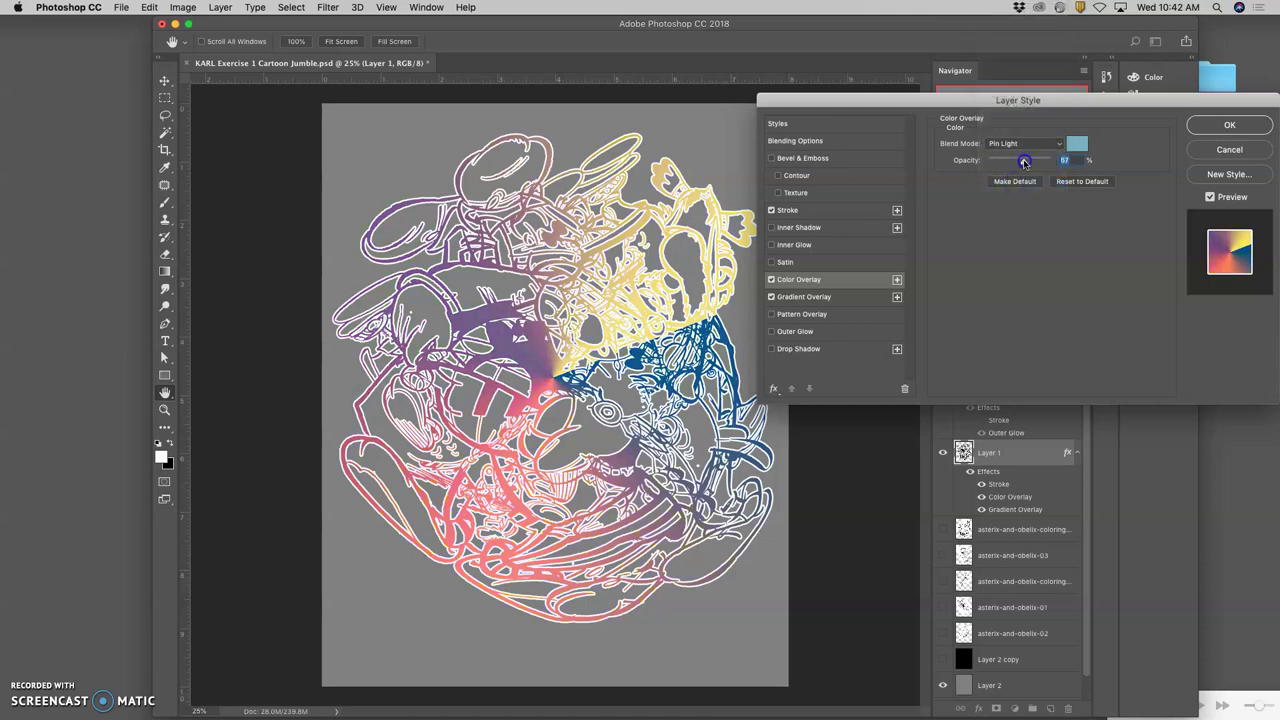
drag(1024, 163, 1025, 163)
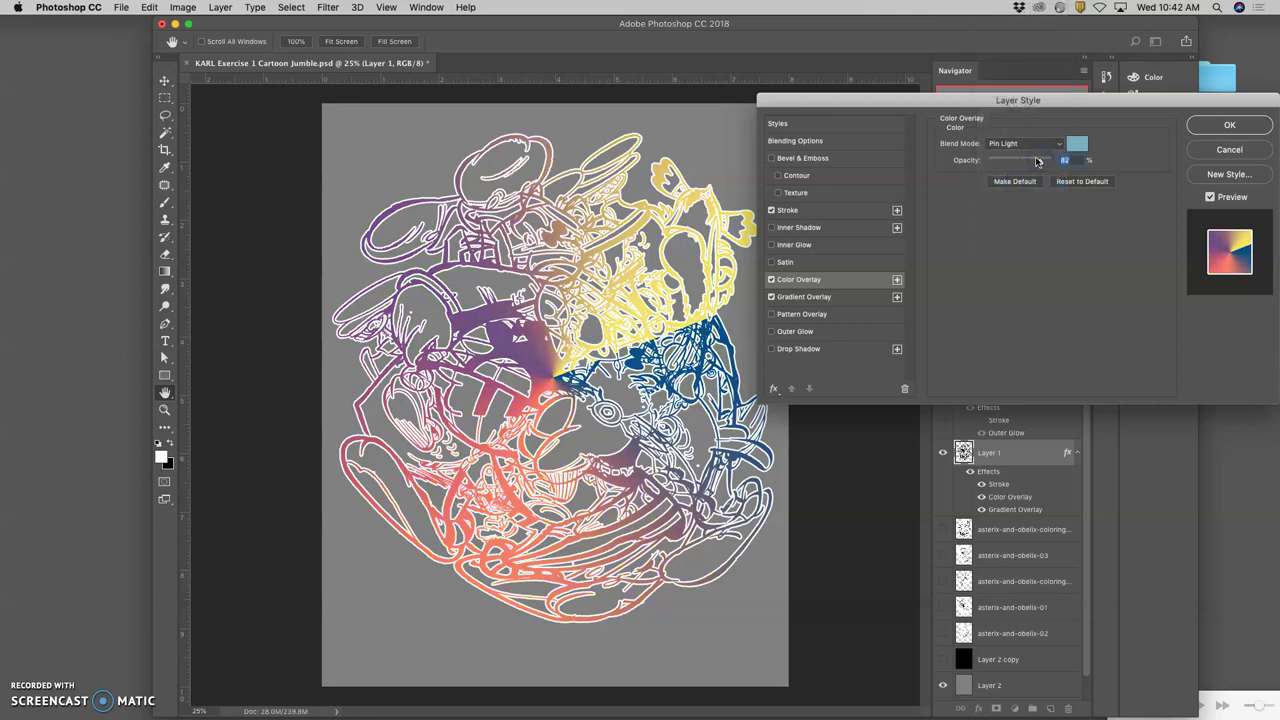
Try Color Burn, then set the Color Overlay to Normal at 46% opacity
click(1024, 150)
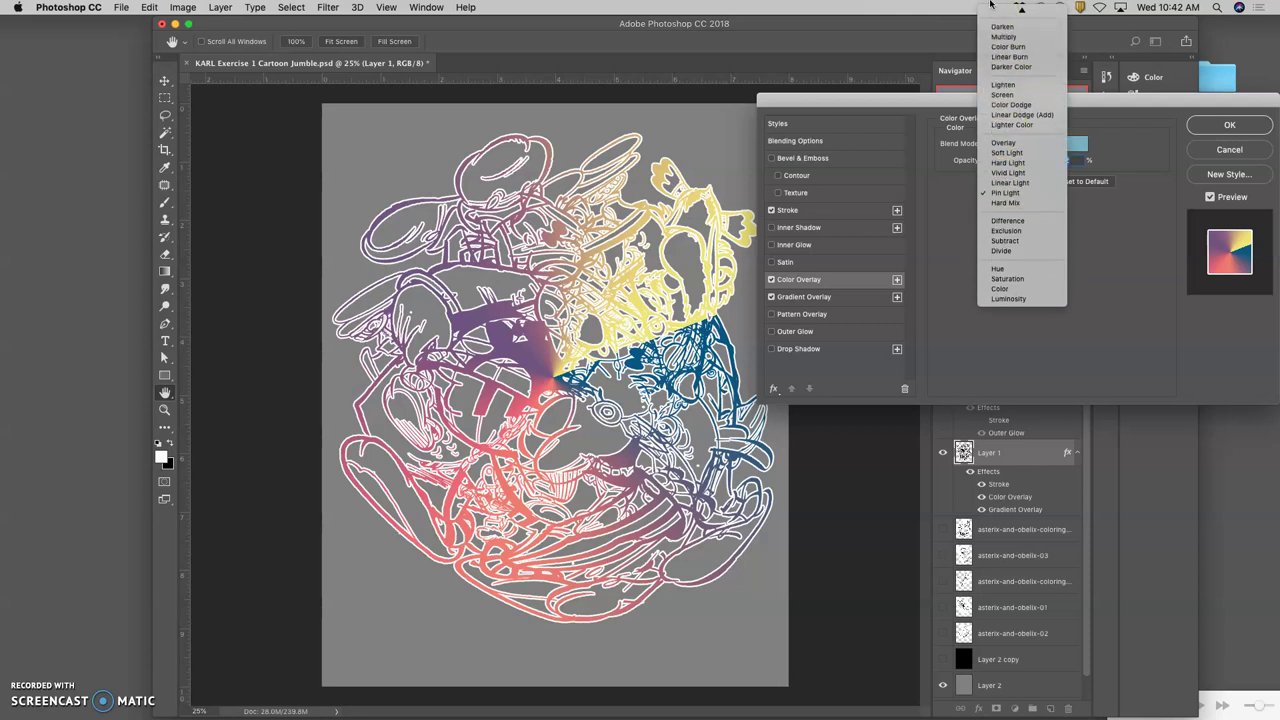
click(1001, 59)
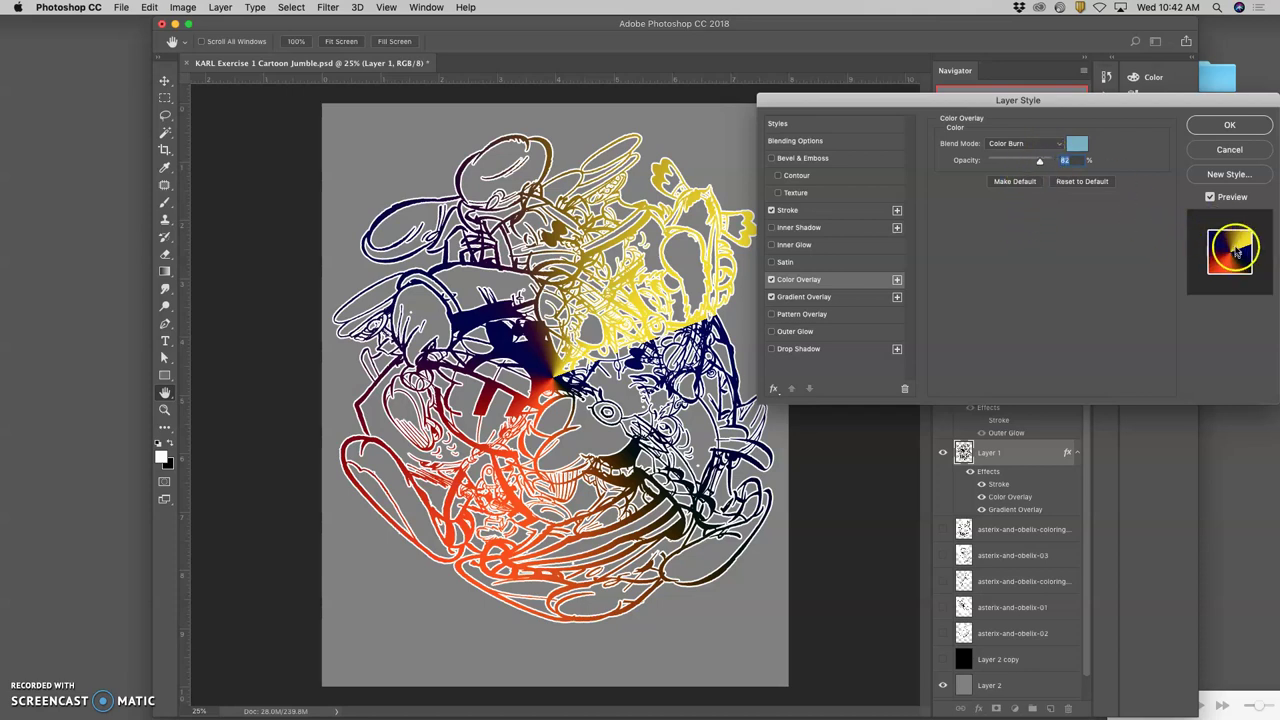
click(1043, 146)
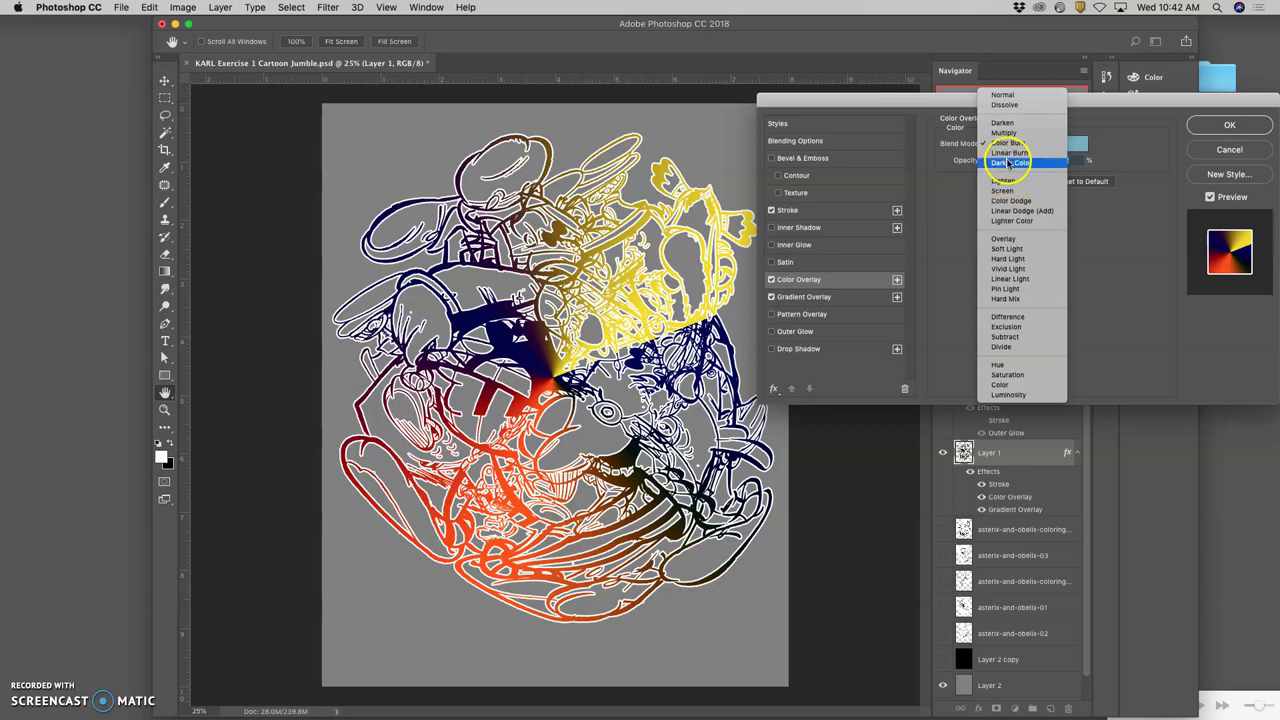
click(1008, 95)
drag(1029, 172, 1017, 165)
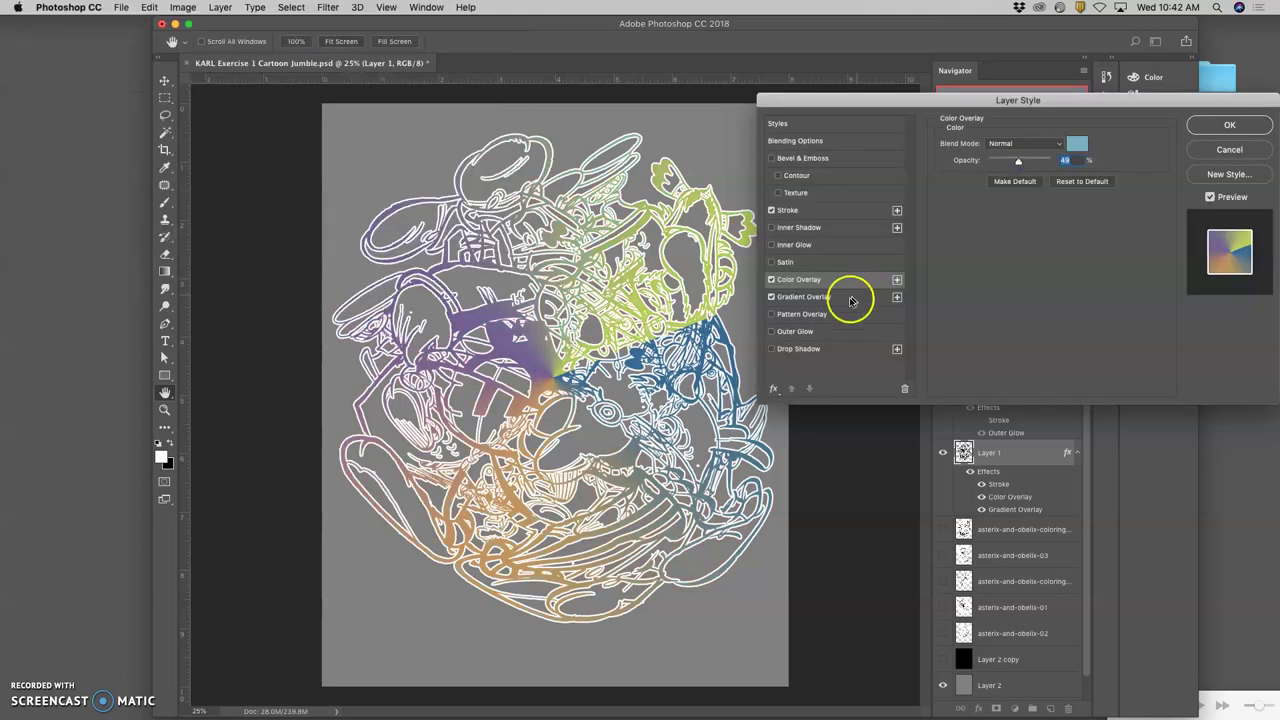
Fade the Gradient Overlay to about 64% opacity and try the Radial style
click(822, 297)
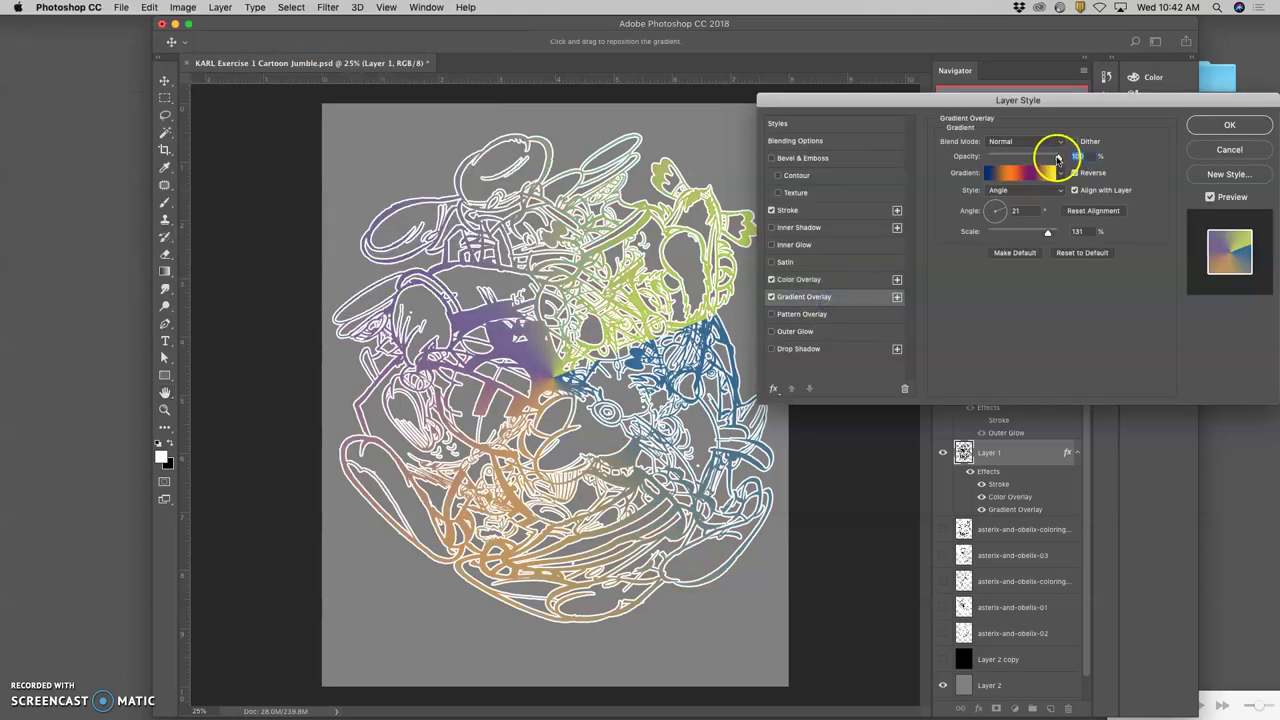
mouse_move(1058, 158)
mouse_down()
mouse_move(997, 162)
mouse_move(1034, 157)
mouse_up()
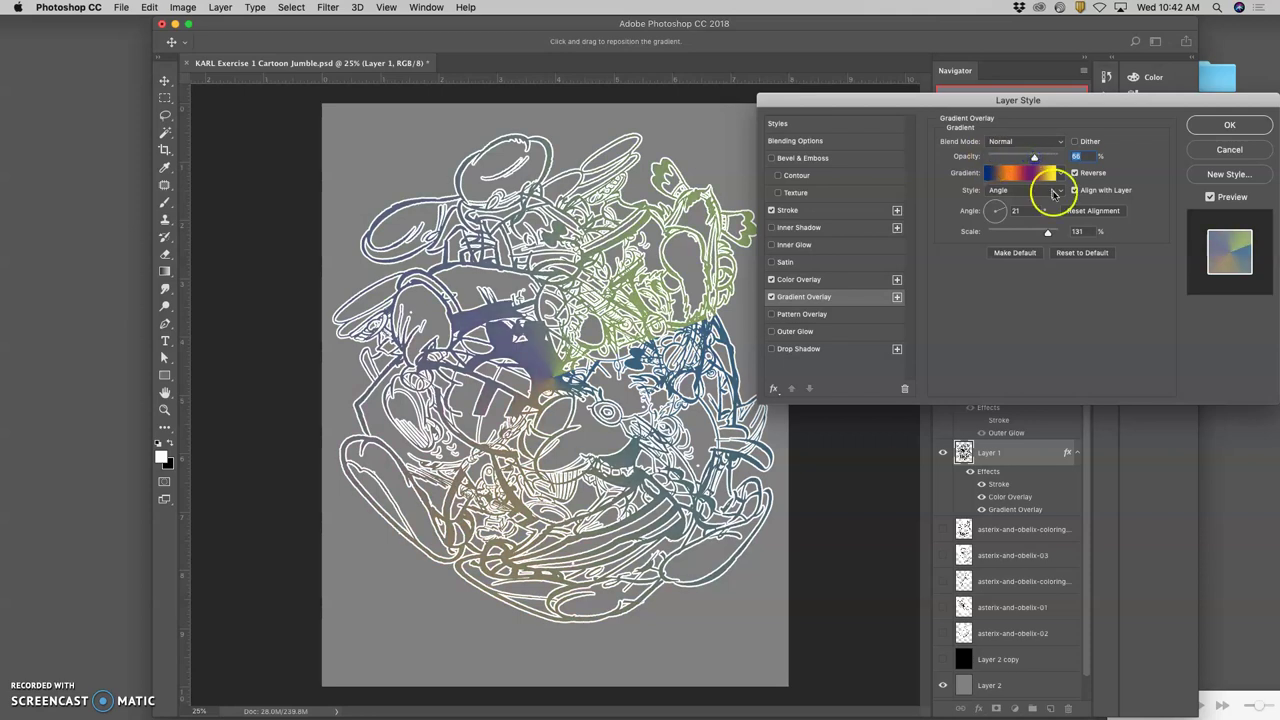
click(1059, 190)
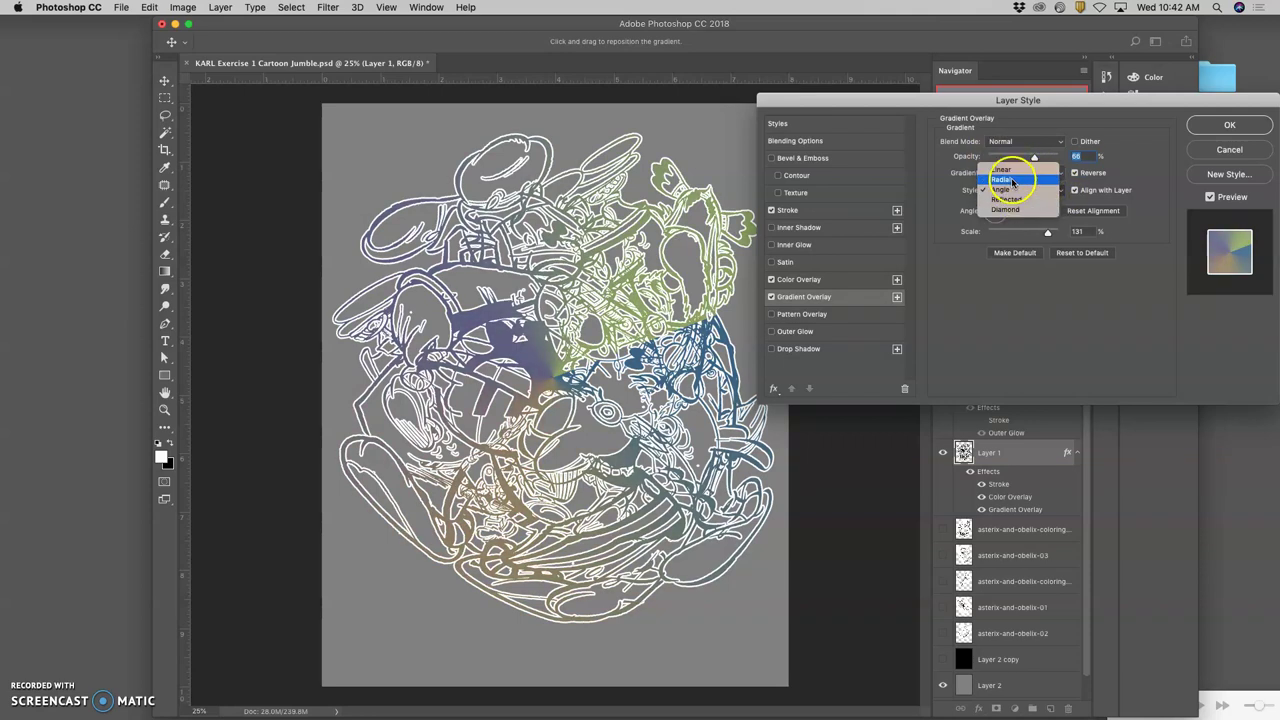
click(1008, 179)
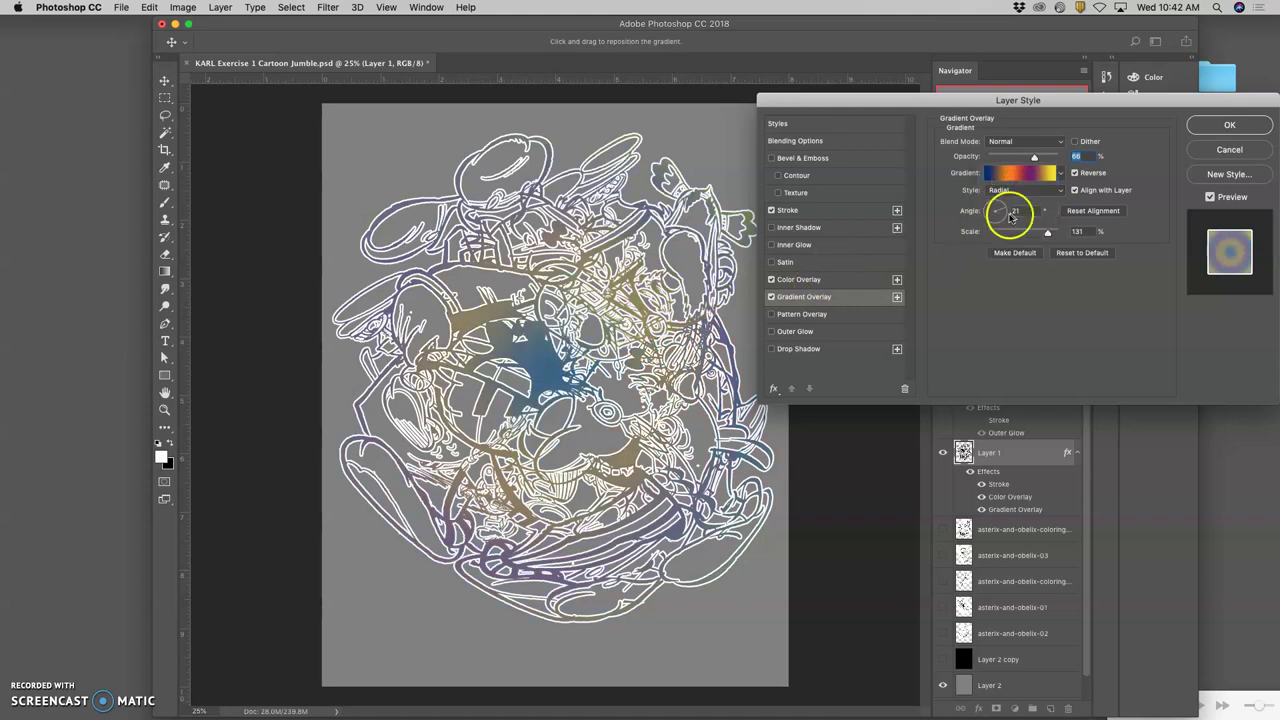
Compare Linear and Angle styles, then set the gradient to Linear and apply
click(1059, 190)
click(1028, 180)
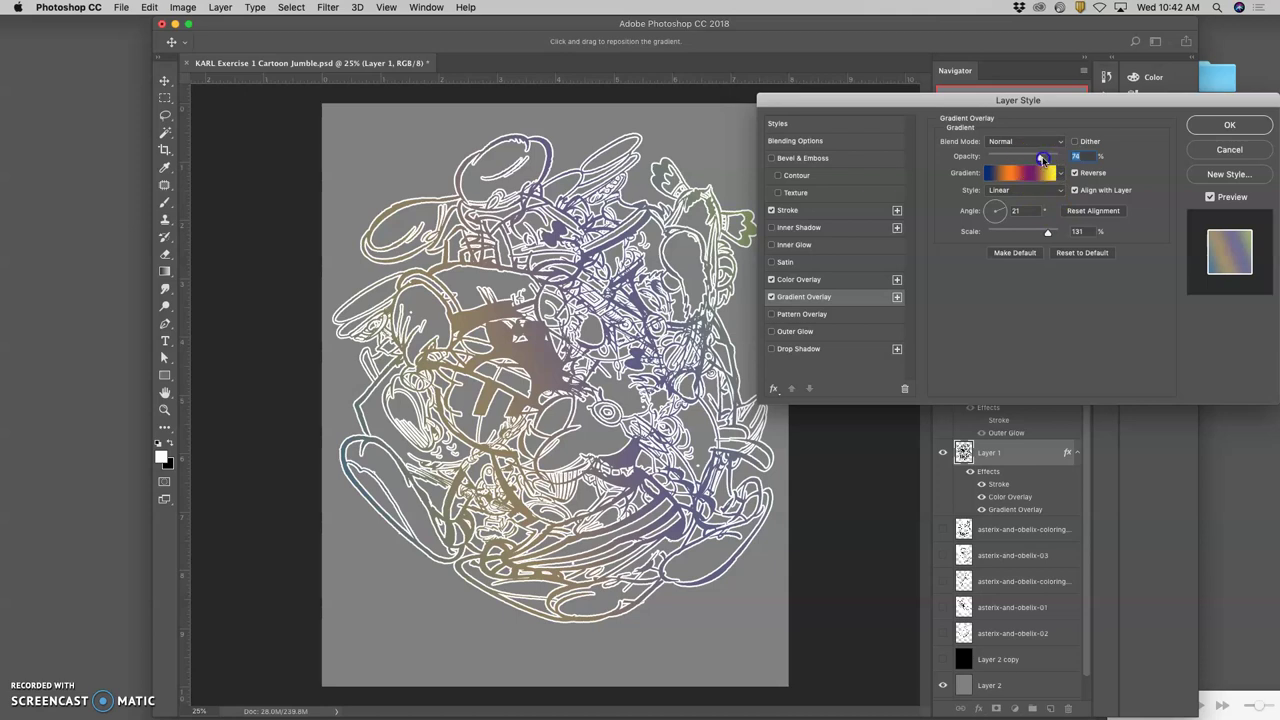
click(1051, 195)
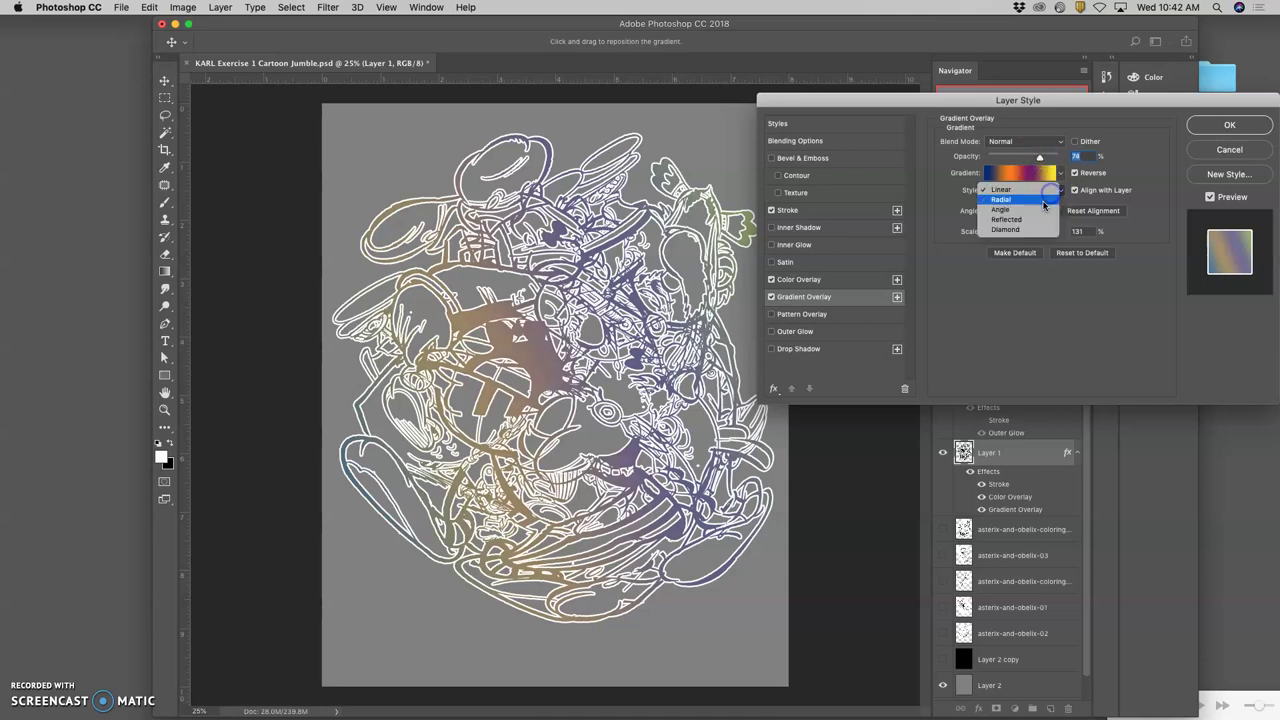
click(1042, 213)
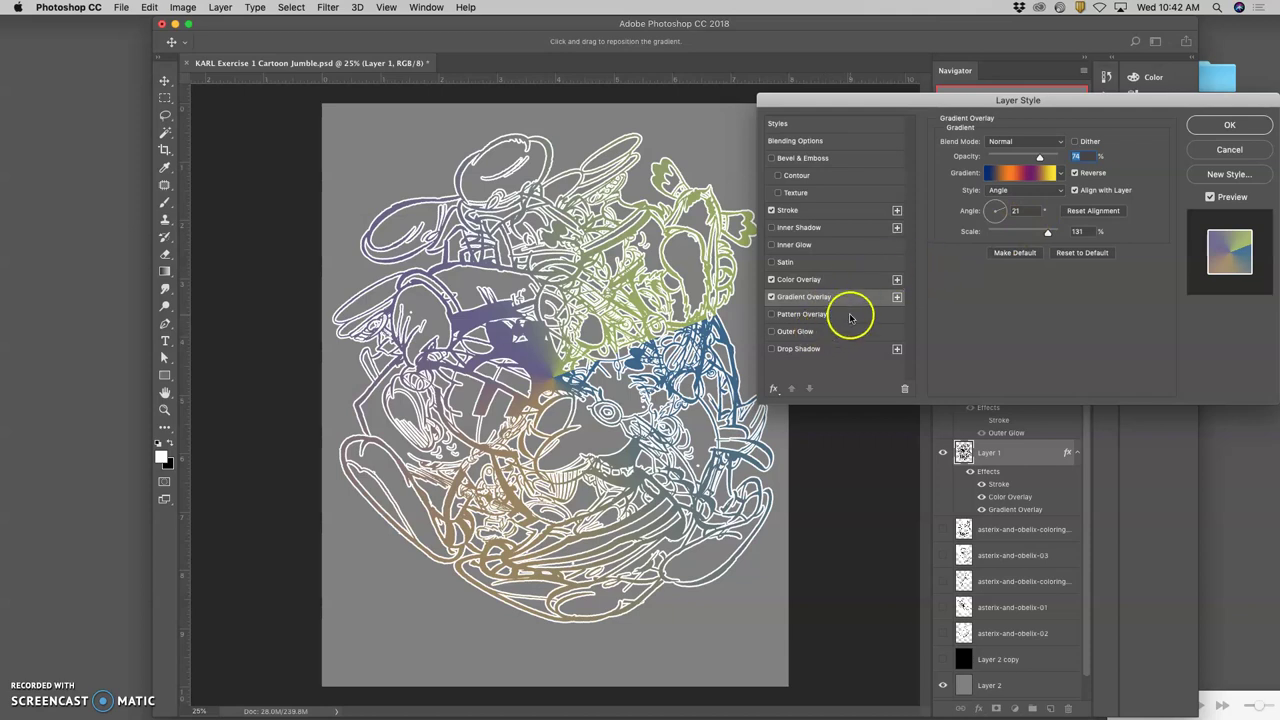
click(1029, 191)
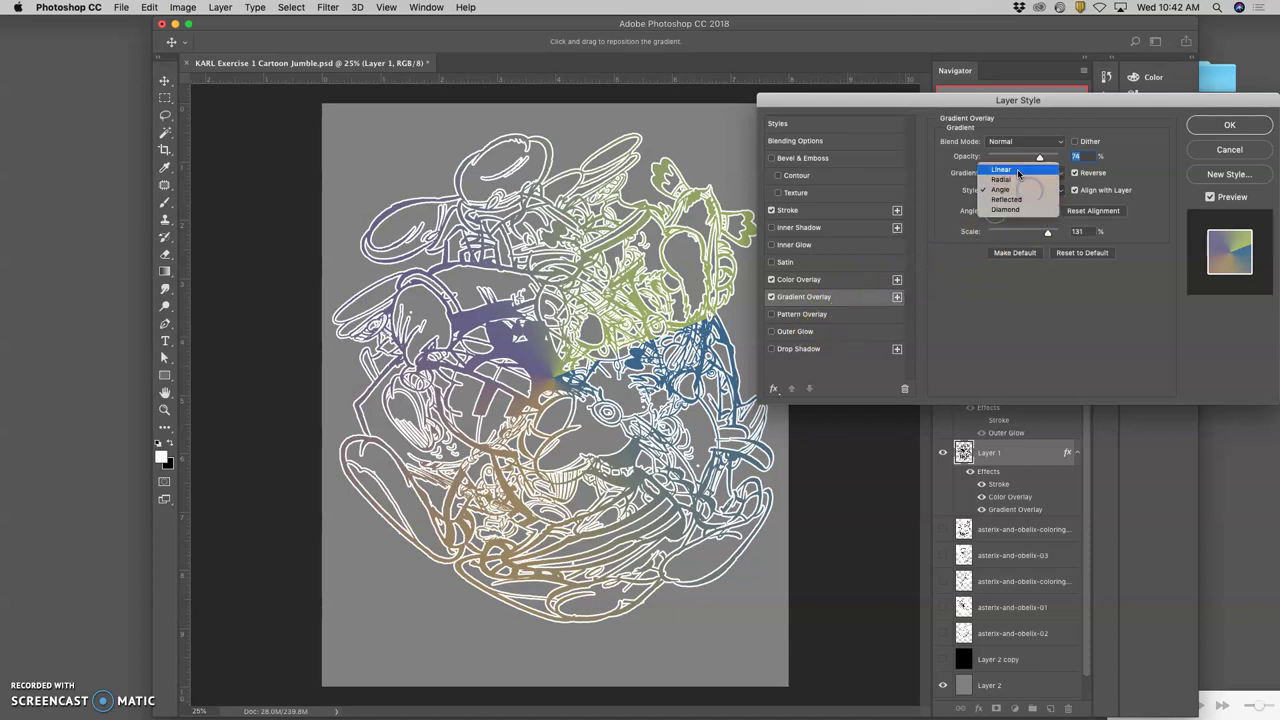
click(1003, 169)
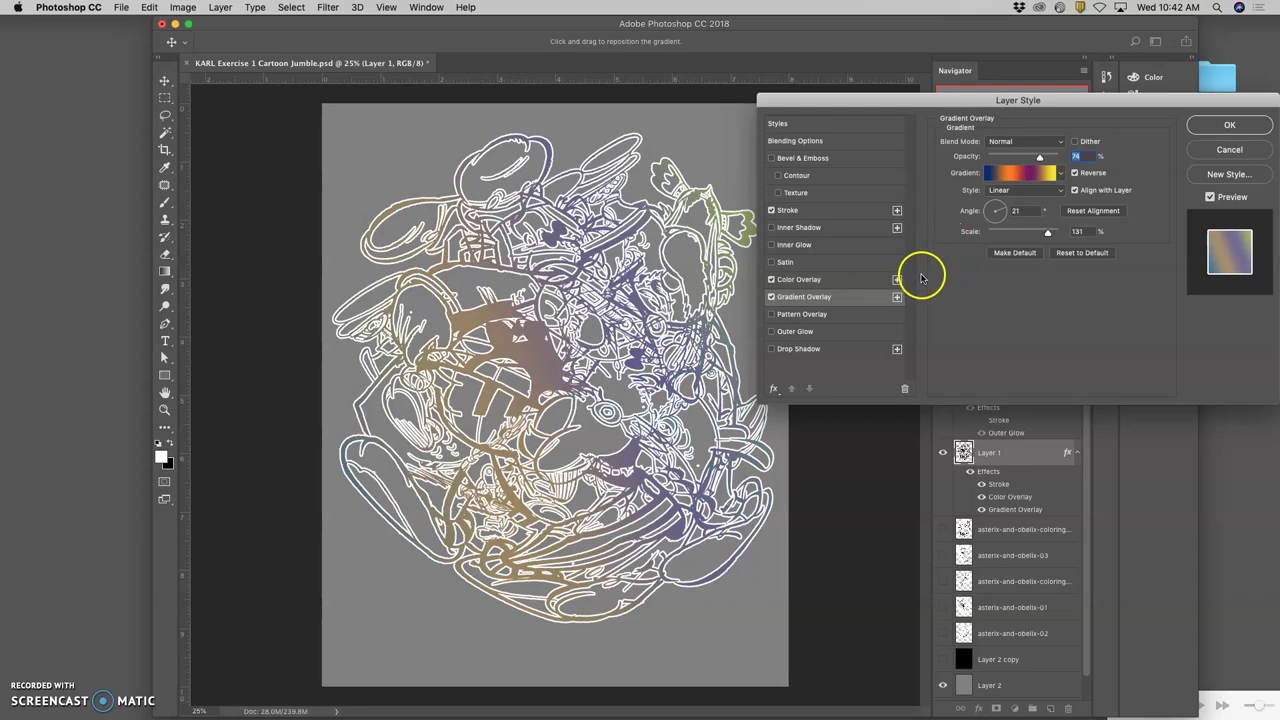
click(1234, 128)
Hide the grey Layer 2 and black Layer 2 copy backgrounds, leaving the artwork on transparency
scroll(986, 608, down, 2)
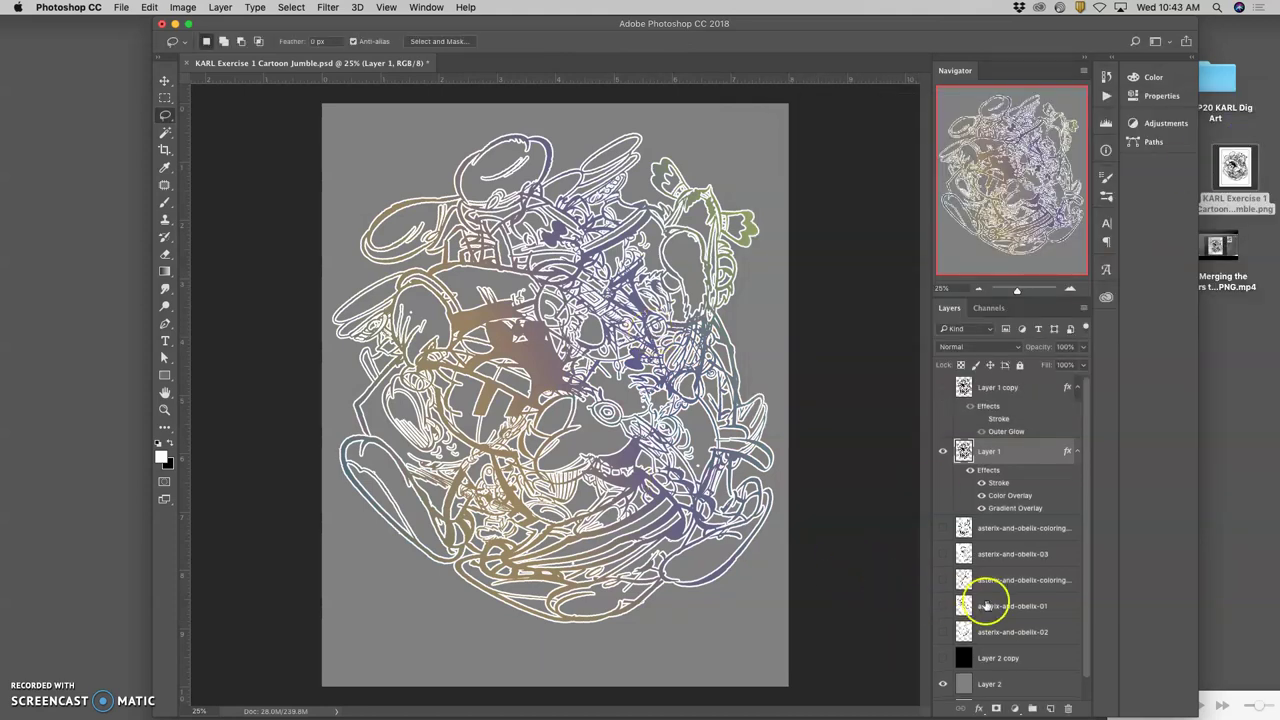
click(943, 661)
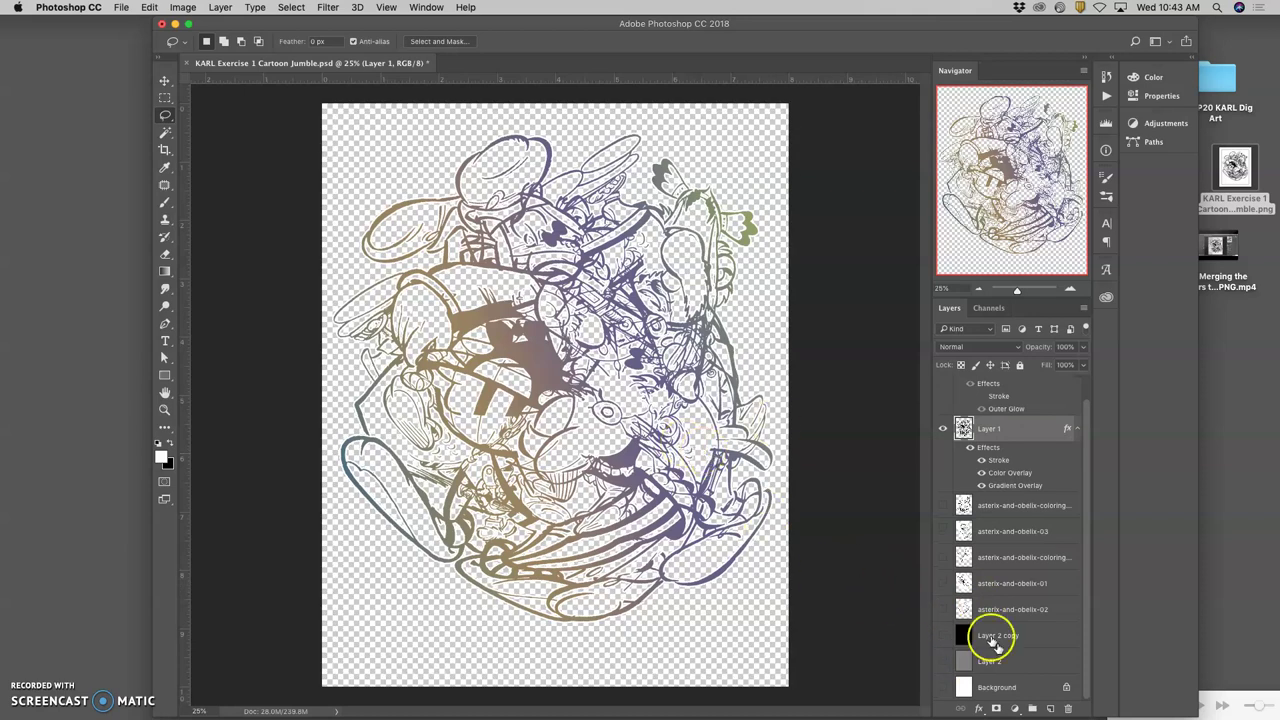
scroll(1015, 505, up, 1)
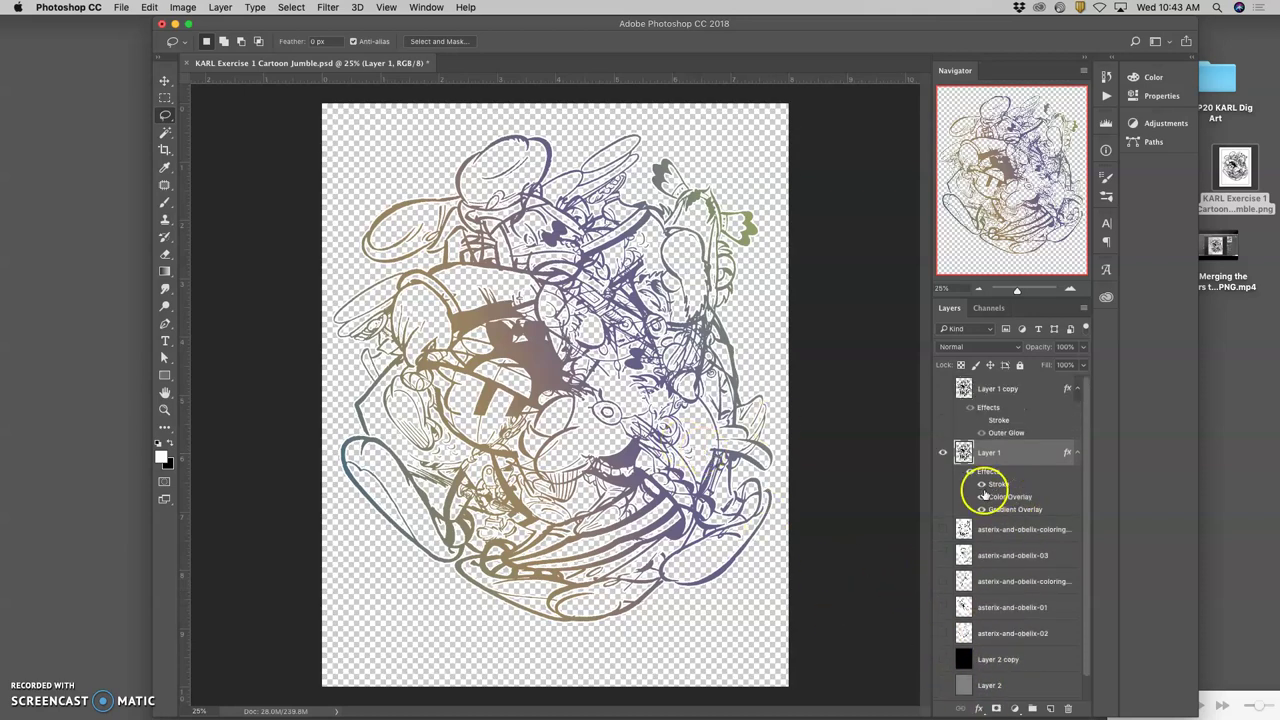
click(944, 661)
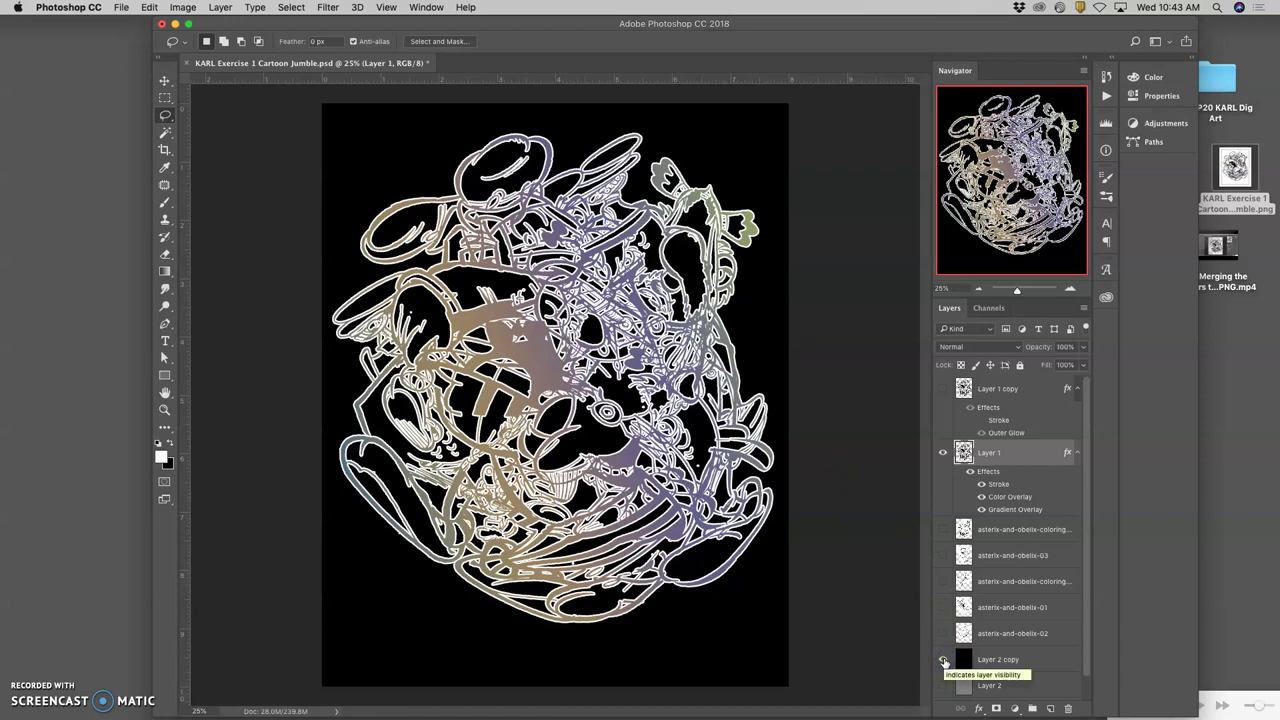
click(944, 661)
click(944, 661)
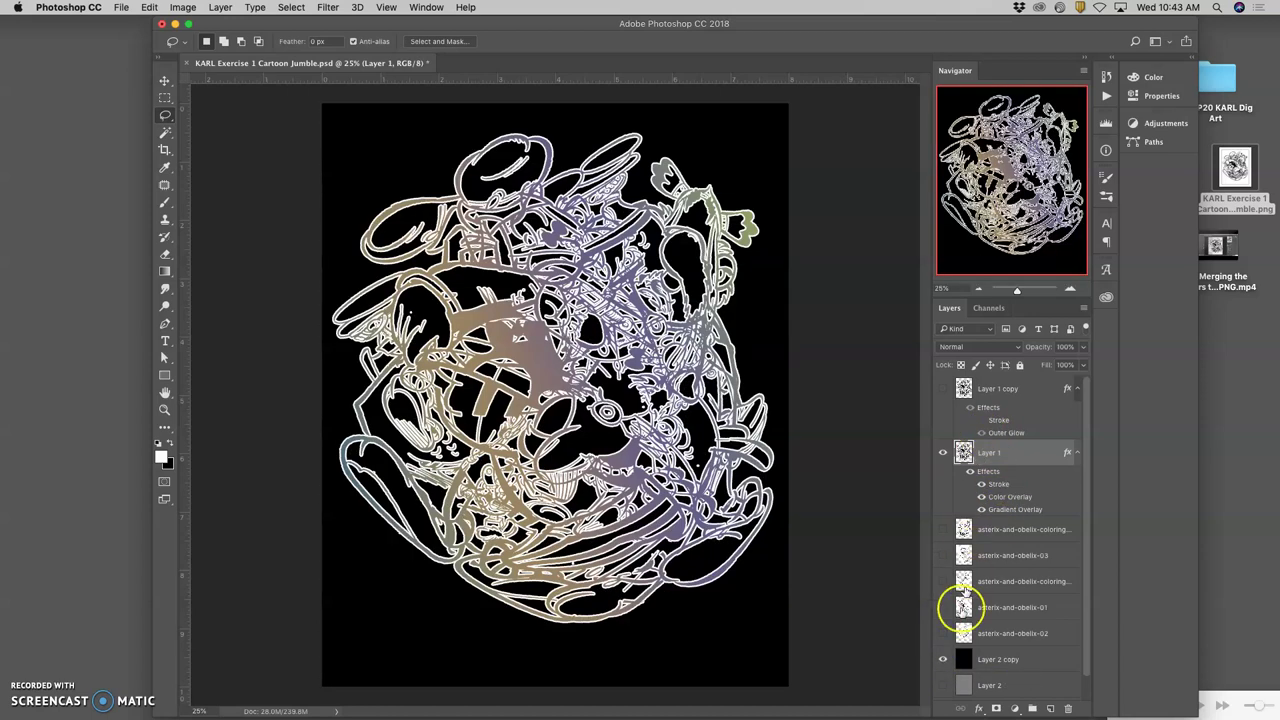
click(942, 660)
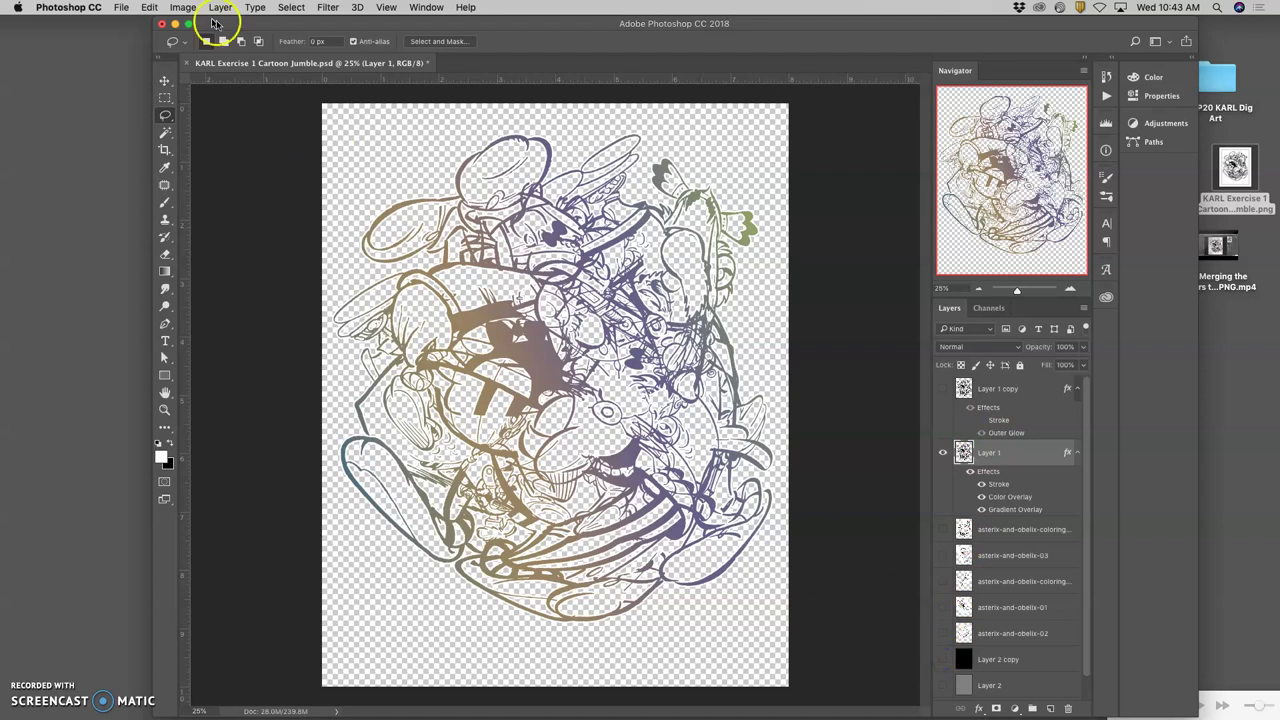
click(118, 7)
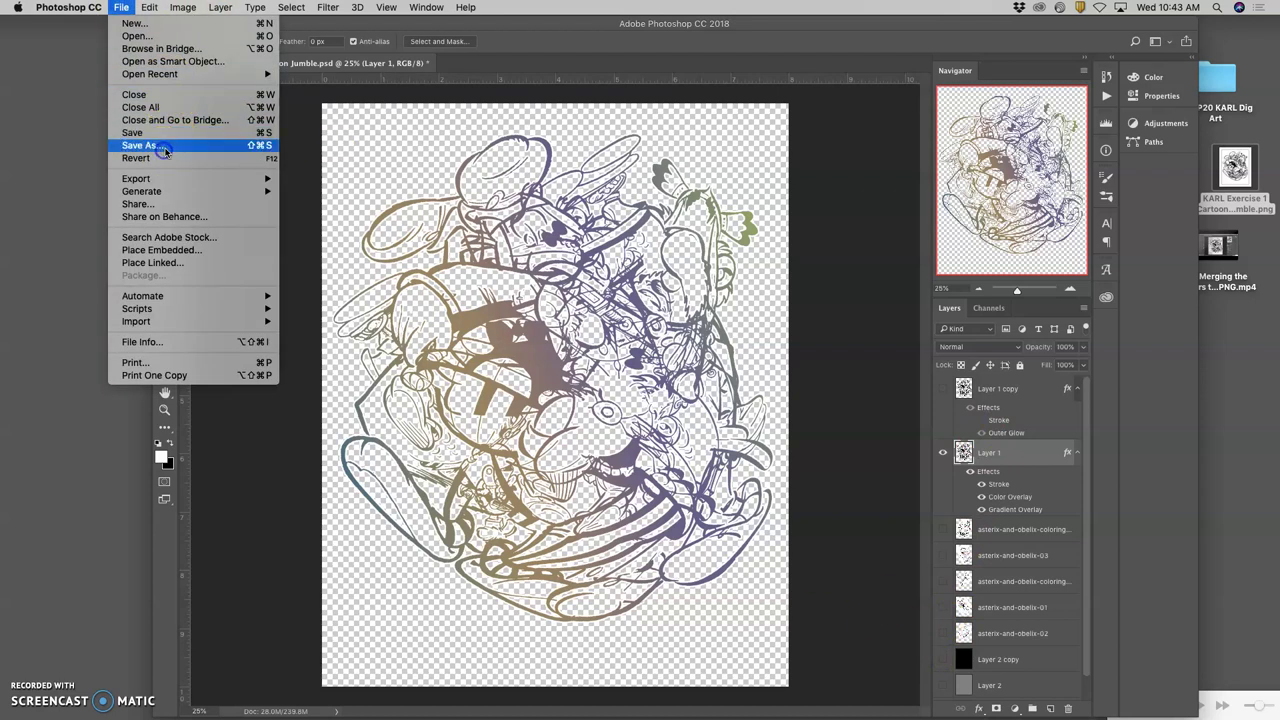
Save a copy of the document as PNG to the Desktop
click(548, 174)
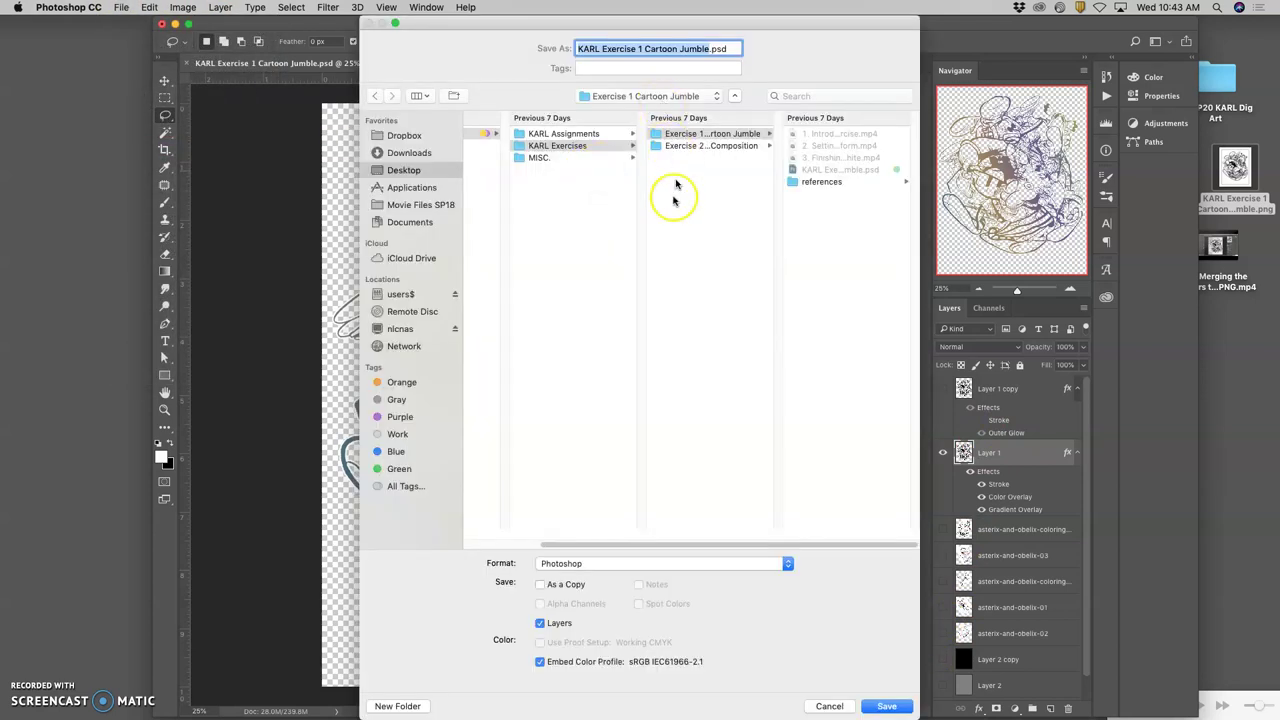
key(super+shift+d)
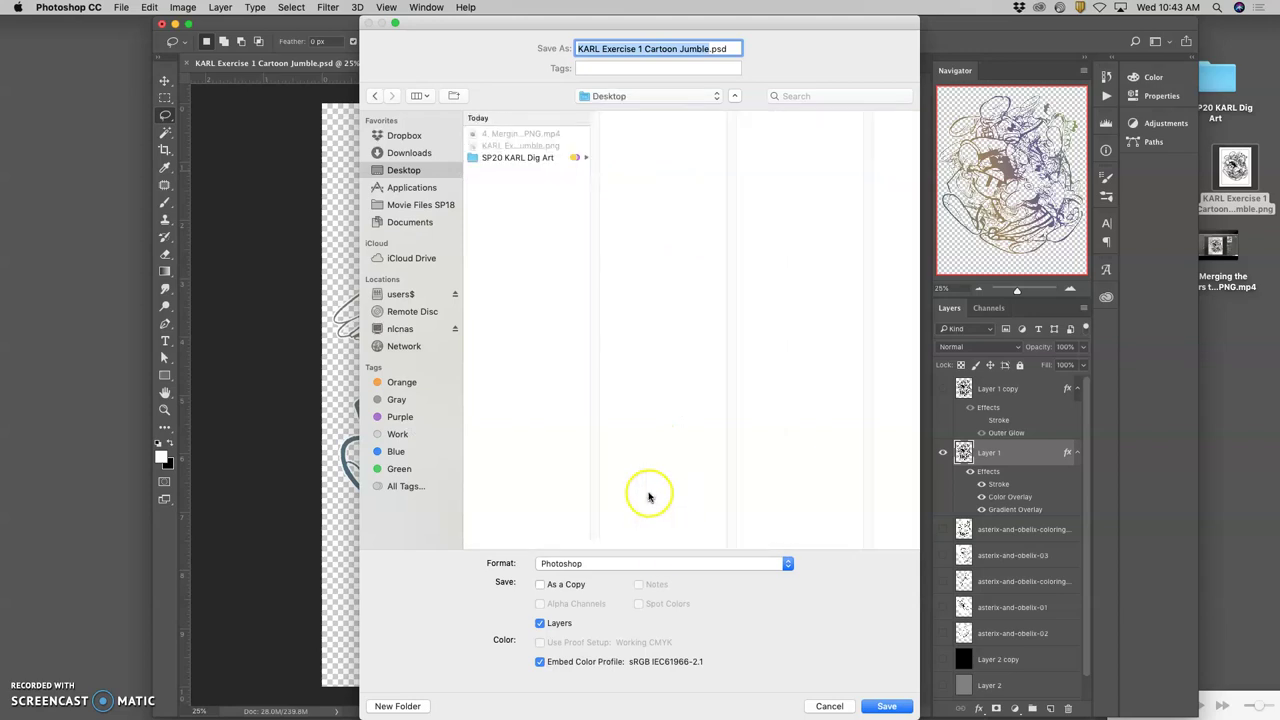
click(638, 565)
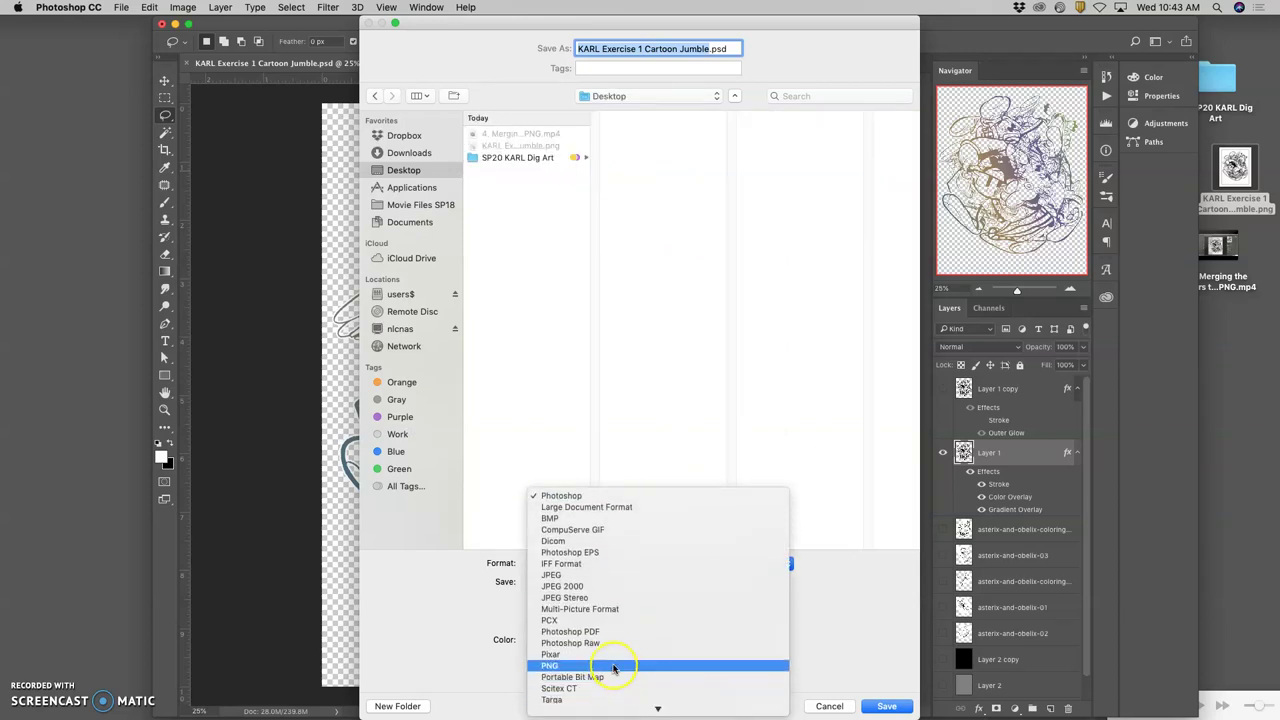
click(614, 672)
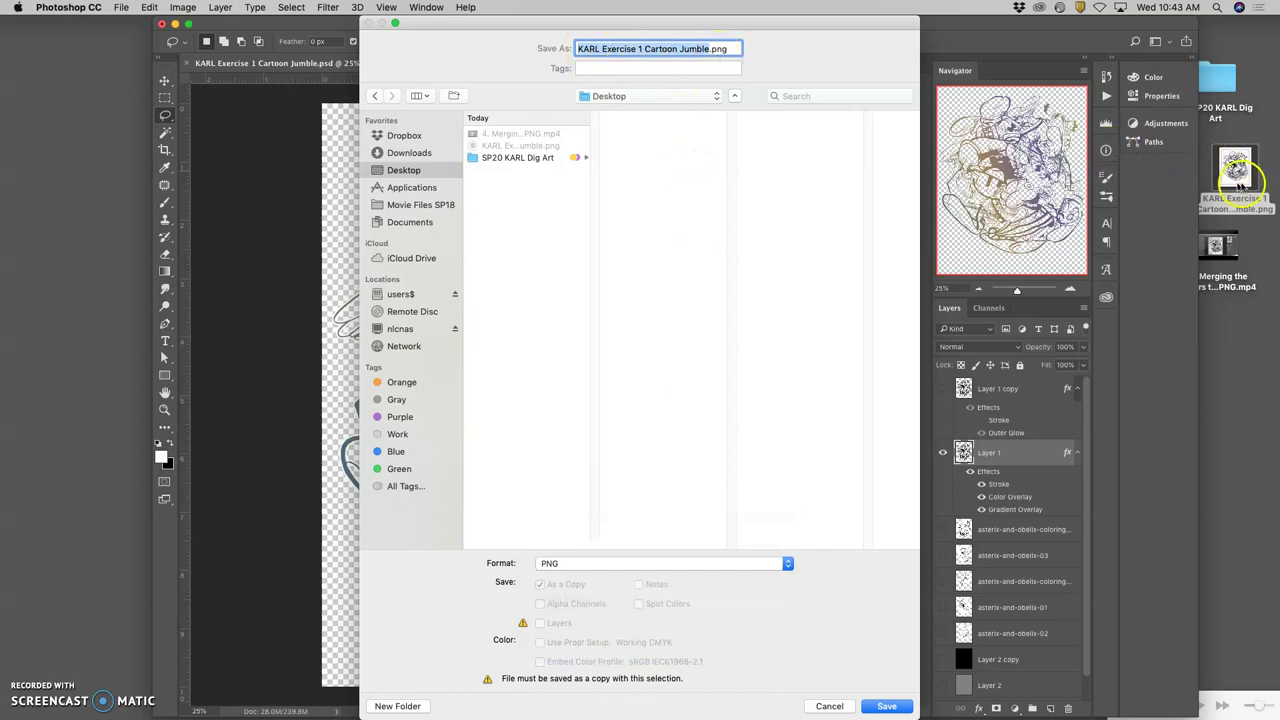
click(893, 706)
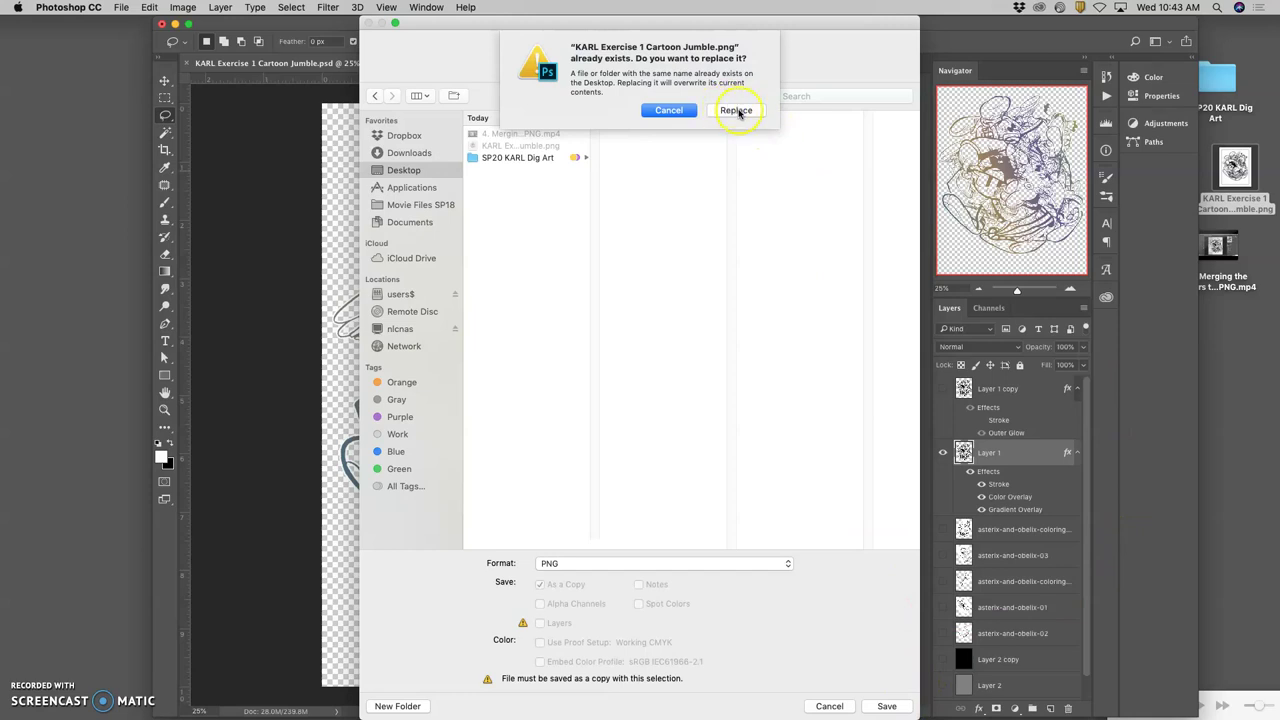
Avoid replacing the existing PNG, add -color-1 to the name, and accept the PNG options
click(679, 111)
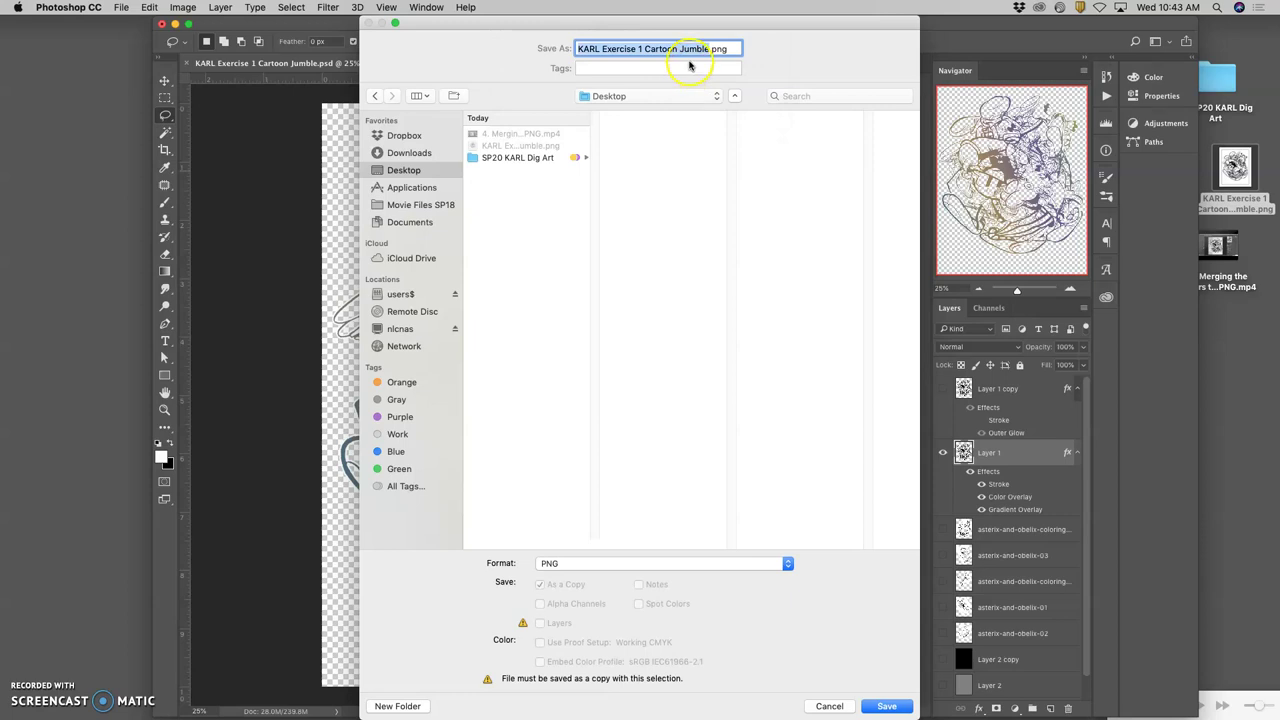
click(708, 49)
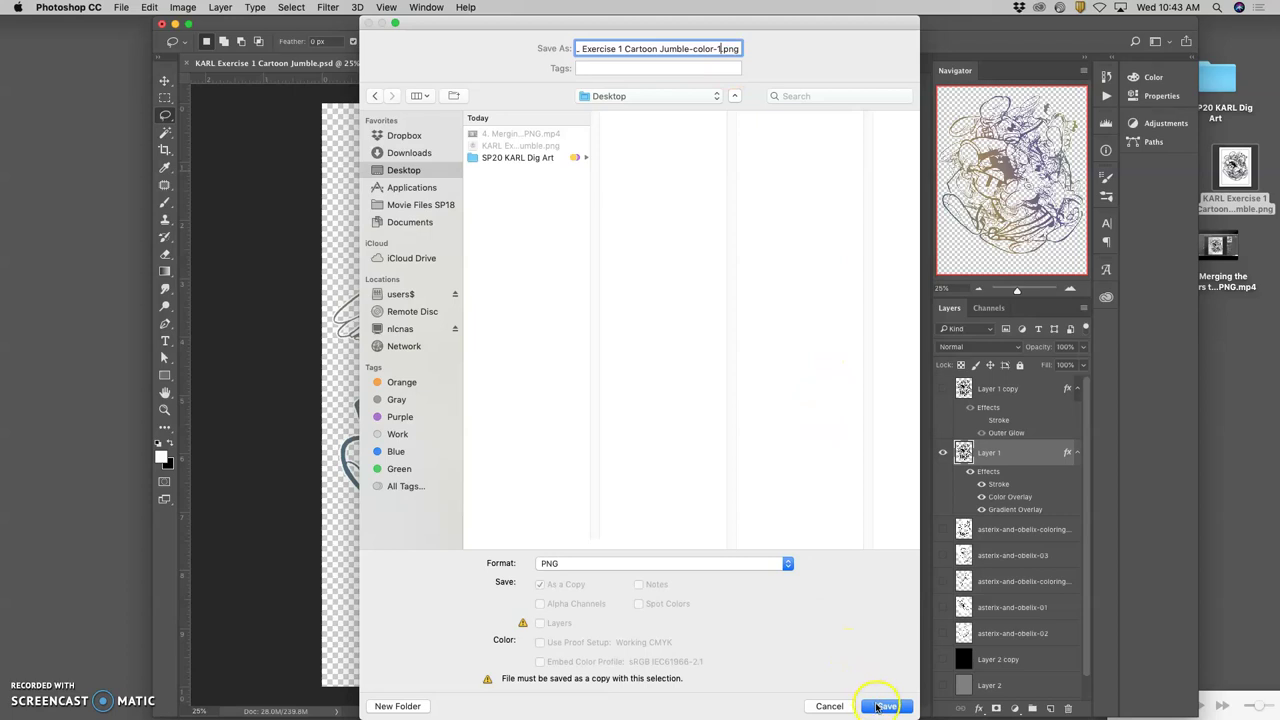
key(Return)
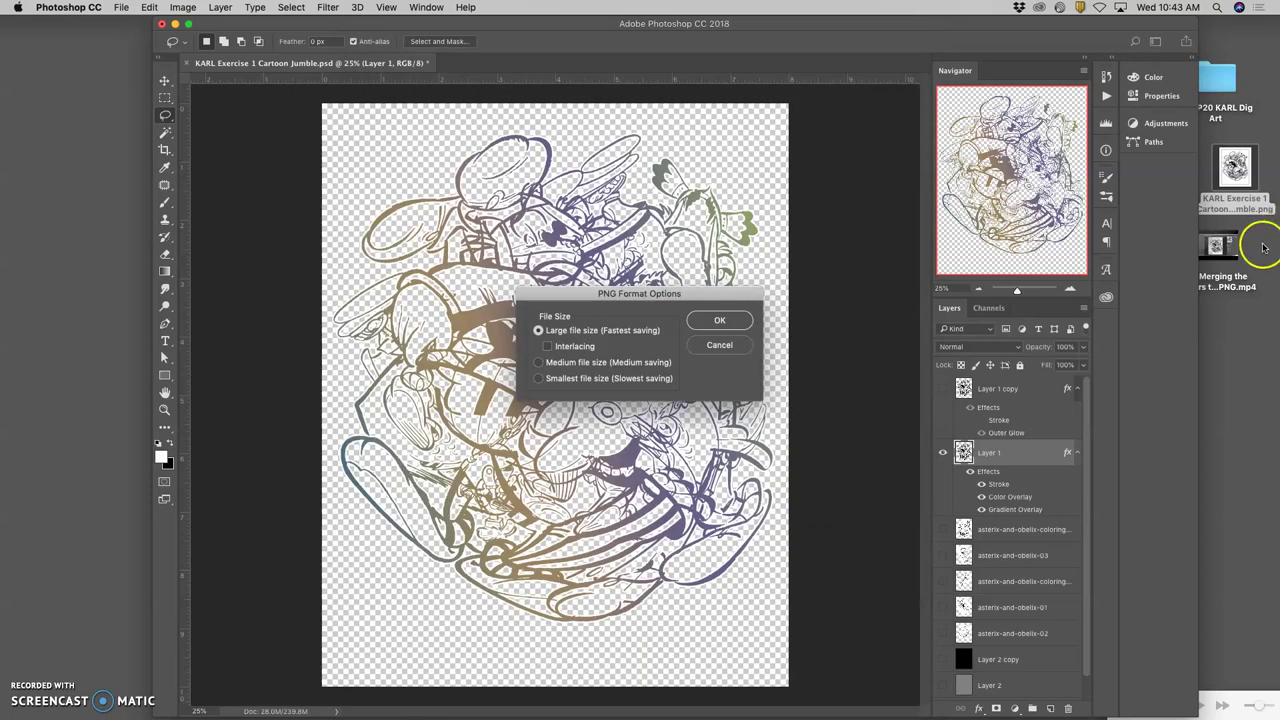
click(745, 320)
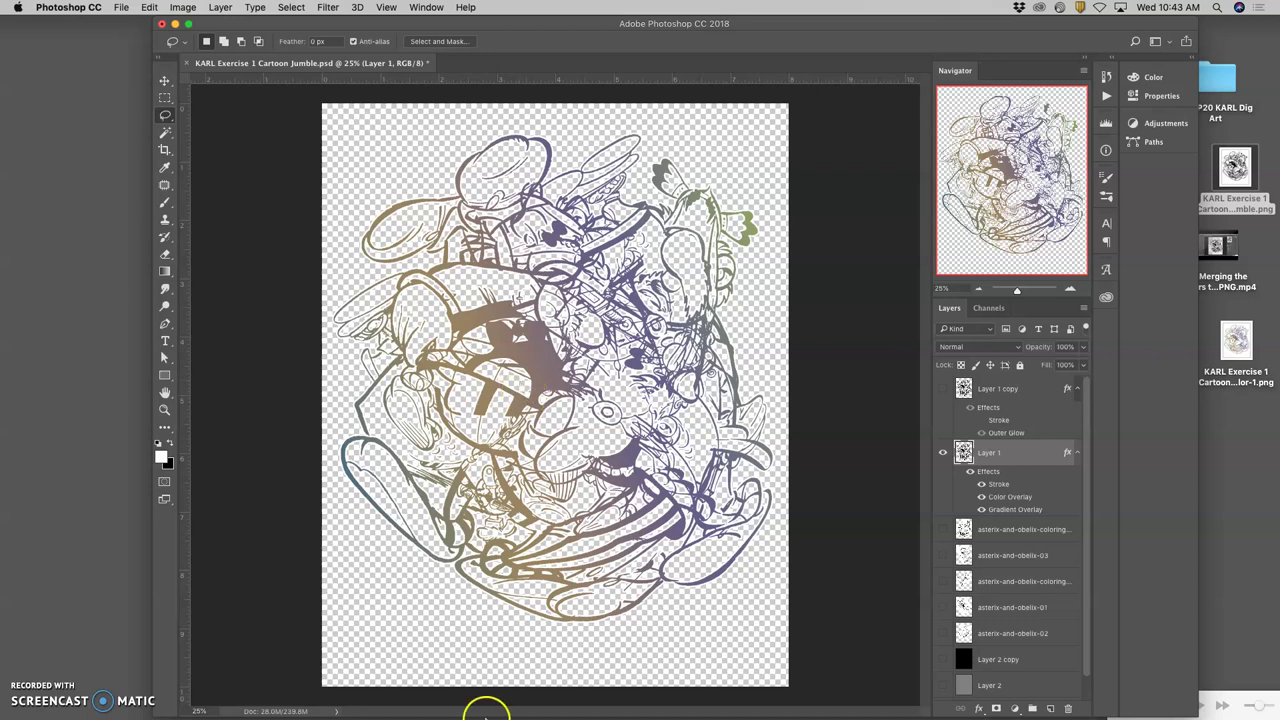
mouse_move(485, 712)
In Chrome, search Google for 'old asterix comic'
click(199, 700)
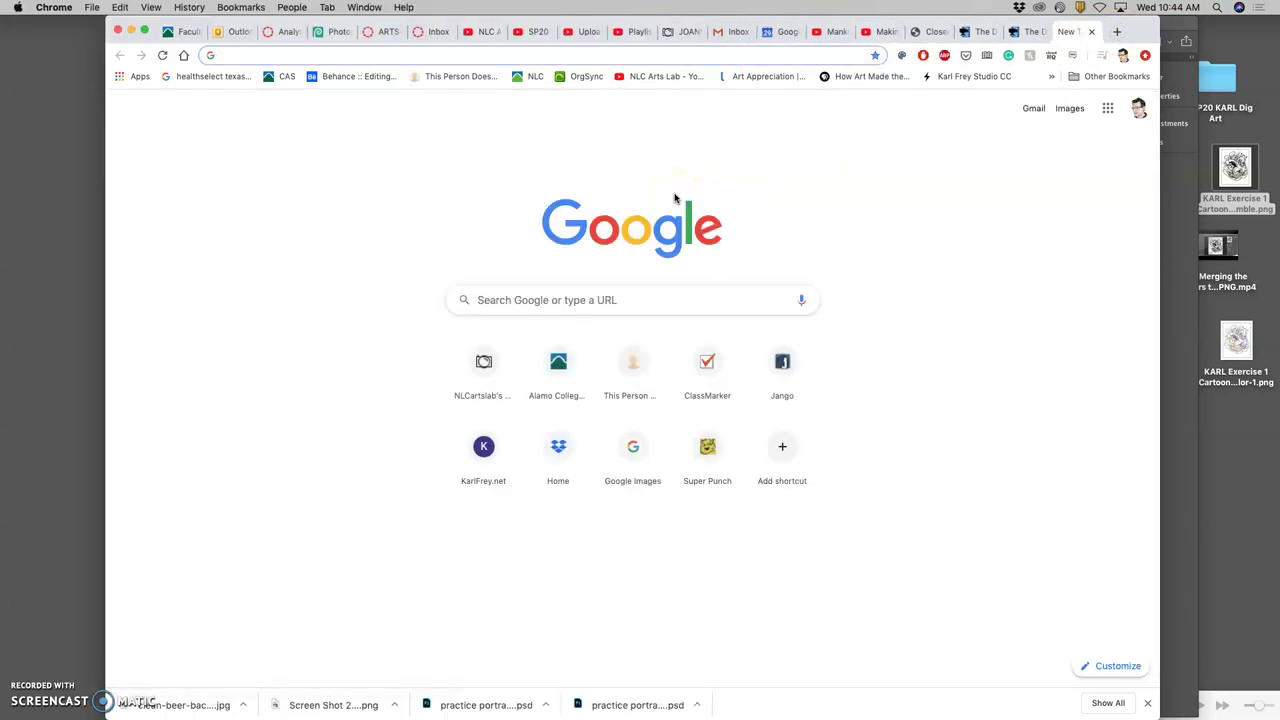
text(old)
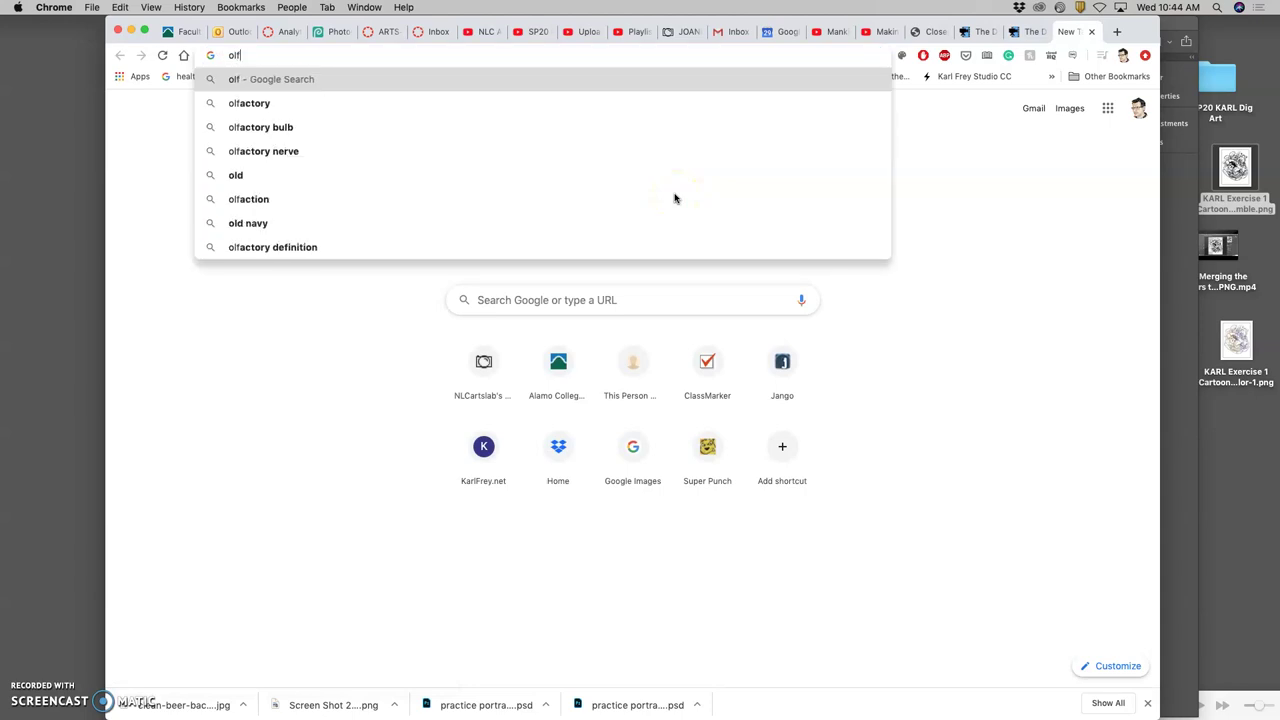
text(asterix comic)
key(Return)
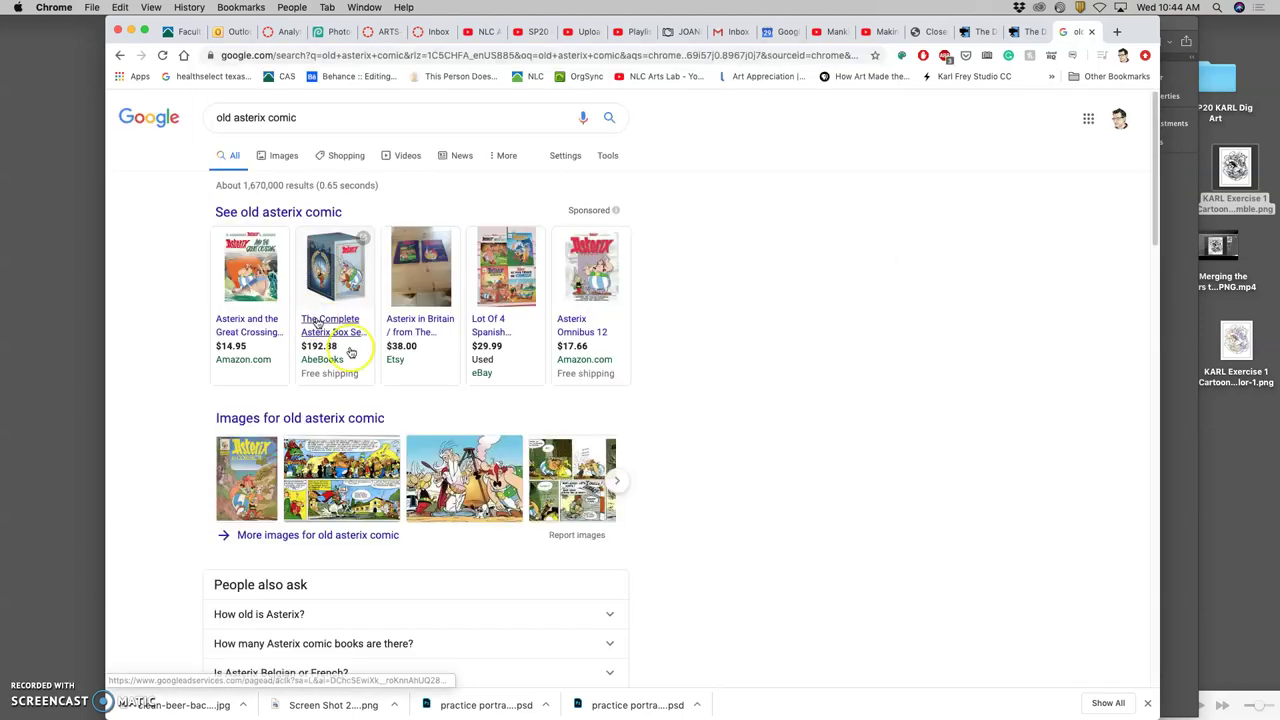
Show image results filtered to Large size
click(284, 157)
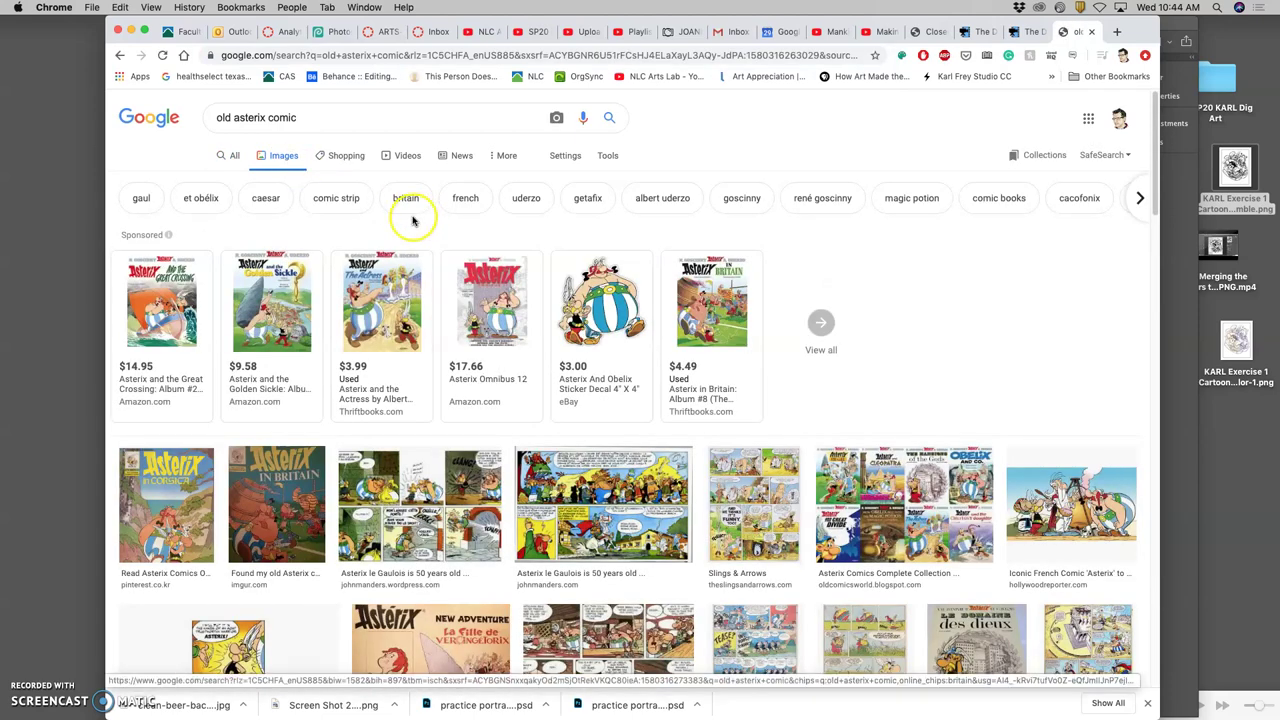
click(607, 157)
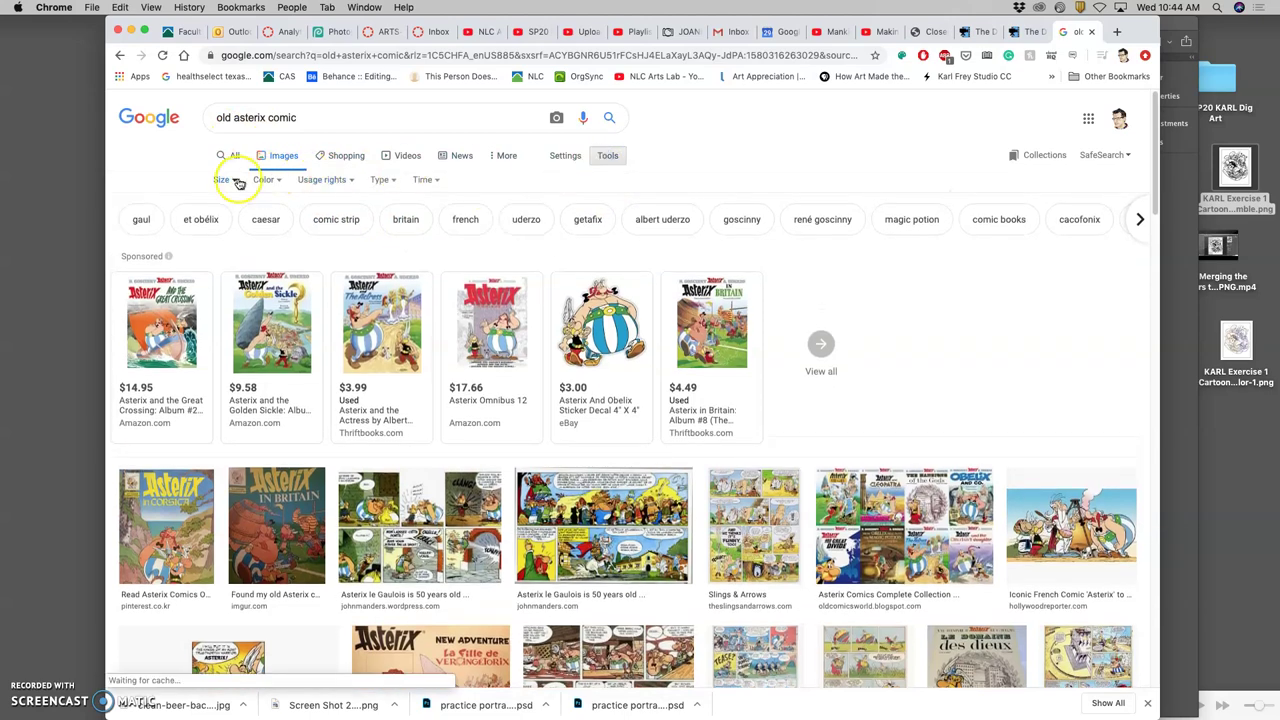
click(238, 183)
click(228, 218)
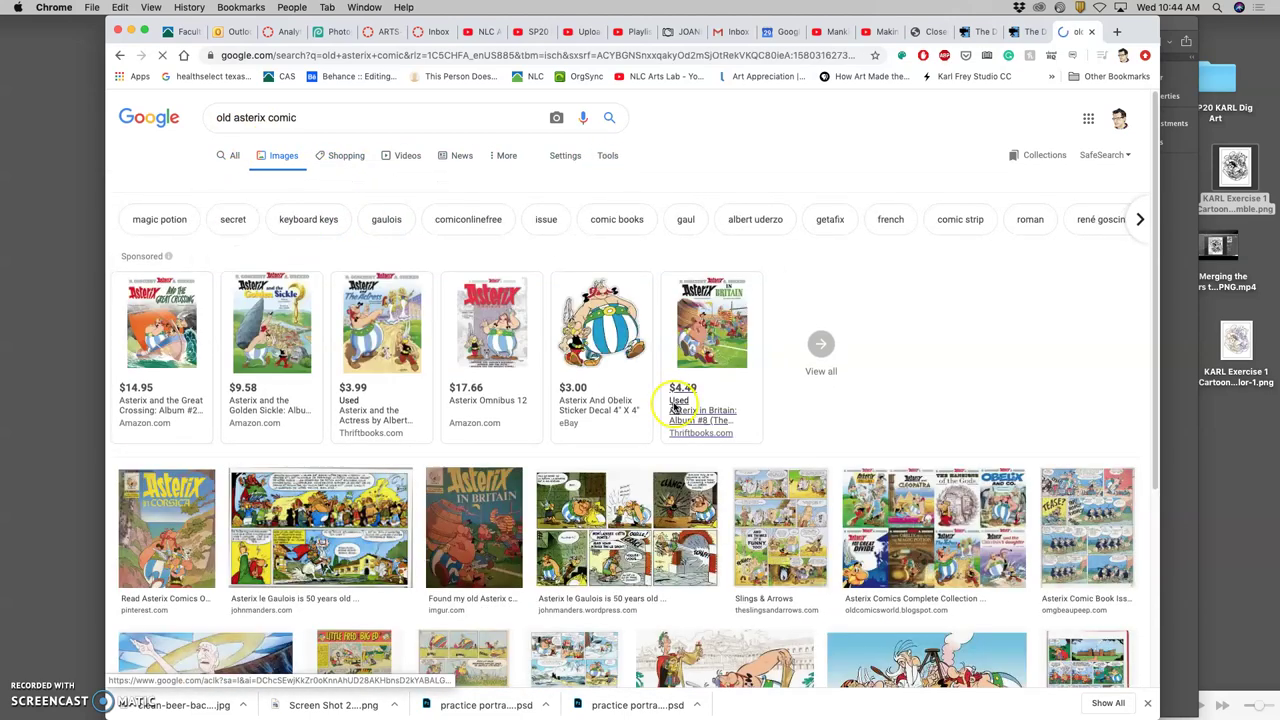
Scroll through the large Asterix image results and bring up options on a comic page result
scroll(675, 405, down, 5)
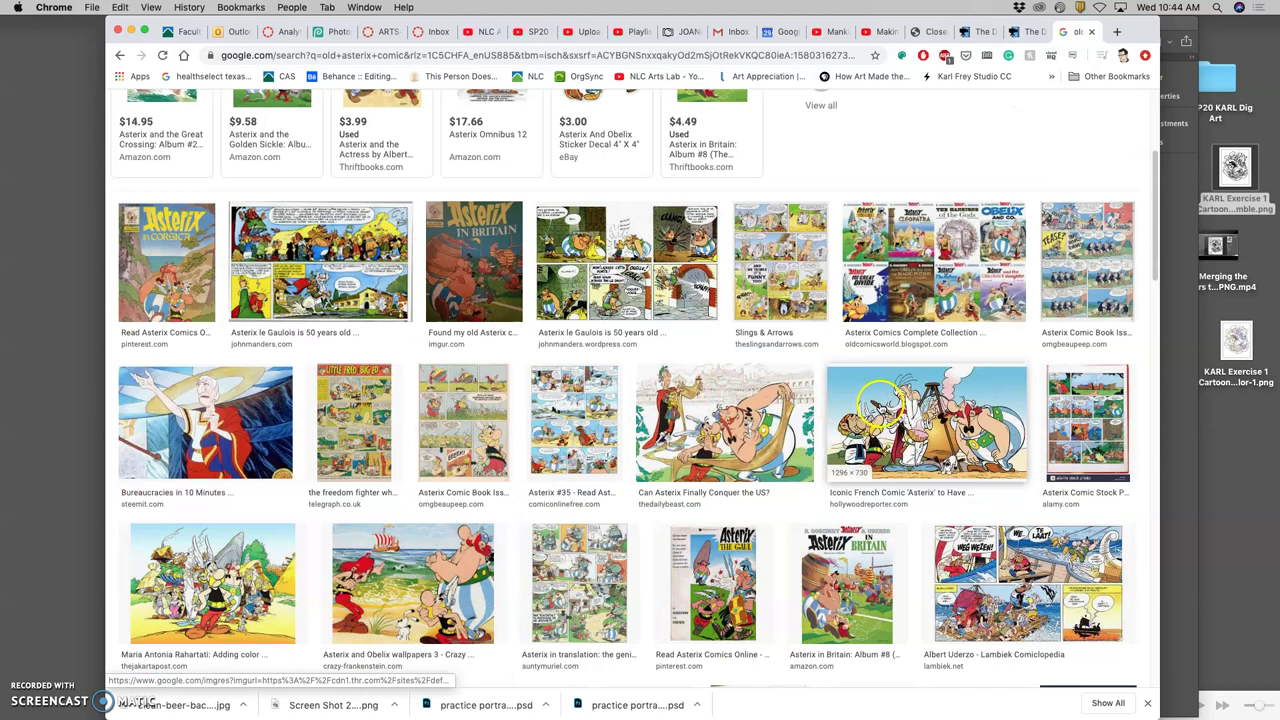
scroll(878, 405, down, 2)
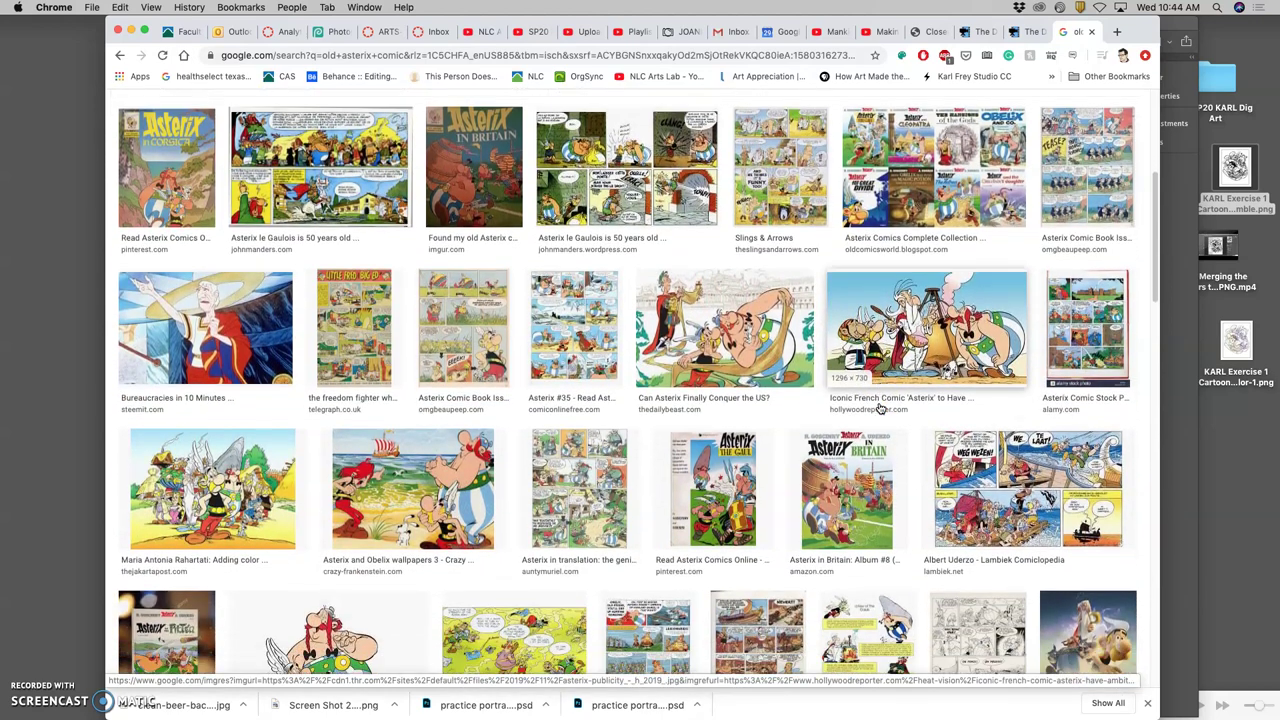
scroll(600, 440, down, 1)
click(455, 465)
scroll(450, 465, down, 2)
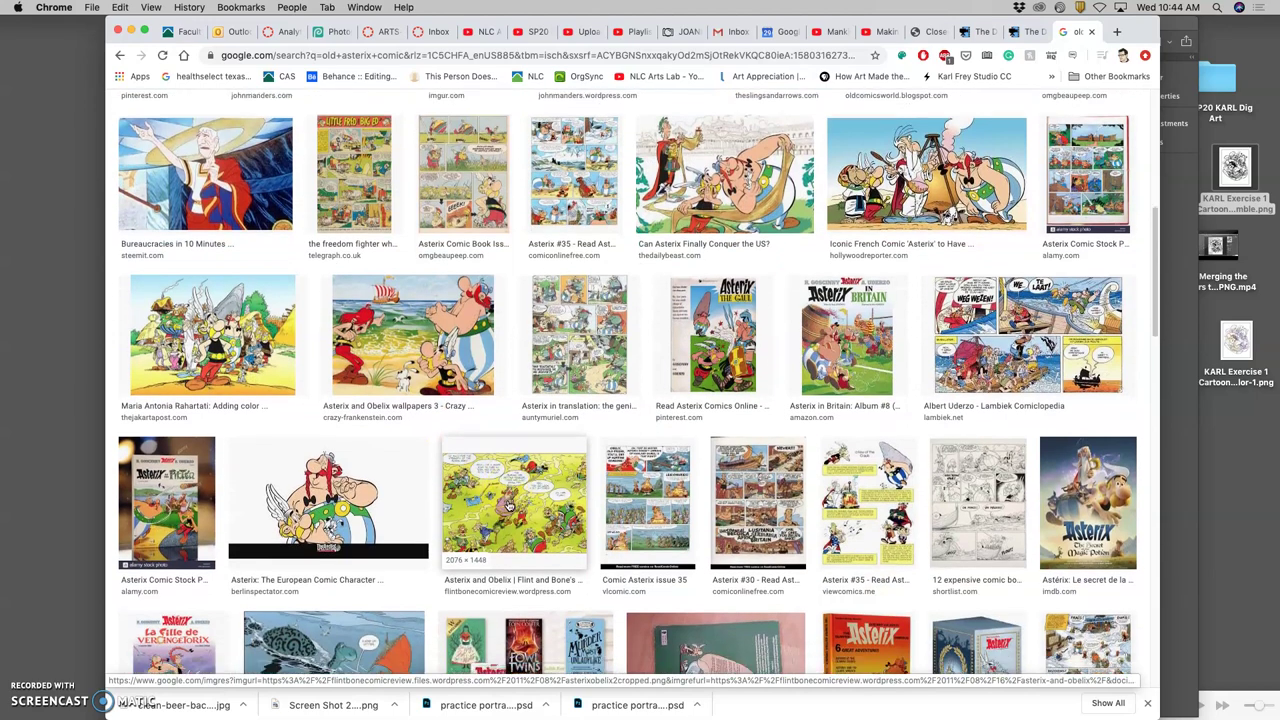
scroll(508, 507, down, 1)
scroll(508, 497, down, 10)
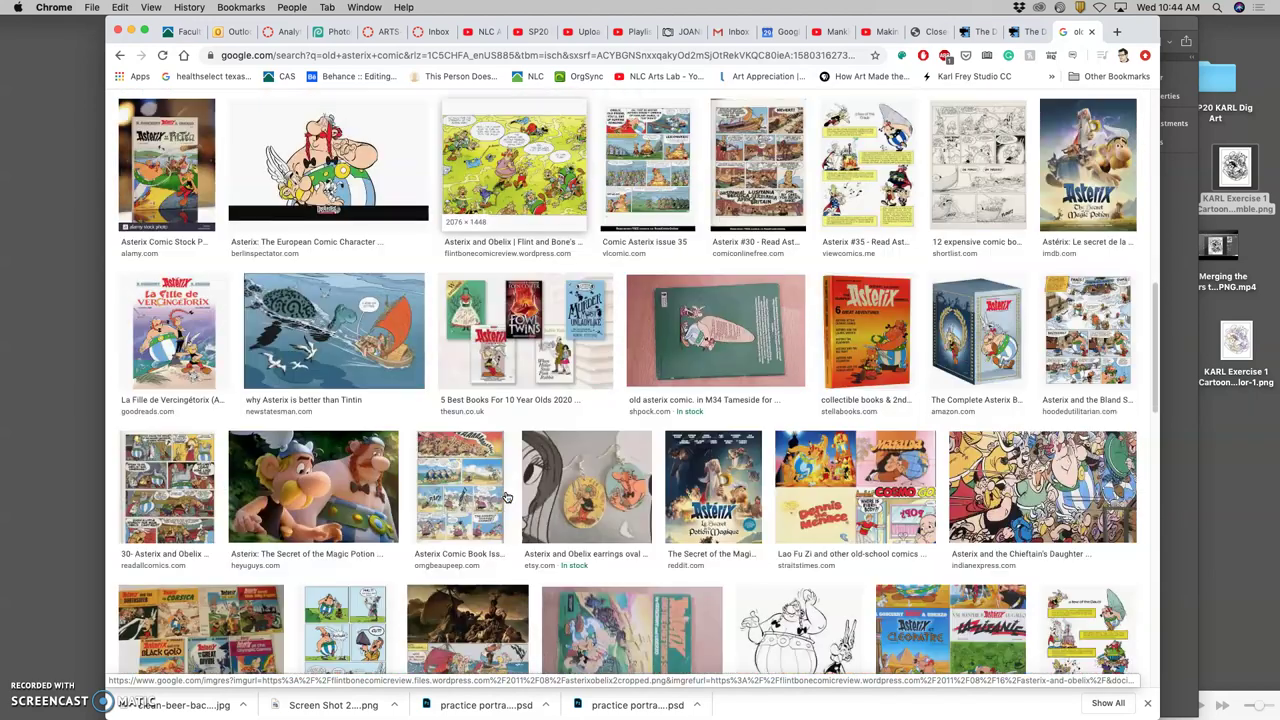
scroll(470, 497, down, 10)
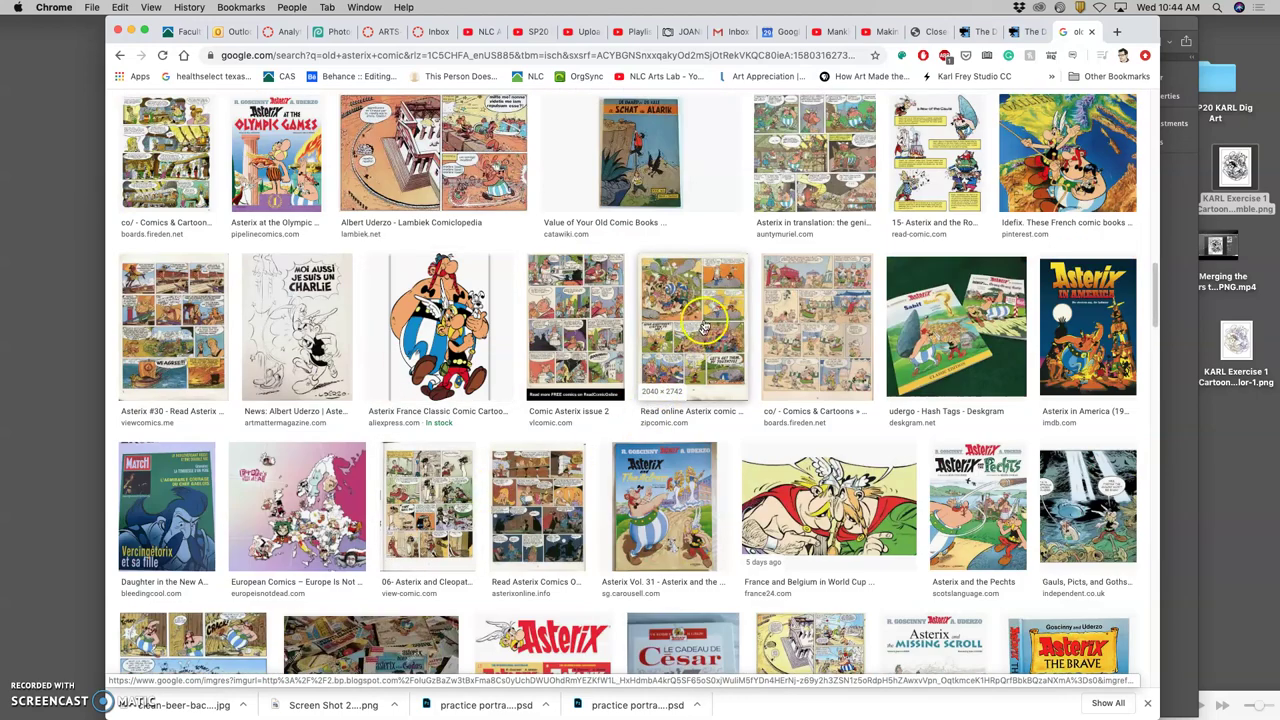
right_click(698, 328)
Open the Asterix comic image alone in a new tab at full size
click(748, 334)
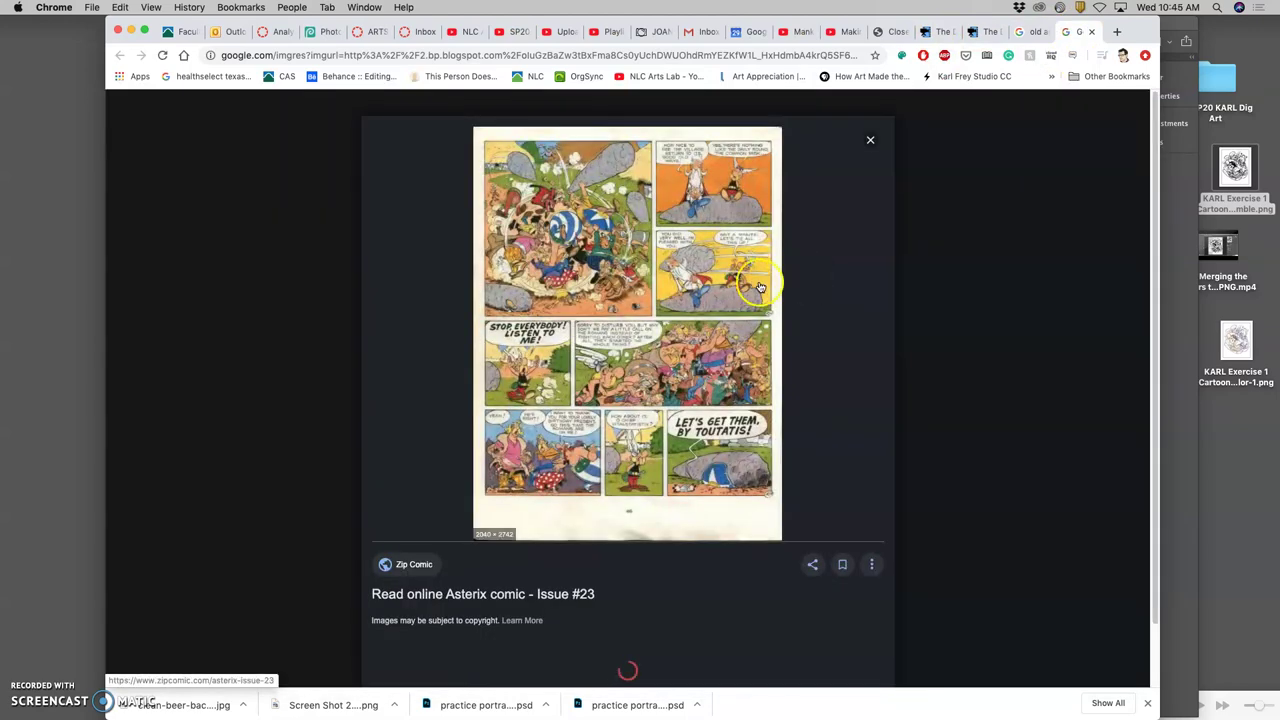
right_click(647, 288)
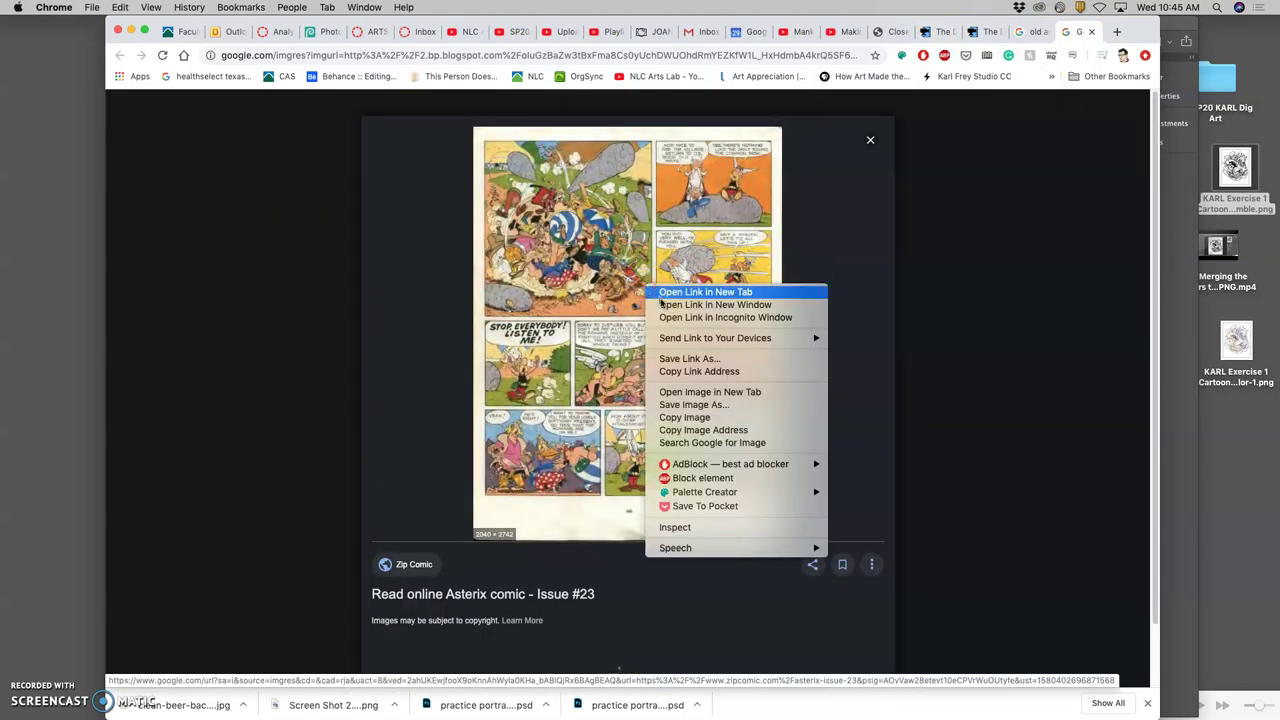
click(710, 397)
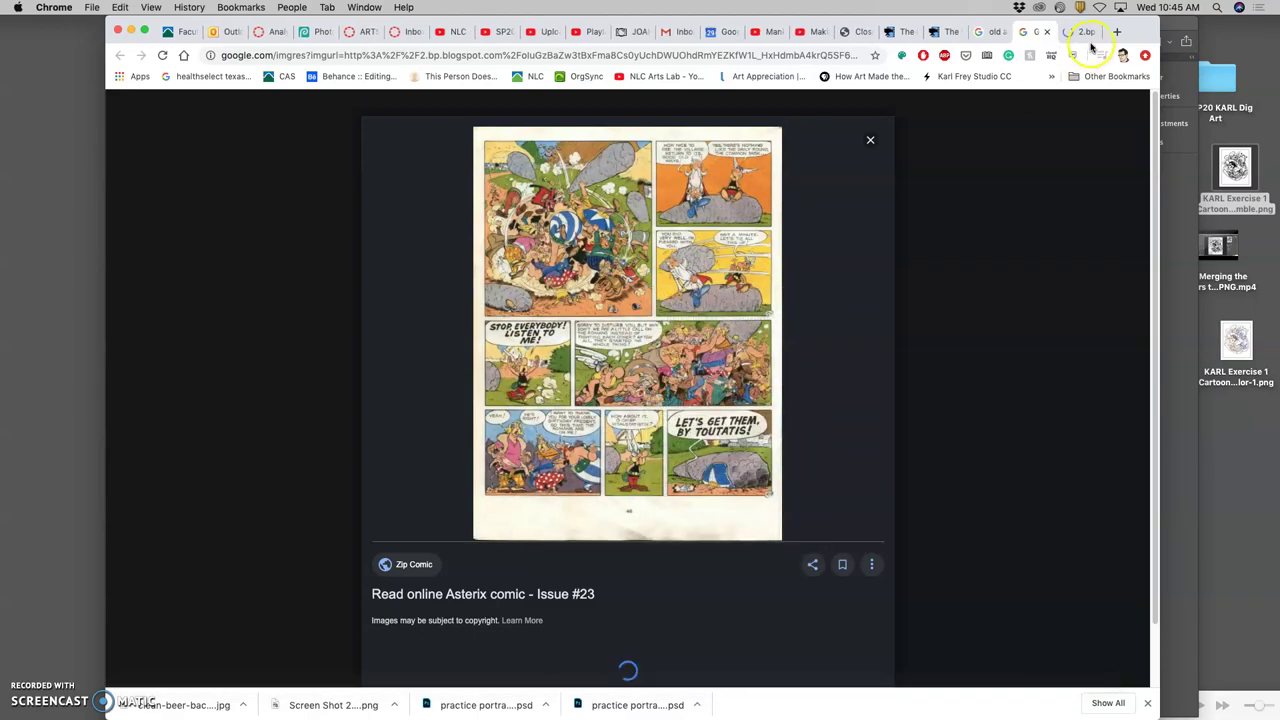
click(1078, 32)
click(687, 312)
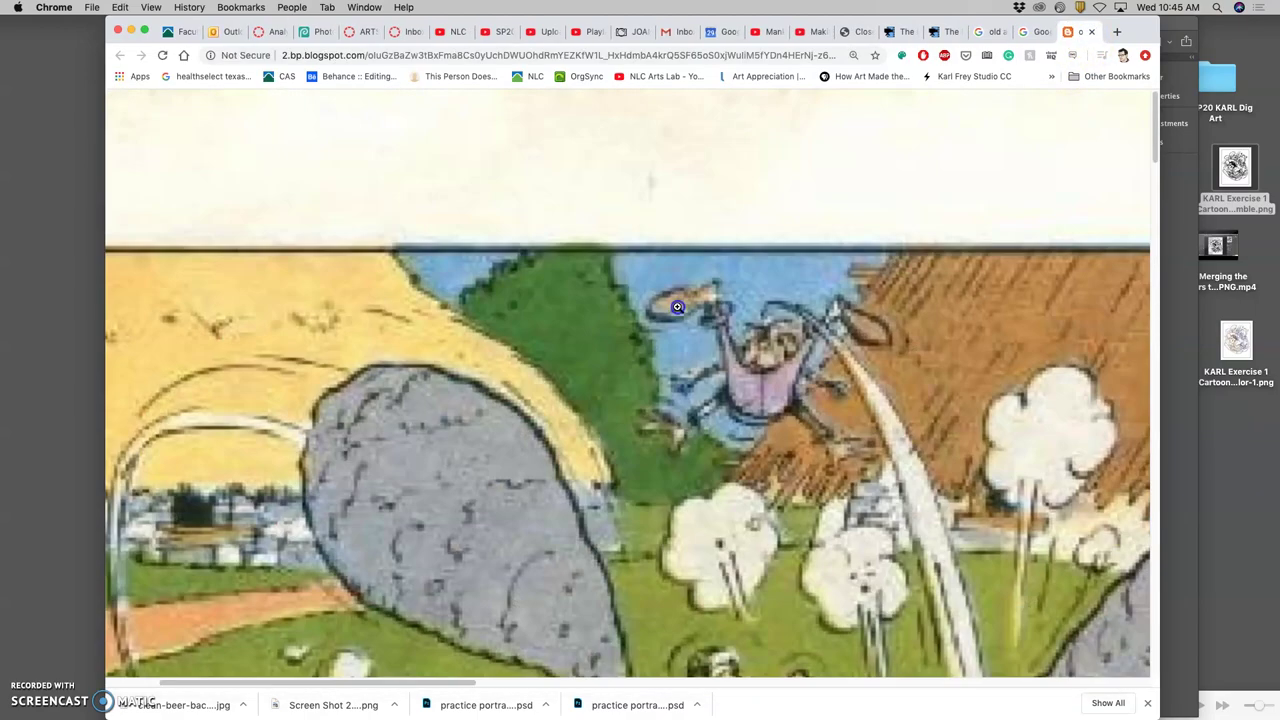
Scroll the comic page and drag the image onto the desktop to save a copy
scroll(685, 310, down, 6)
scroll(685, 305, down, 5)
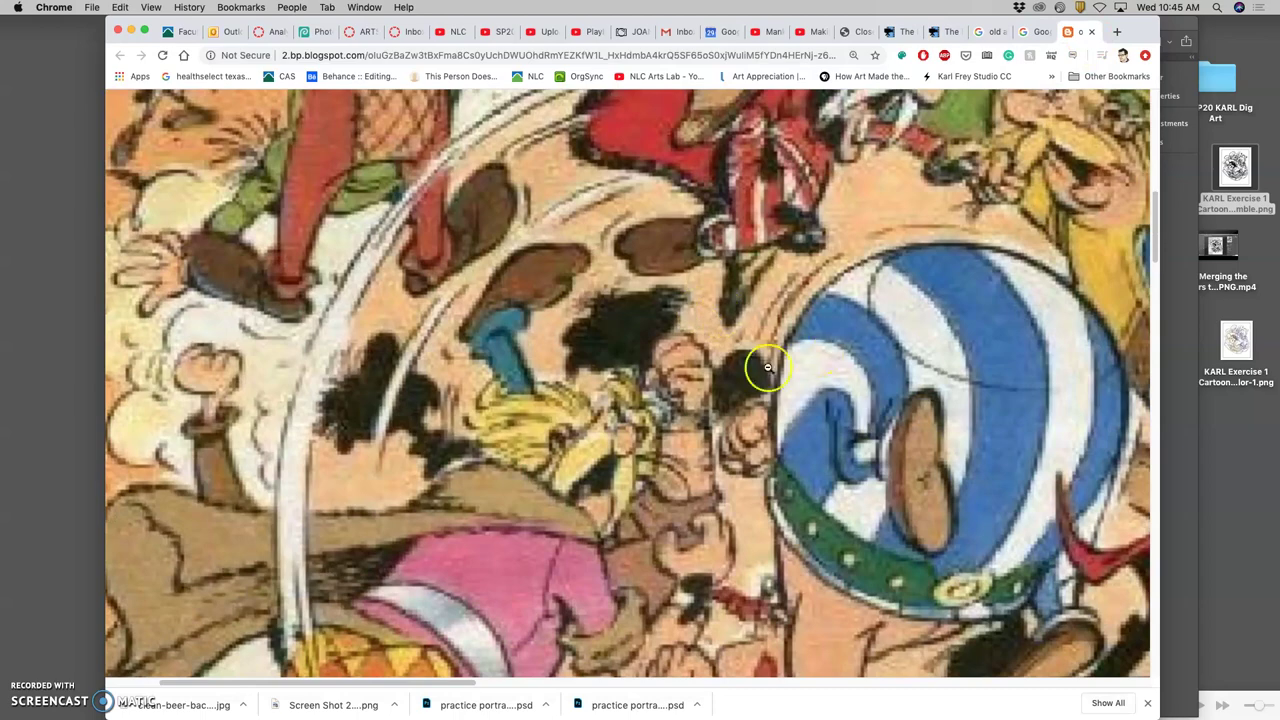
scroll(763, 366, down, 5)
scroll(815, 338, down, 10)
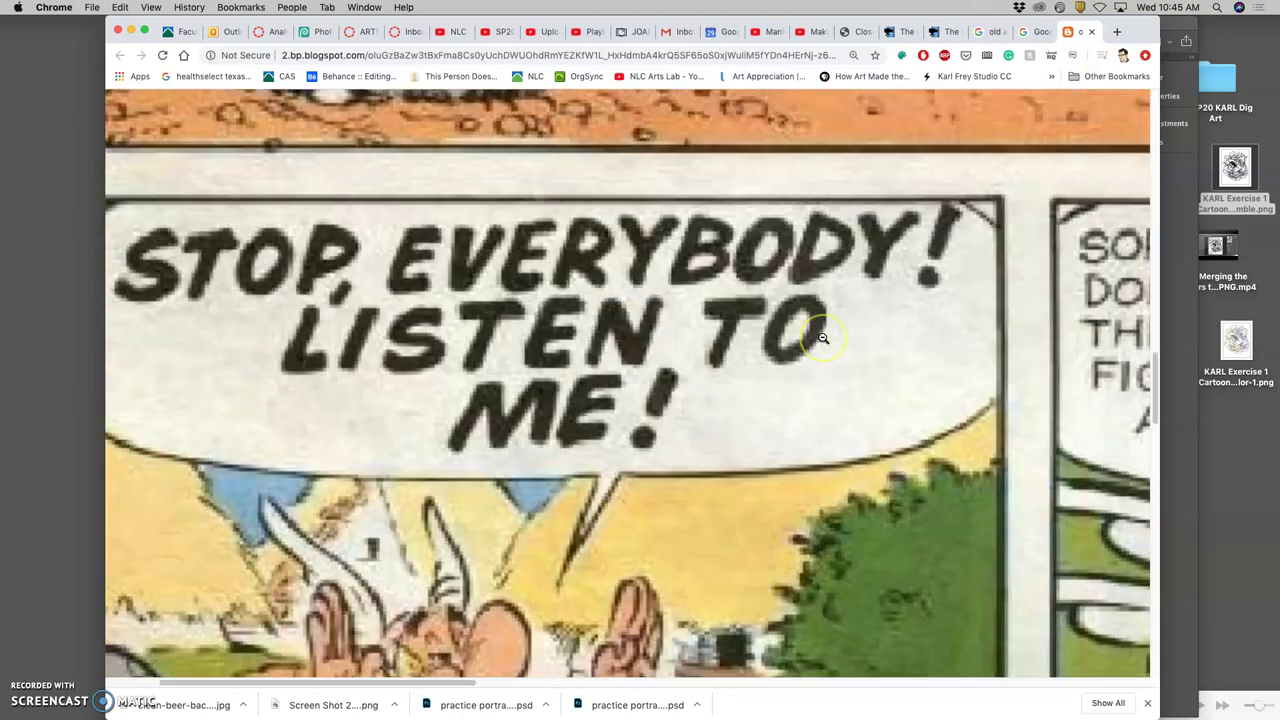
scroll(810, 337, down, 3)
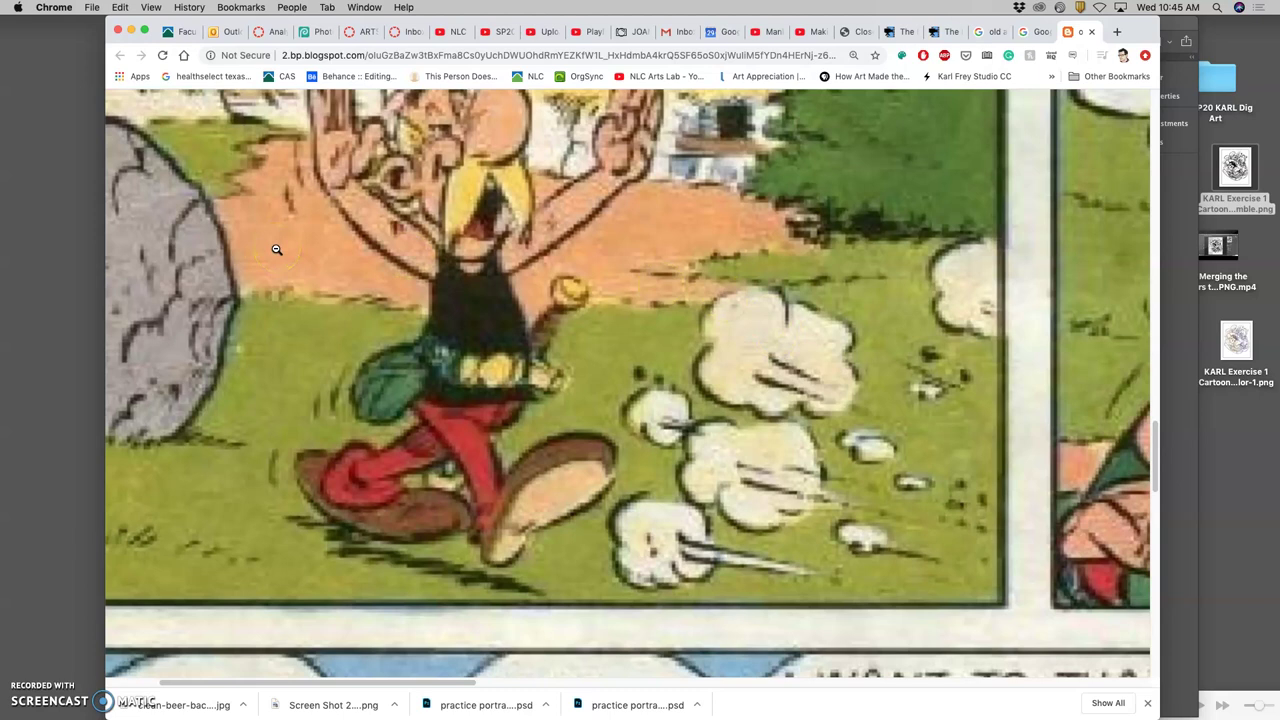
drag(275, 250, 80, 197)
Place the Asterix comic jpg from the desktop onto the canvas as a new layer and enlarge it
click(131, 31)
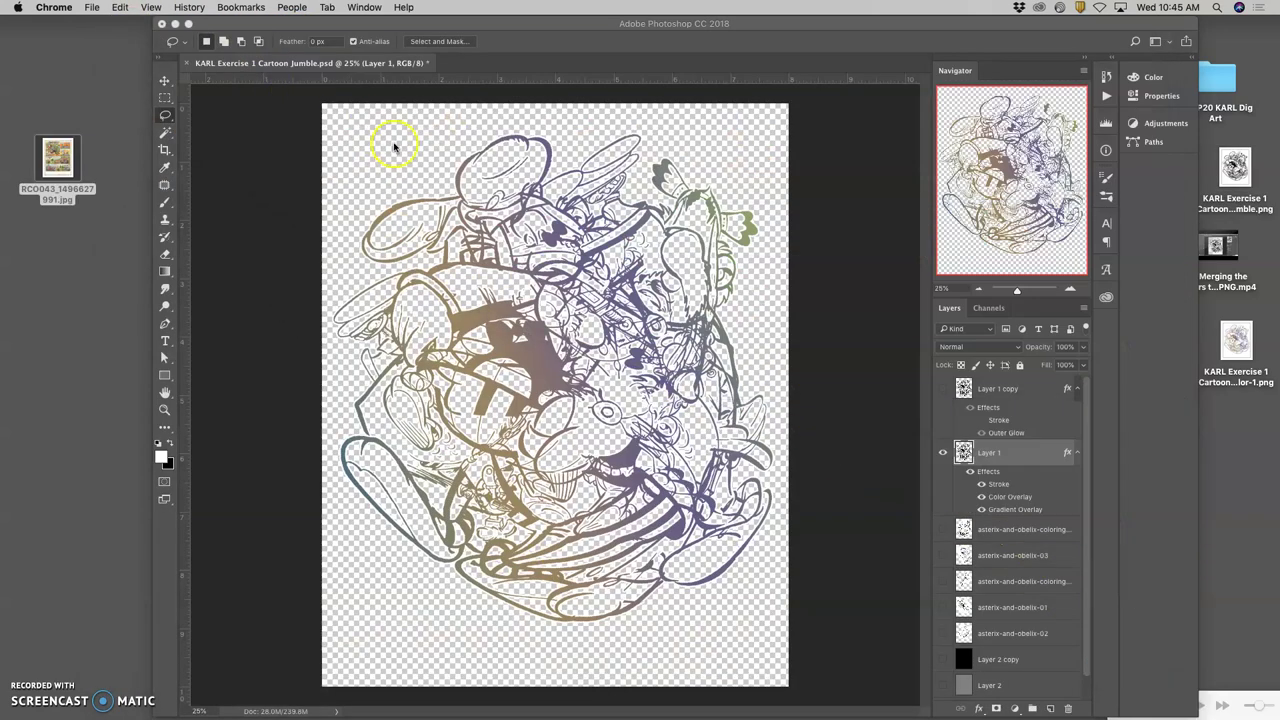
click(1030, 396)
drag(88, 158, 471, 348)
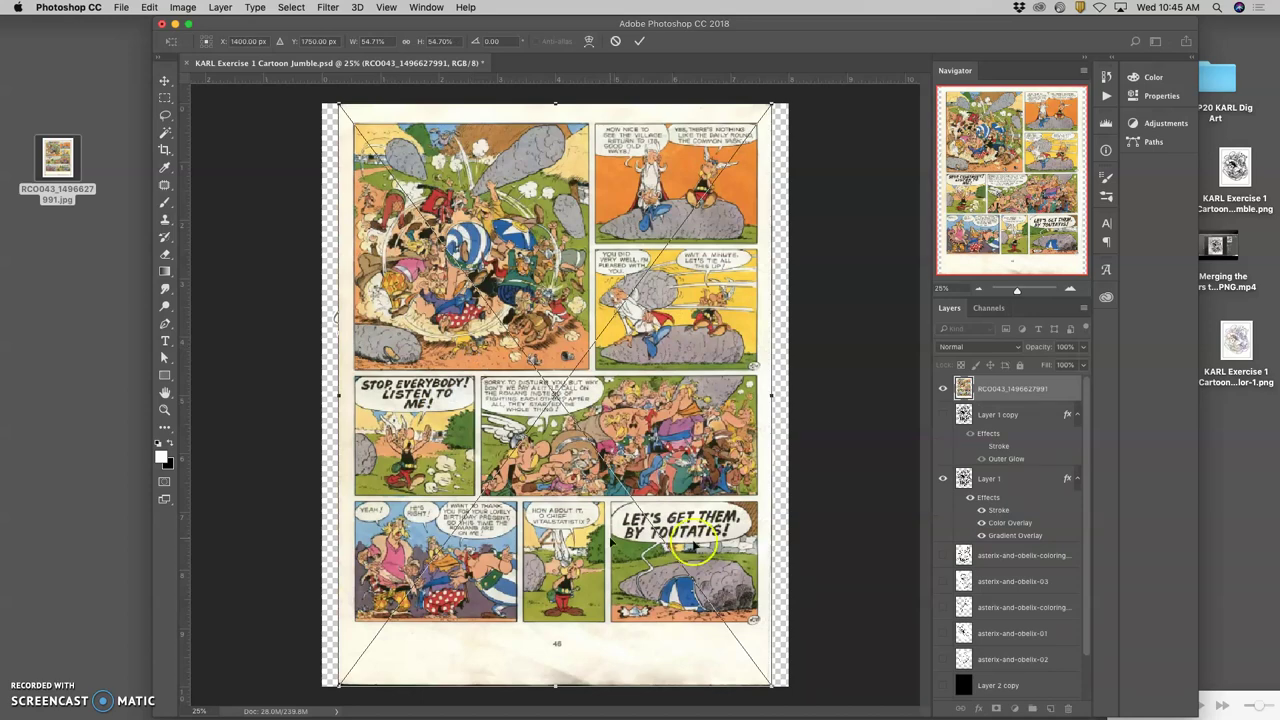
drag(771, 687, 881, 709)
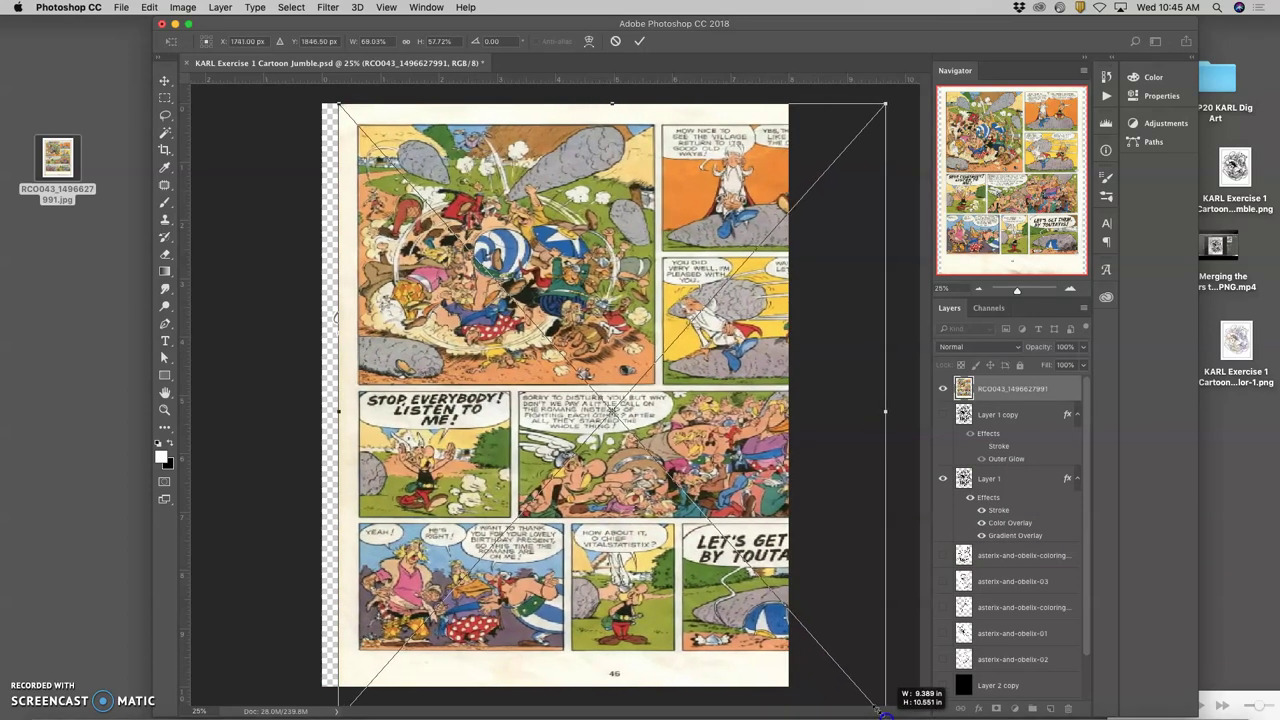
drag(338, 103, 183, 41)
Stretch, rotate about 38°, flip horizontally and reposition the comic page to cover the canvas, then commit
key(super+minus)
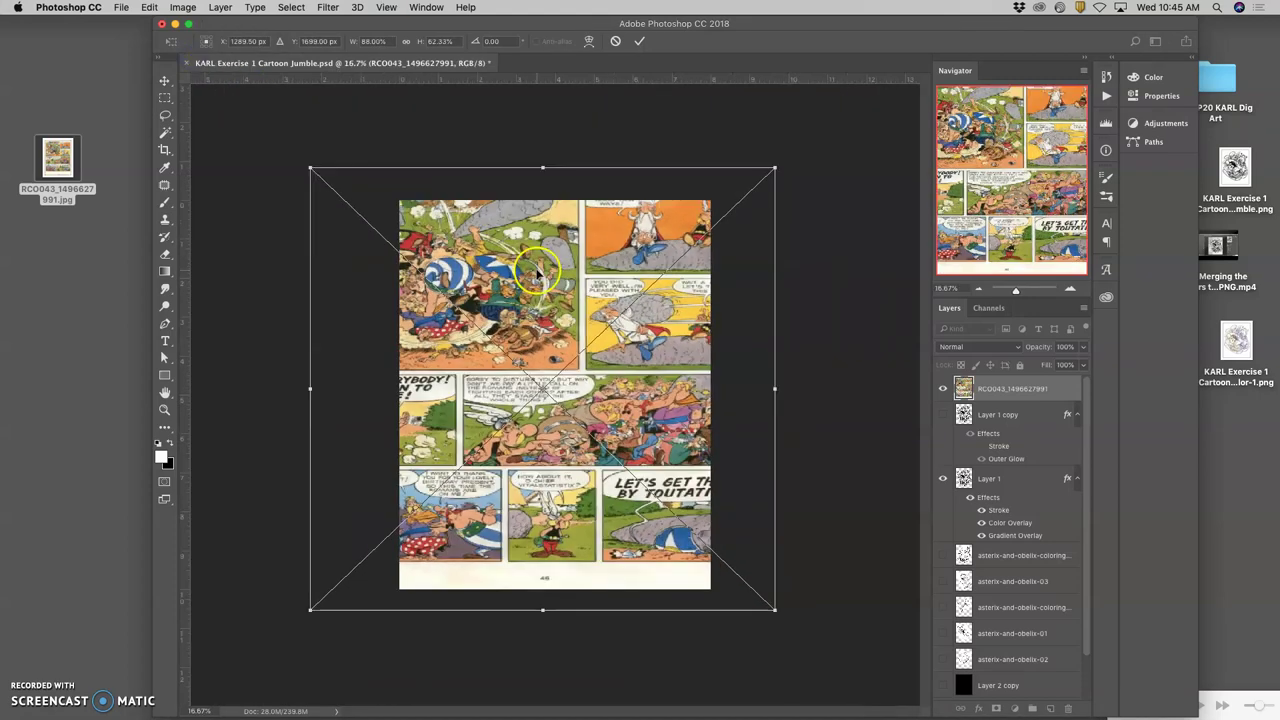
drag(542, 609, 537, 646)
drag(814, 163, 820, 374)
right_click(615, 379)
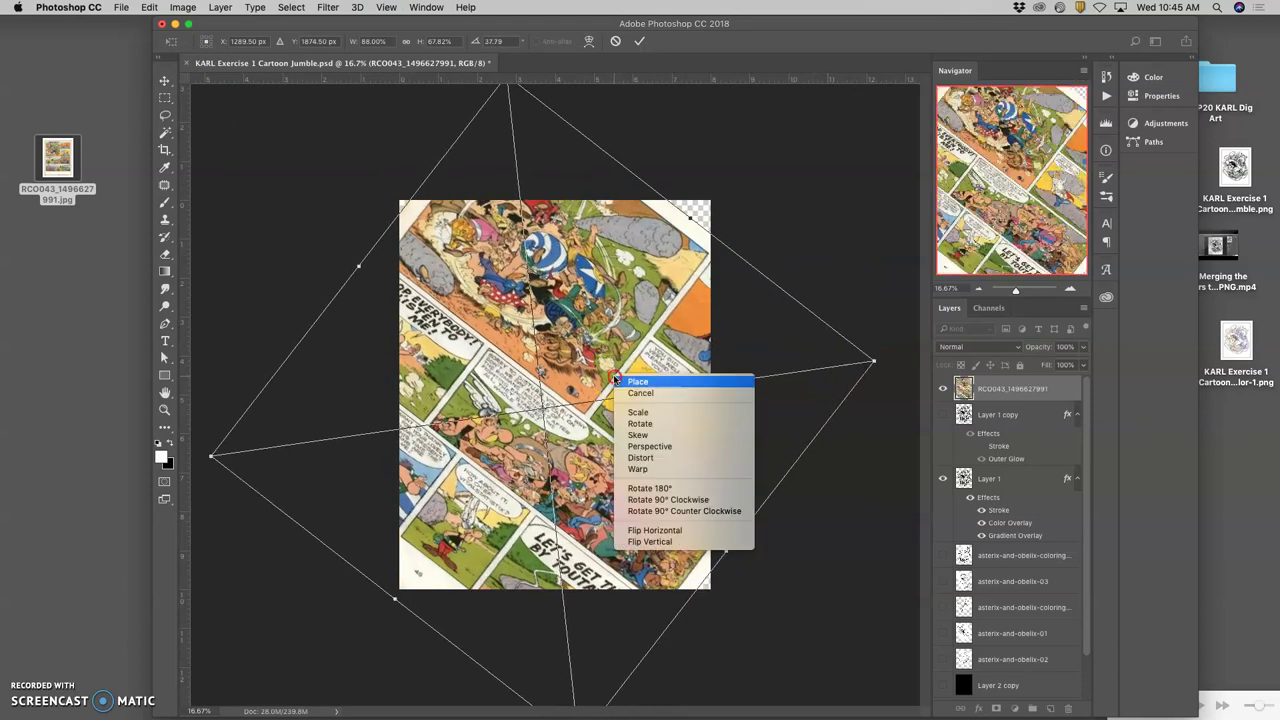
click(655, 530)
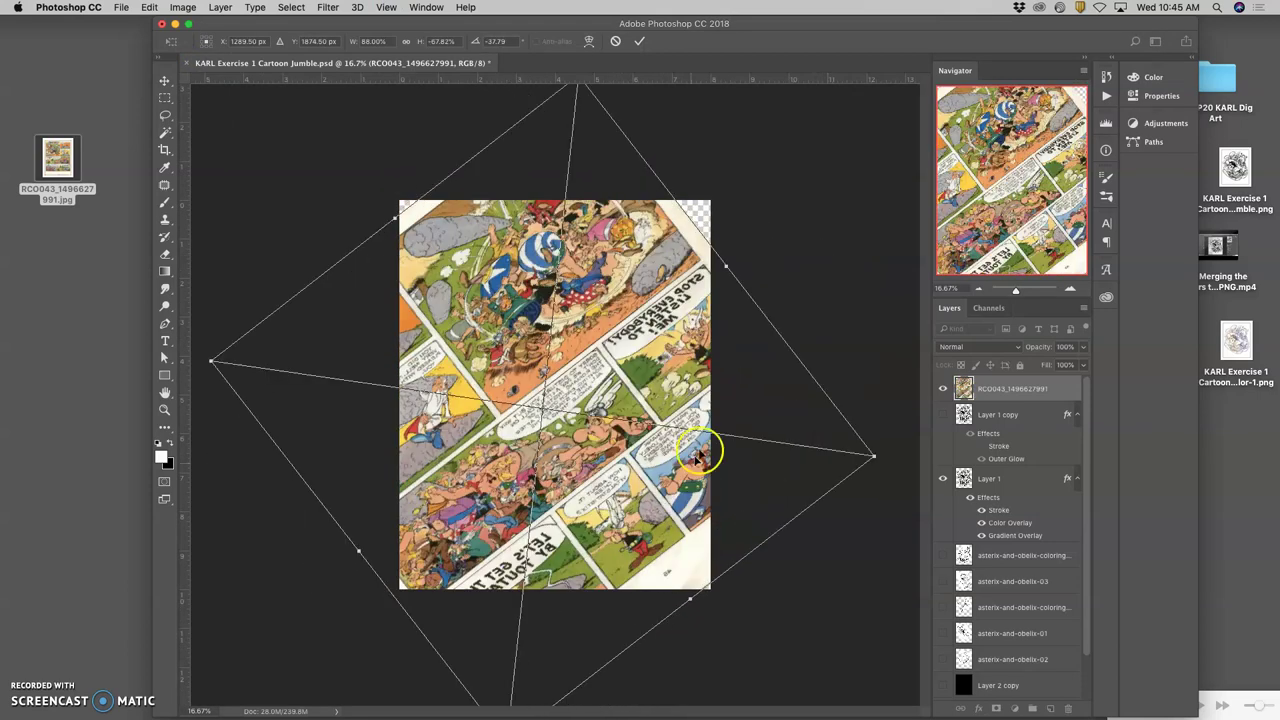
drag(714, 369, 718, 322)
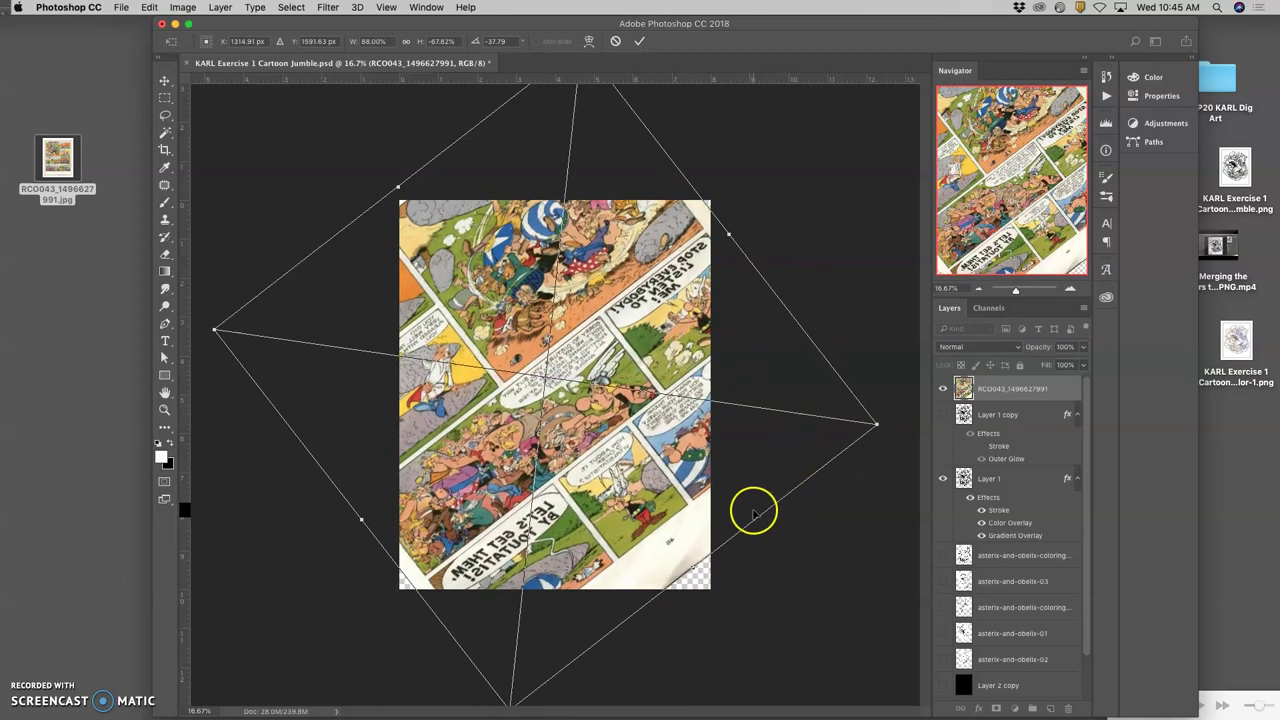
drag(754, 514, 786, 550)
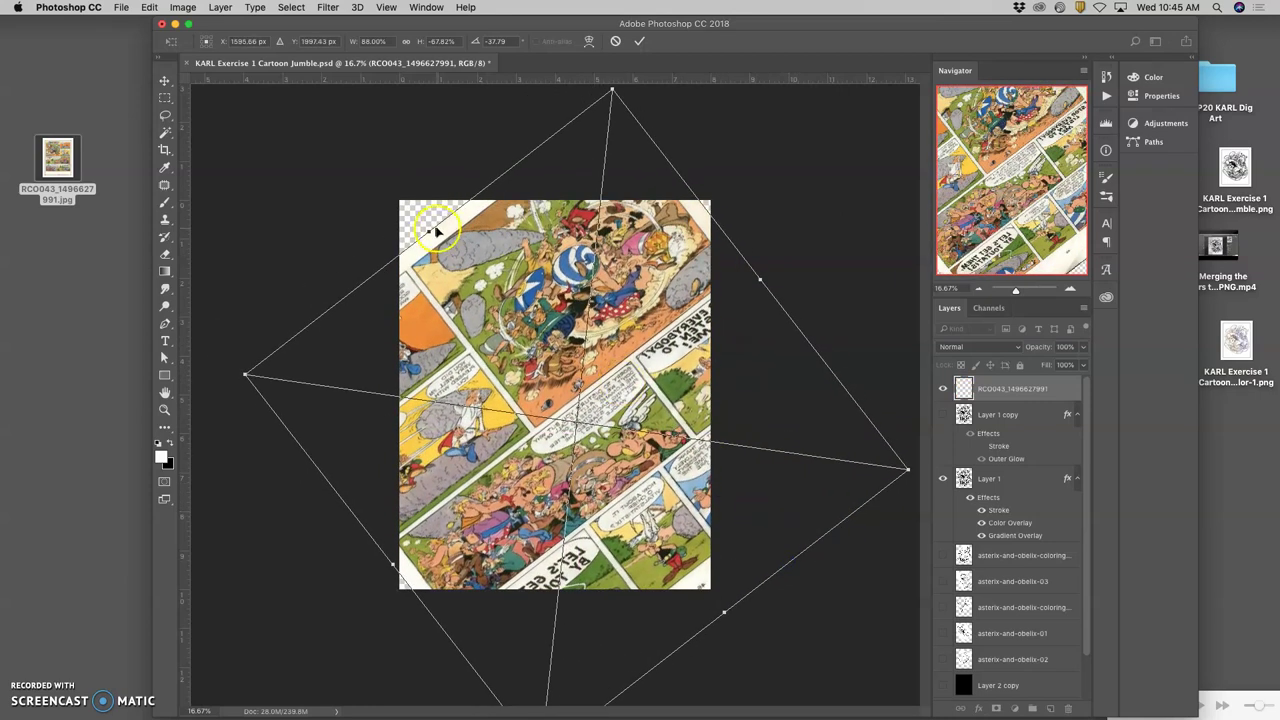
drag(435, 230, 380, 172)
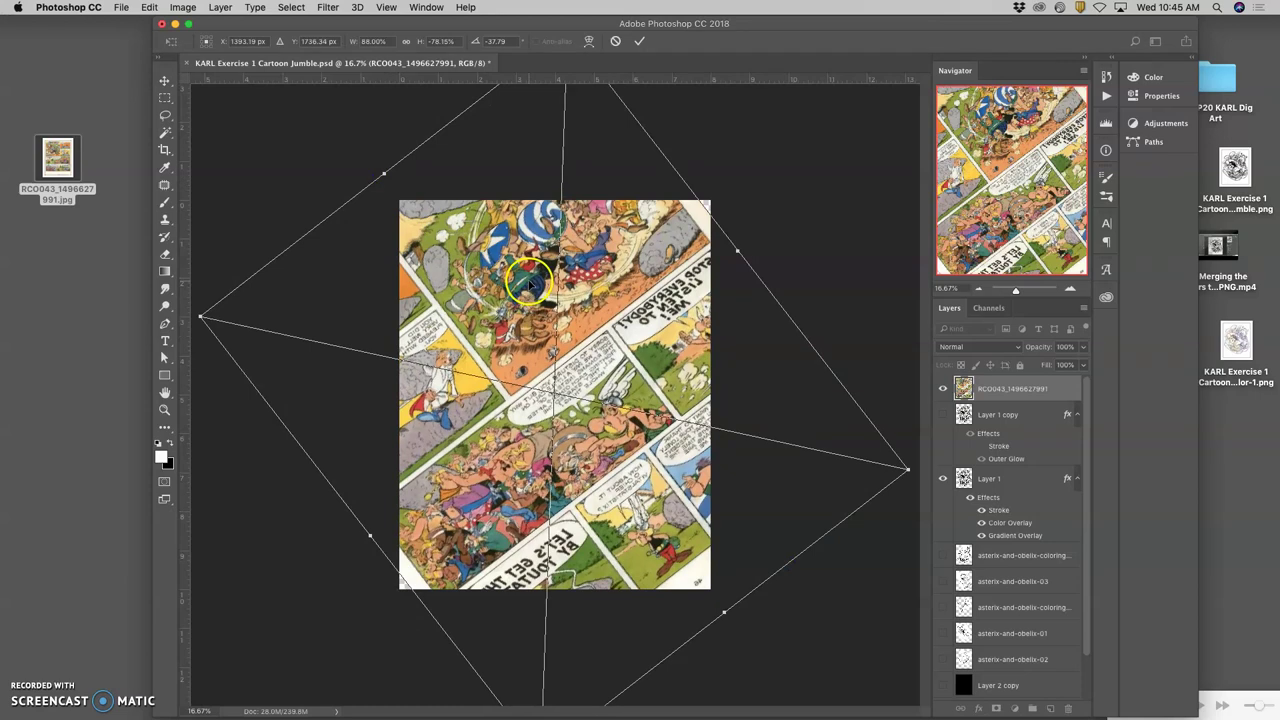
key(Return)
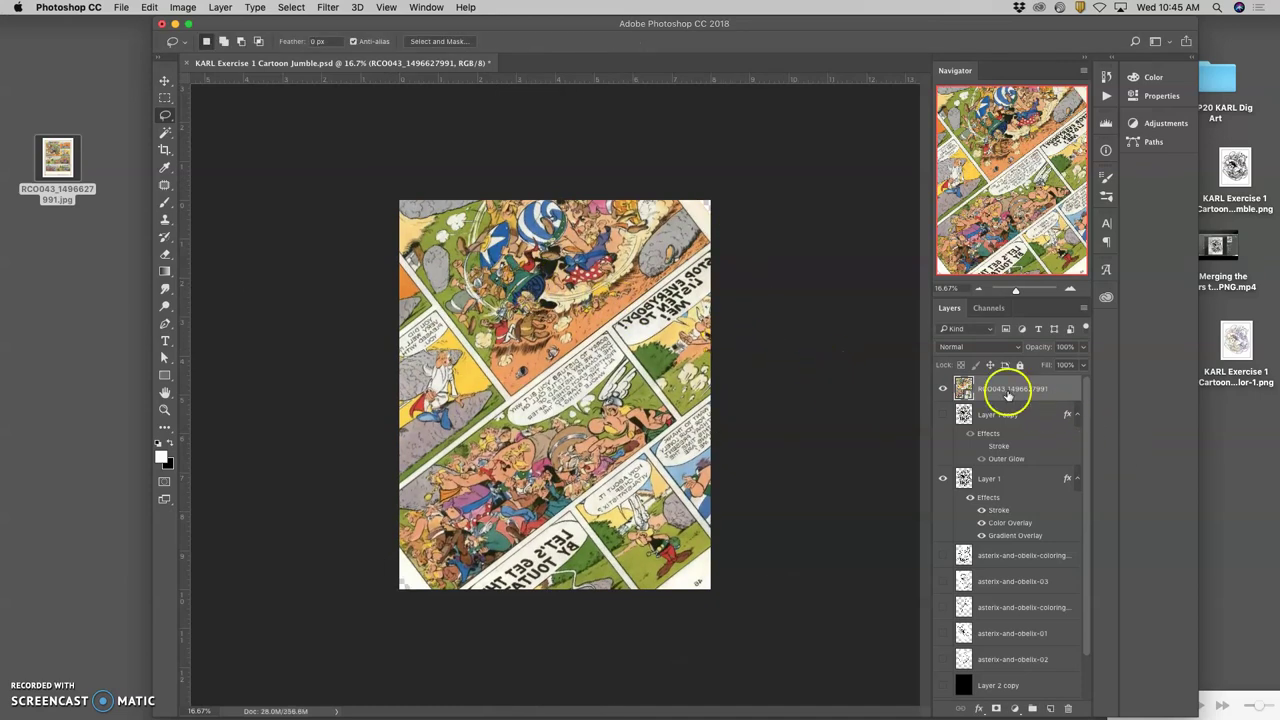
Rasterize the comic layer and apply a 20.4-pixel Gaussian blur to it
right_click(1008, 393)
click(1034, 366)
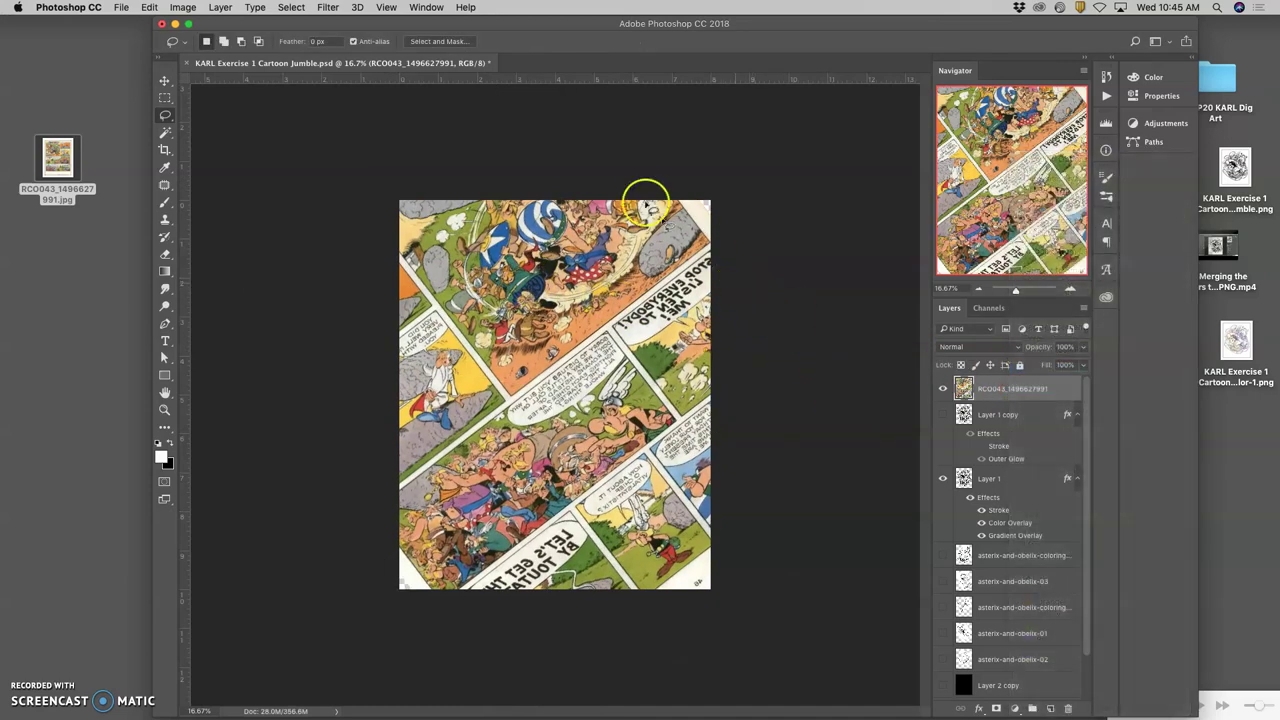
click(328, 7)
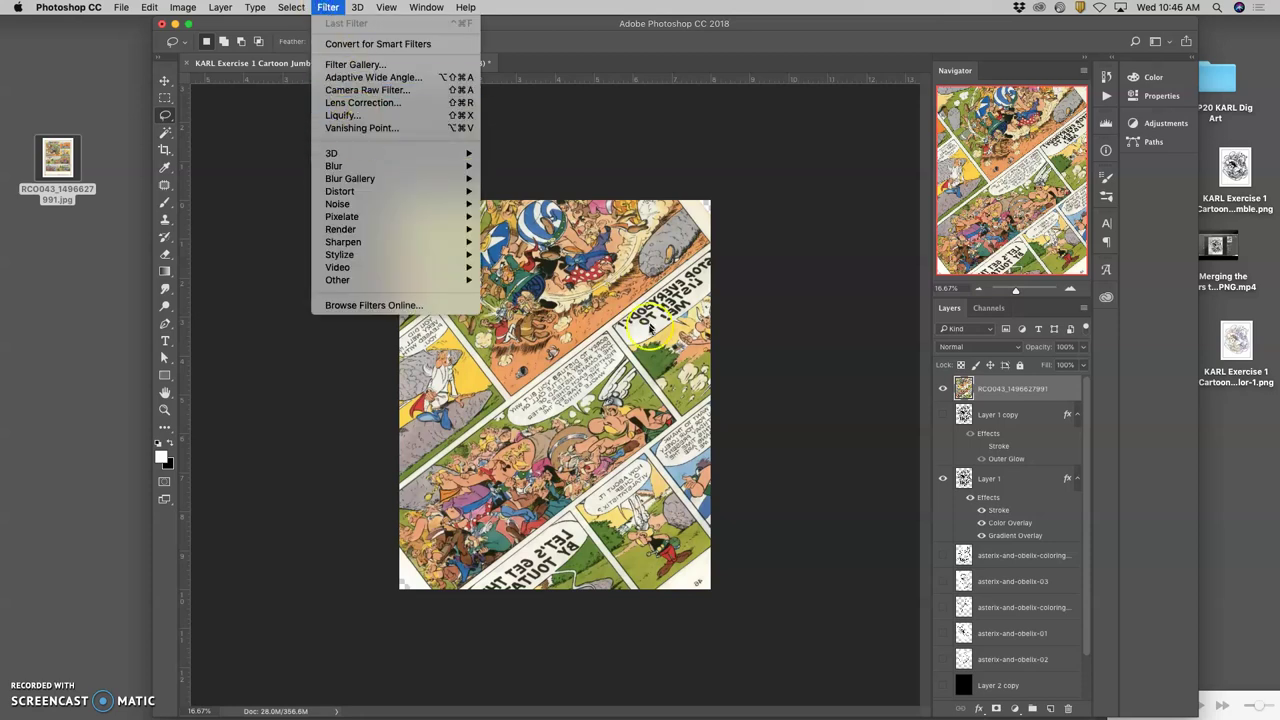
mouse_move(400, 168)
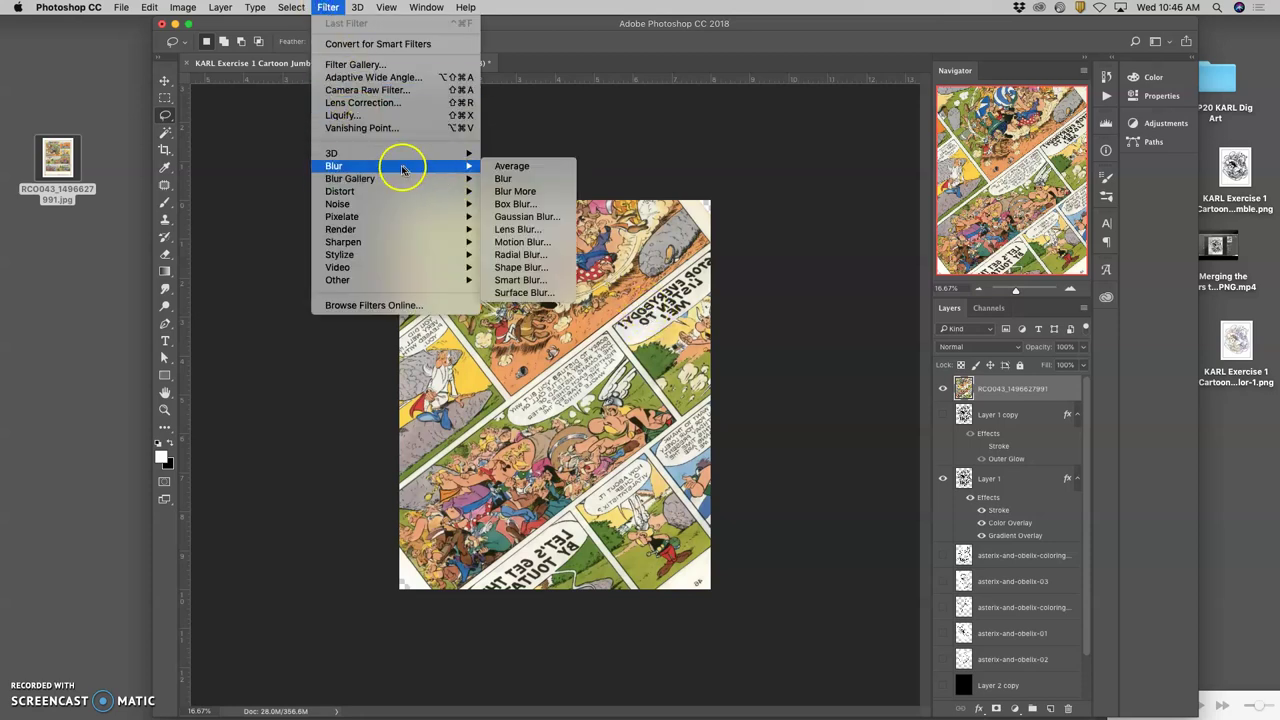
click(520, 218)
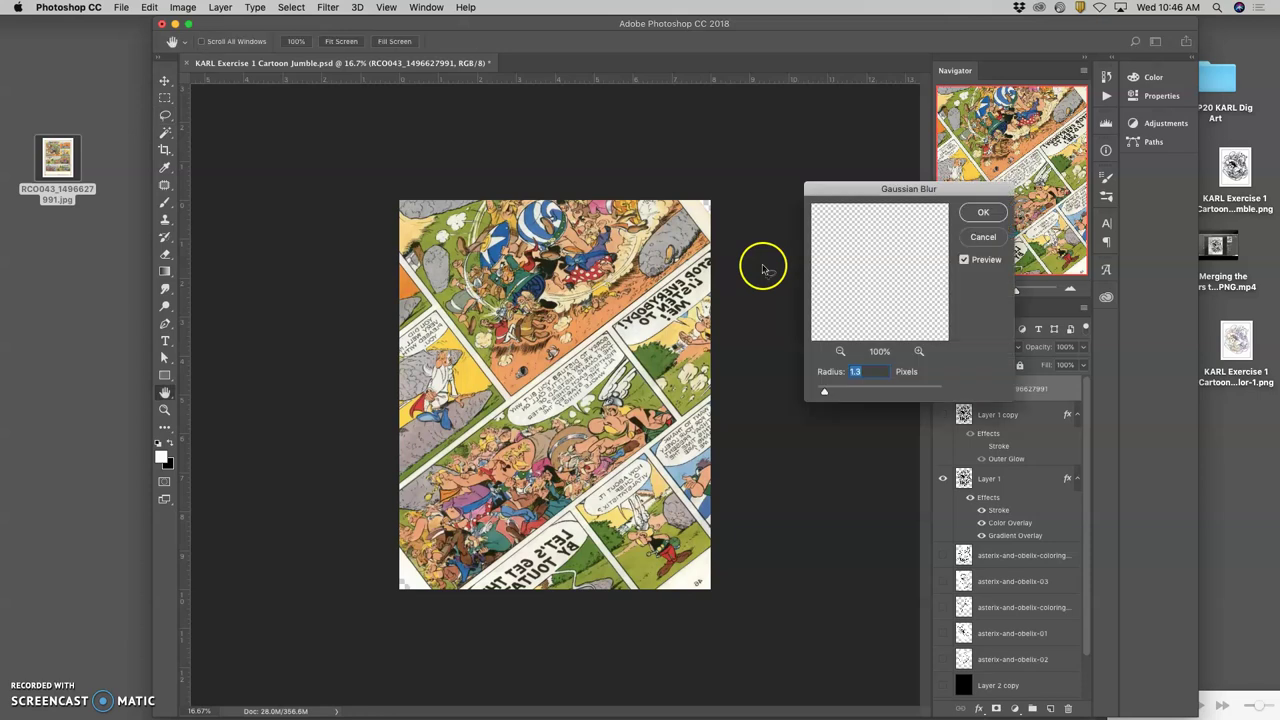
click(839, 393)
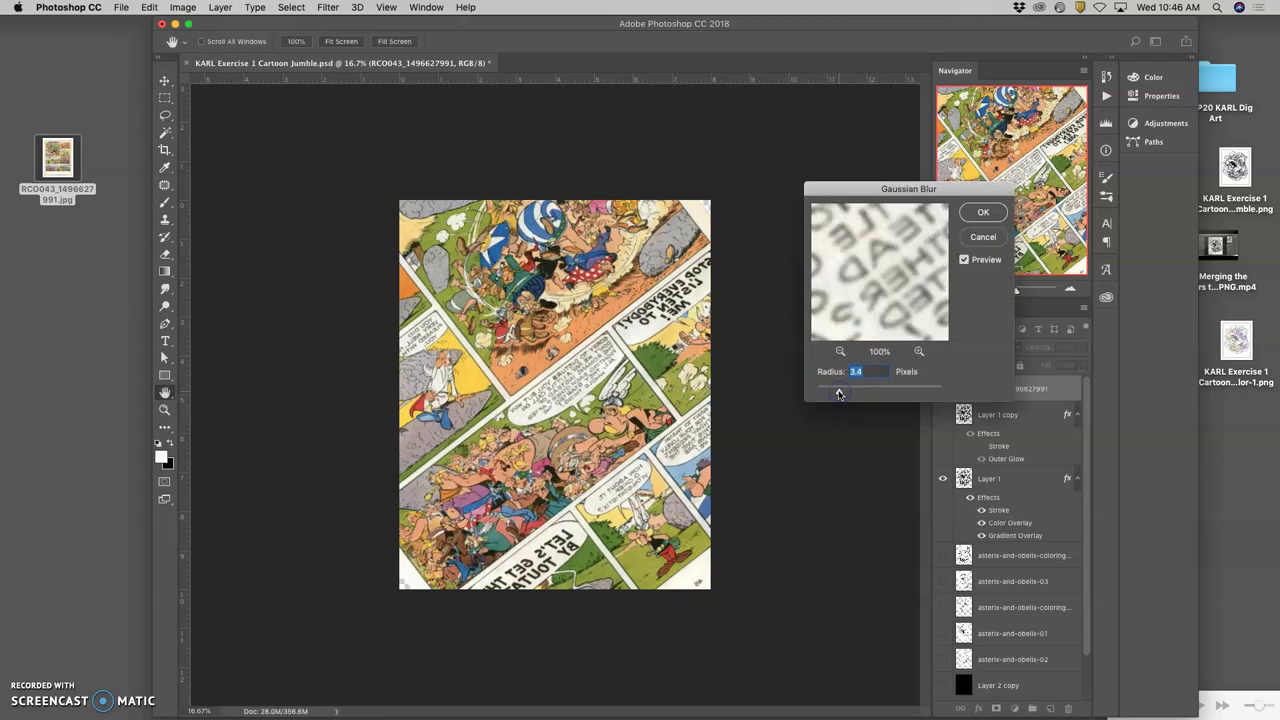
drag(862, 393, 871, 393)
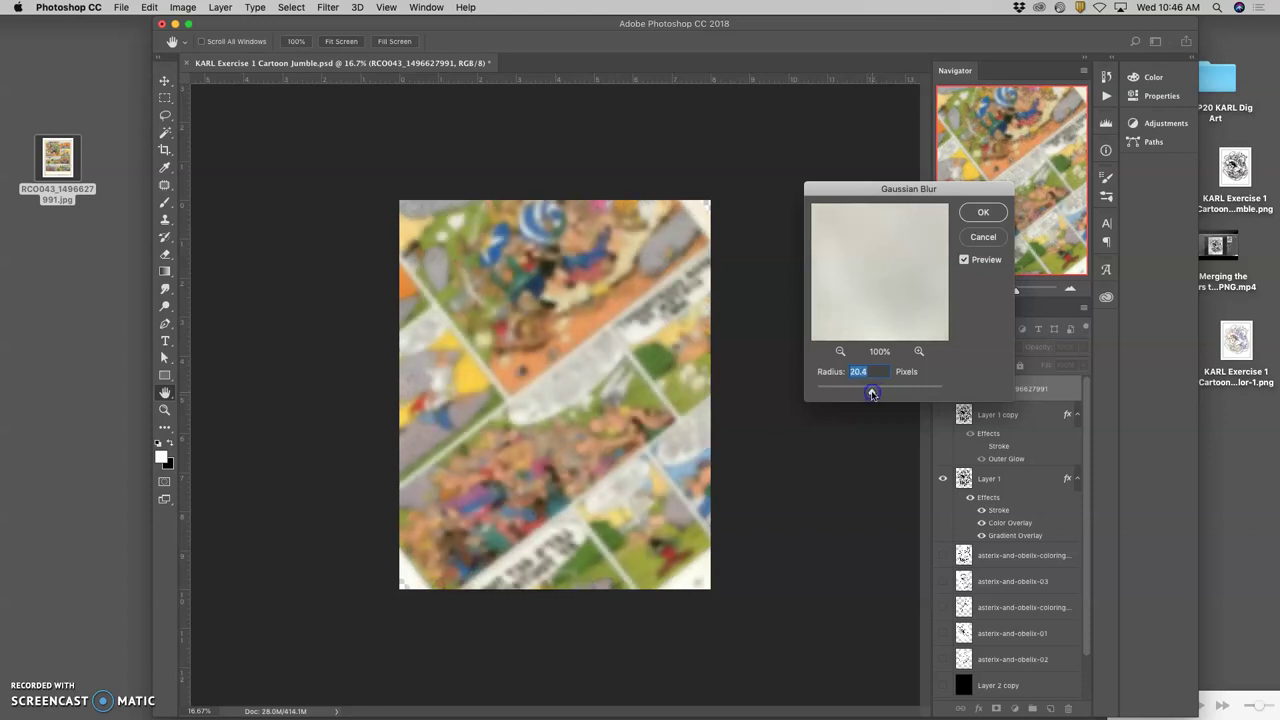
click(985, 210)
scroll(672, 272, up, 4)
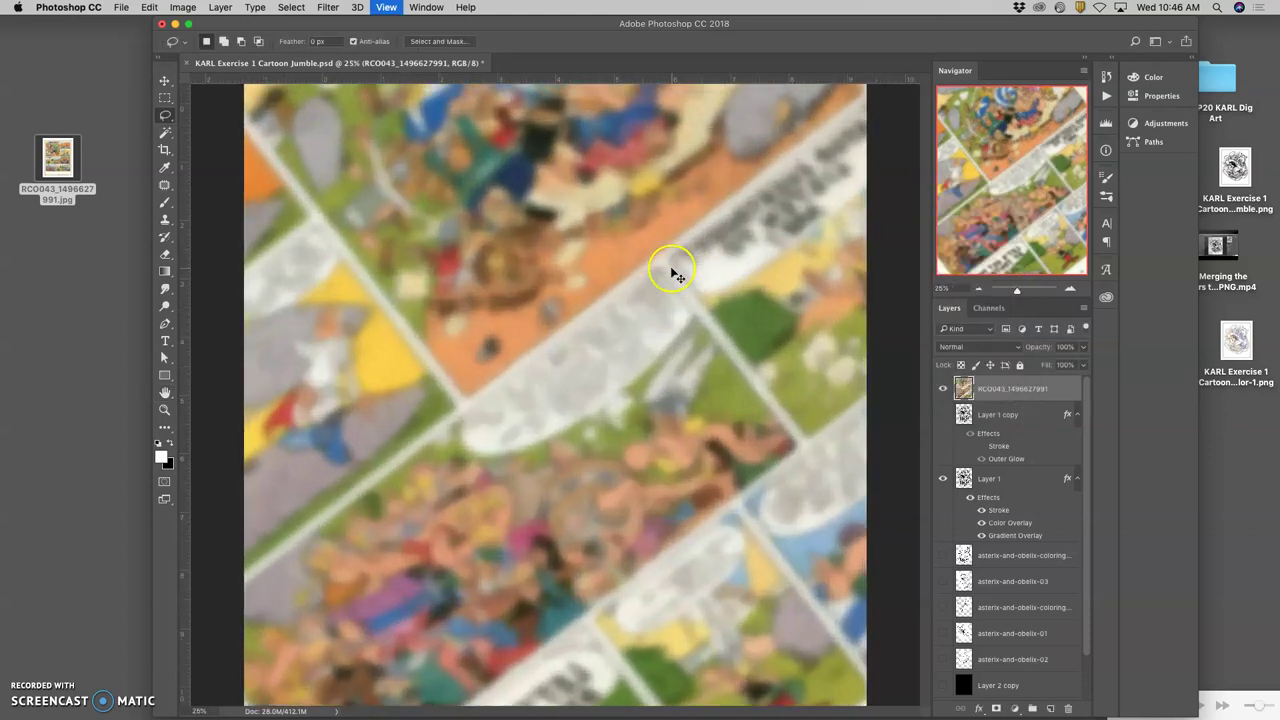
scroll(684, 316, up, 5)
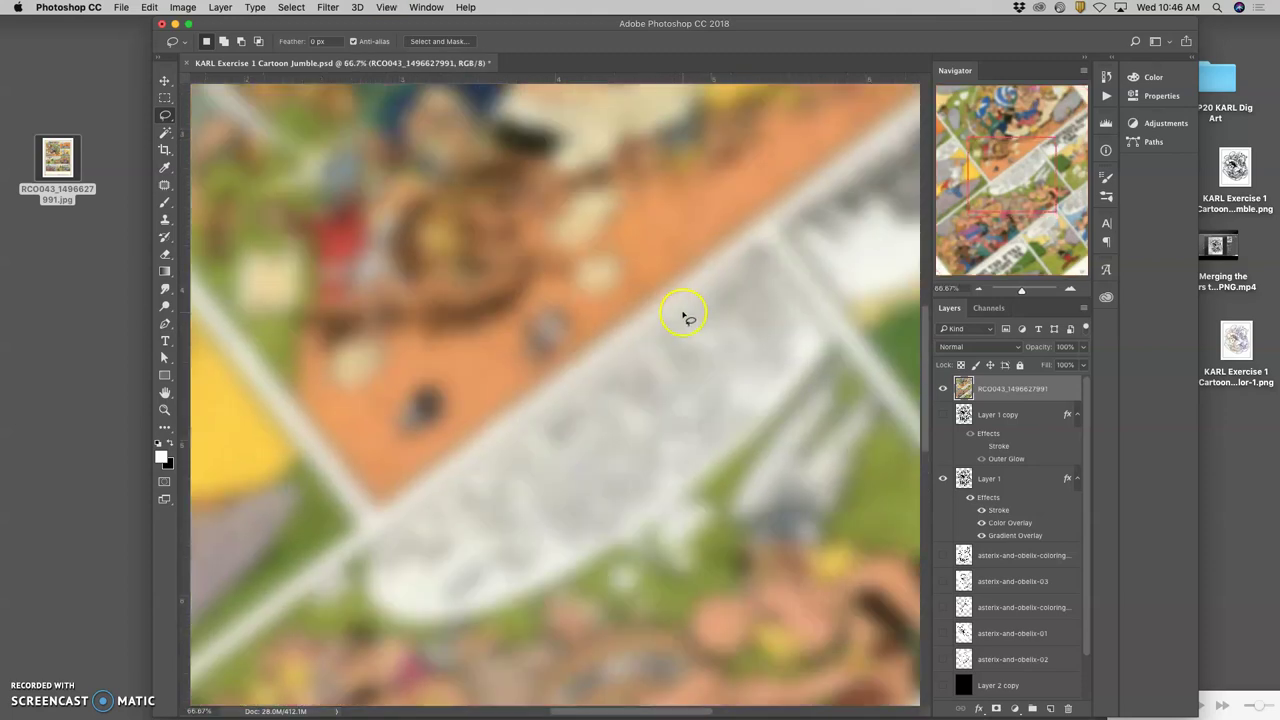
scroll(684, 316, down, 4)
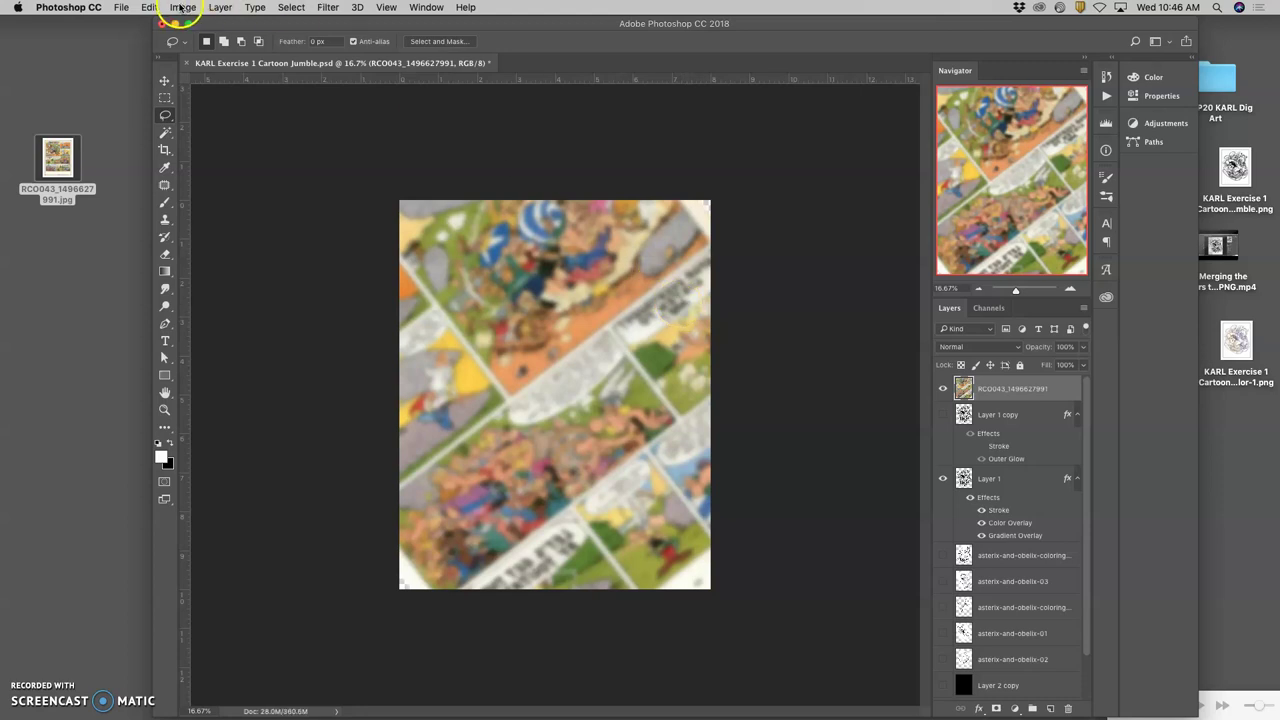
Raise the comic layer's Saturation to +24 in Hue/Saturation, leaving Hue at 0
click(183, 7)
click(423, 197)
click(183, 7)
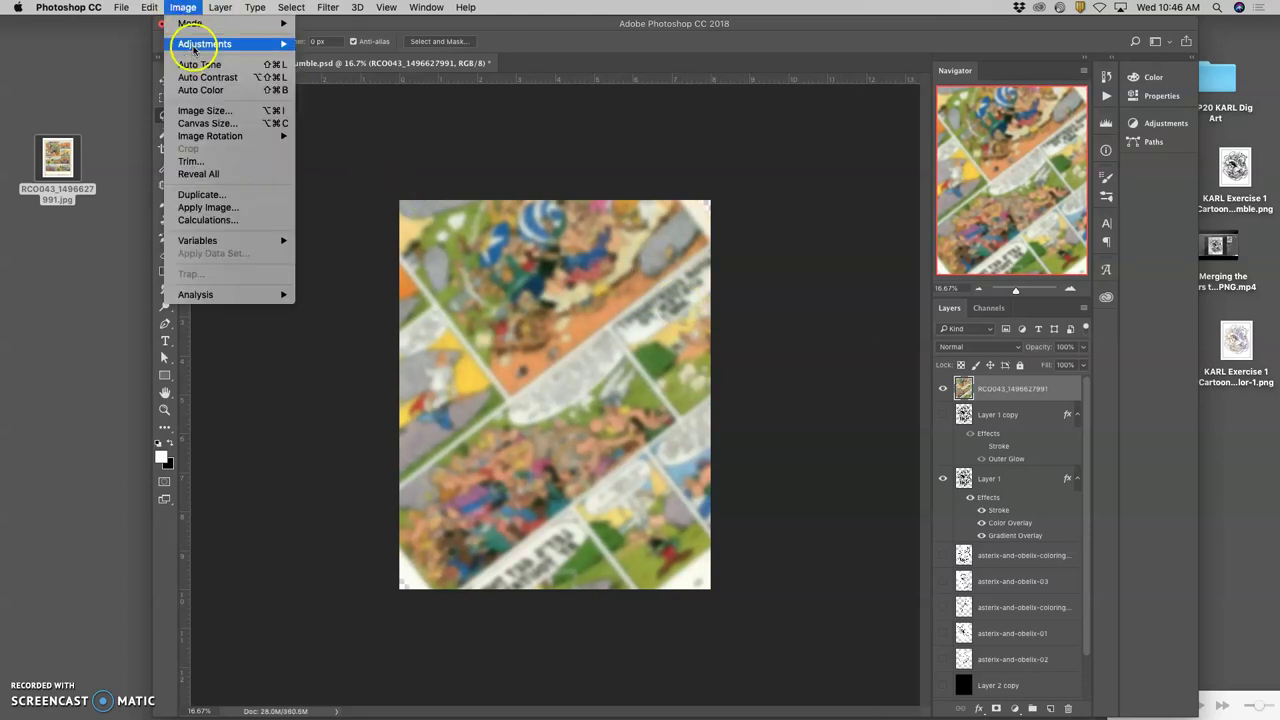
mouse_move(195, 50)
click(345, 151)
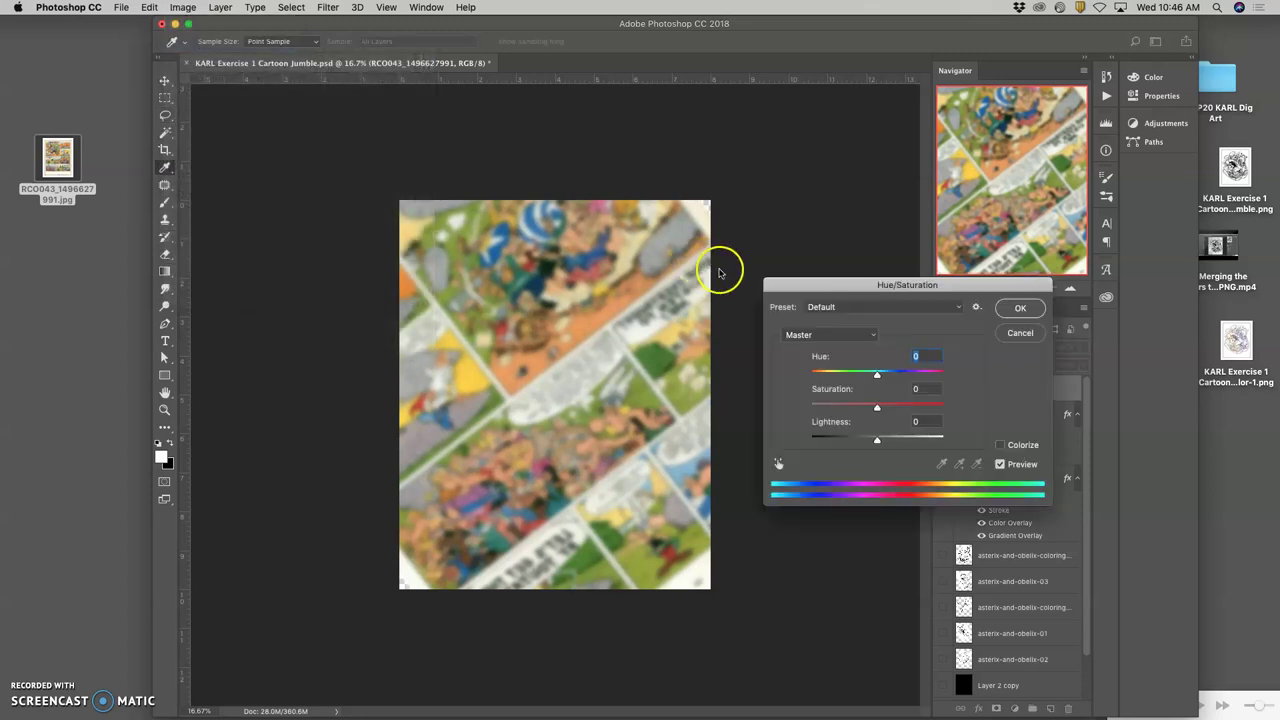
drag(897, 409, 873, 376)
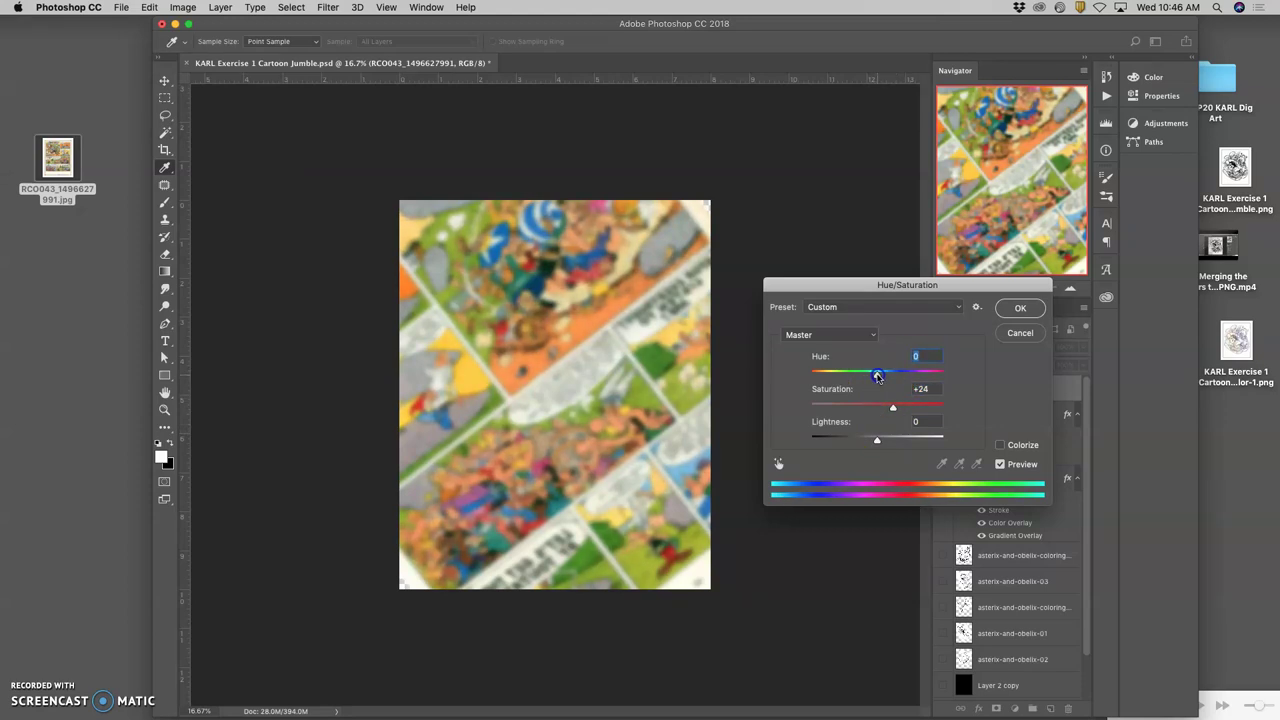
Apply the Hue/Saturation change and hide the blurred comic layer
click(1020, 308)
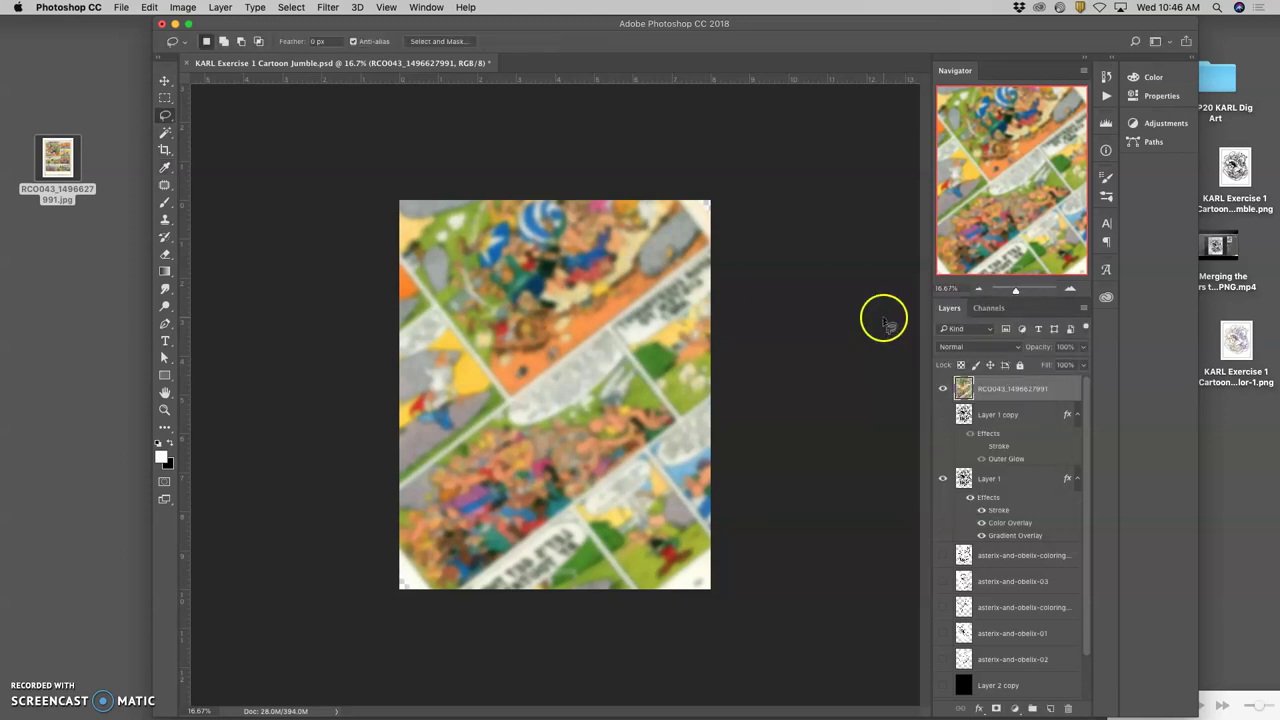
click(942, 390)
click(942, 390)
click(942, 390)
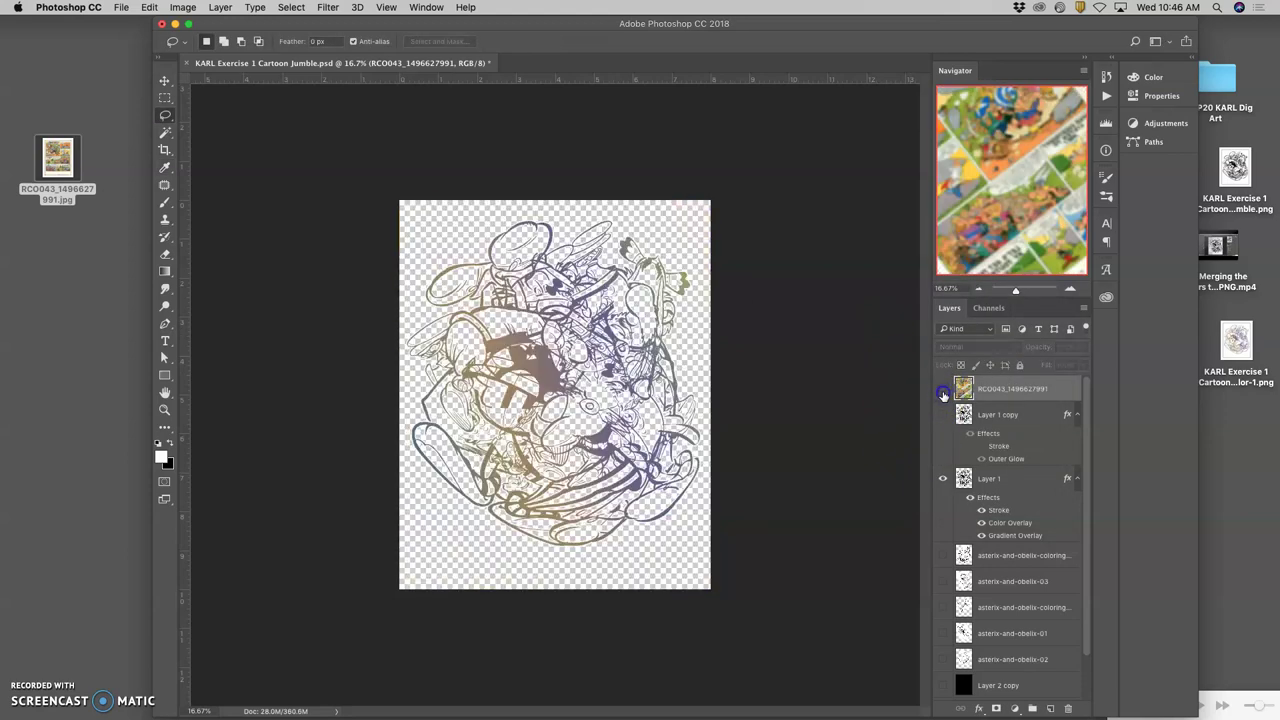
With Layer 1 active and Layer 1 copy's line art showing, Magic Wand the empty transparent area
mouse_move(968, 468)
mouse_down()
mouse_move(989, 449)
mouse_move(995, 487)
mouse_up()
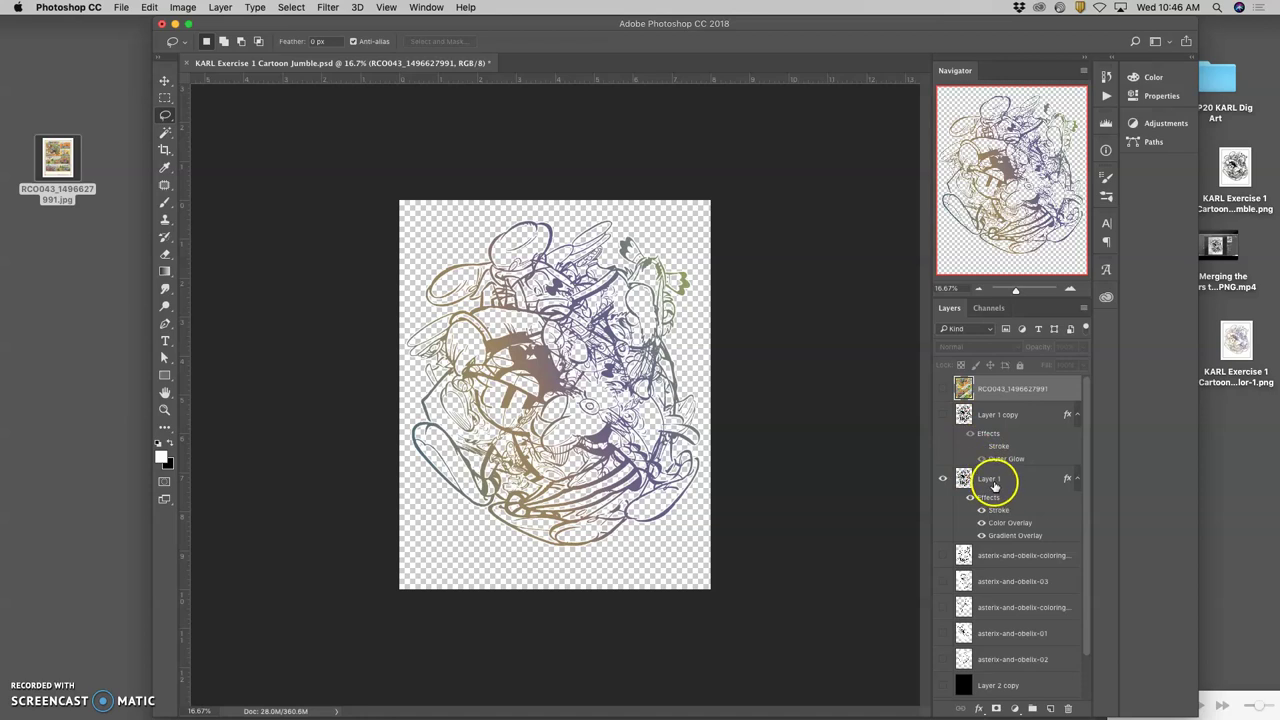
click(995, 487)
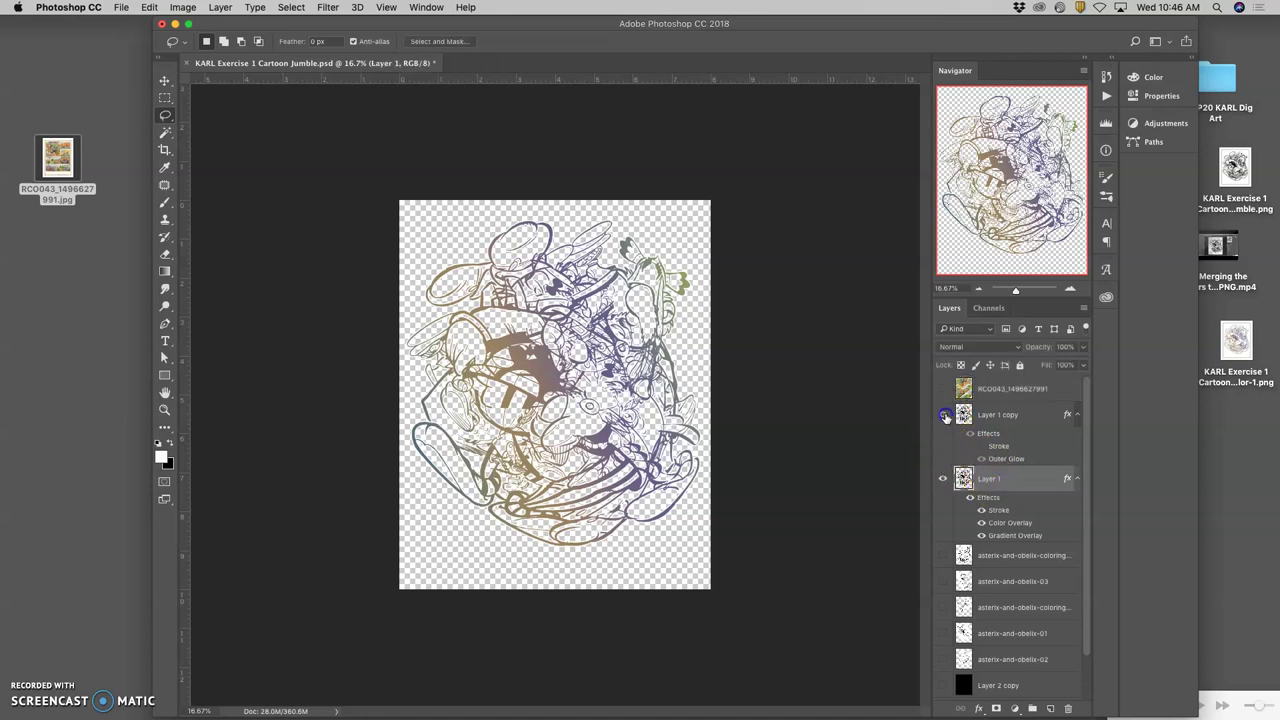
click(943, 415)
click(942, 479)
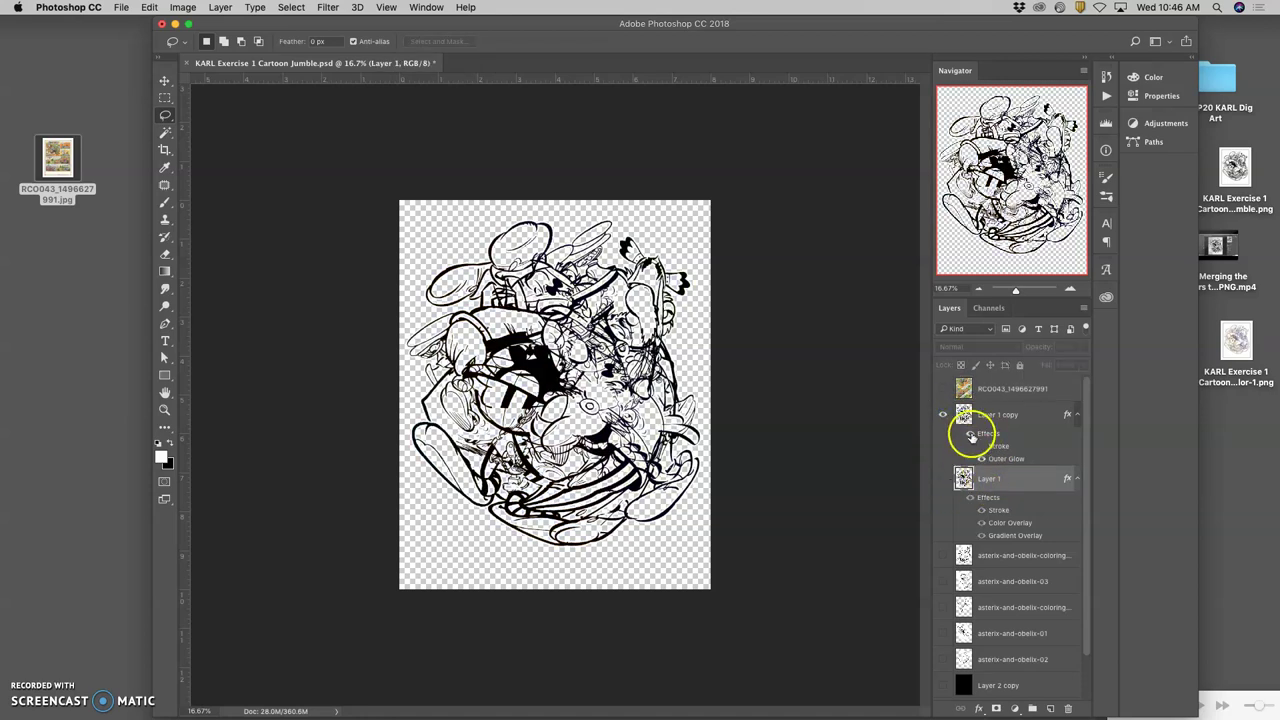
click(971, 437)
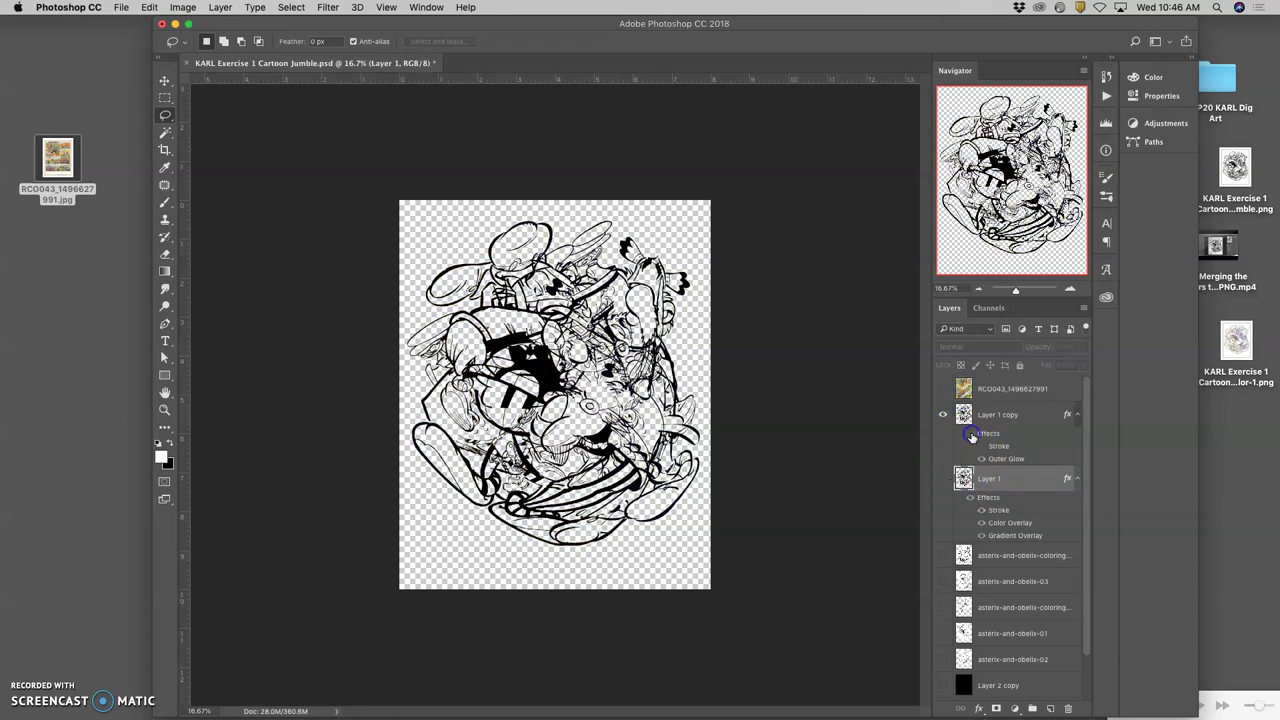
click(167, 132)
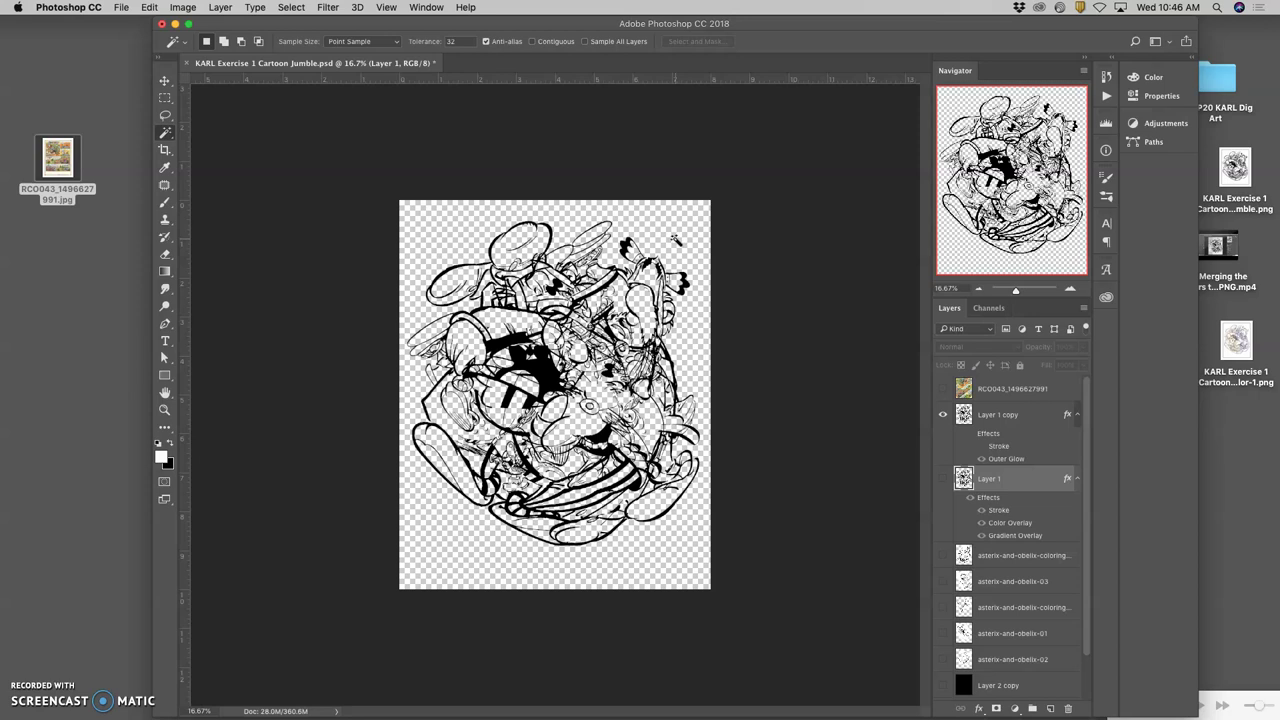
click(679, 240)
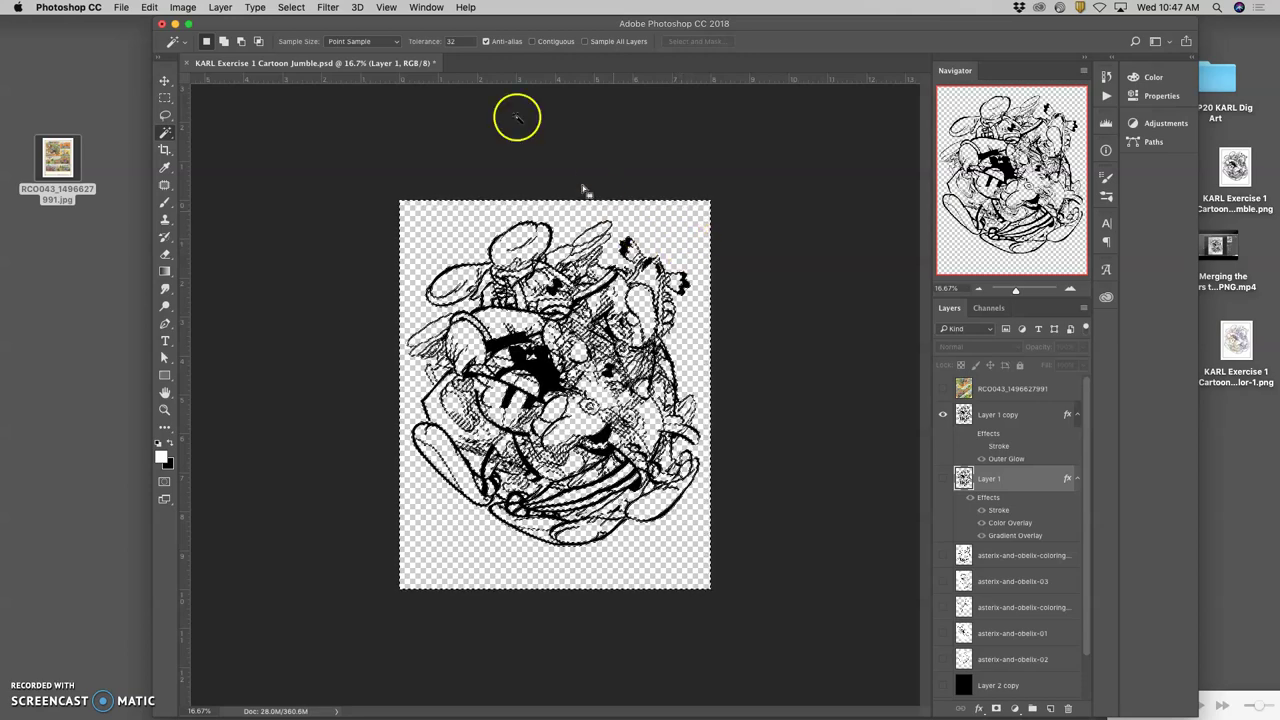
Invert the selection to the line art, then show and select the blurred comic layer
click(298, 9)
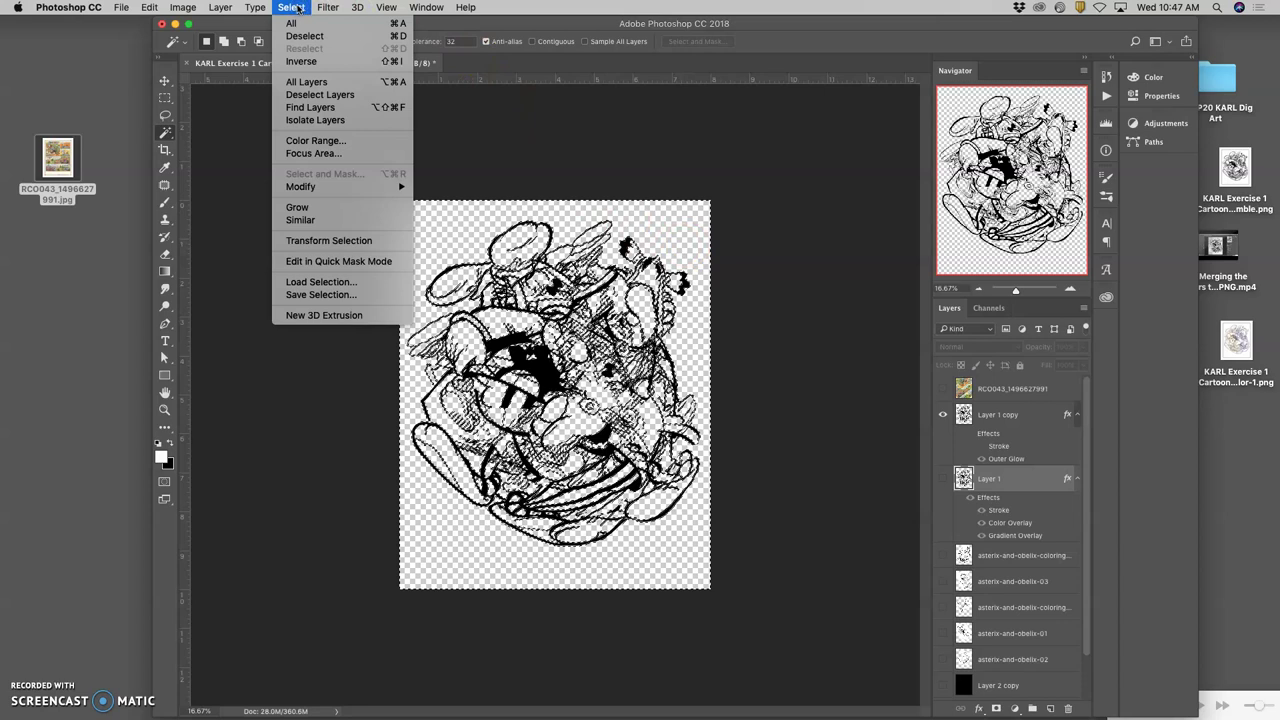
click(304, 63)
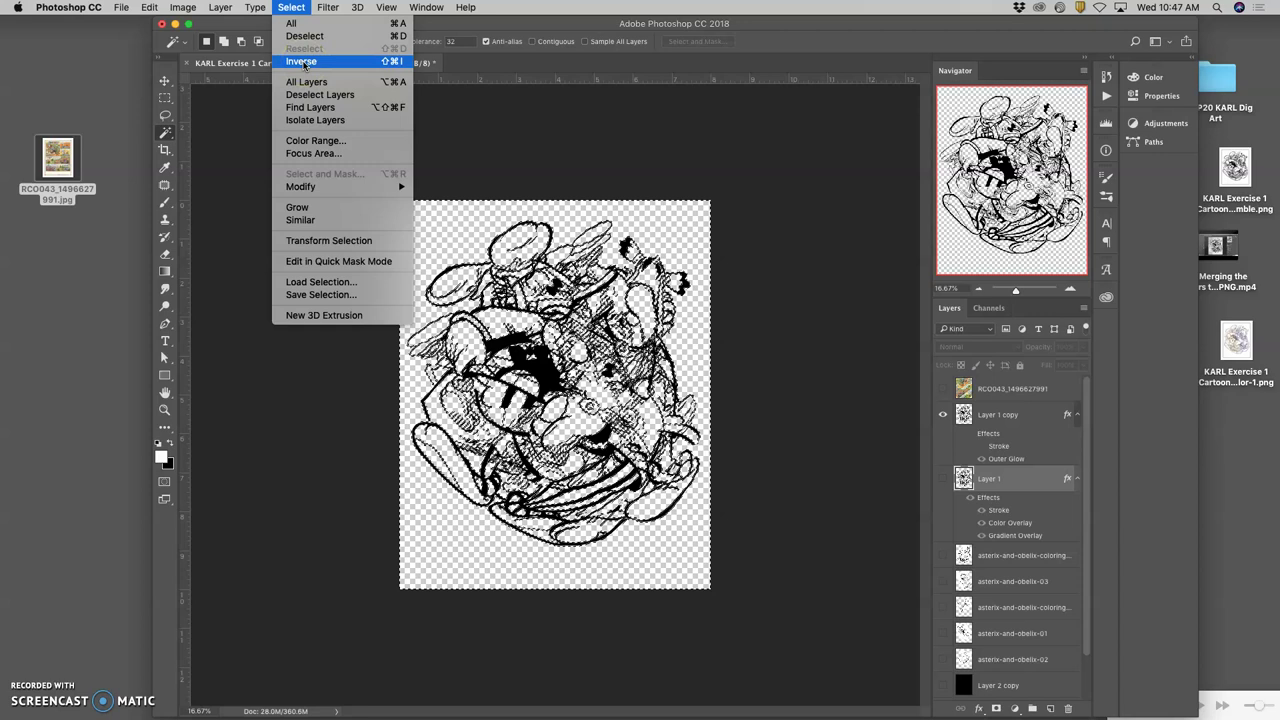
click(303, 62)
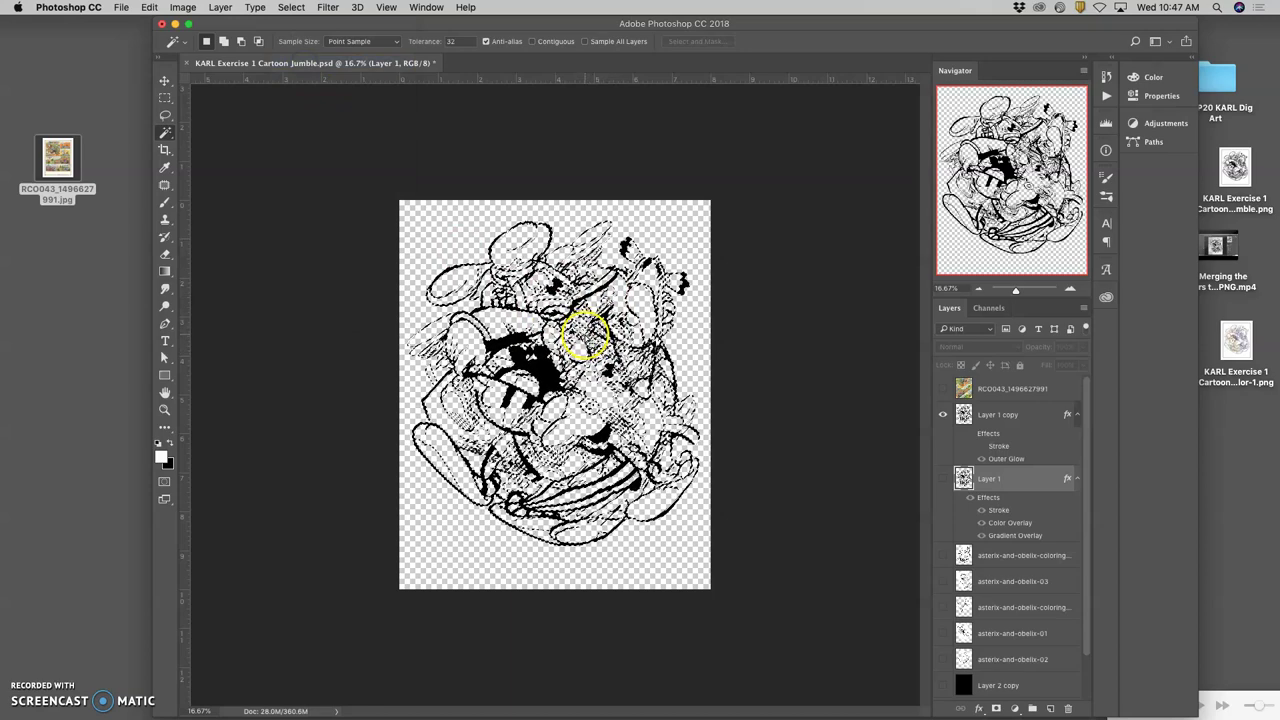
click(942, 414)
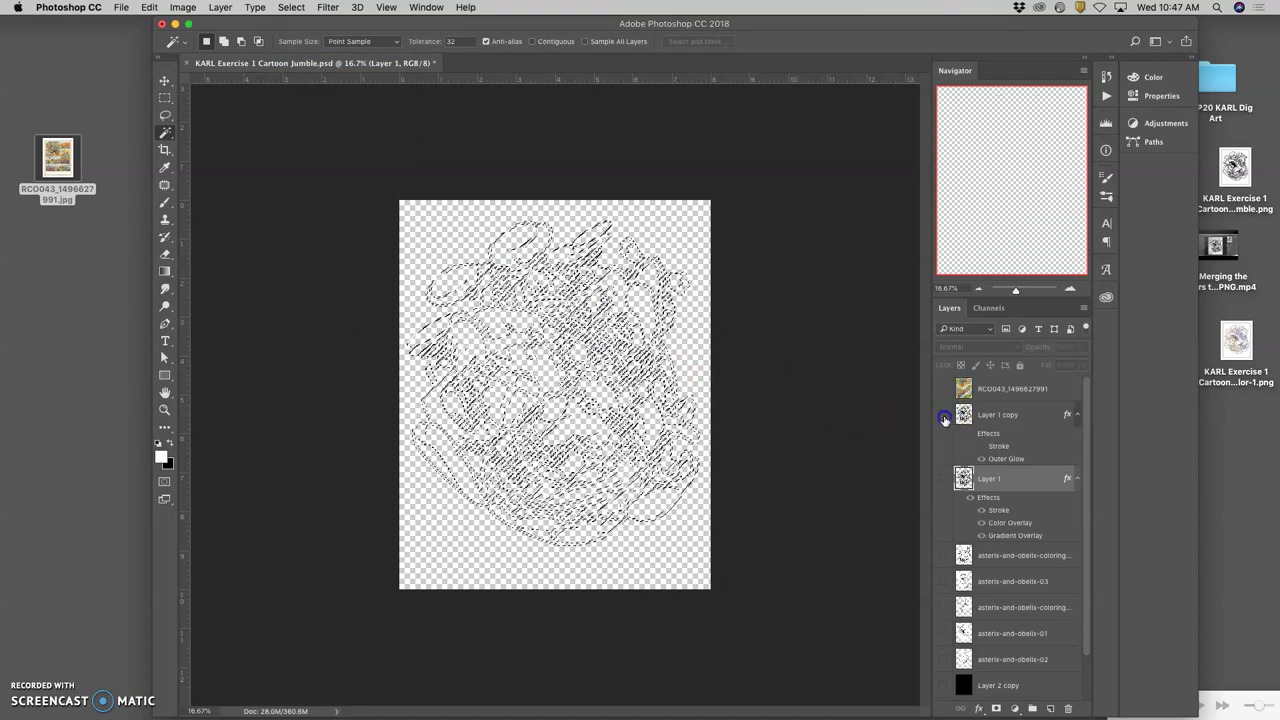
click(942, 685)
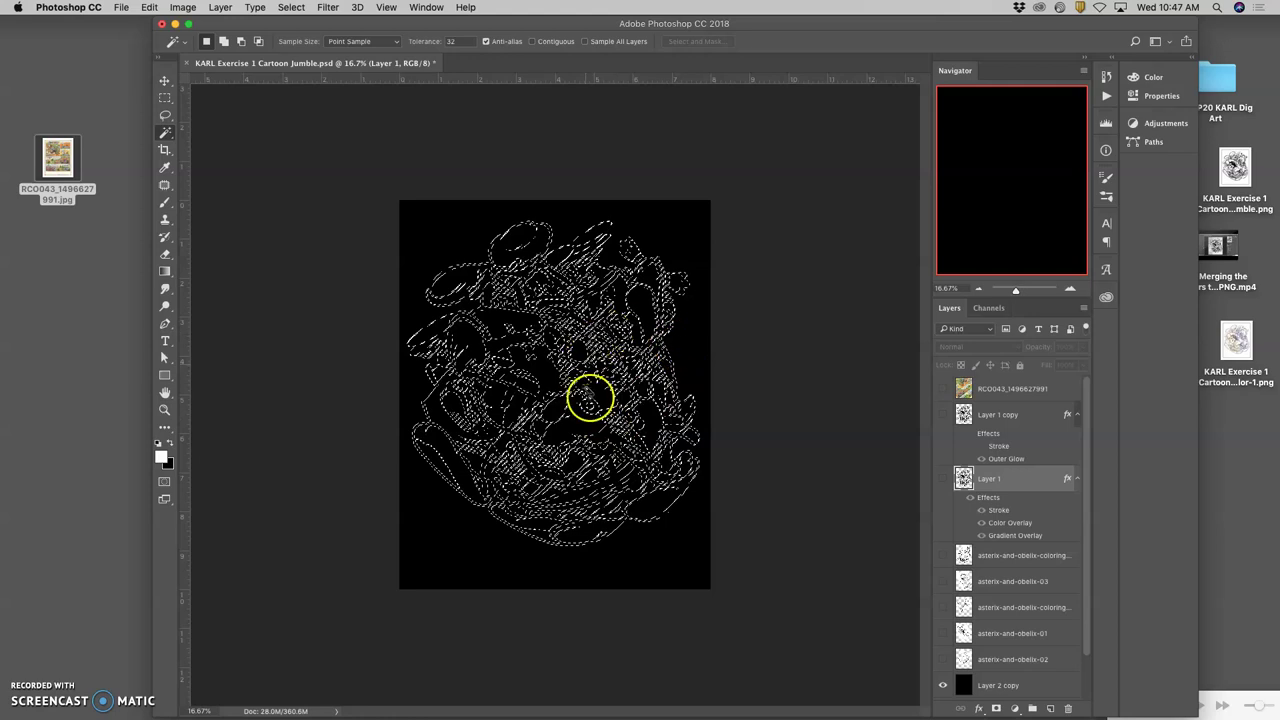
click(942, 685)
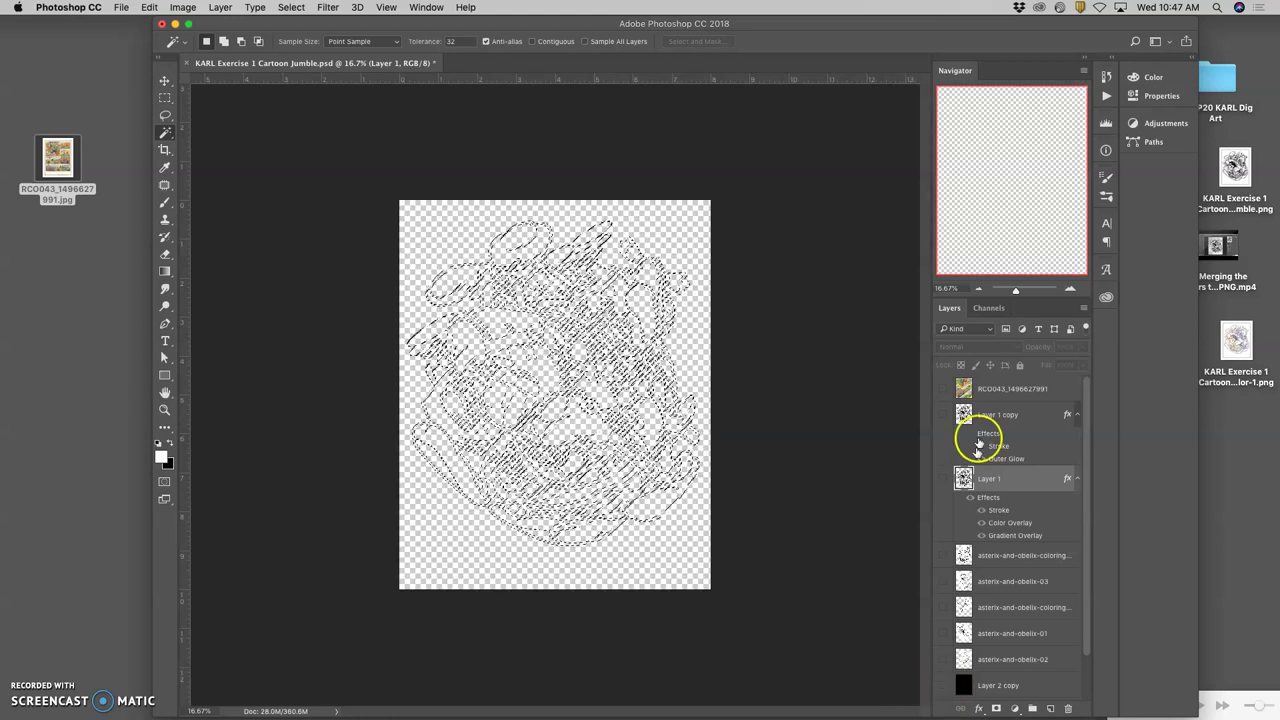
click(942, 388)
click(989, 393)
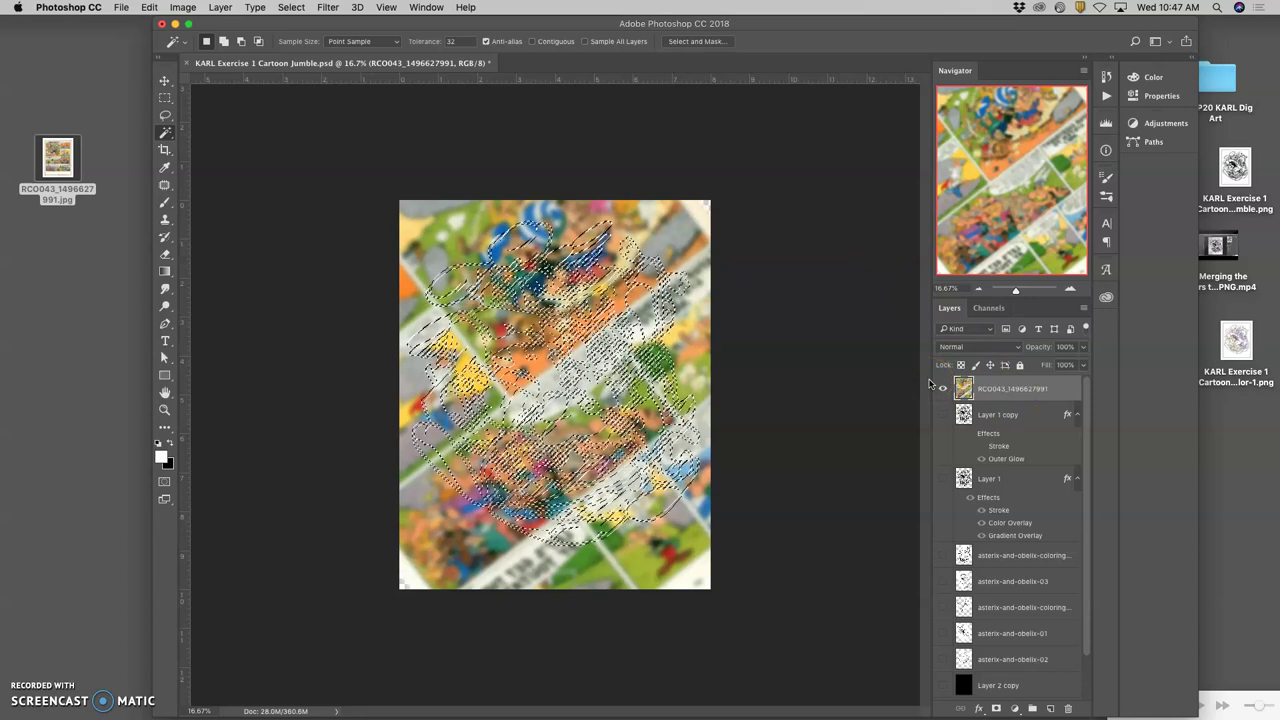
Copy the selected comic area to Layer 3, hide the original, and show Layer 2's fills
key(super+j)
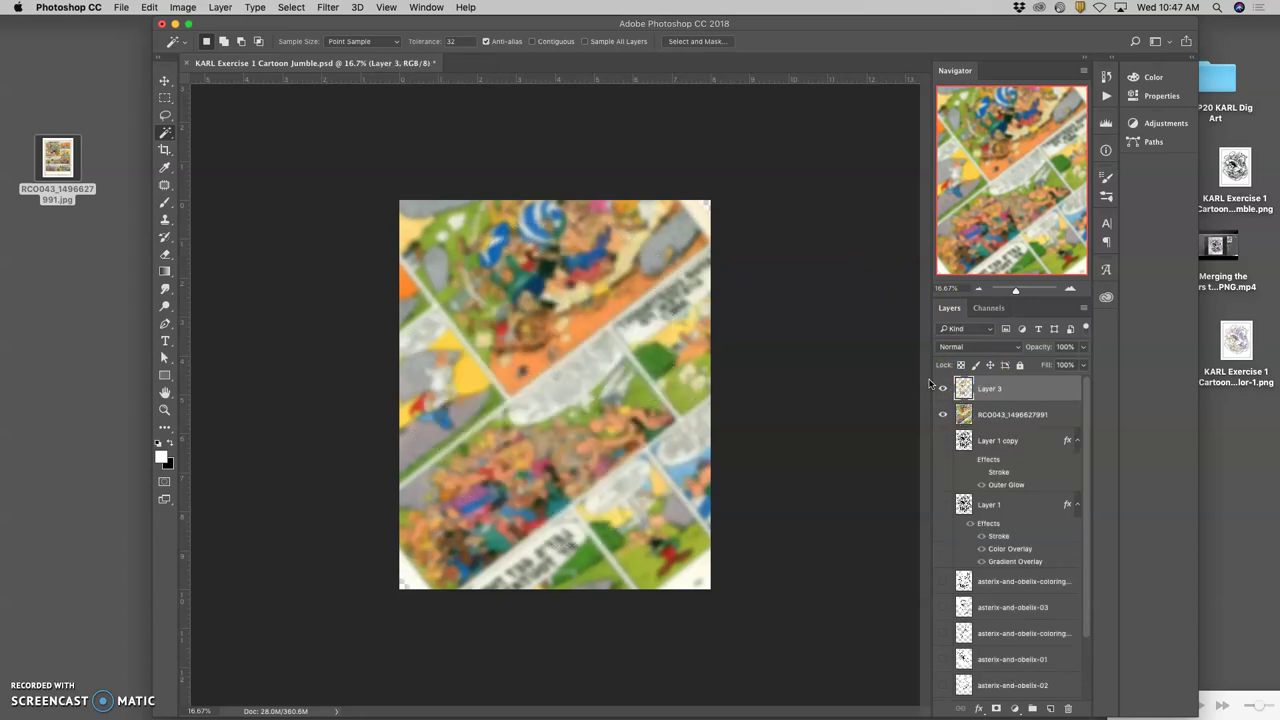
click(942, 414)
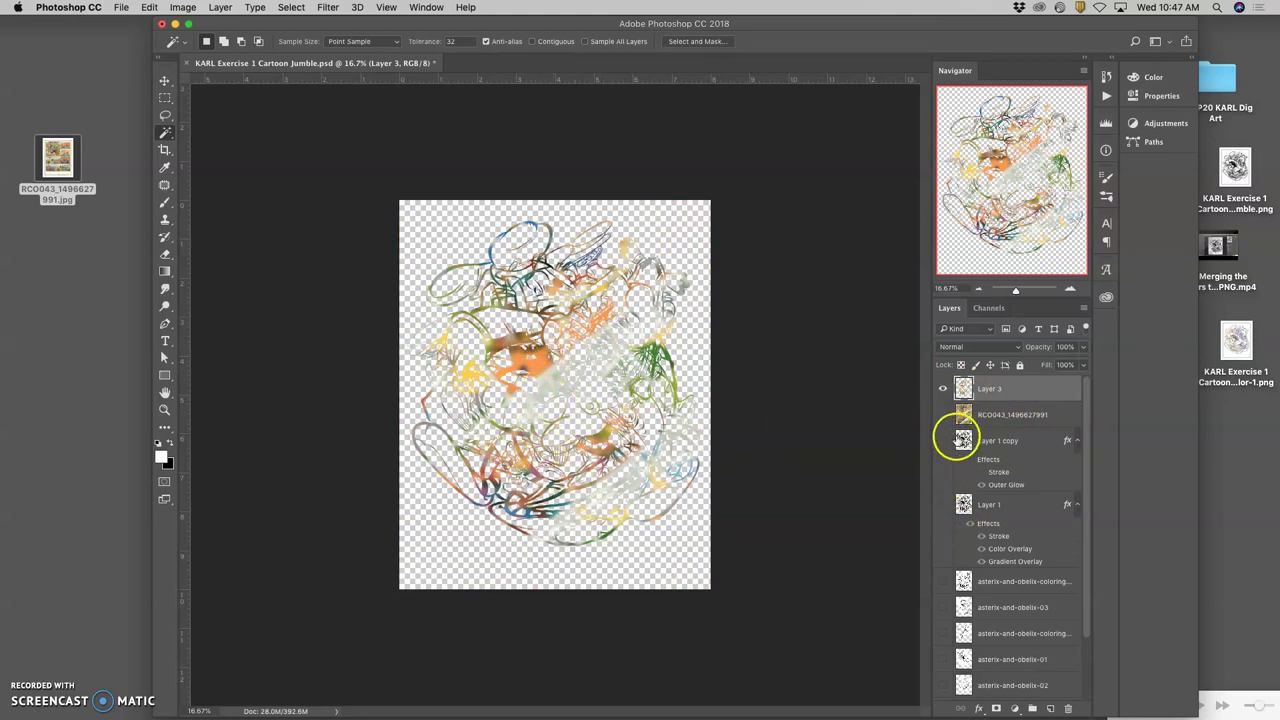
scroll(1012, 478, down, 3)
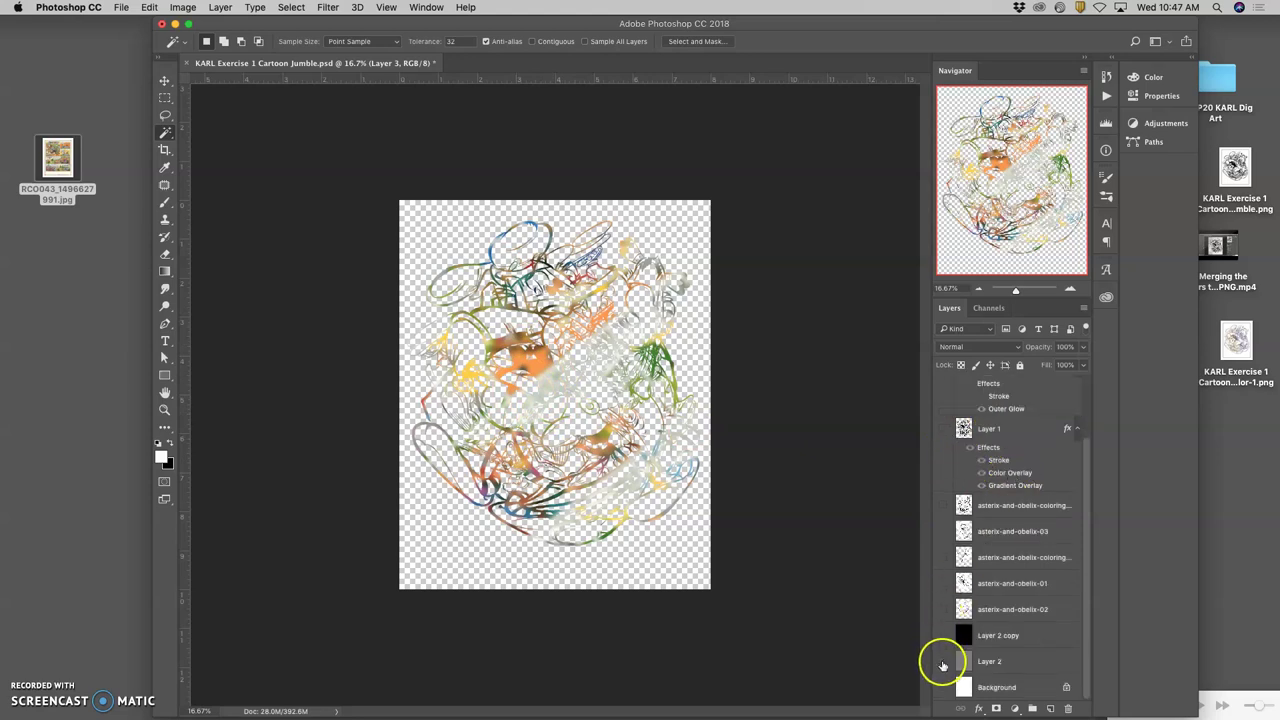
click(942, 661)
click(942, 635)
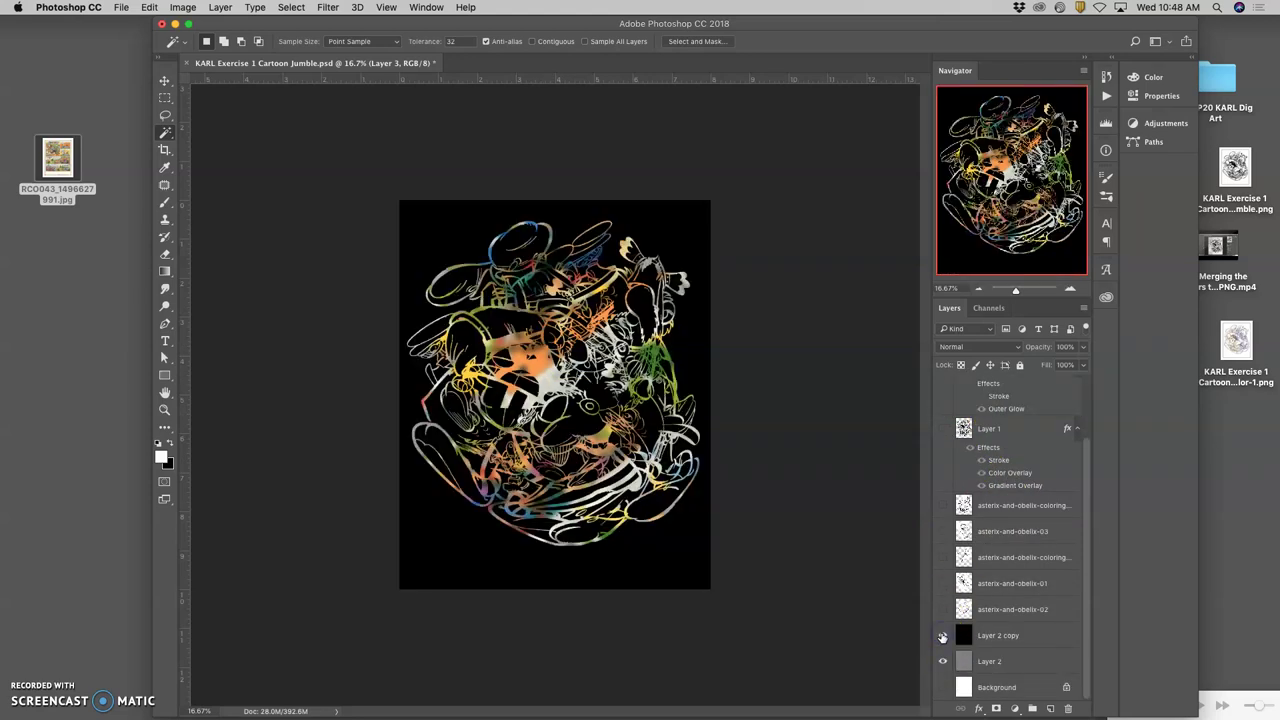
scroll(985, 530, up, 3)
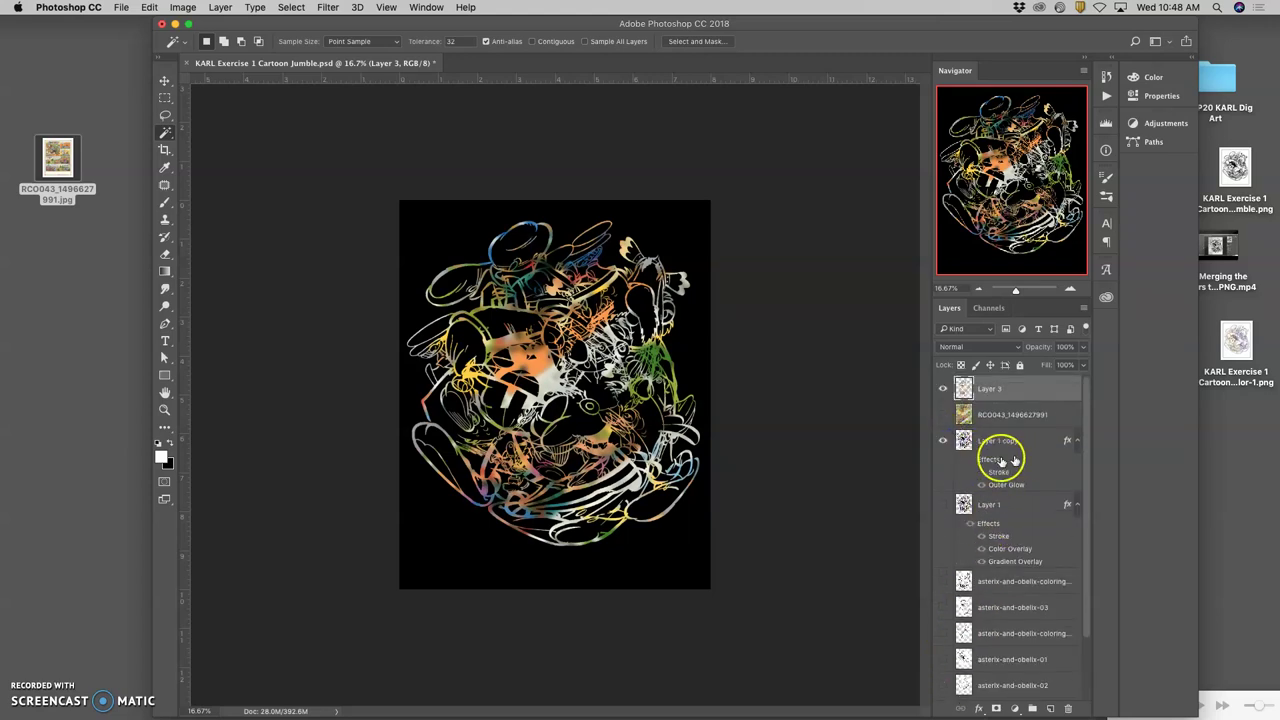
Compare the result with Layer 1 copy and its stroke and glow effects toggled on and off
click(969, 459)
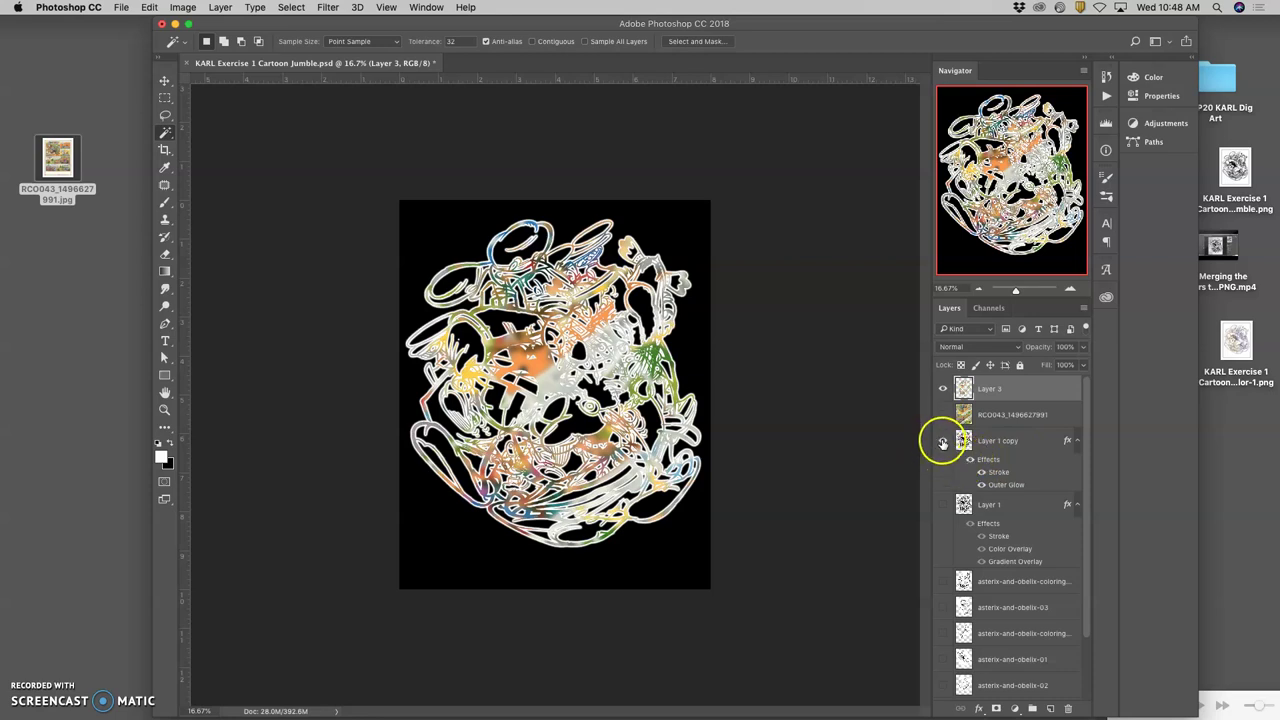
click(942, 441)
click(969, 461)
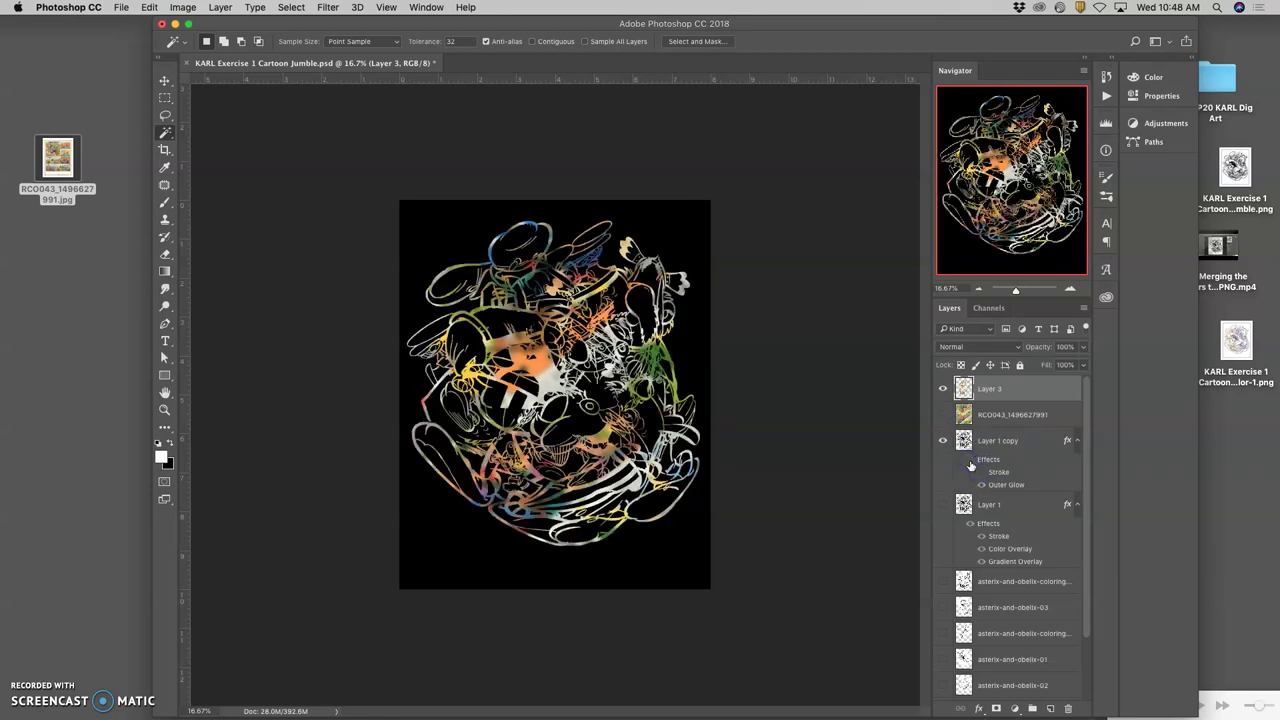
click(969, 461)
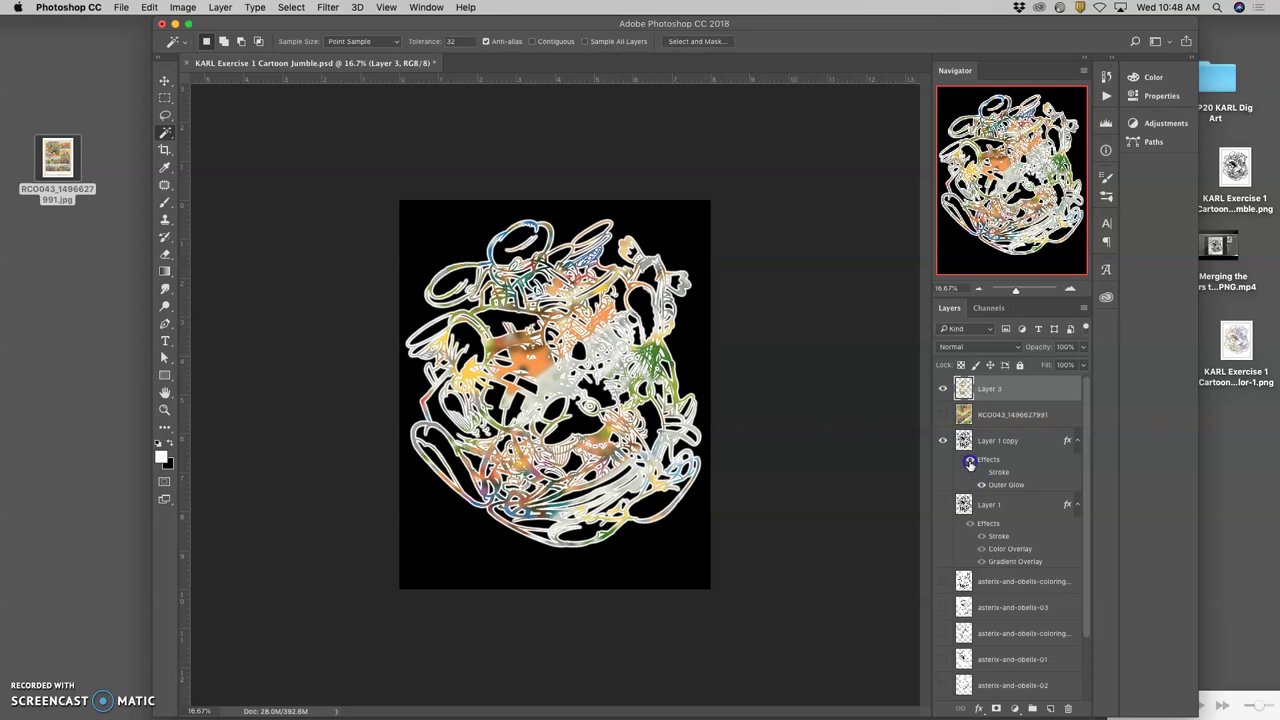
click(969, 461)
click(969, 461)
scroll(995, 595, down, 2)
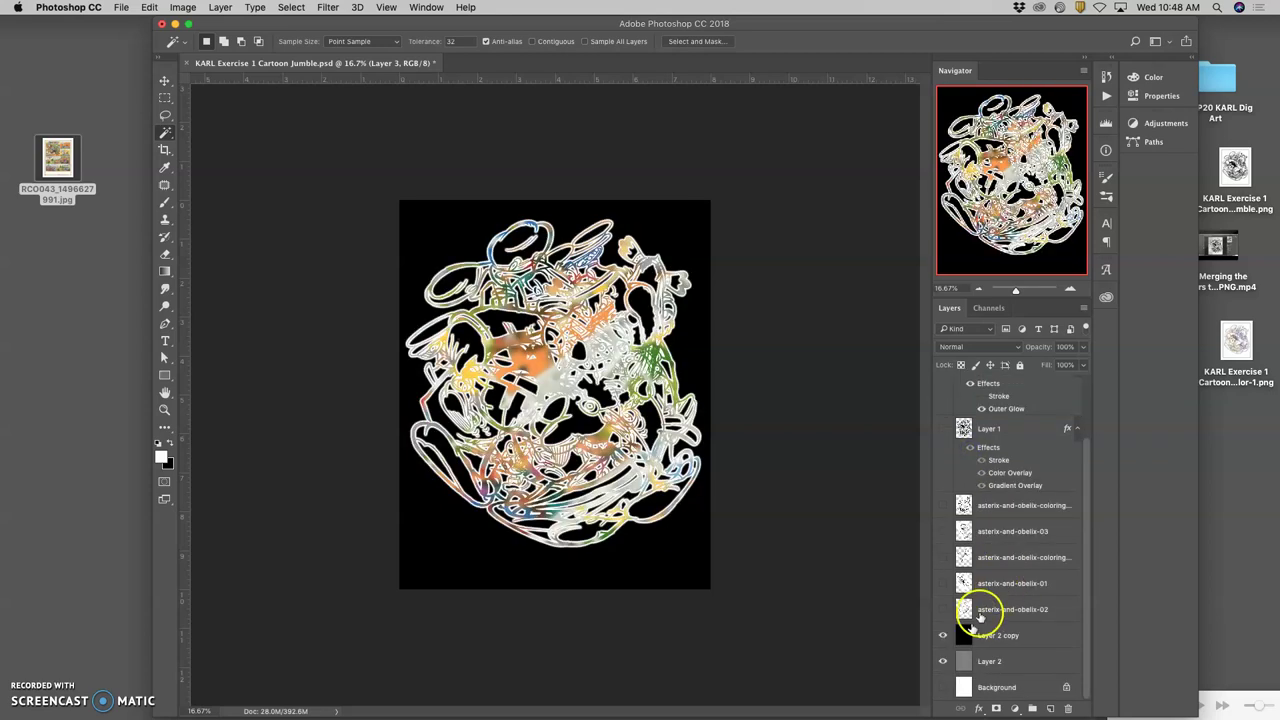
click(943, 636)
click(941, 662)
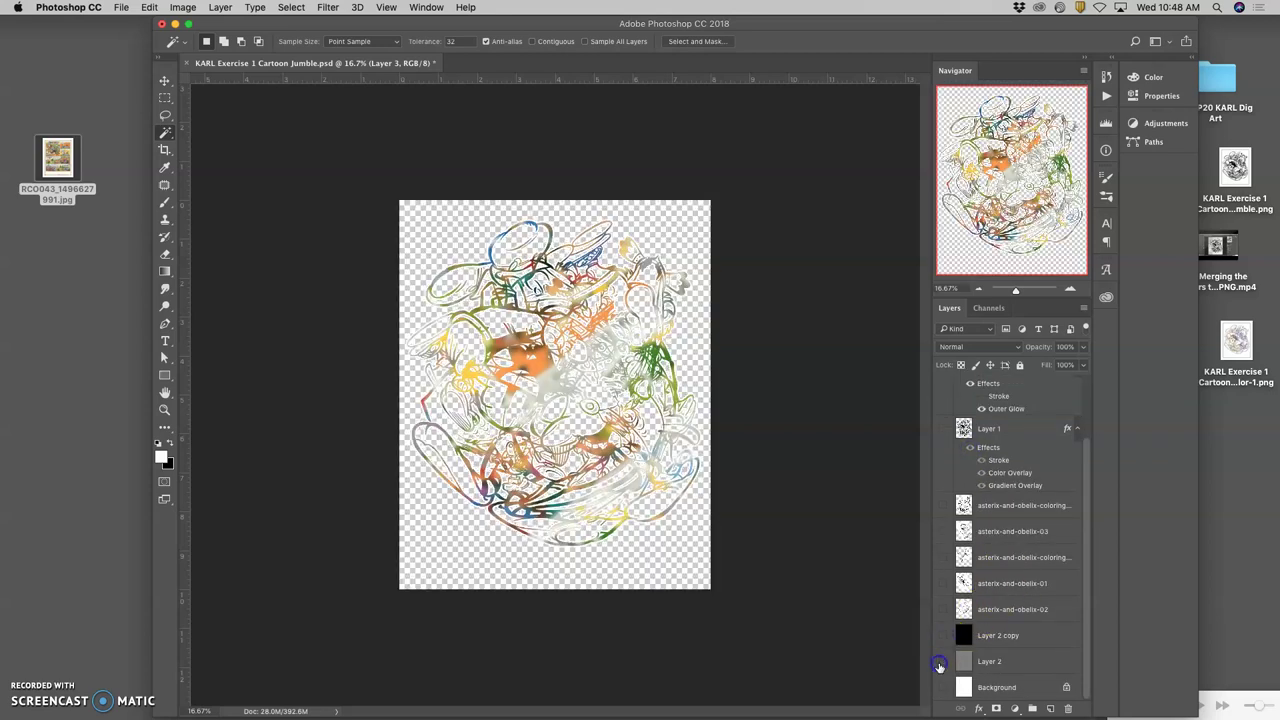
click(941, 662)
scroll(980, 466, up, 2)
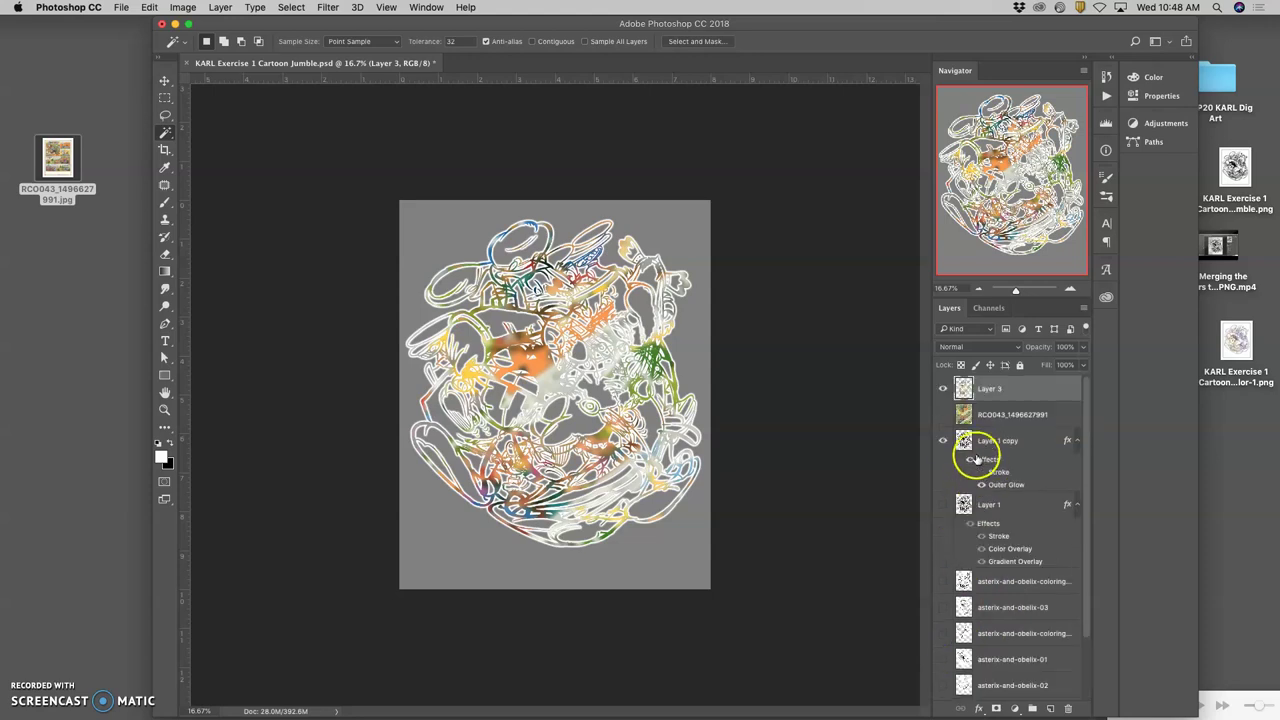
Show Layer 1 and the black background behind Layer 3, hide Layer 1 copy, and zoom in
click(942, 504)
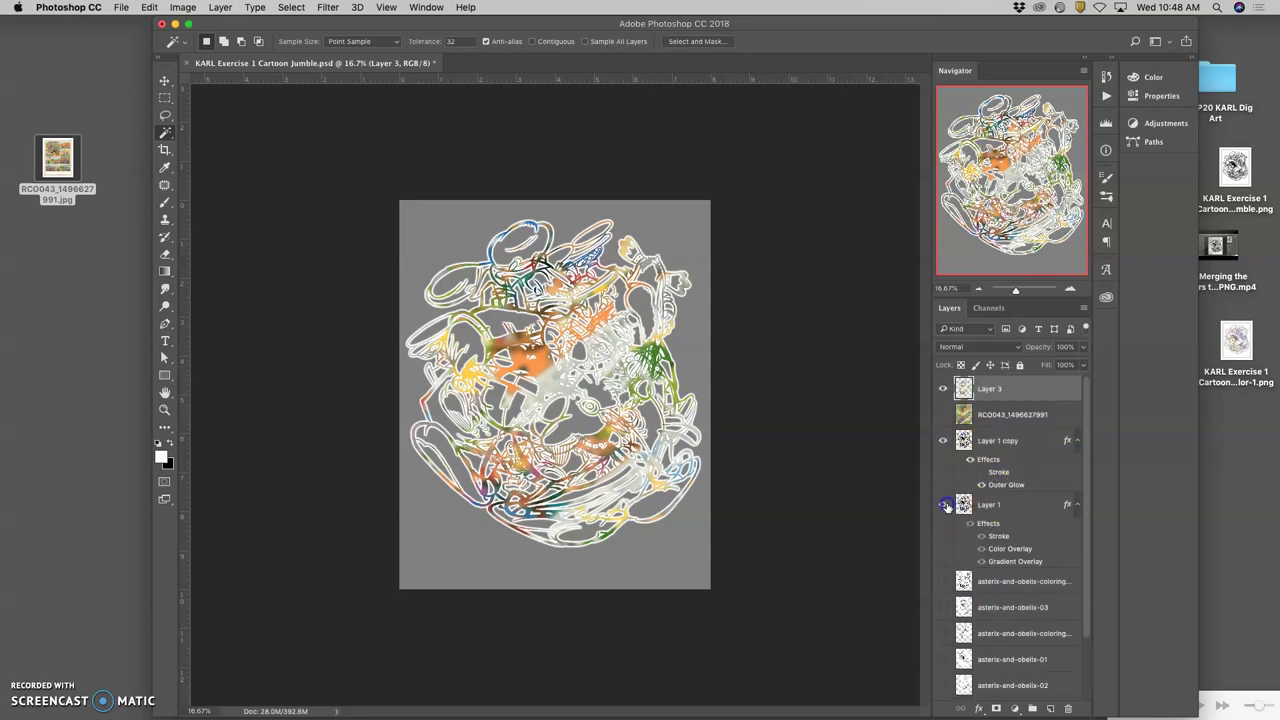
click(942, 441)
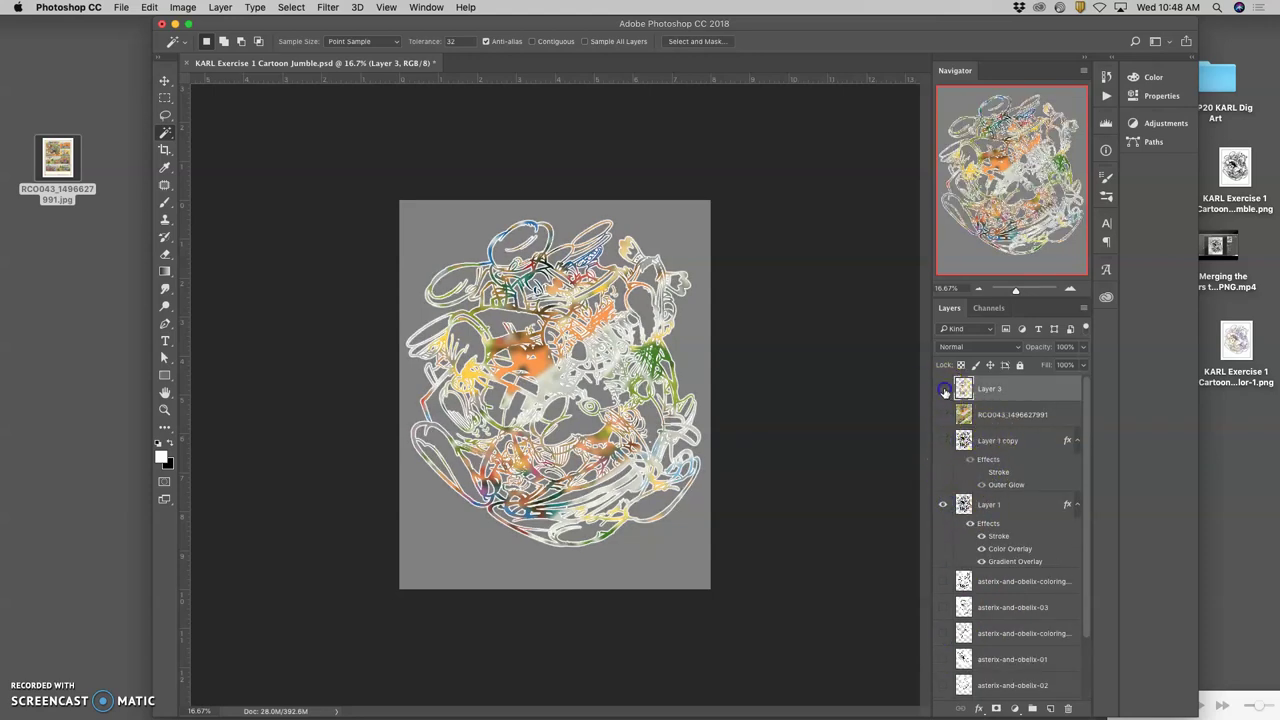
click(942, 389)
click(942, 389)
scroll(962, 545, down, 3)
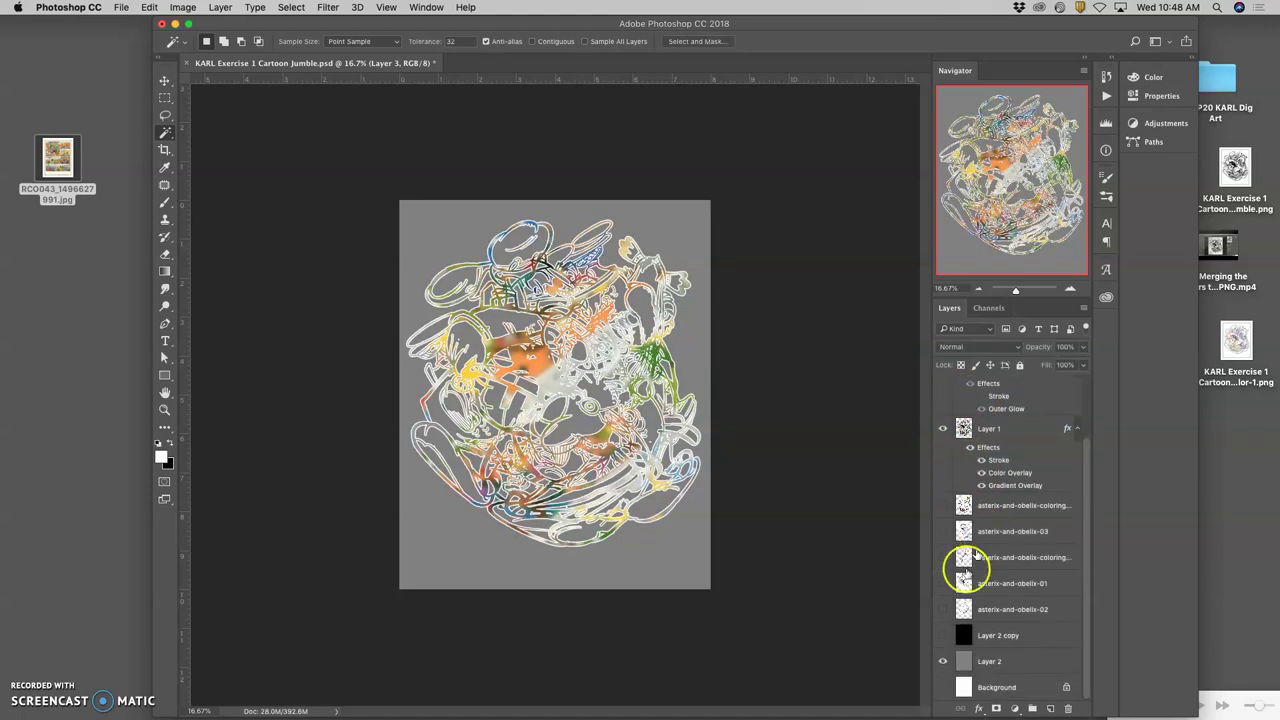
click(943, 636)
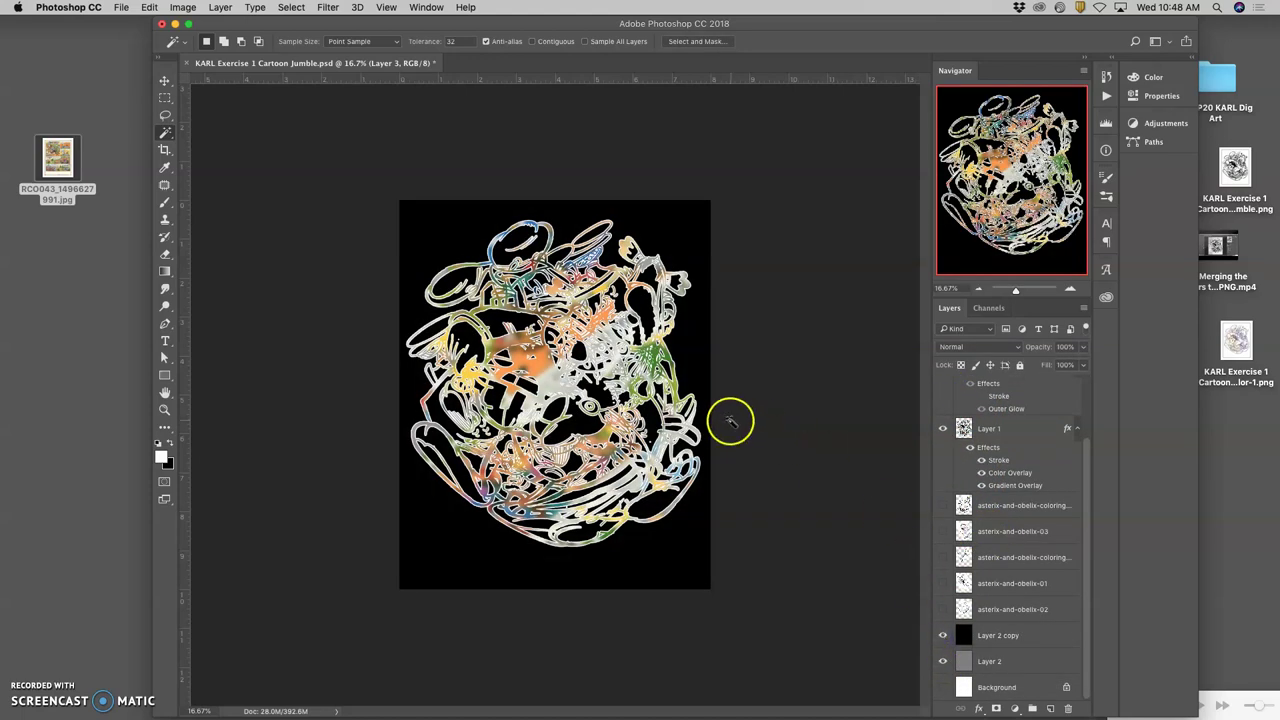
key(super+equal)
key(super+equal)
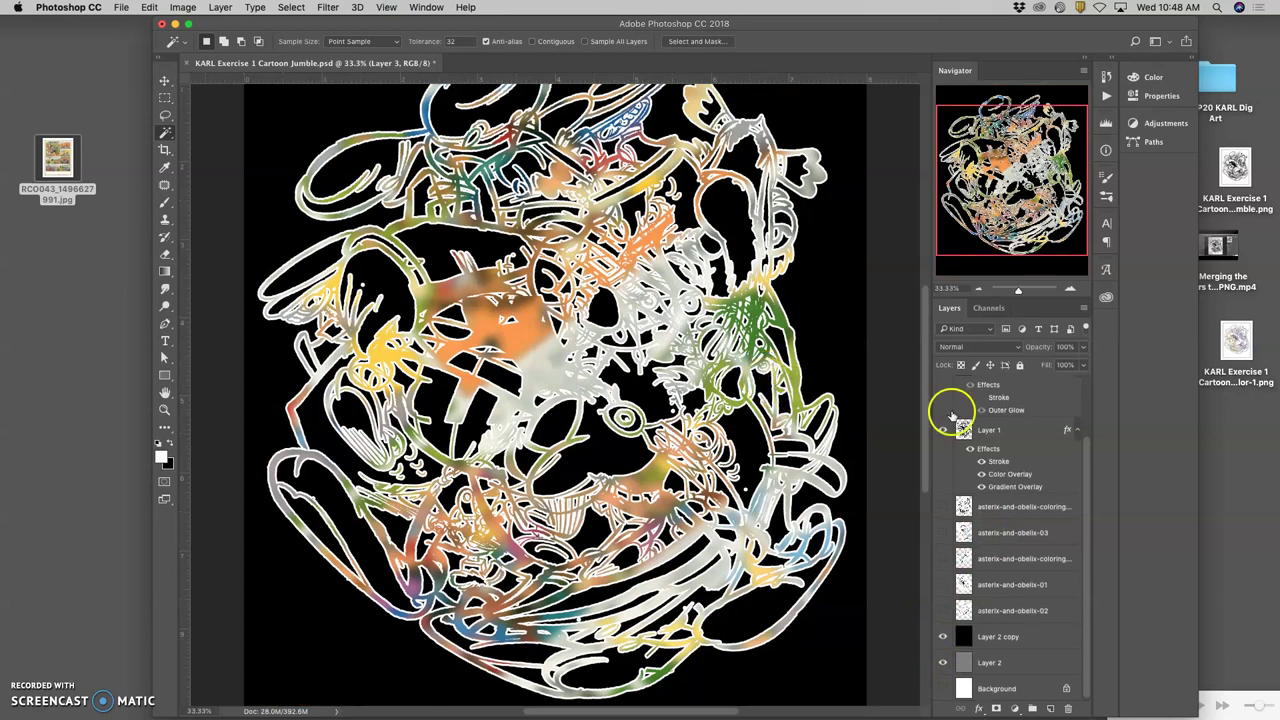
Compare Layer 3 on and off and drag its opacity, keeping it at 100%
scroll(960, 420, up, 3)
click(943, 389)
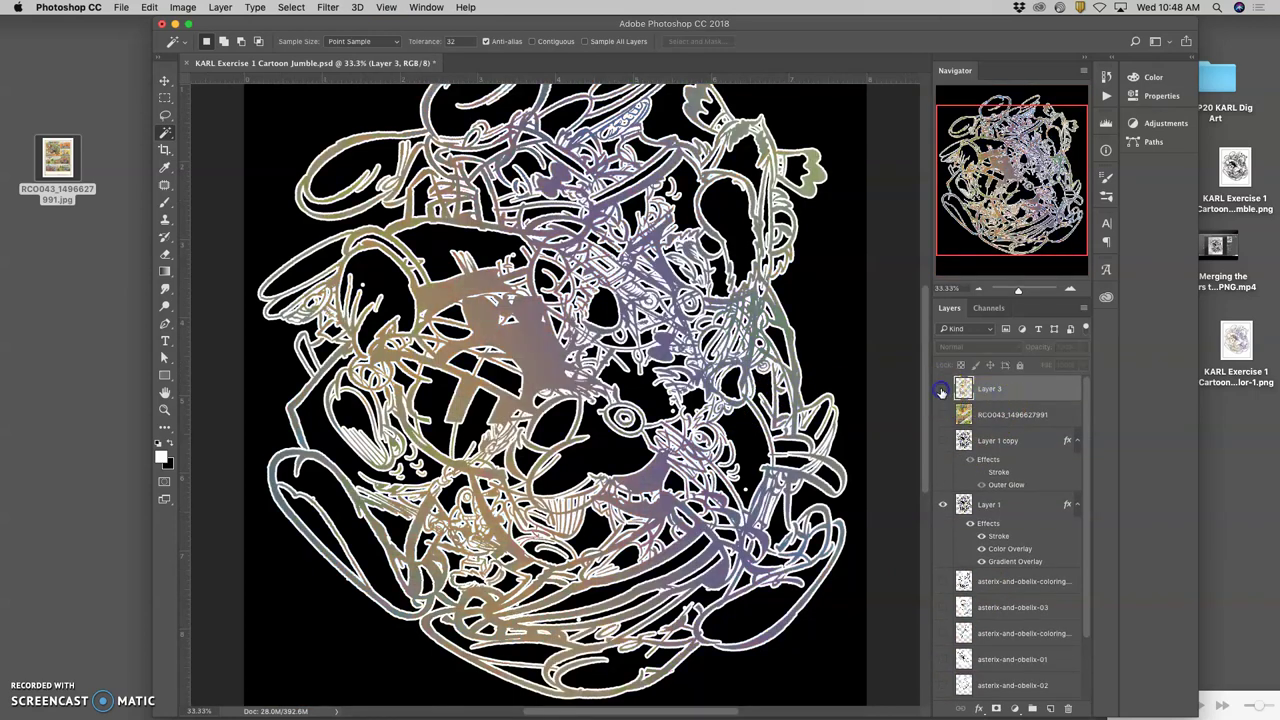
click(943, 389)
click(1082, 349)
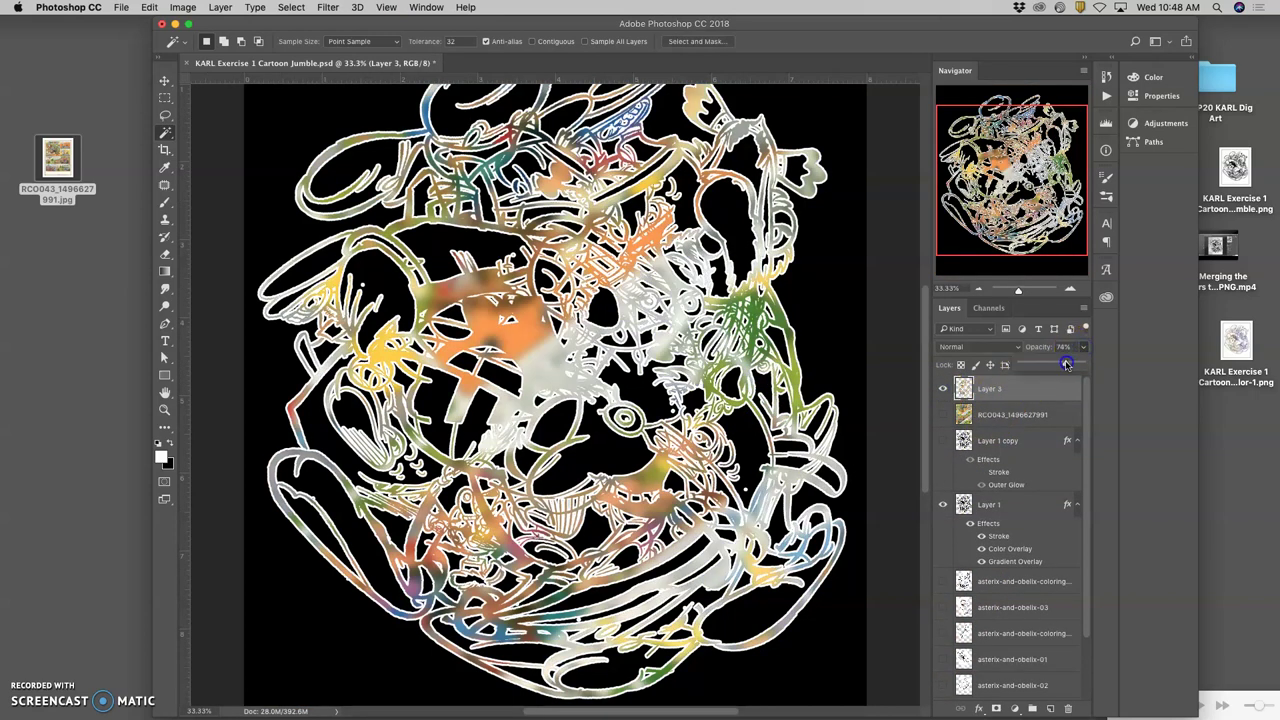
mouse_move(1066, 364)
mouse_down()
mouse_move(1044, 364)
mouse_move(1080, 364)
mouse_up()
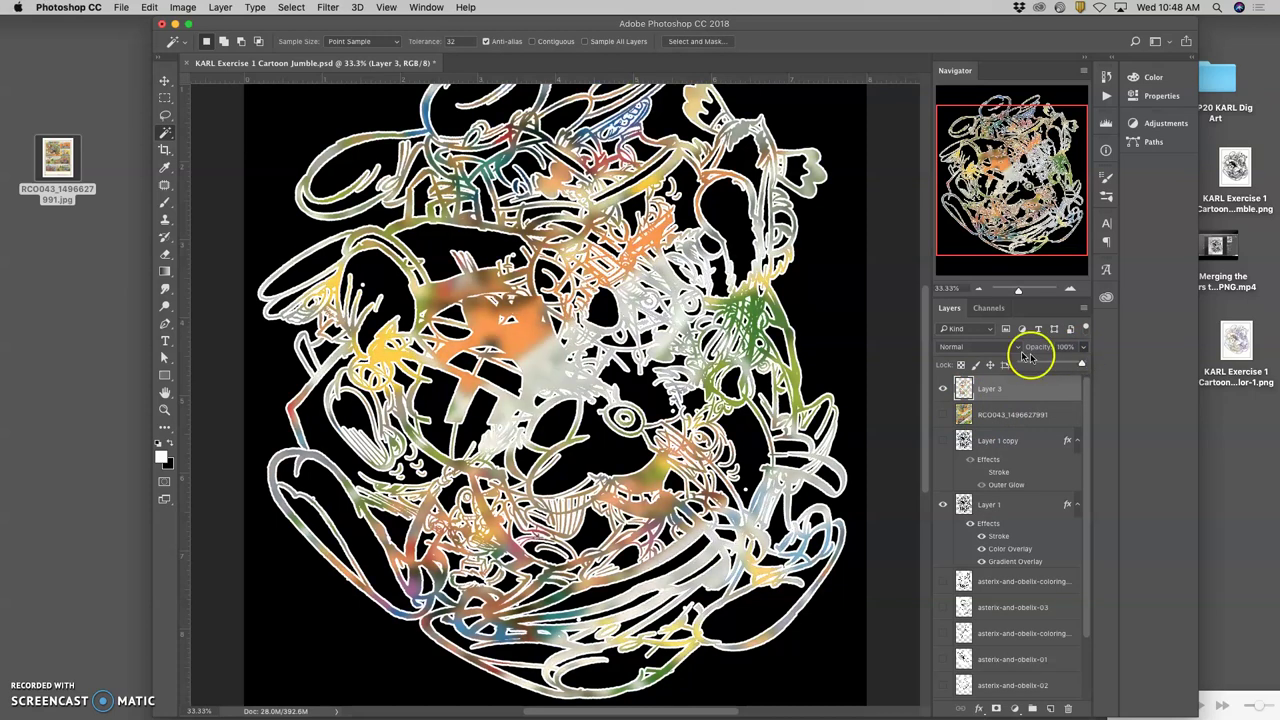
Set Layer 3's blend mode to Soft Light and hide the black background layer
click(1005, 347)
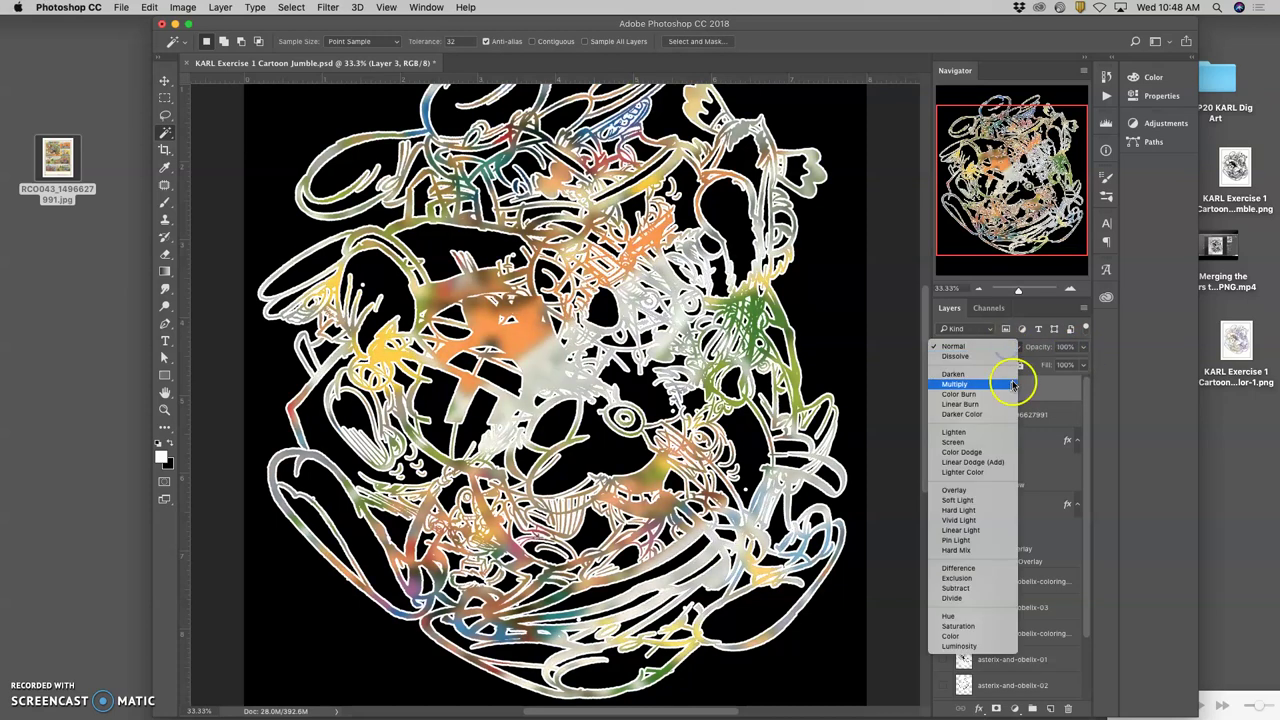
click(957, 500)
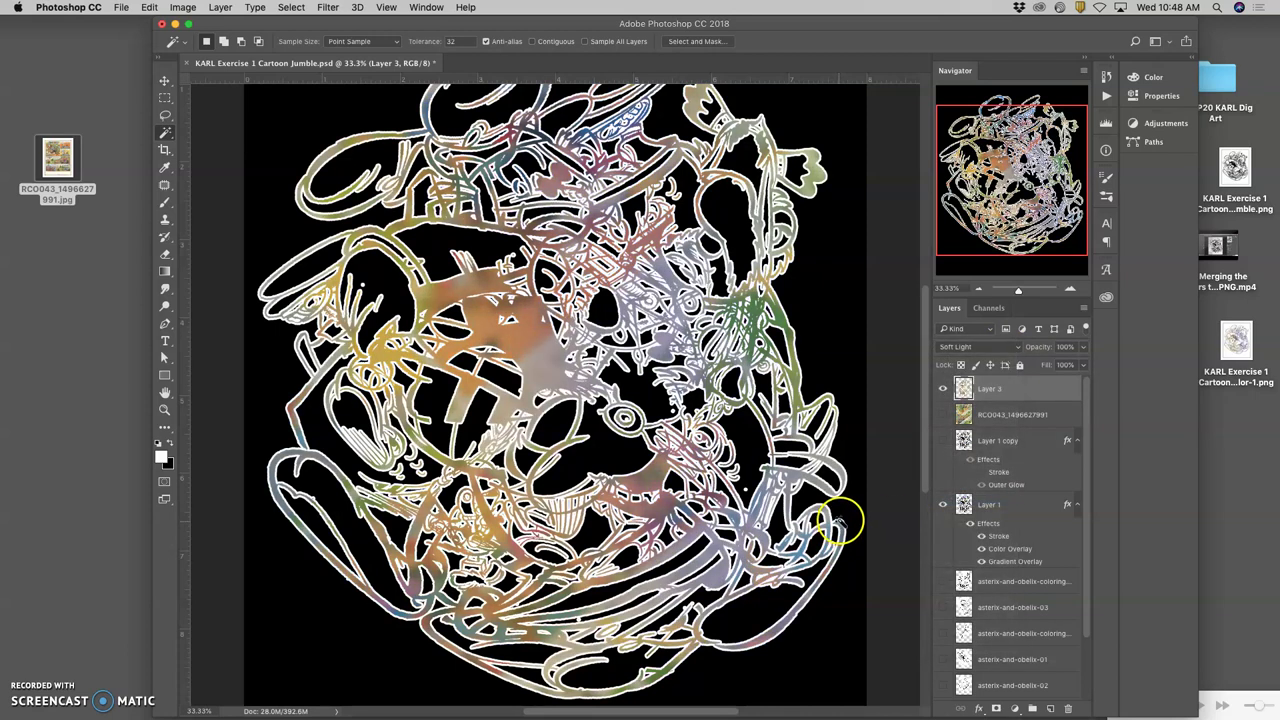
click(942, 390)
click(942, 390)
click(942, 390)
click(942, 390)
click(724, 402)
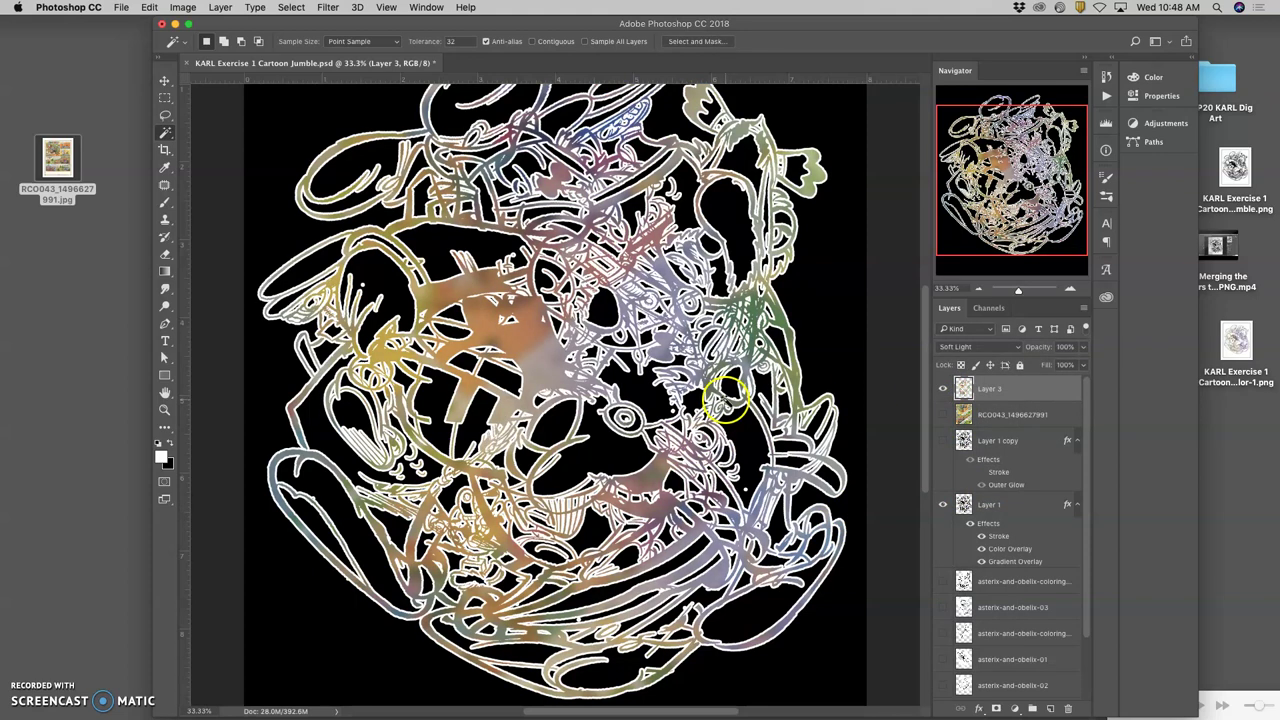
key(super+minus)
key(super+minus)
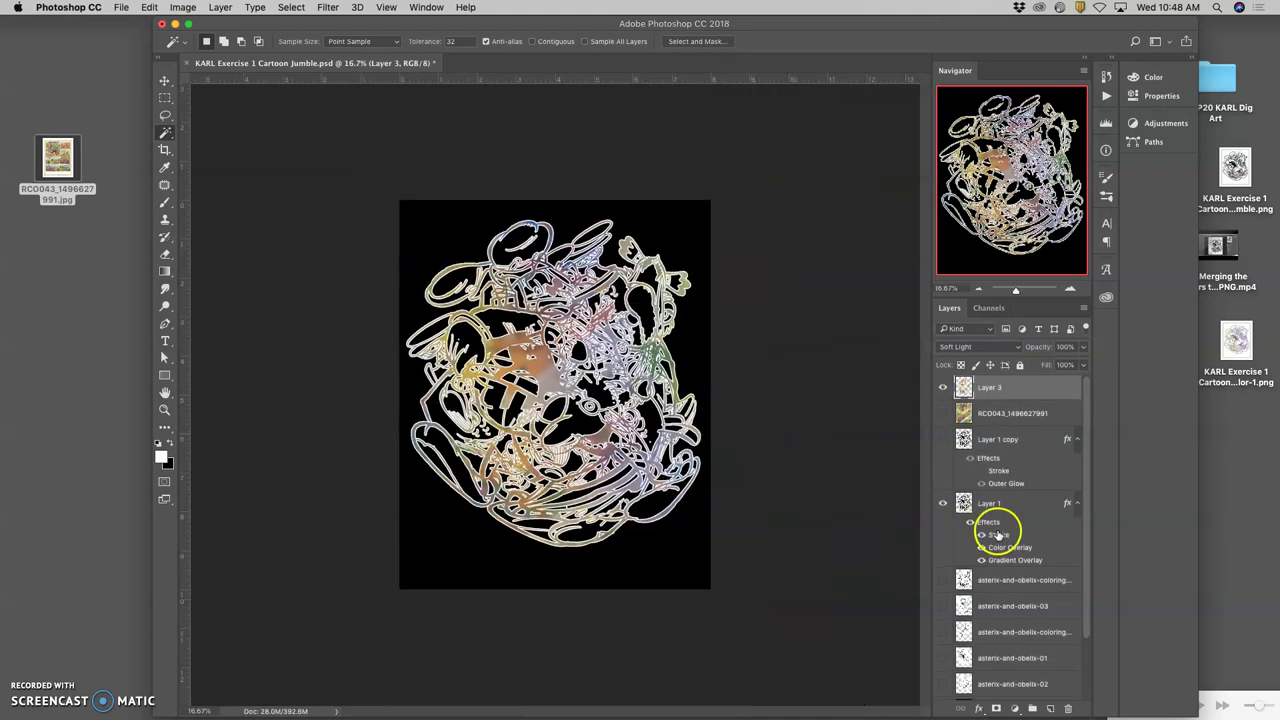
scroll(997, 530, down, 3)
click(942, 636)
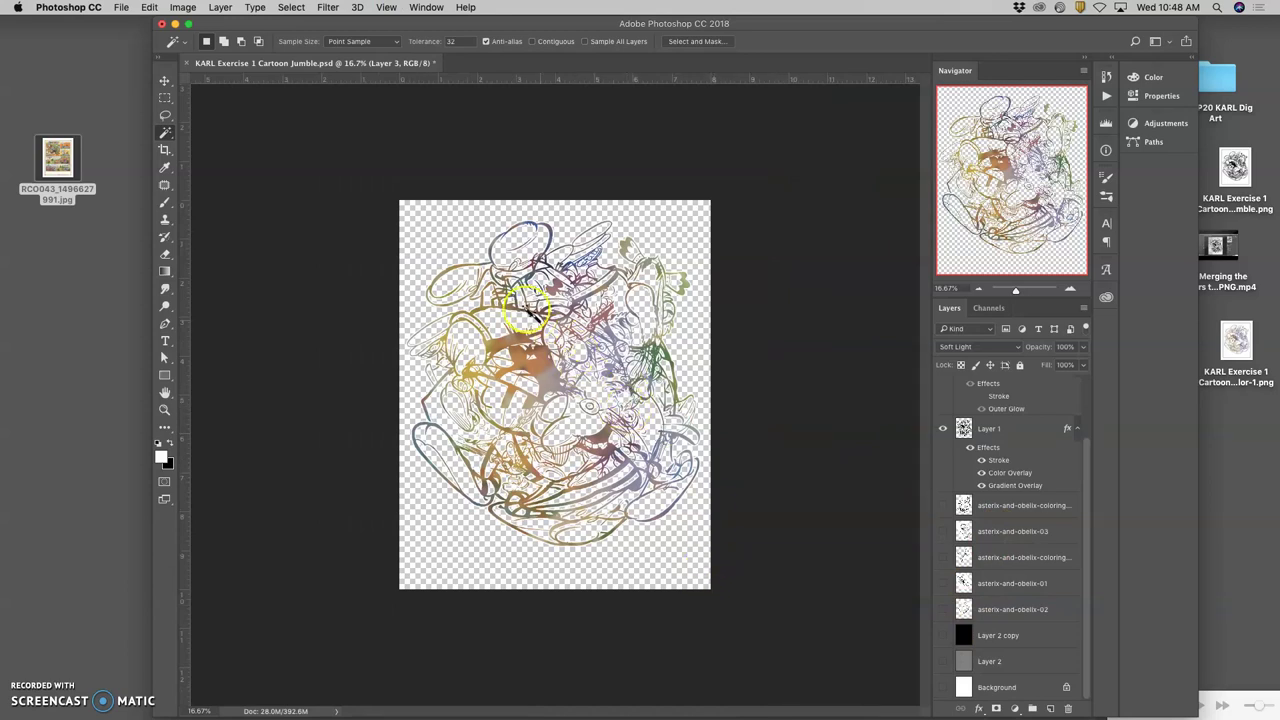
Save the artwork to the Desktop as a PNG copy with '-color-2' appended to its name
click(122, 8)
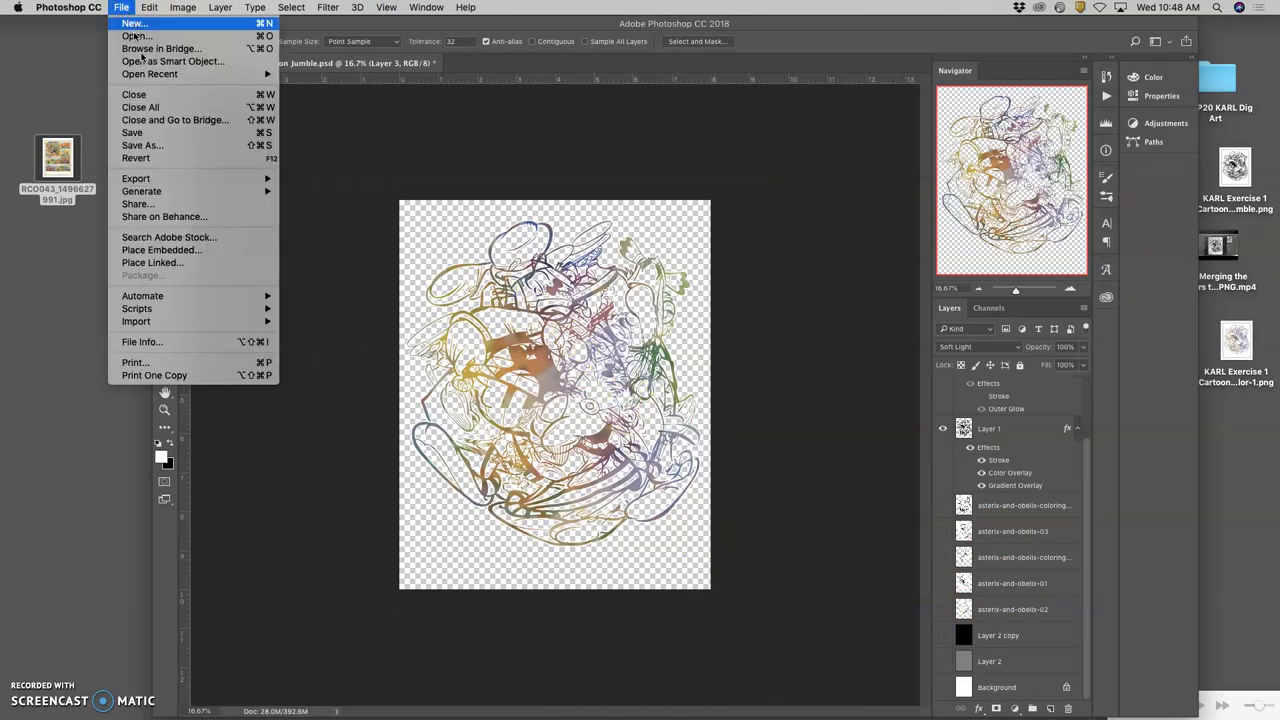
click(160, 151)
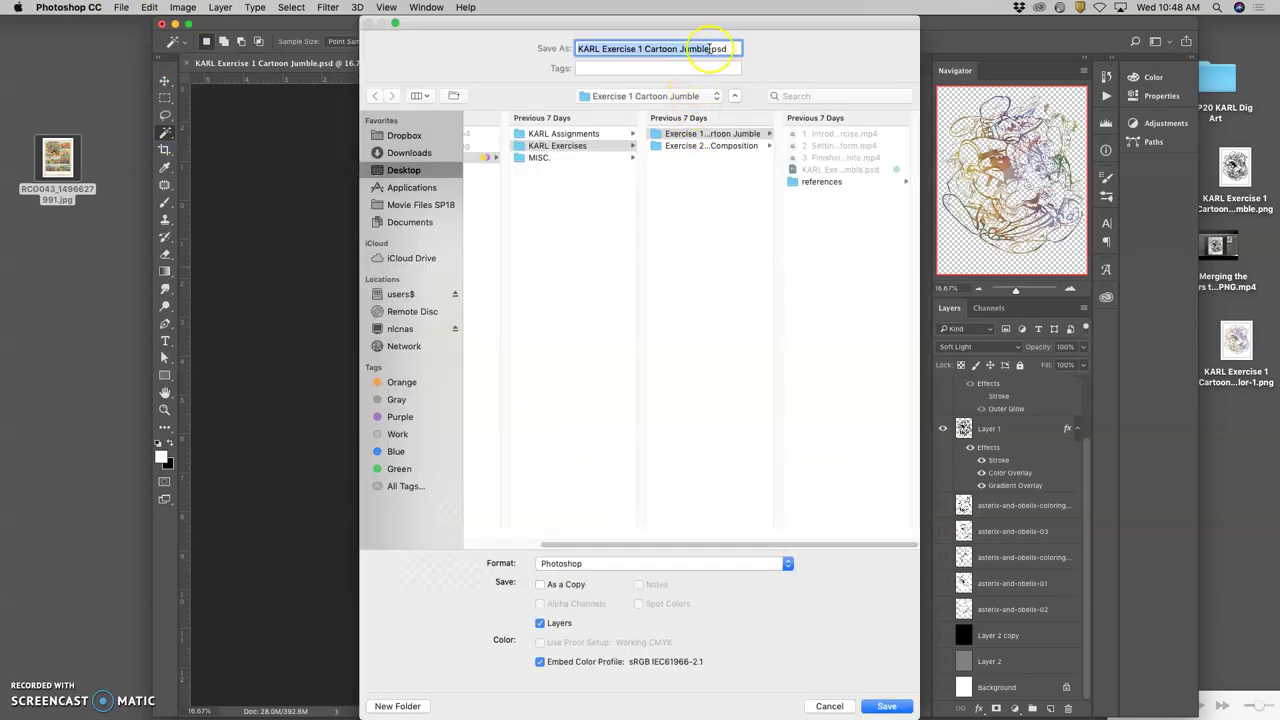
click(710, 48)
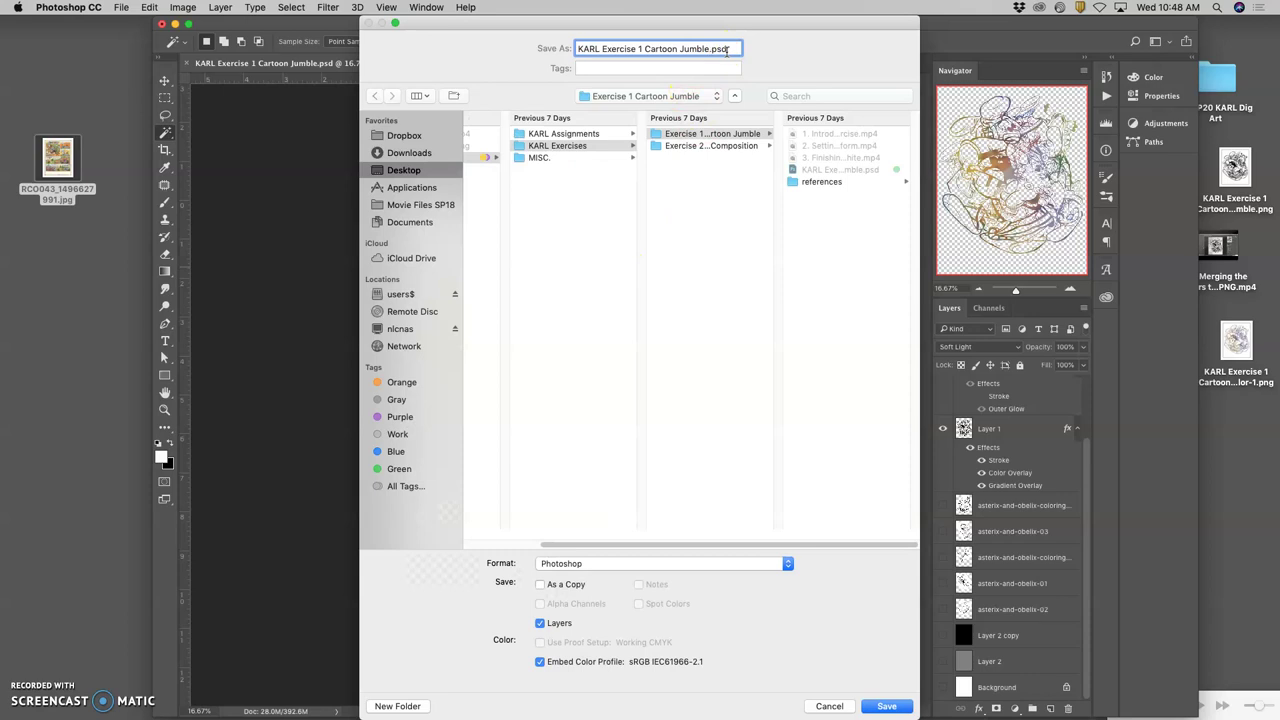
text(-color-2)
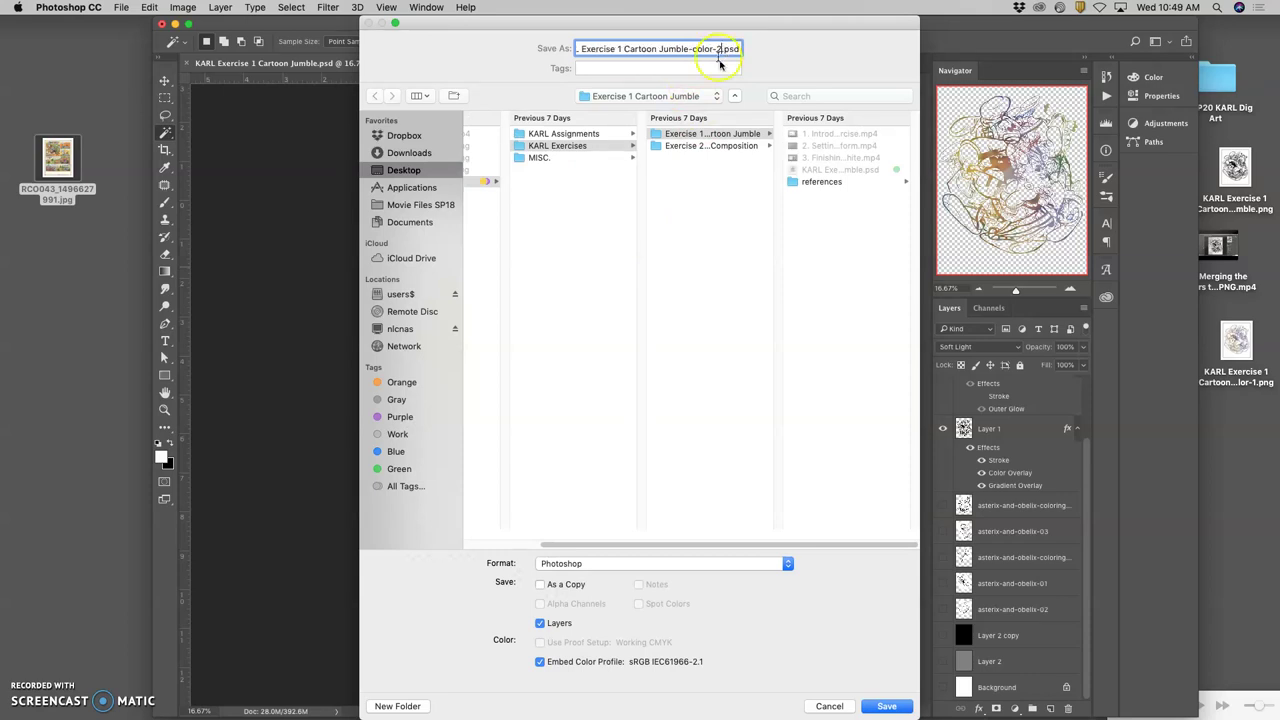
click(618, 563)
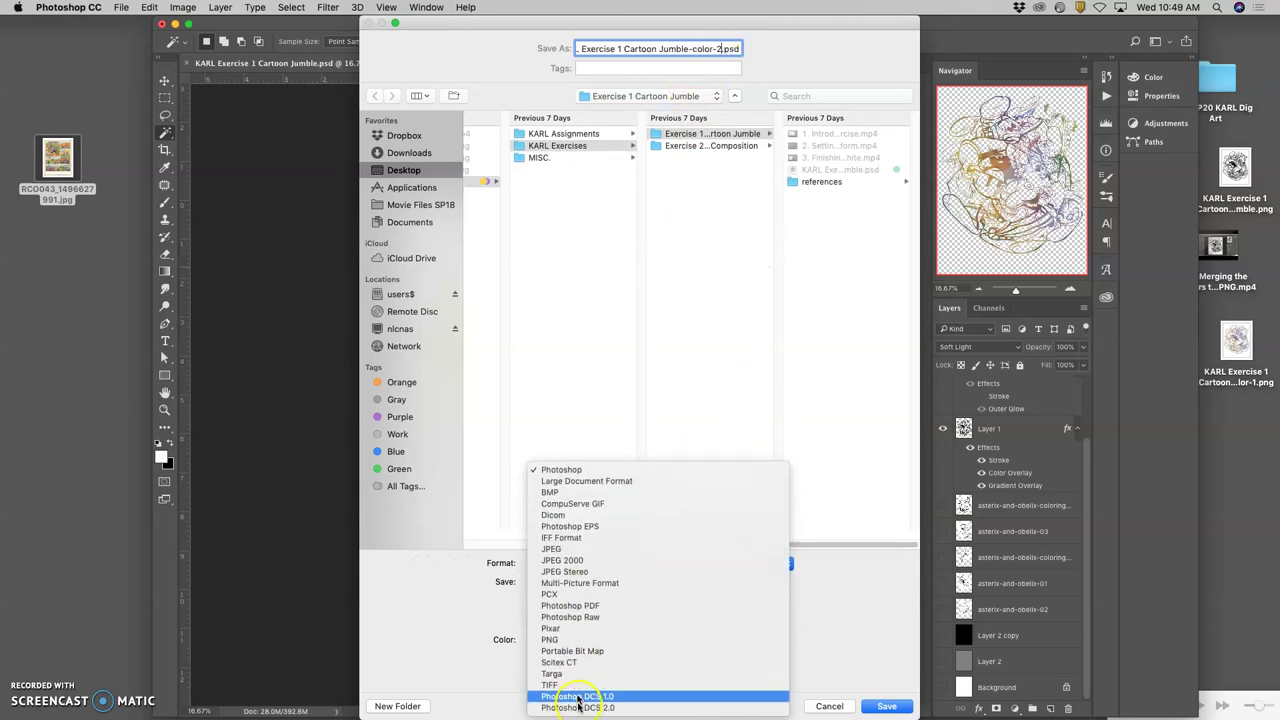
click(552, 639)
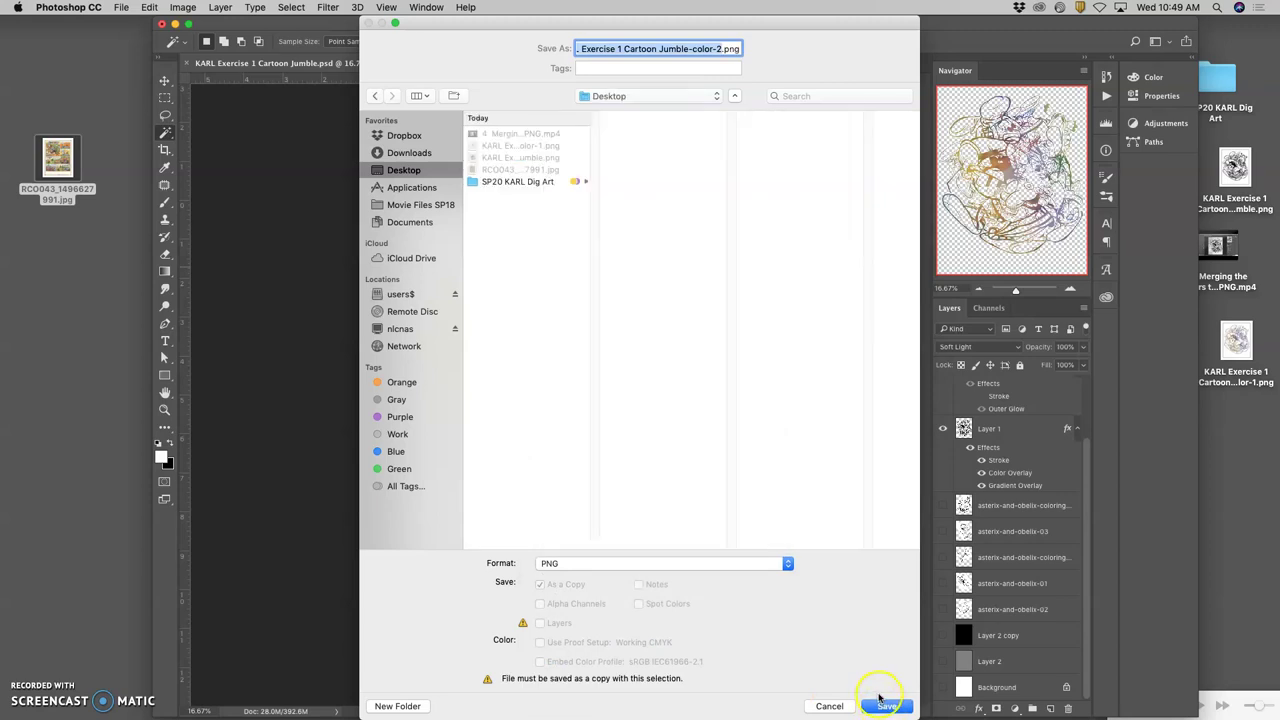
key(Return)
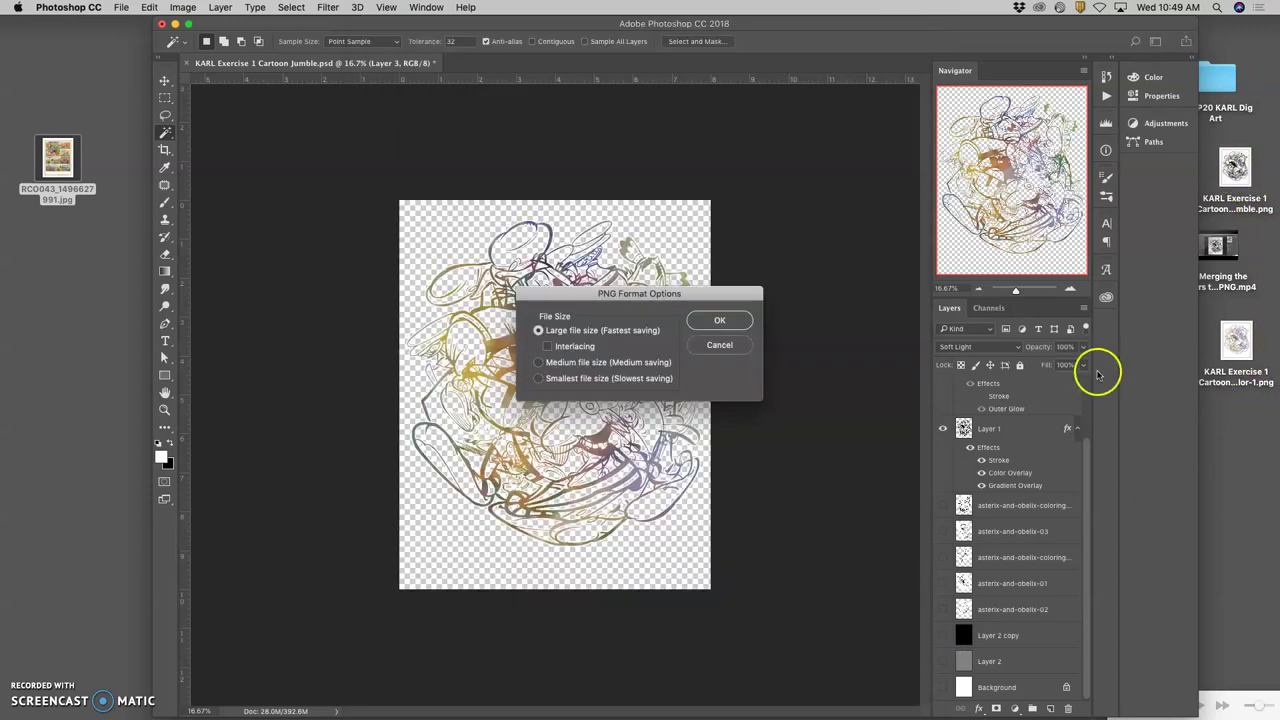
click(738, 323)
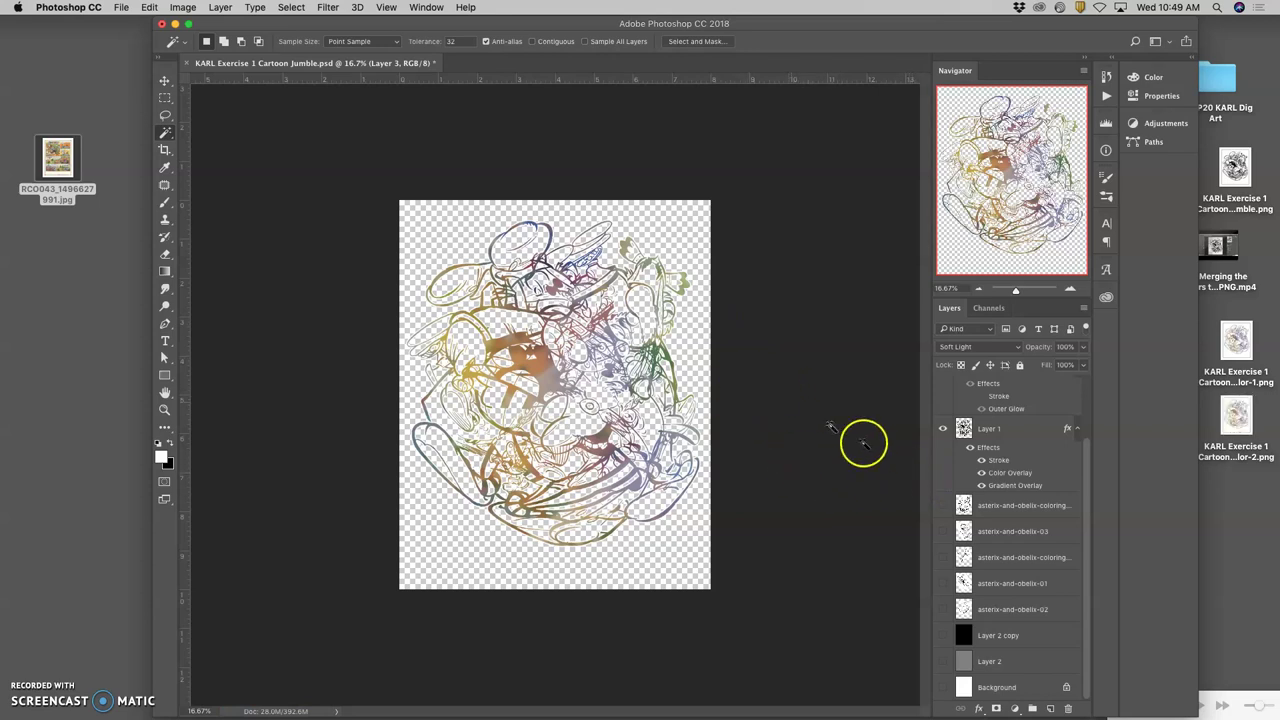
click(1249, 435)
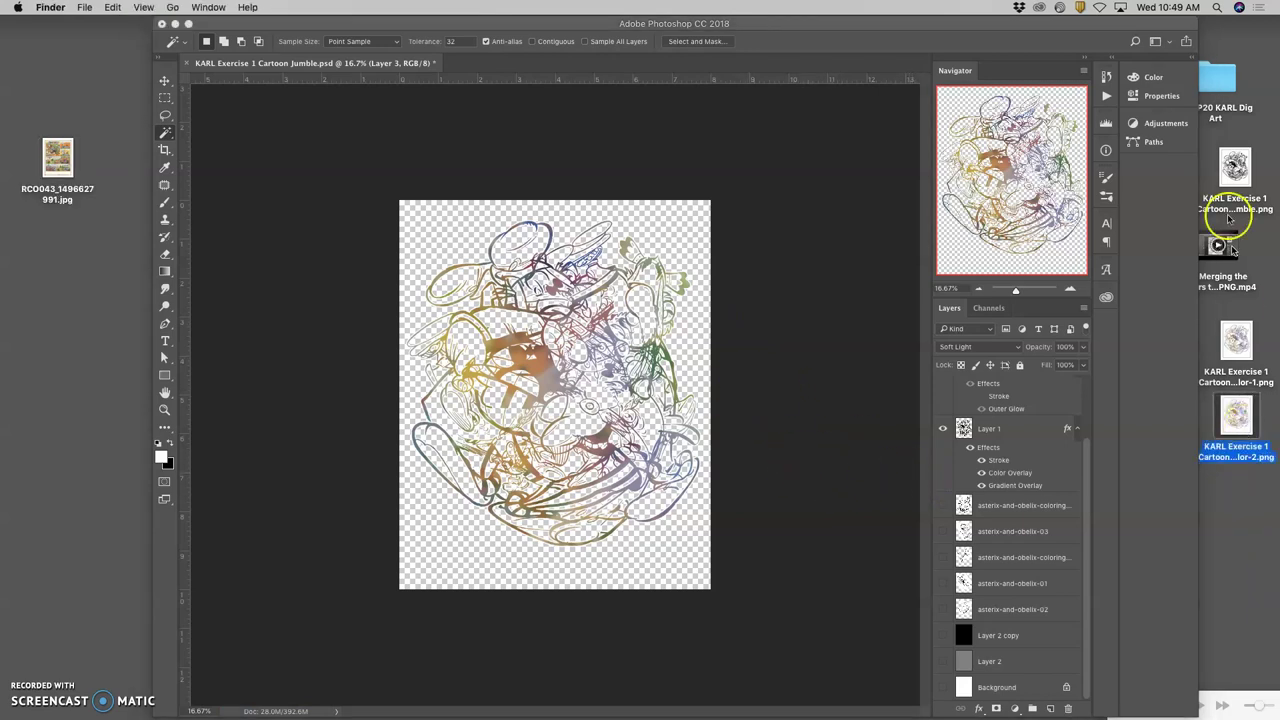
click(1233, 170)
drag(1278, 298, 1237, 410)
double_click(1237, 412)
click(1060, 430)
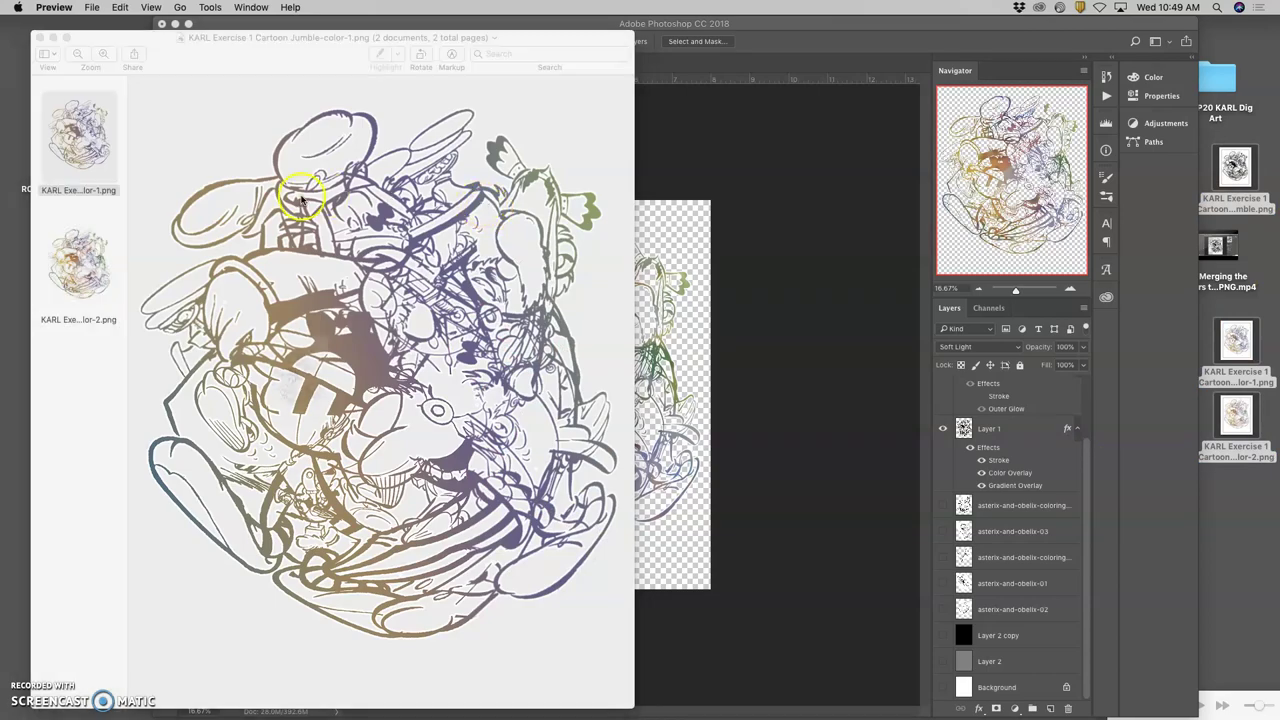
drag(395, 40, 1126, 36)
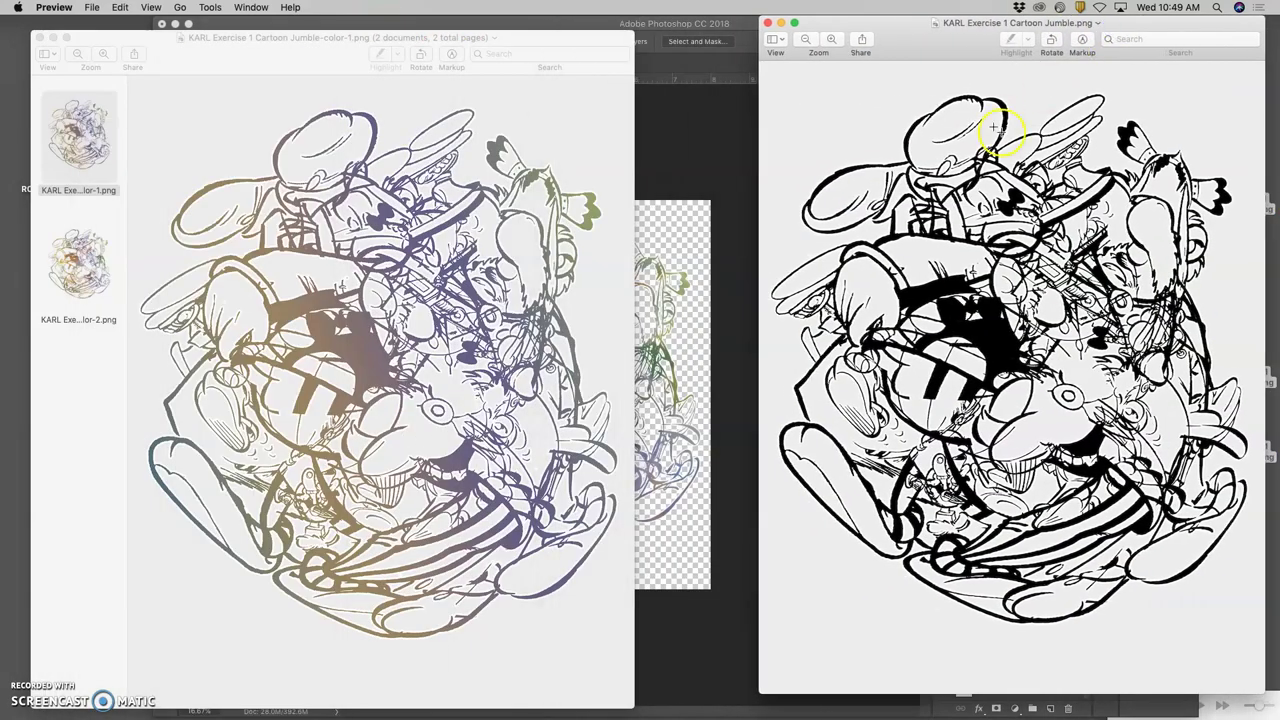
drag(557, 34, 667, 8)
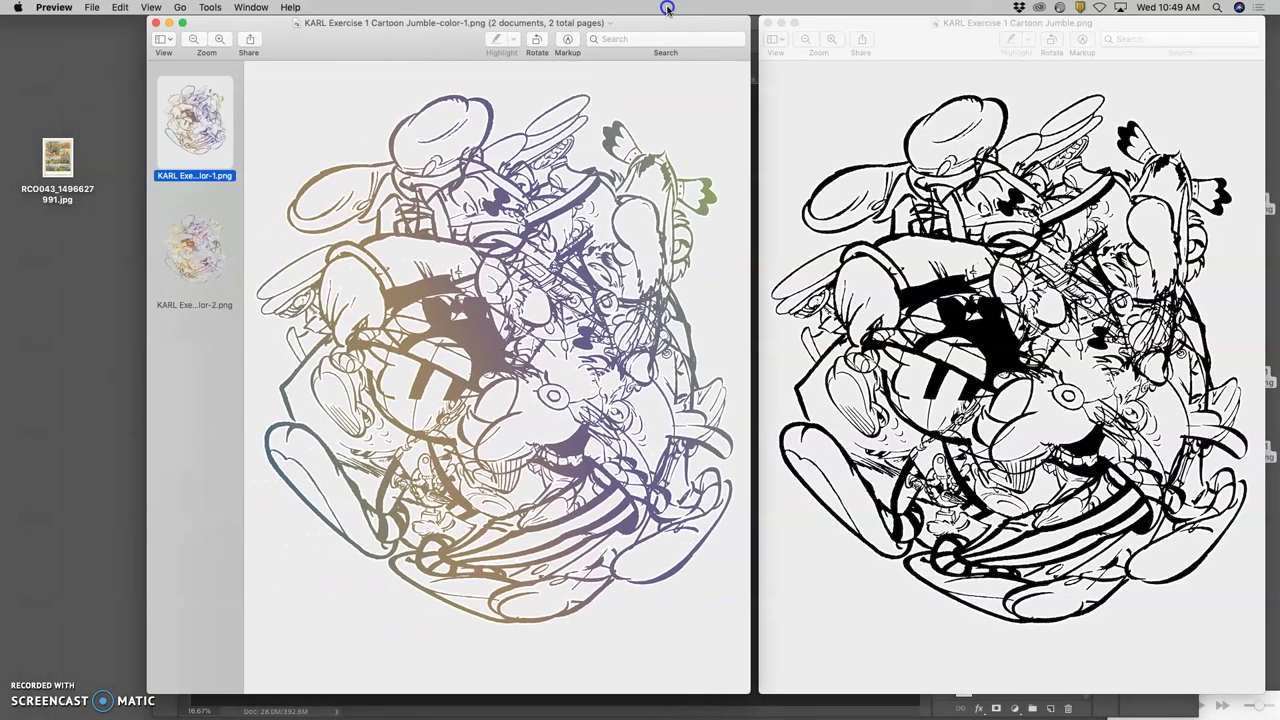
click(219, 250)
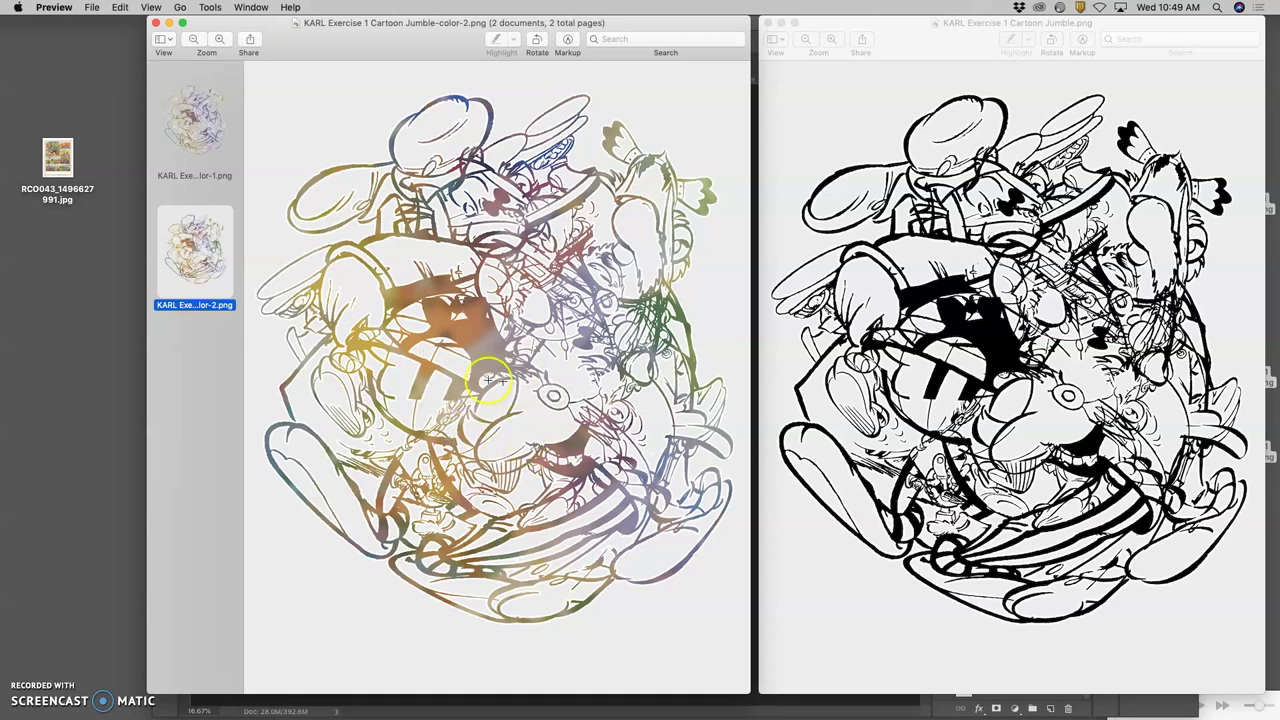
click(160, 24)
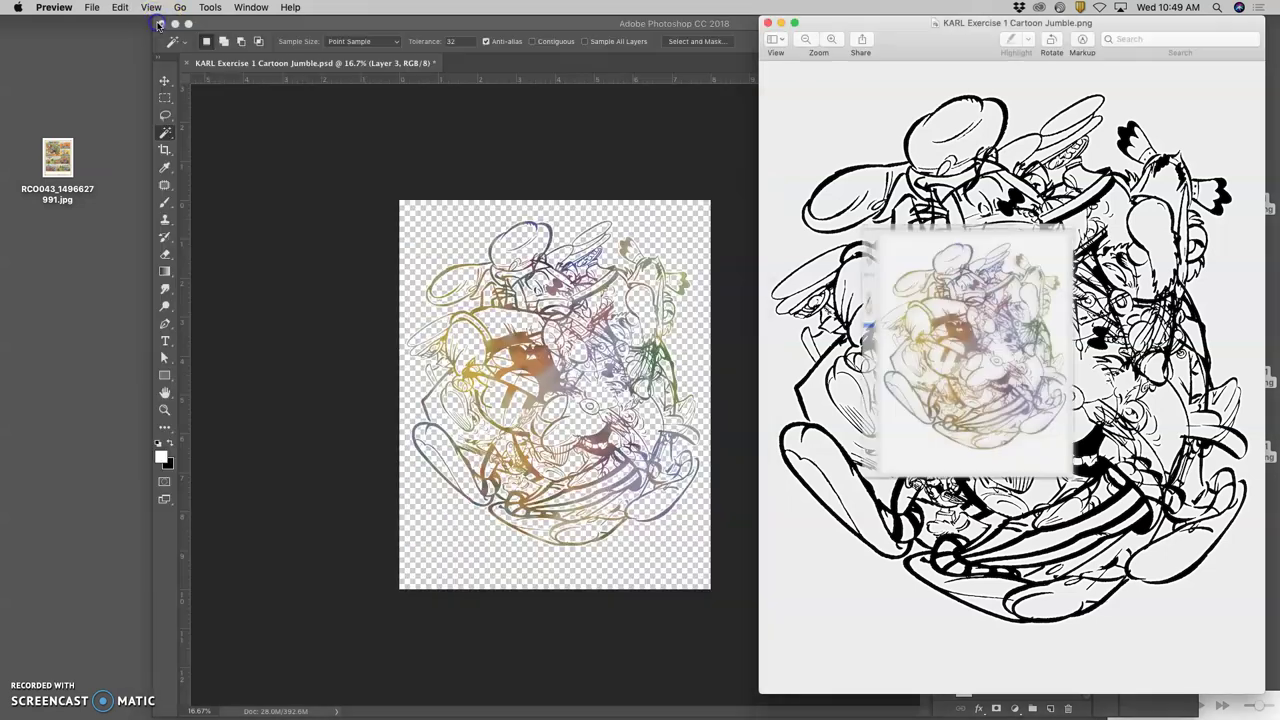
click(768, 22)
click(120, 195)
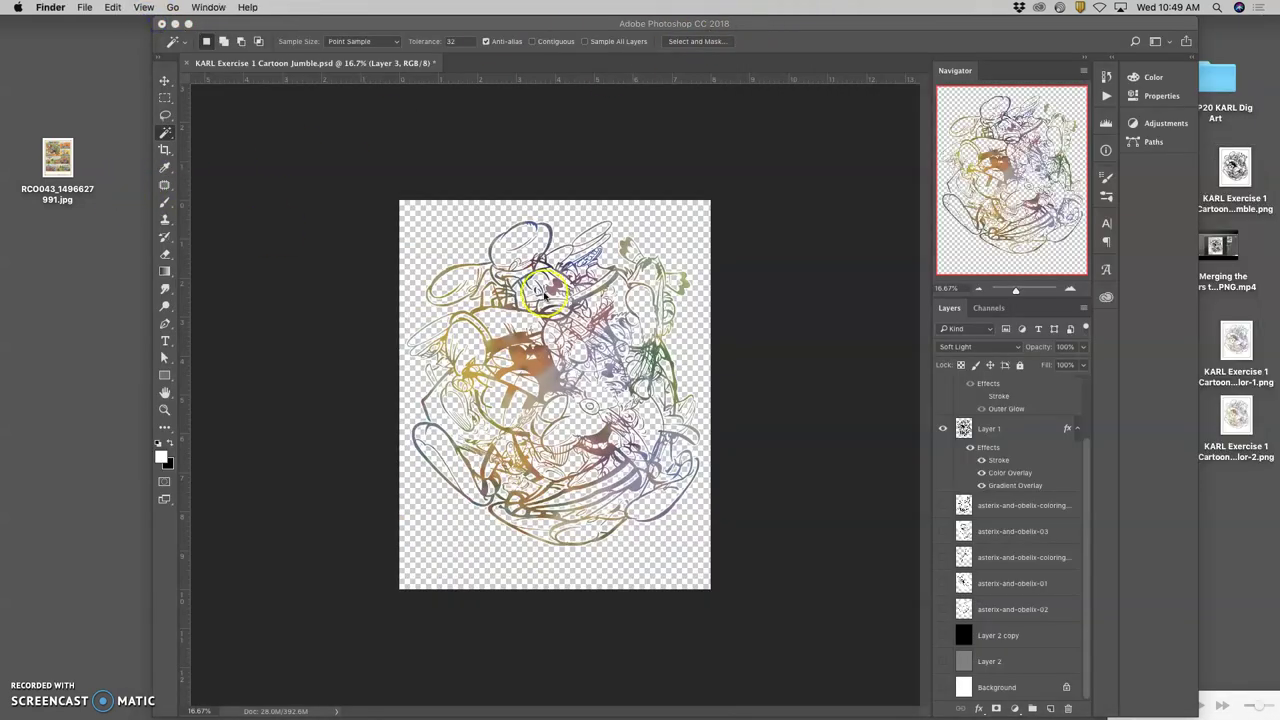